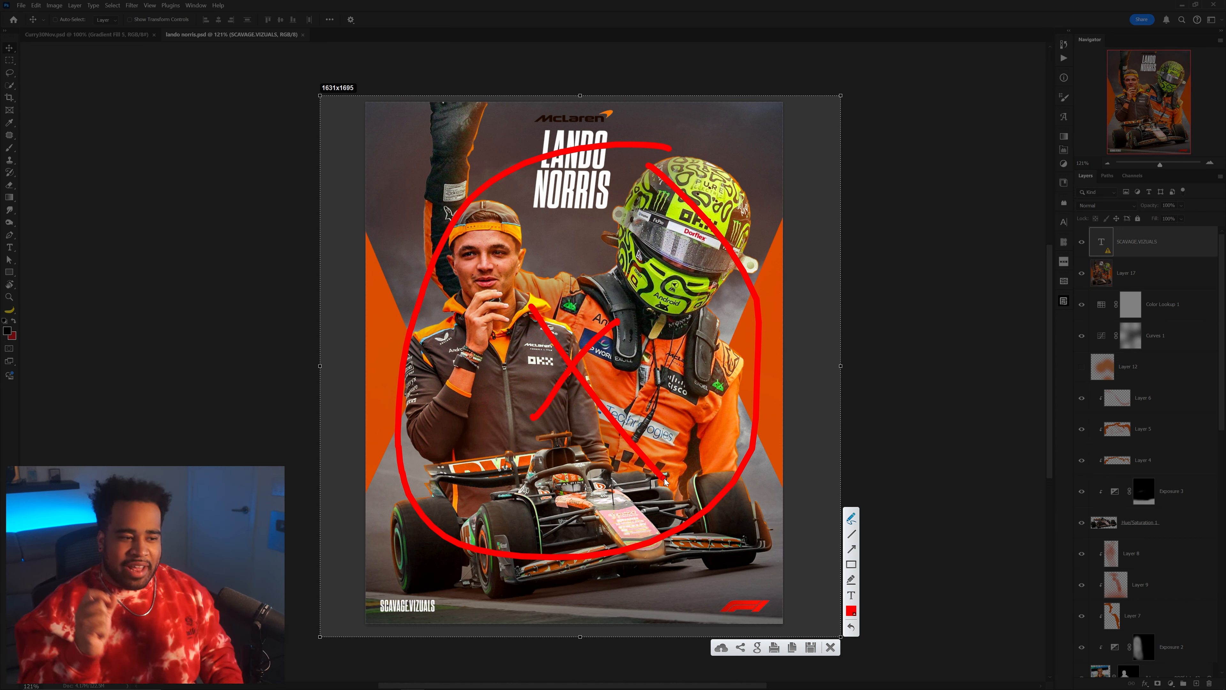
# Step: Mark up the poster in a screenshot overlay, circling the two orange side shapes as 1 and 2, plus the title block
pyautogui.press('Escape')
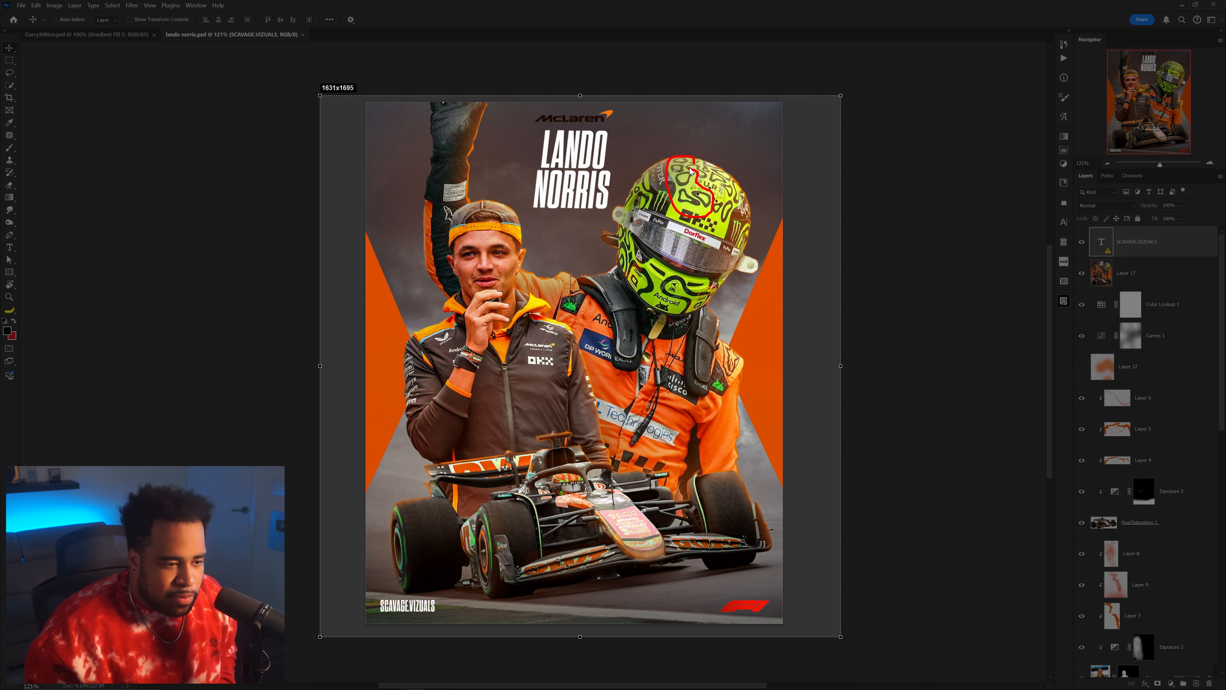
pyautogui.moveTo(691, 169); pyautogui.dragTo(696, 174)
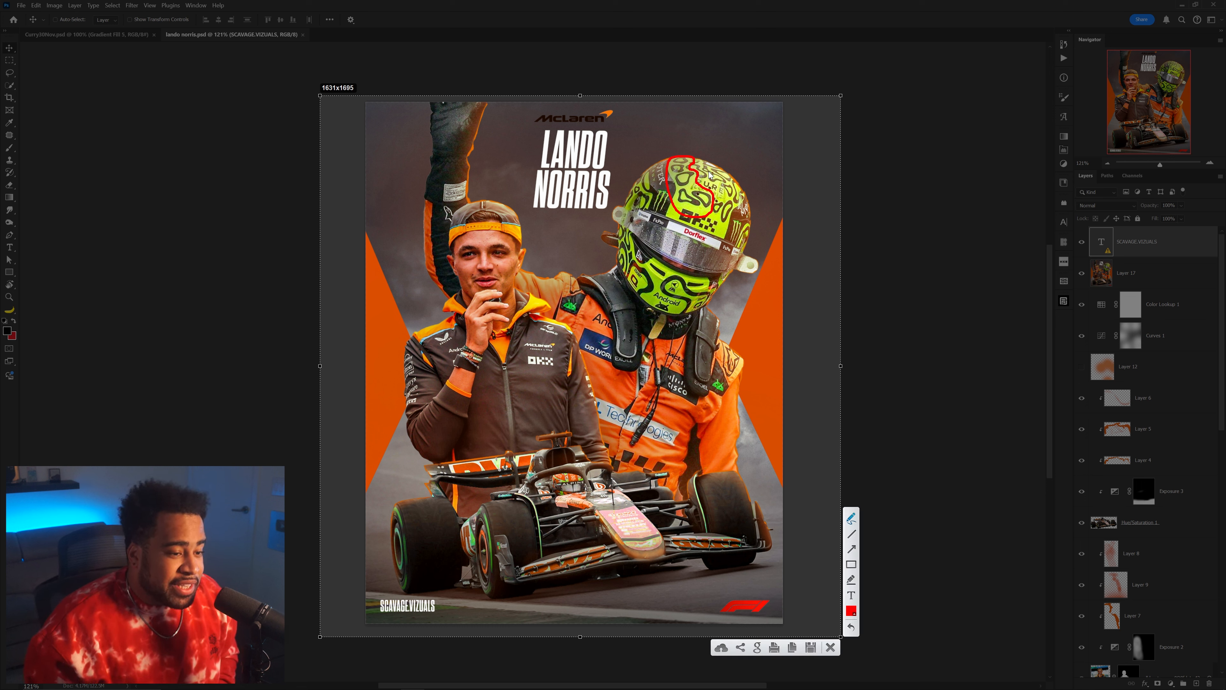
pyautogui.moveTo(788, 218)
pyautogui.mouseDown()
pyautogui.moveTo(785, 206)
pyautogui.moveTo(788, 465)
pyautogui.moveTo(781, 198)
pyautogui.mouseUp()
pyautogui.moveTo(384, 209)
pyautogui.mouseDown()
pyautogui.moveTo(352, 510)
pyautogui.moveTo(381, 189)
pyautogui.mouseUp()
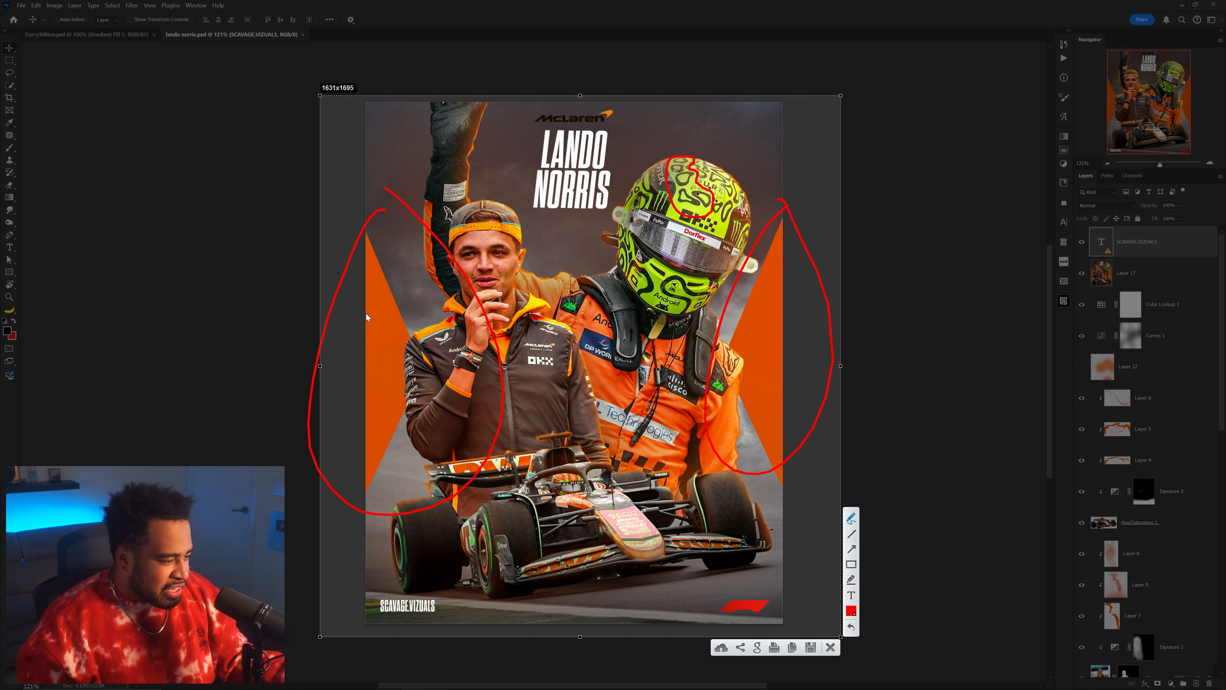
pyautogui.moveTo(736, 431); pyautogui.dragTo(763, 433)
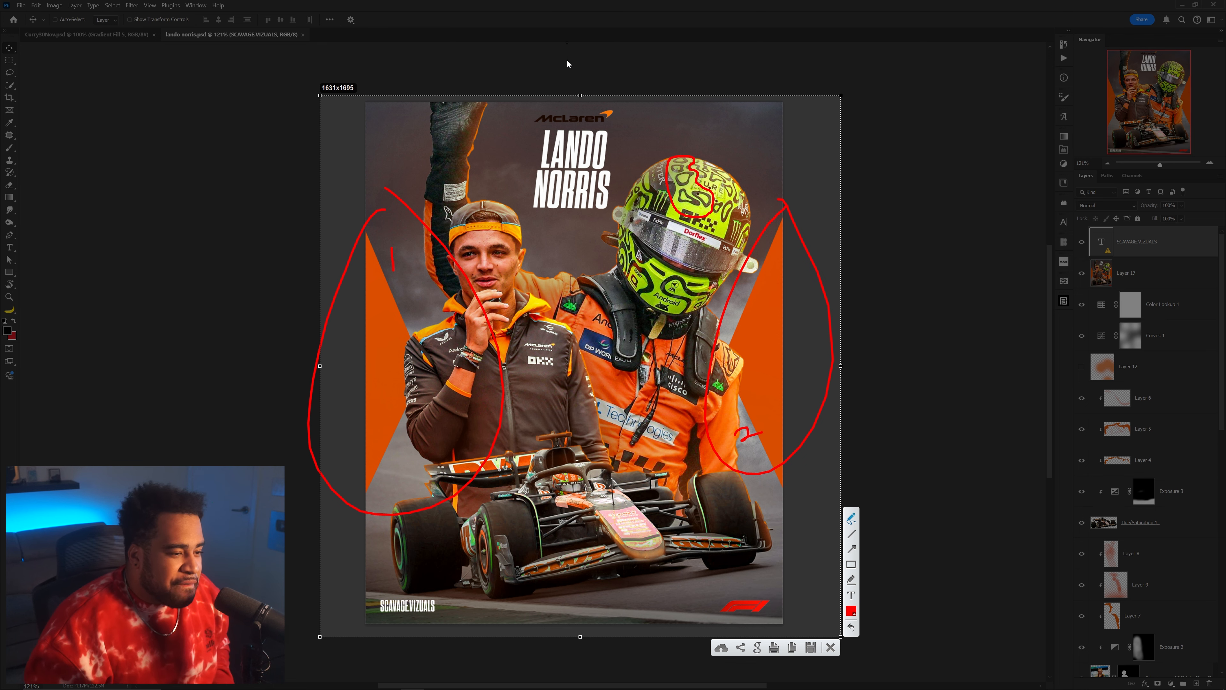
pyautogui.moveTo(602, 120); pyautogui.dragTo(621, 132)
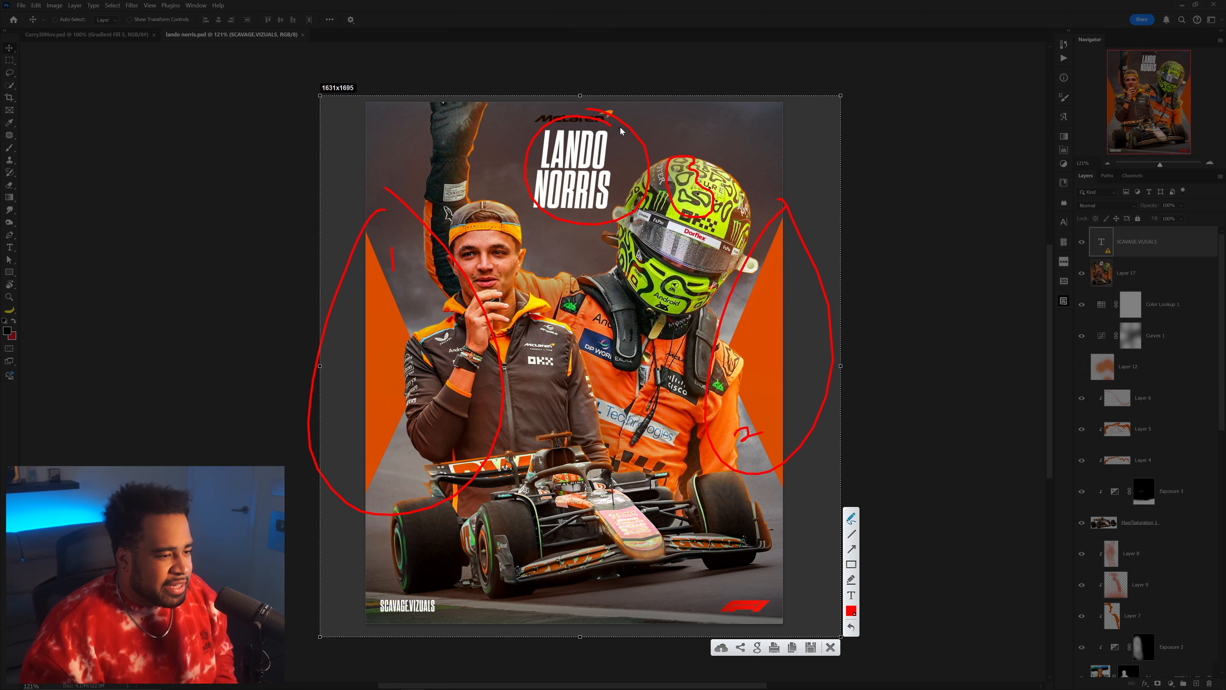
pyautogui.click(538, 126)
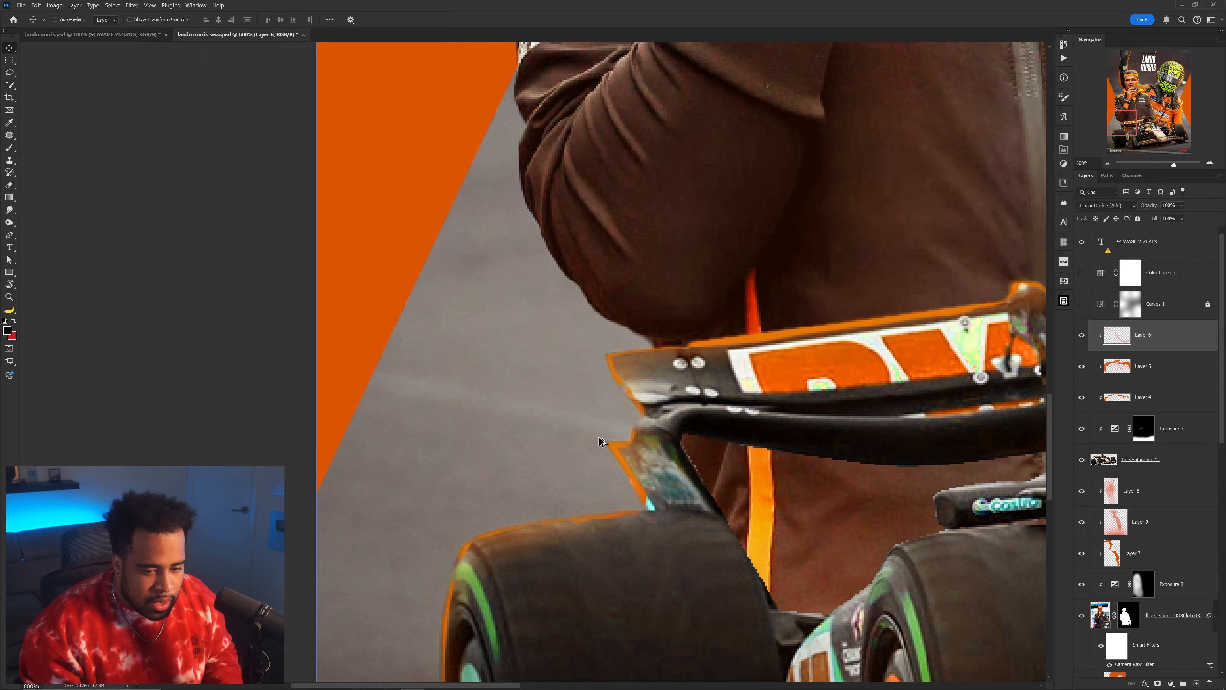
# Step: Compare the orange rim light on the car's rear wing with Layer 5 and Layer 4 shown and hidden
pyautogui.scroll(3, 599, 437)
pyautogui.moveTo(627, 288)
pyautogui.mouseDown()
pyautogui.moveTo(691, 287)
pyautogui.moveTo(631, 284)
pyautogui.mouseUp()
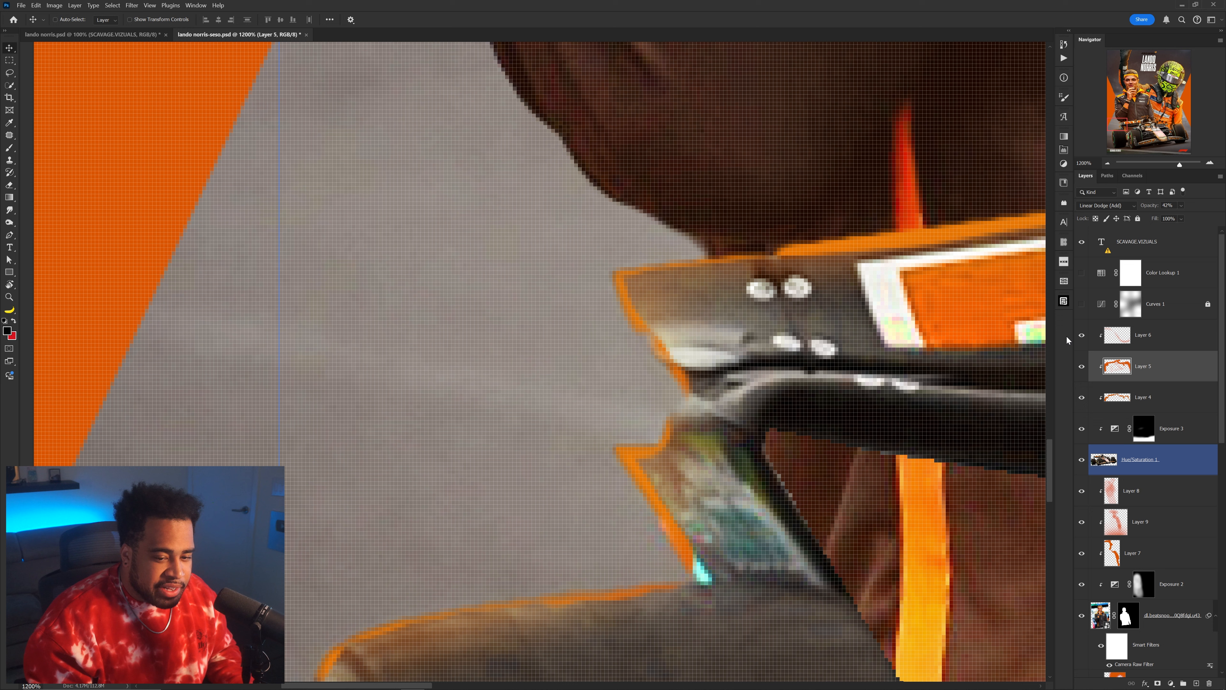
pyautogui.click(1082, 366)
pyautogui.click(1082, 366)
pyautogui.click(1082, 397)
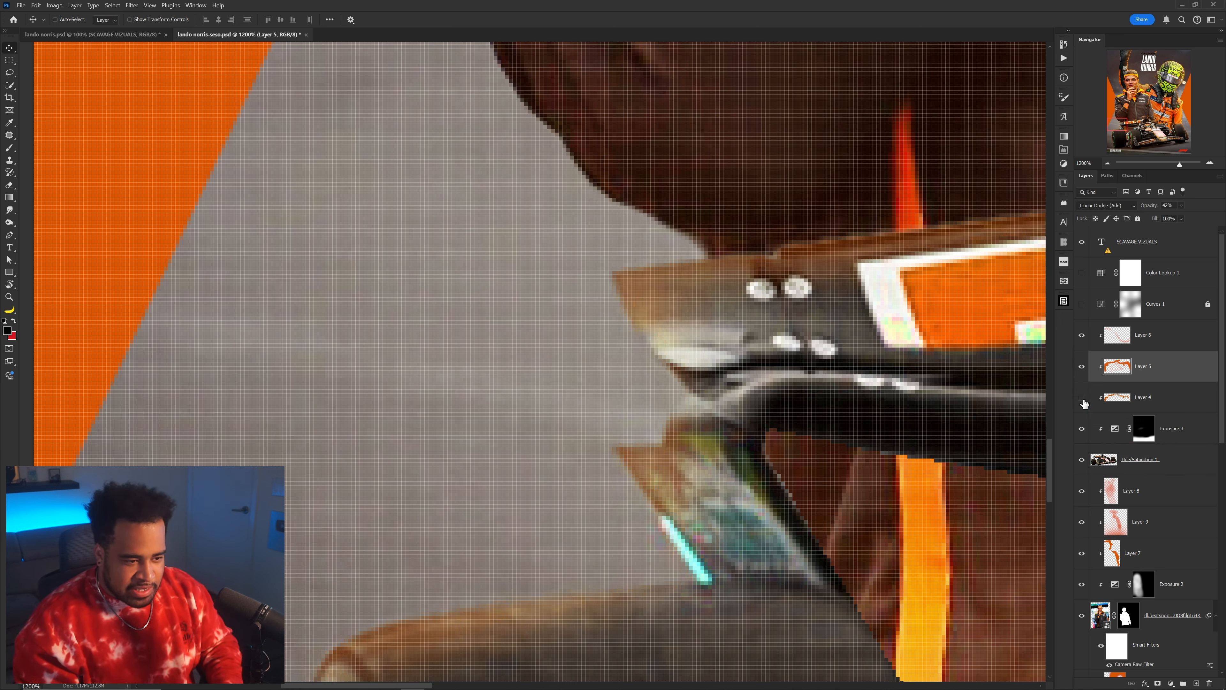
pyautogui.click(1082, 397)
# Step: Try a lighter tone for the car's rim light on Layer 4 with a Hue/Saturation adjustment
pyautogui.click(1143, 396)
pyautogui.hotkey('ctrl', 'u')
pyautogui.moveTo(973, 435); pyautogui.dragTo(1002, 433)
pyautogui.click(1079, 339)
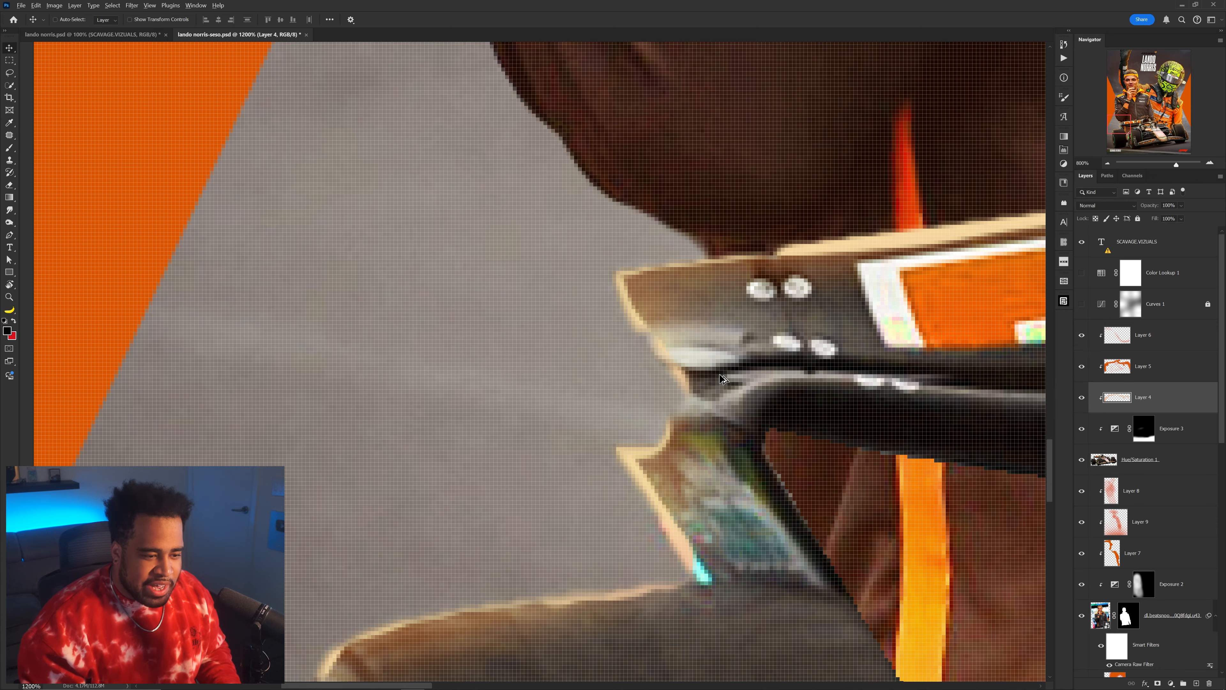
pyautogui.scroll(-5, 728, 374)
pyautogui.scroll(-5, 730, 374)
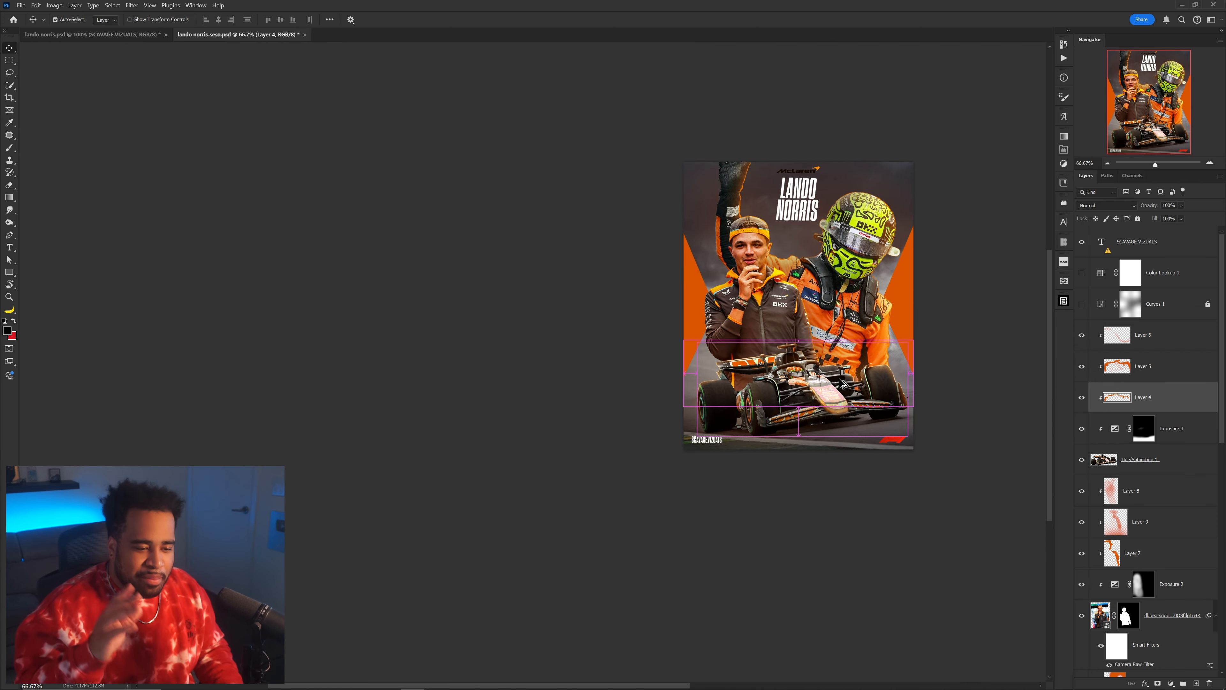
# Step: Hide the orange rim-light Layers 4, 5, 6, 10 and 11 and the Layer 2 glow, and remove both orange side shapes
pyautogui.scroll(5, 760, 370)
pyautogui.scroll(-1, 549, 376)
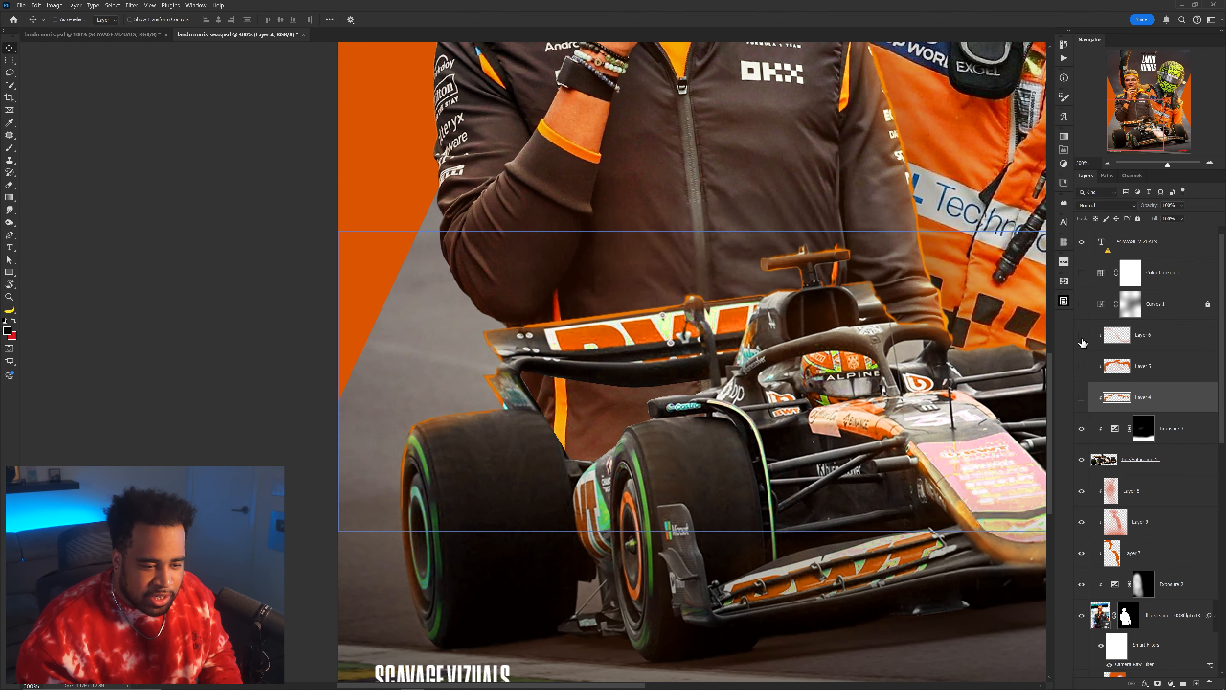
pyautogui.click(1082, 334)
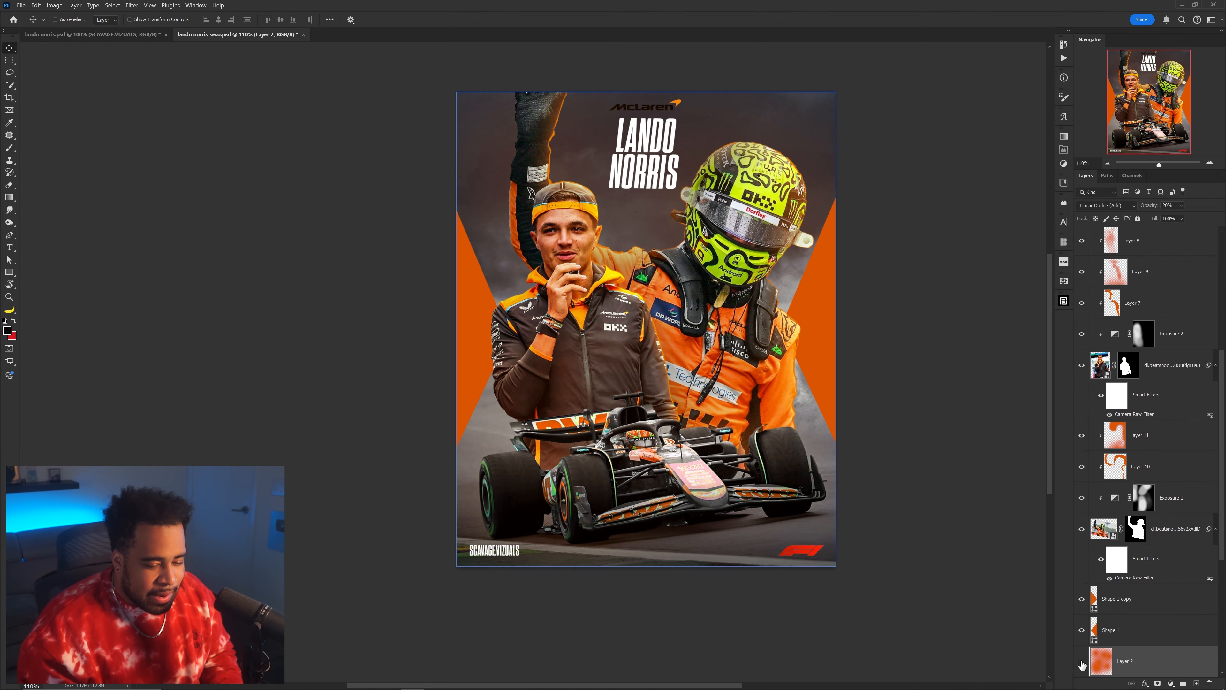
pyautogui.click(1082, 661)
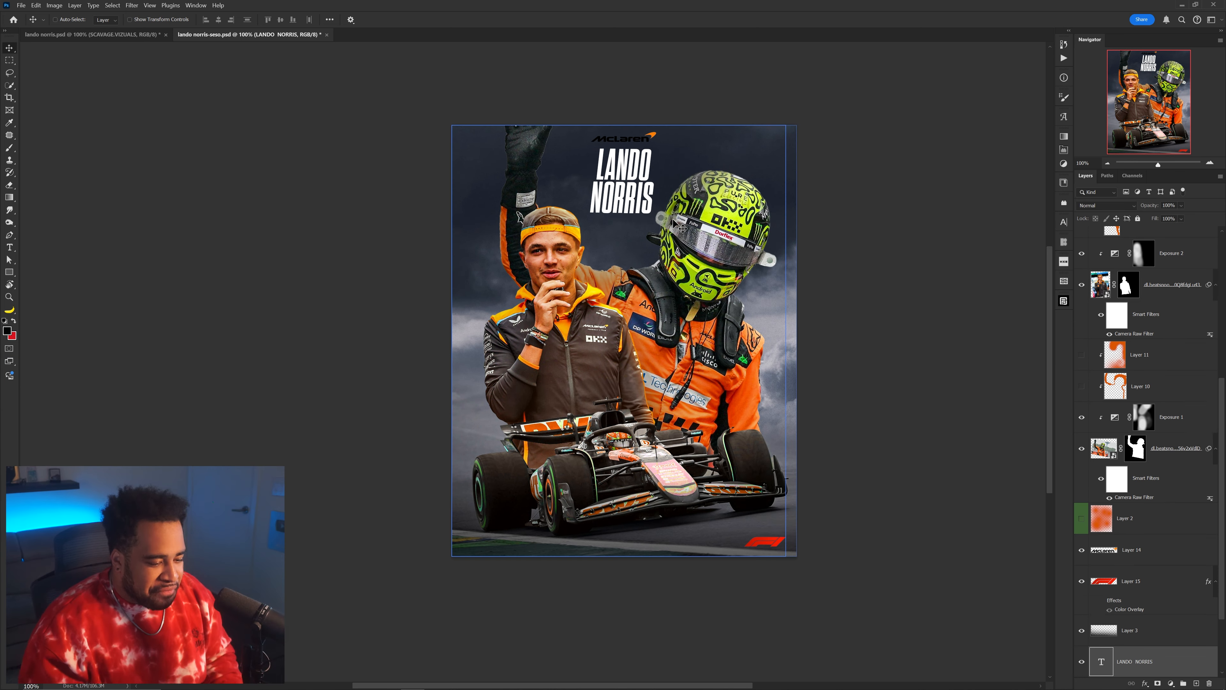
pyautogui.click(876, 300)
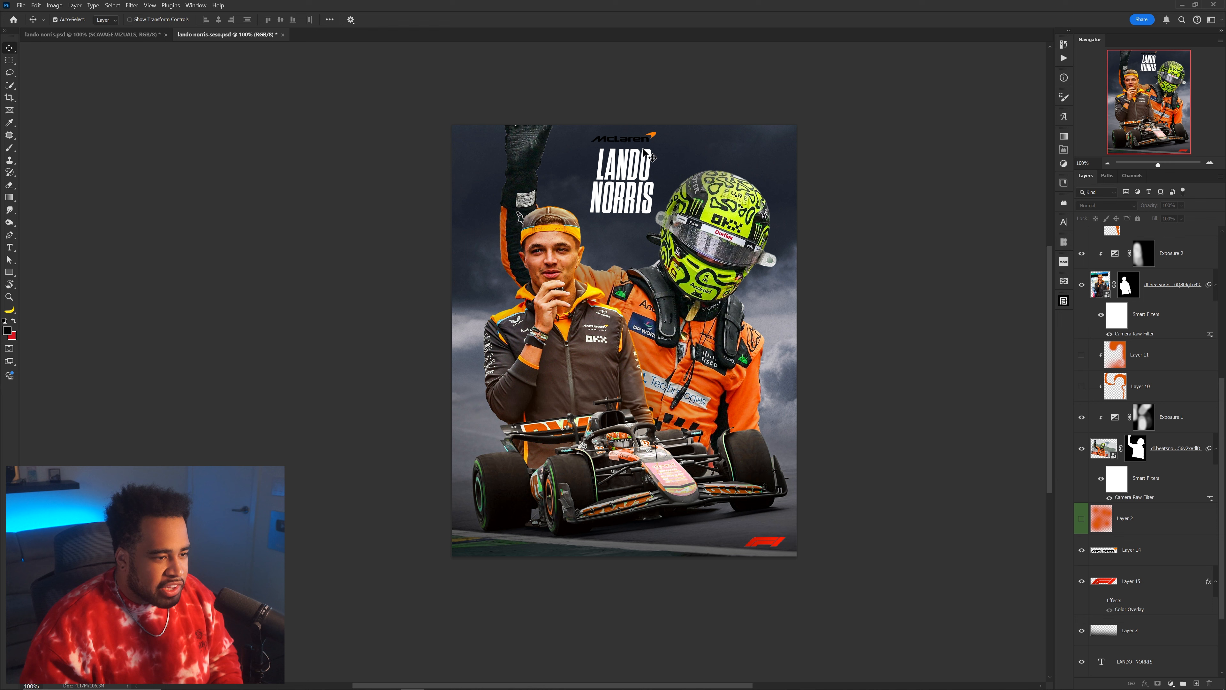
# Step: Convert the McLaren logo layer to a smart object and invert its colours
pyautogui.moveTo(645, 152)
pyautogui.mouseDown()
pyautogui.moveTo(675, 58)
pyautogui.moveTo(645, 135)
pyautogui.mouseUp()
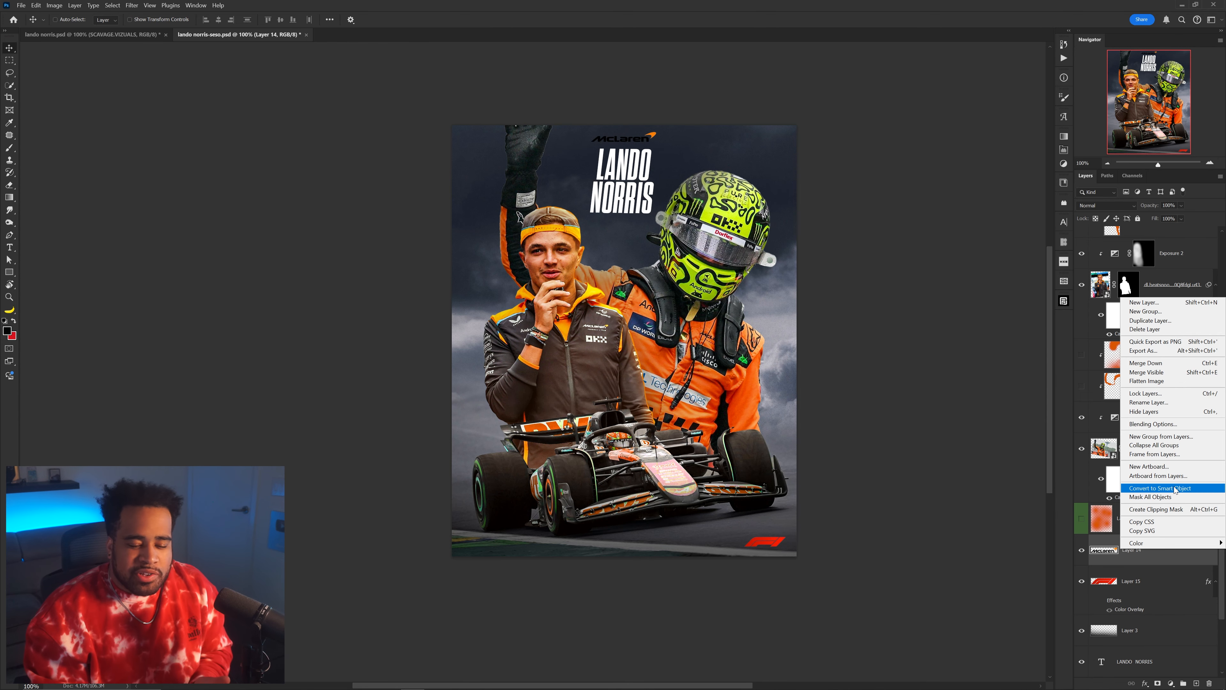
pyautogui.click(1175, 489)
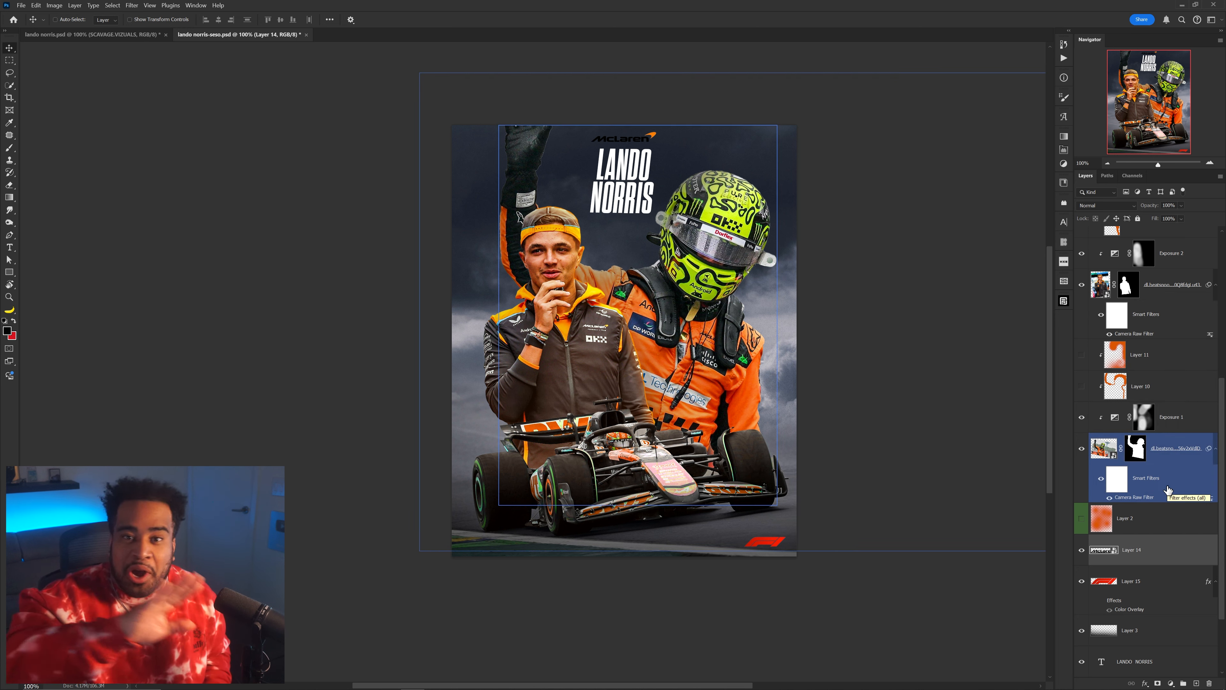
pyautogui.hotkey('ctrl', 'i')
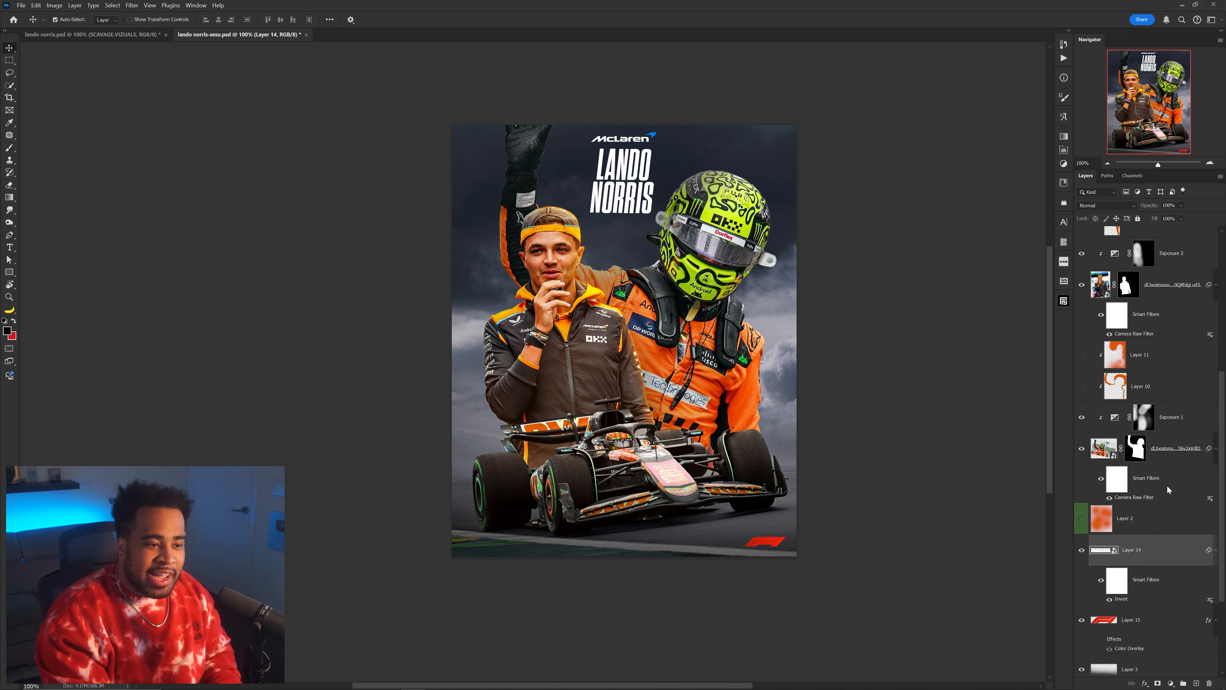
# Step: Apply a Hue/Saturation adjustment with Hue at -180 to the inverted McLaren logo
pyautogui.hotkey('ctrl', 'u')
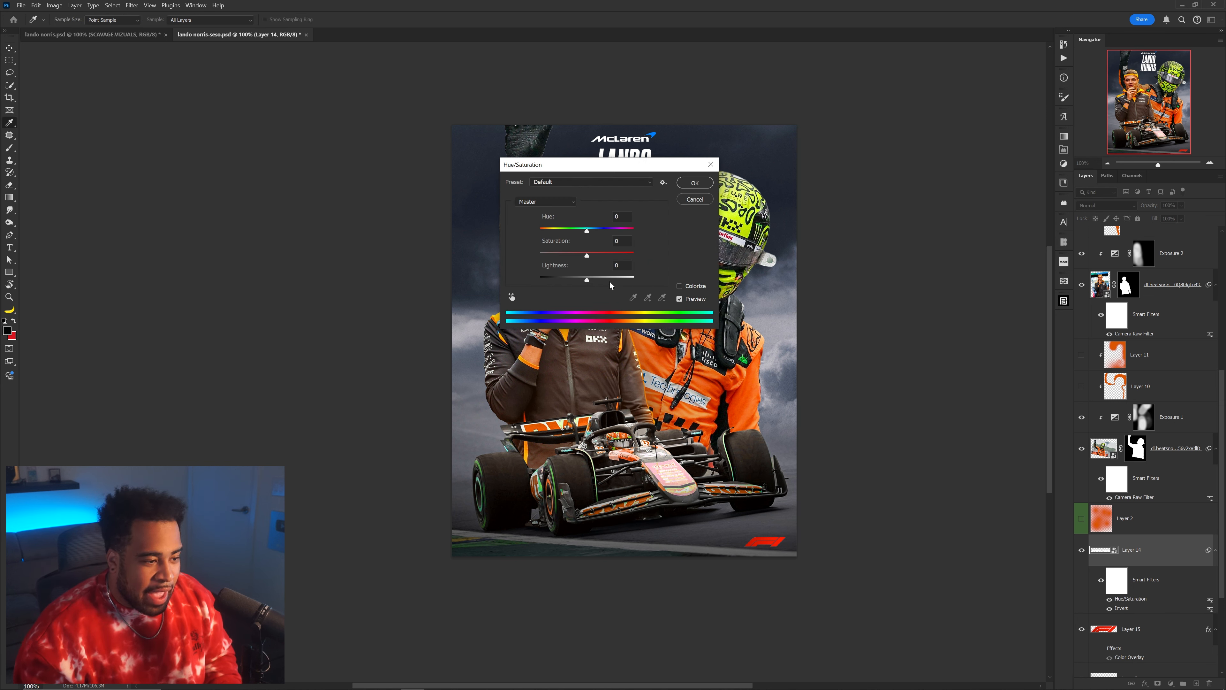
pyautogui.moveTo(569, 232); pyautogui.dragTo(474, 231)
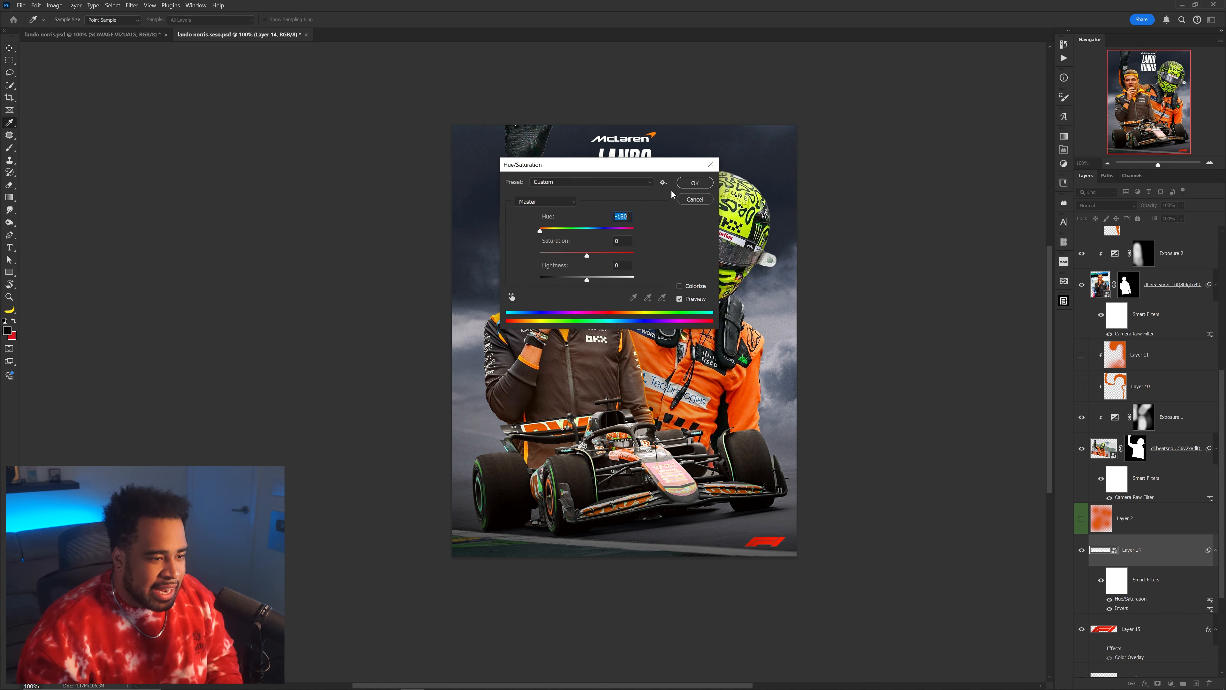
pyautogui.click(689, 183)
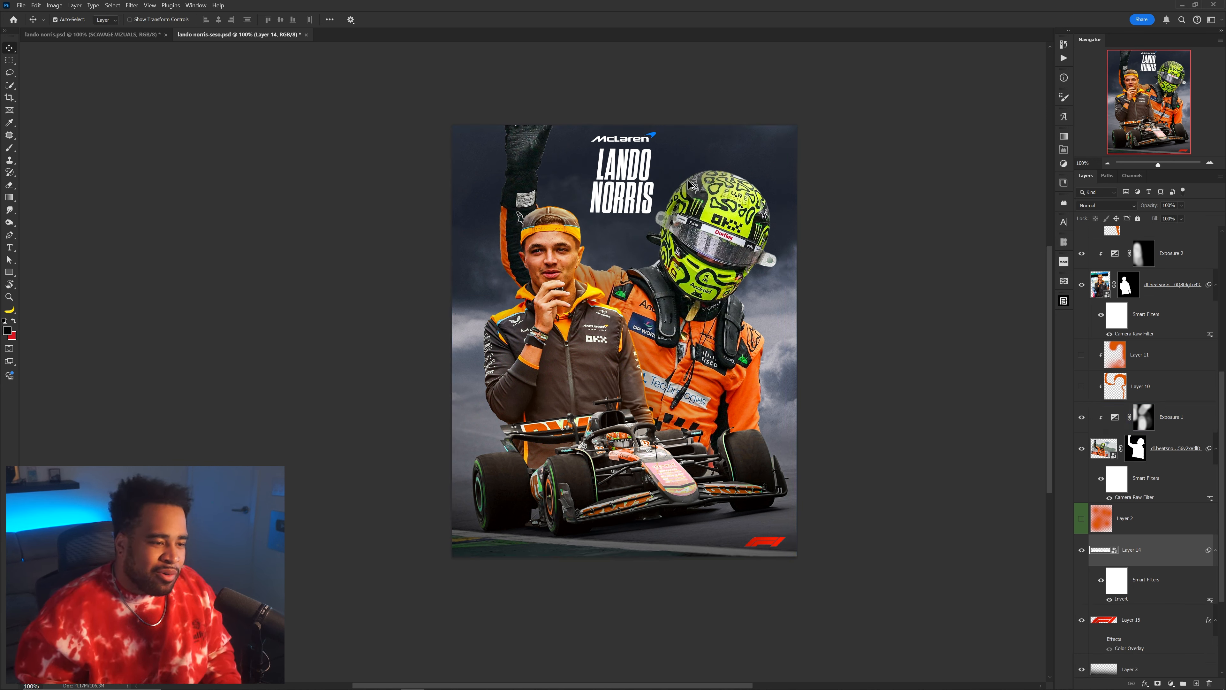
# Step: Try a layout with the McLaren logo at the poster's bottom centre and the F1 logo in place of the title, moved aside
pyautogui.moveTo(693, 188); pyautogui.dragTo(693, 189)
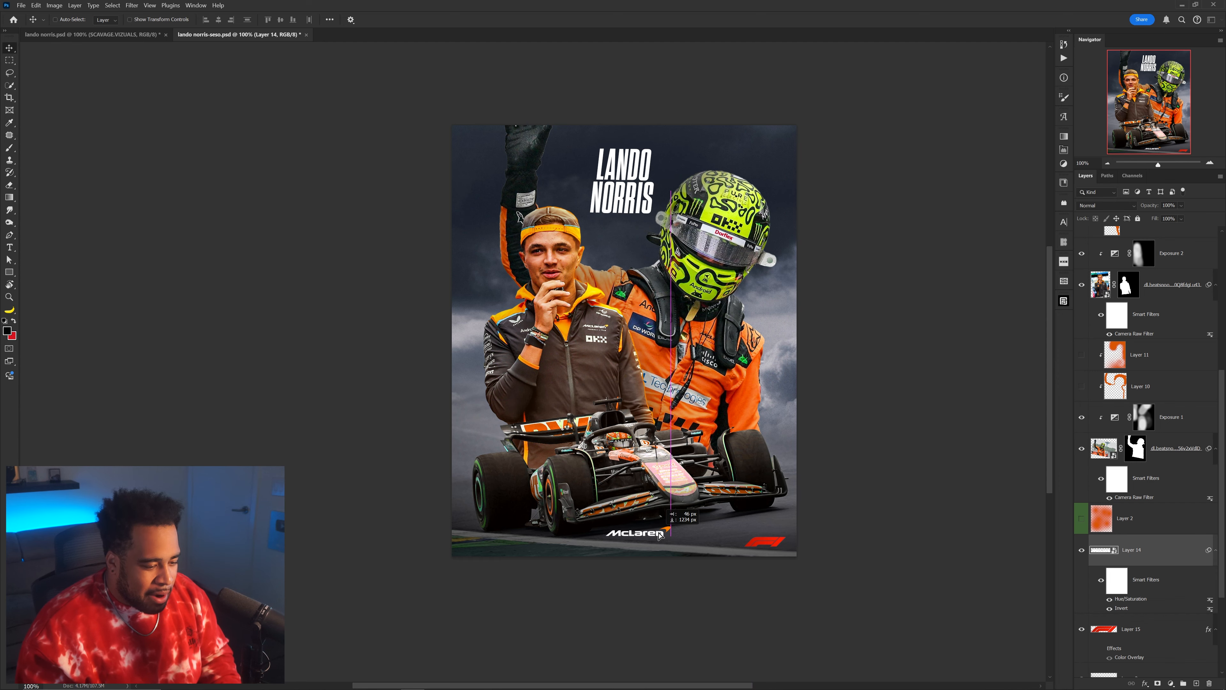
pyautogui.moveTo(650, 543); pyautogui.dragTo(652, 539)
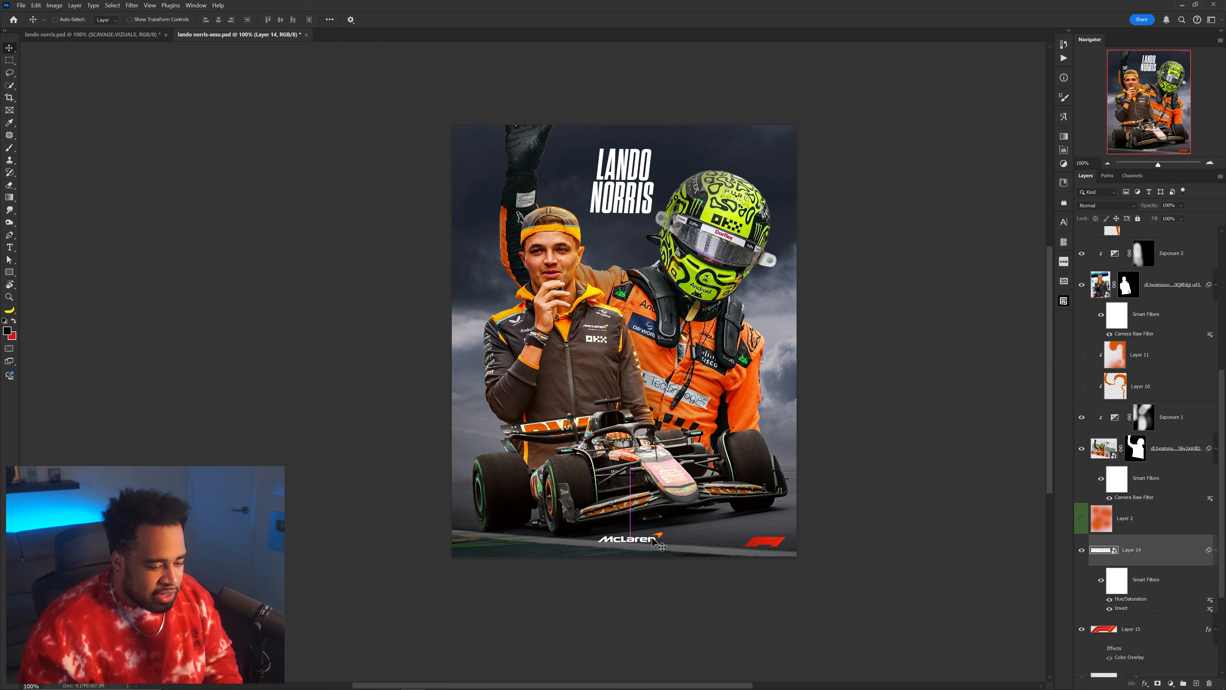
pyautogui.moveTo(772, 545); pyautogui.dragTo(631, 177)
pyautogui.moveTo(636, 207); pyautogui.dragTo(818, 347)
pyautogui.moveTo(637, 175); pyautogui.dragTo(634, 177)
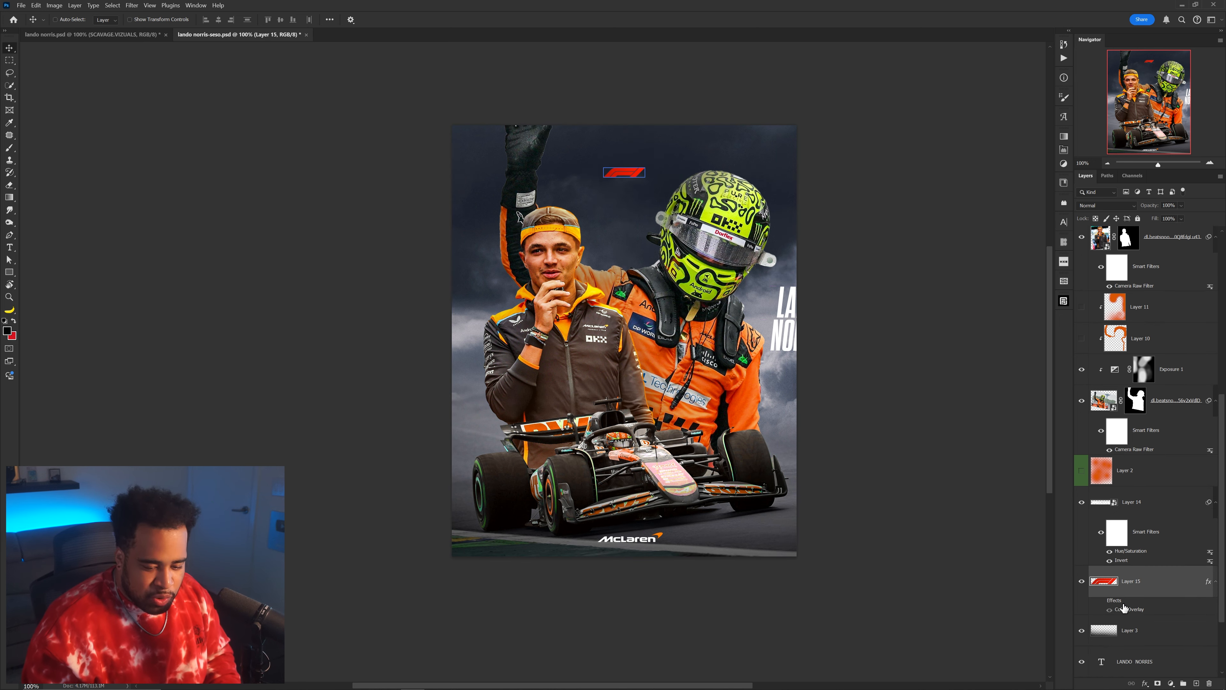
# Step: Turn on the F1 logo's Color Overlay and move the LANDO NORRIS title back to the poster's upper centre
pyautogui.click(1109, 611)
pyautogui.moveTo(794, 334); pyautogui.dragTo(609, 202)
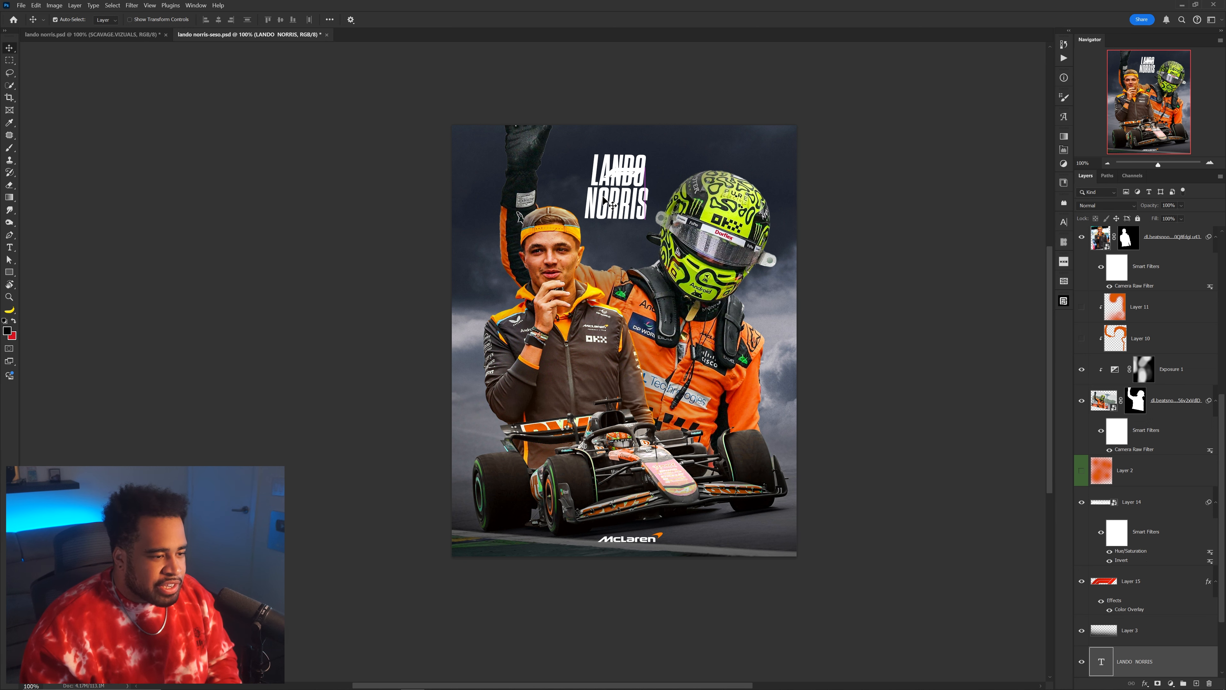
# Step: Try the LANDO NORRIS title on a single line and reposition it near the poster's top
pyautogui.press('t')
pyautogui.click(593, 197)
pyautogui.press('BackSpace')
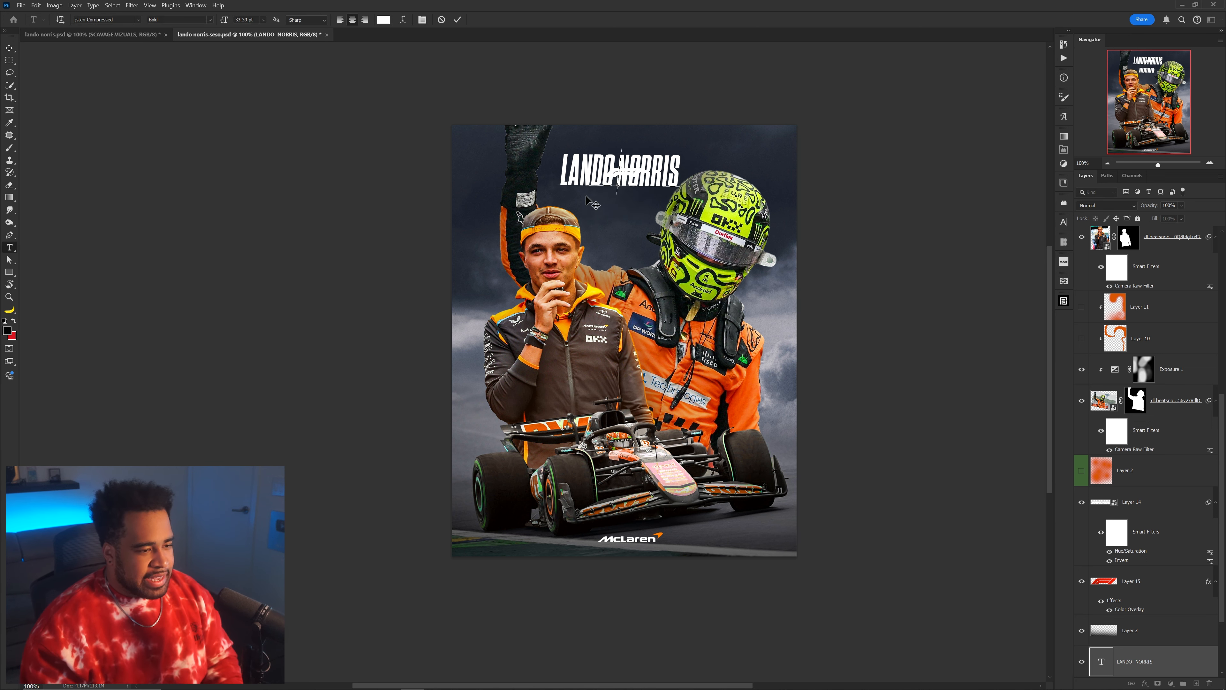
pyautogui.hotkey('ctrl', 'Return')
pyautogui.press('v')
pyautogui.moveTo(666, 175); pyautogui.dragTo(667, 181)
pyautogui.moveTo(634, 172); pyautogui.dragTo(631, 157)
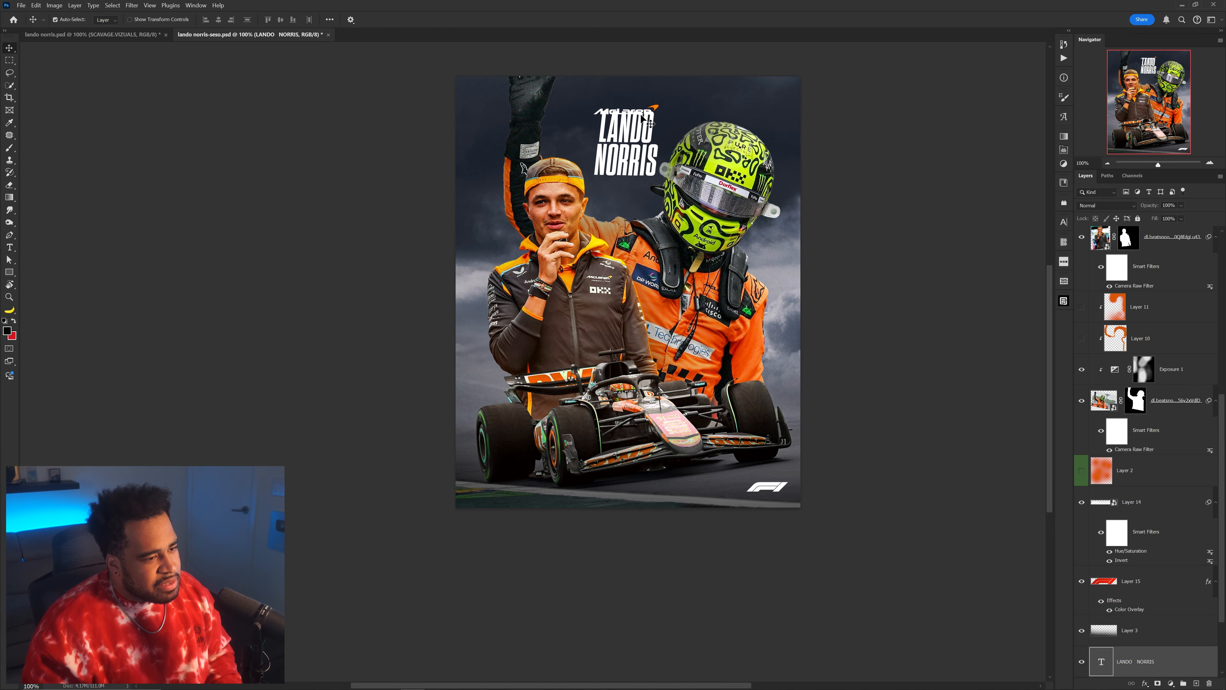
# Step: Place the McLaren logo directly beneath the two-line LANDO NORRIS title and apply a Free Transform to both
pyautogui.moveTo(627, 111); pyautogui.dragTo(626, 182)
pyautogui.click(628, 145)
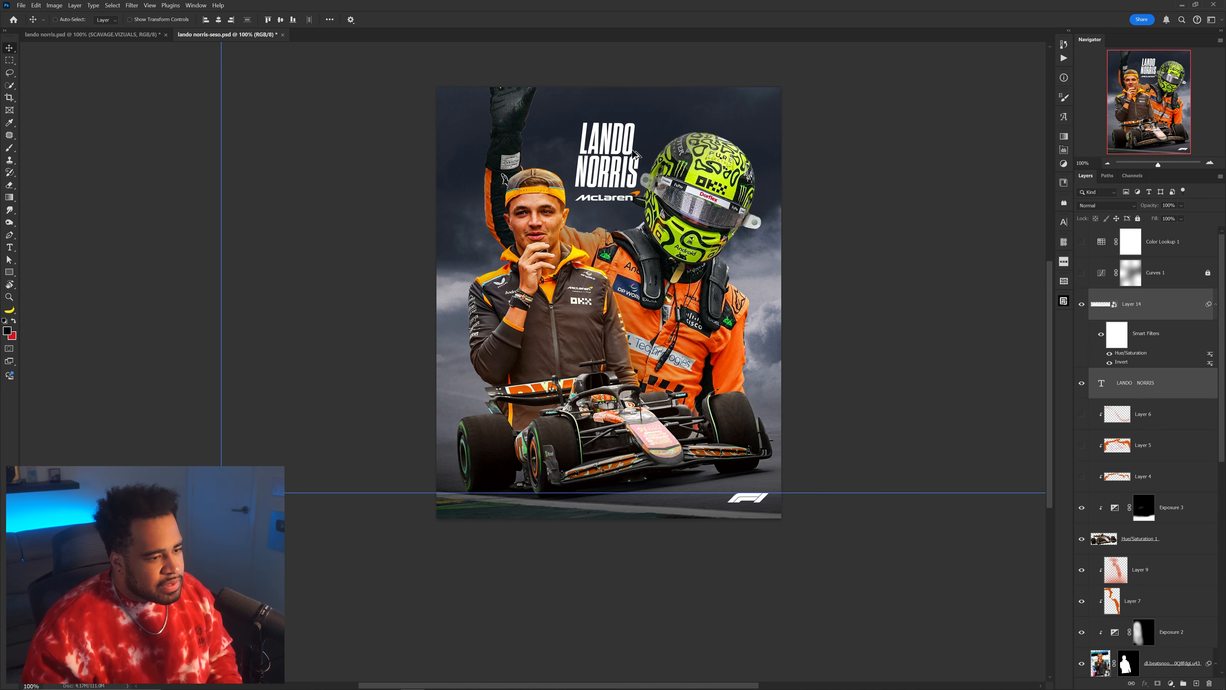
pyautogui.scroll(1, 671, 127)
pyautogui.hotkey('ctrl', 't')
pyautogui.press('Return')
# Step: Compare the poster with the orange glow on Layer 2 shown and hidden
pyautogui.scroll(-1, 667, 114)
pyautogui.scroll(-5, 1149, 434)
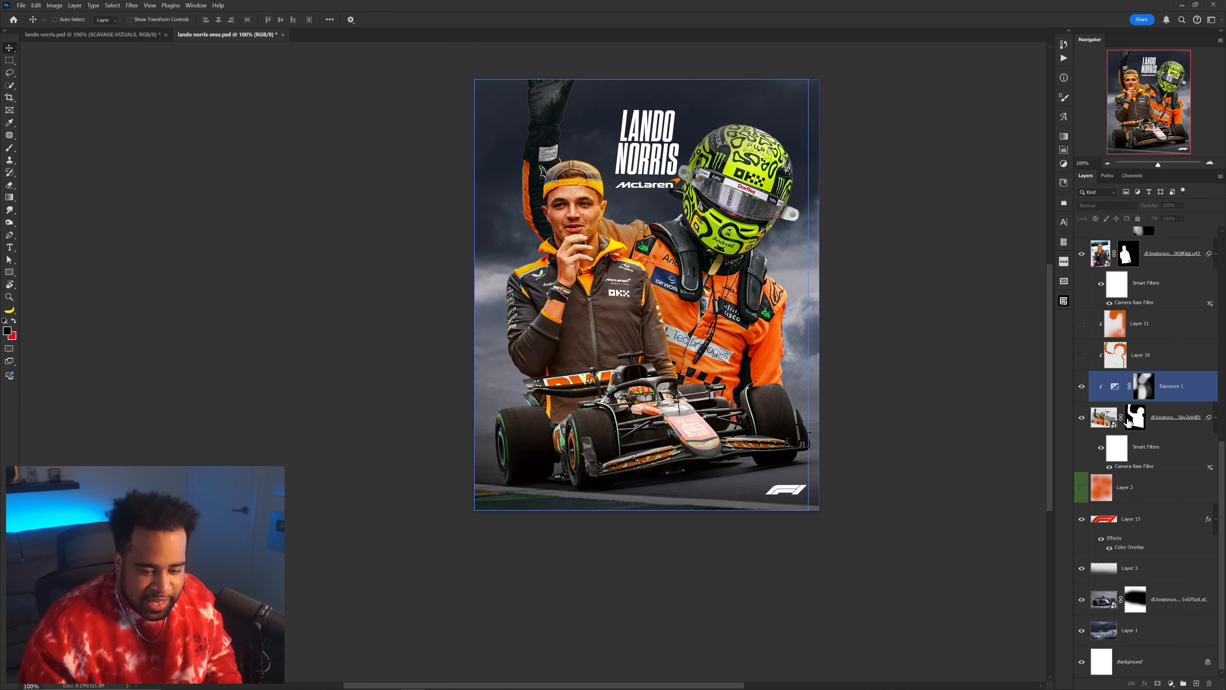
pyautogui.click(1125, 487)
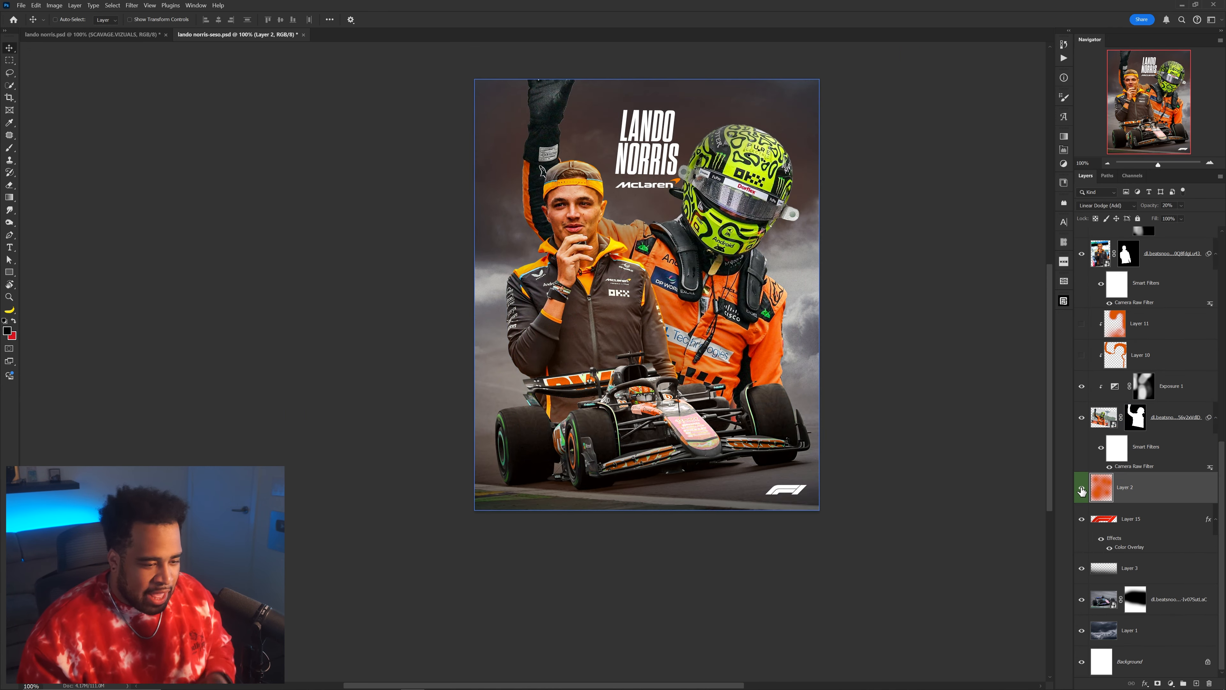
pyautogui.click(1082, 487)
pyautogui.click(1082, 488)
pyautogui.moveTo(1103, 487); pyautogui.dragTo(1182, 219)
pyautogui.click(1181, 205)
pyautogui.click(1082, 487)
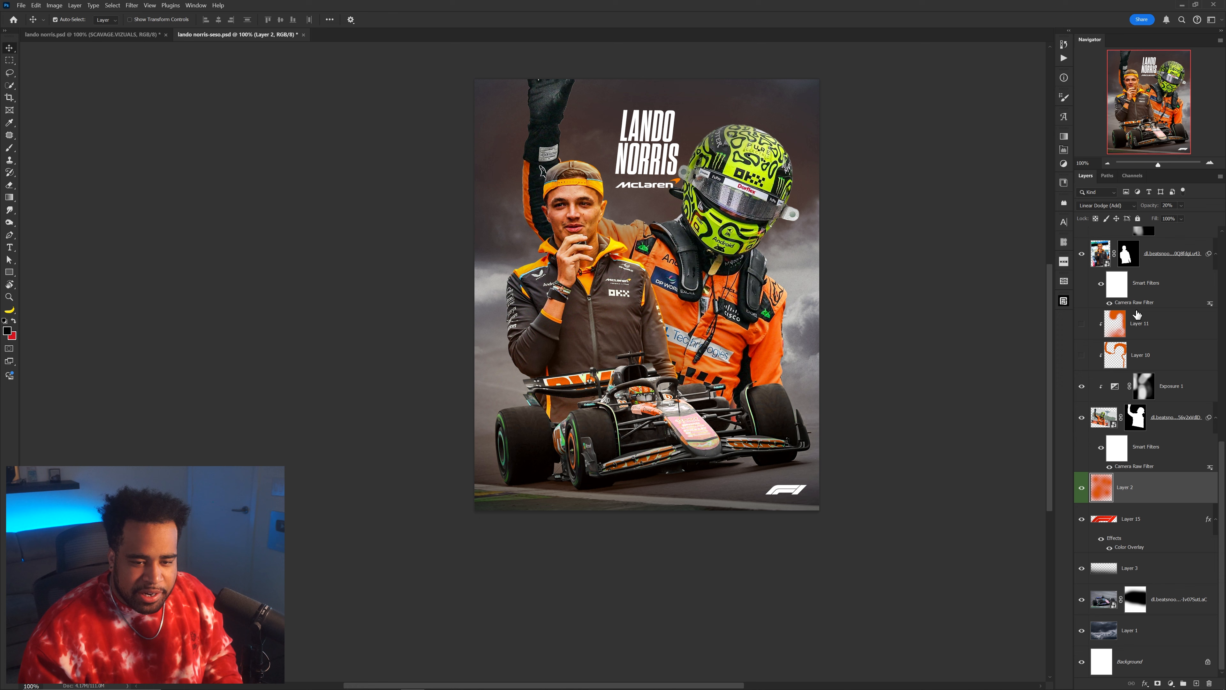
pyautogui.click(1082, 487)
pyautogui.click(1082, 488)
# Step: Add a new layer above Layer 2 and brush one large soft glow behind the drivers in orange sampled from the race suit
pyautogui.click(1196, 683)
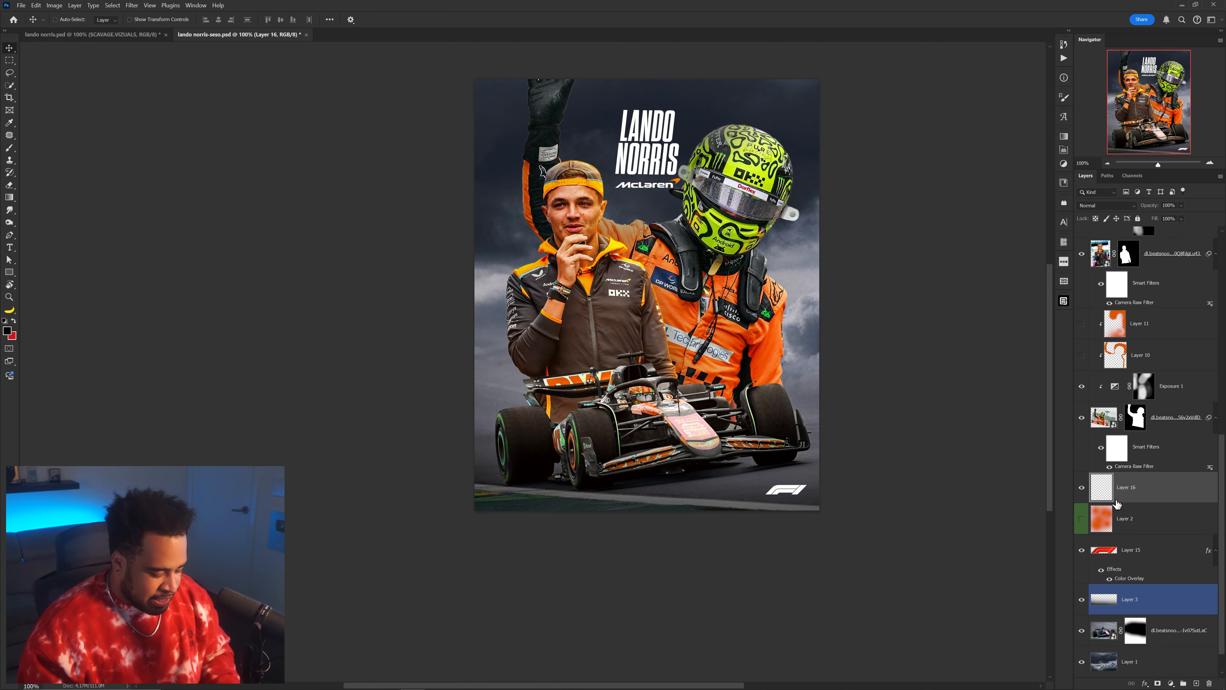
pyautogui.press('b')
pyautogui.keyDown('alt'); pyautogui.click(740, 346); pyautogui.keyUp('alt')
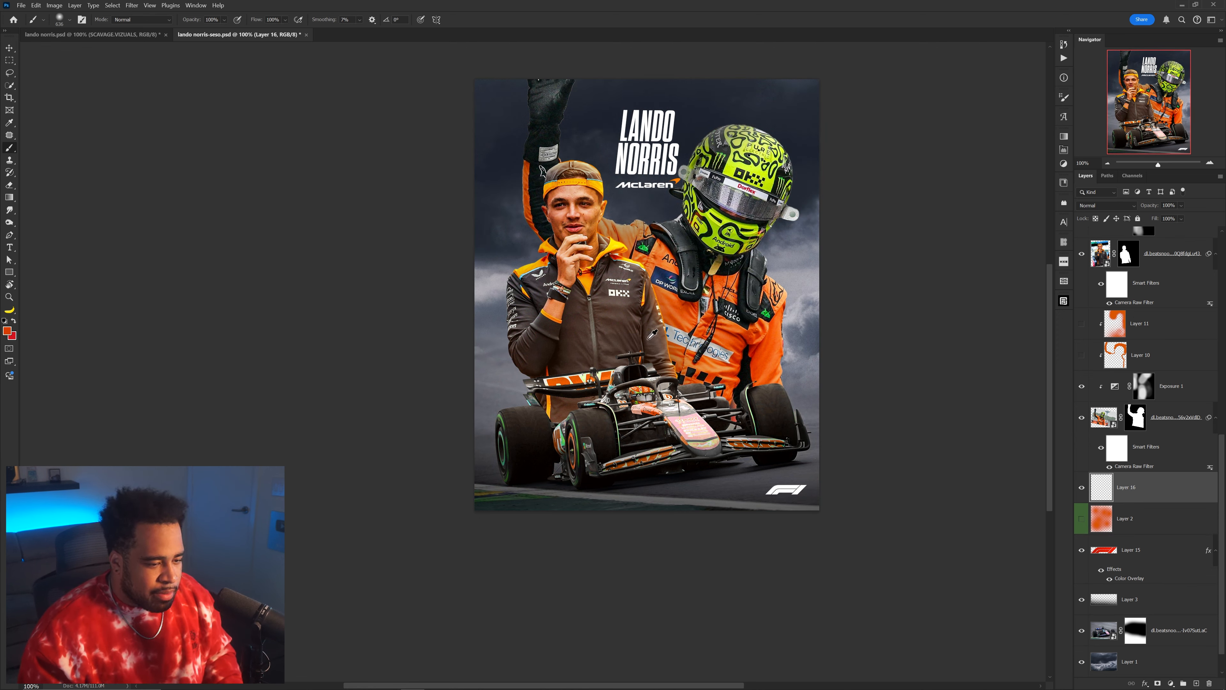
pyautogui.click(640, 327)
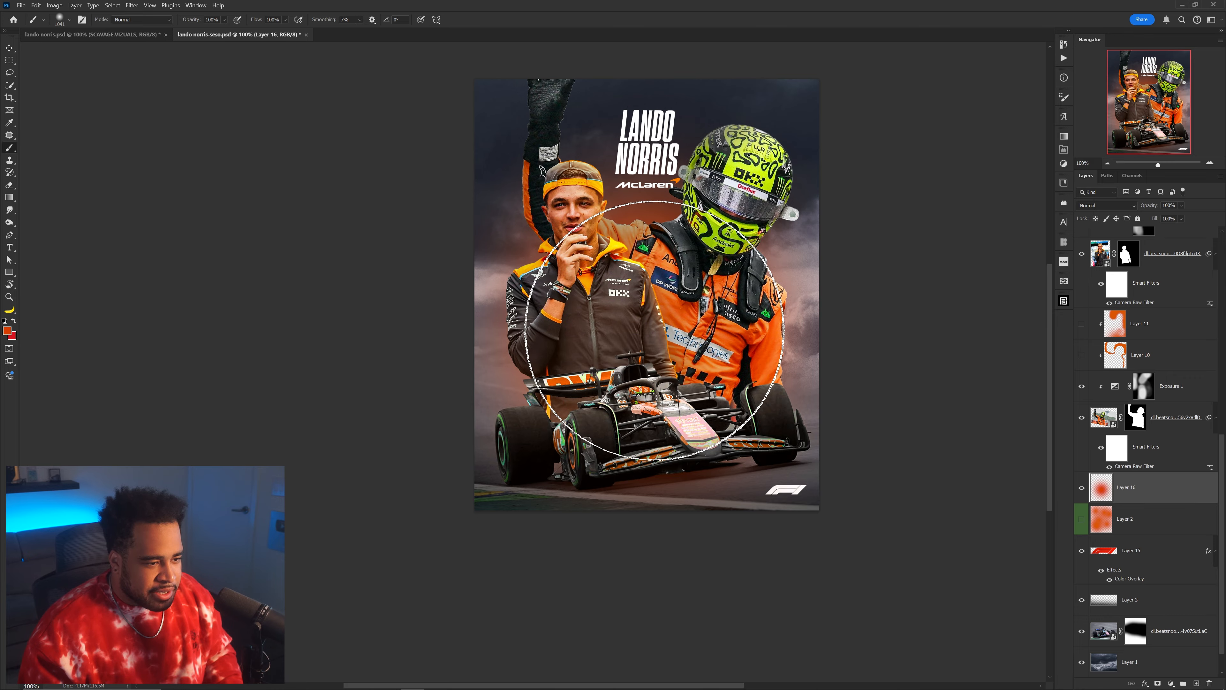
pyautogui.press(']')
# Step: Erase the orange glow from the road beneath the car with a large soft eraser
pyautogui.press('e')
pyautogui.keyDown('alt'); pyautogui.scroll(2, 702, 490); pyautogui.keyUp('alt')
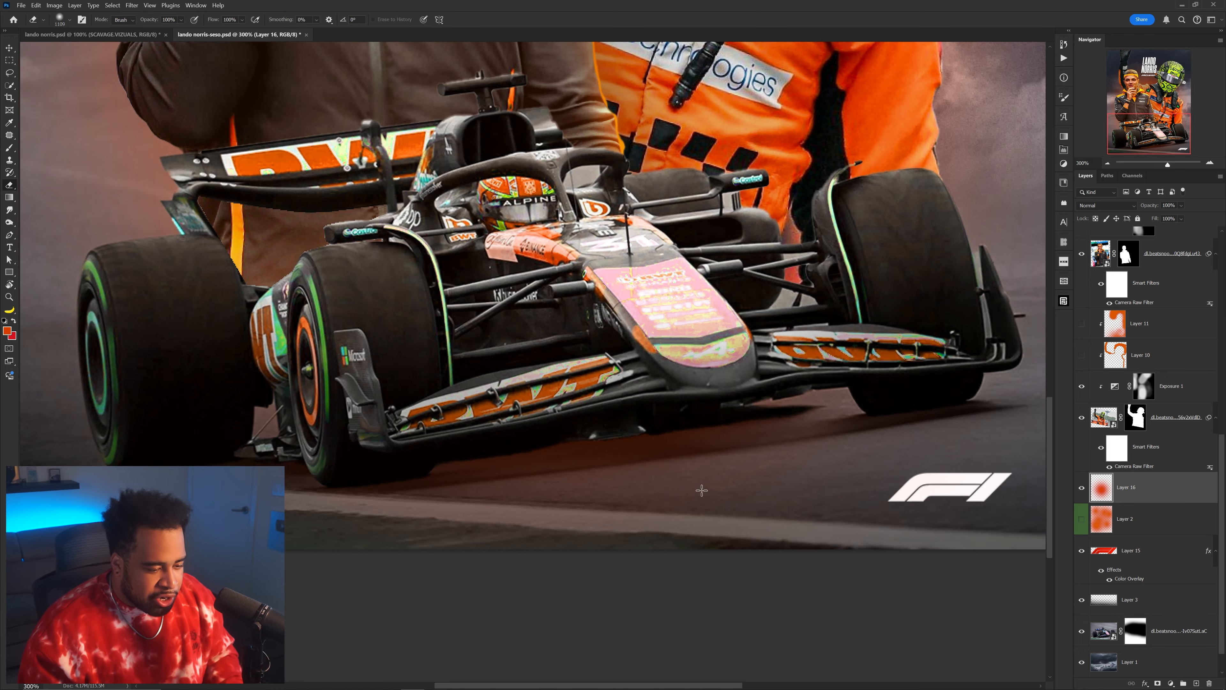
pyautogui.keyDown('alt'); pyautogui.scroll(-3, 702, 490); pyautogui.keyUp('alt')
pyautogui.moveTo(735, 465)
pyautogui.mouseDown()
pyautogui.moveTo(640, 476)
pyautogui.moveTo(705, 466)
pyautogui.mouseUp()
pyautogui.moveTo(676, 512); pyautogui.dragTo(752, 515)
pyautogui.keyDown('alt'); pyautogui.scroll(1, 613, 356); pyautogui.keyUp('alt')
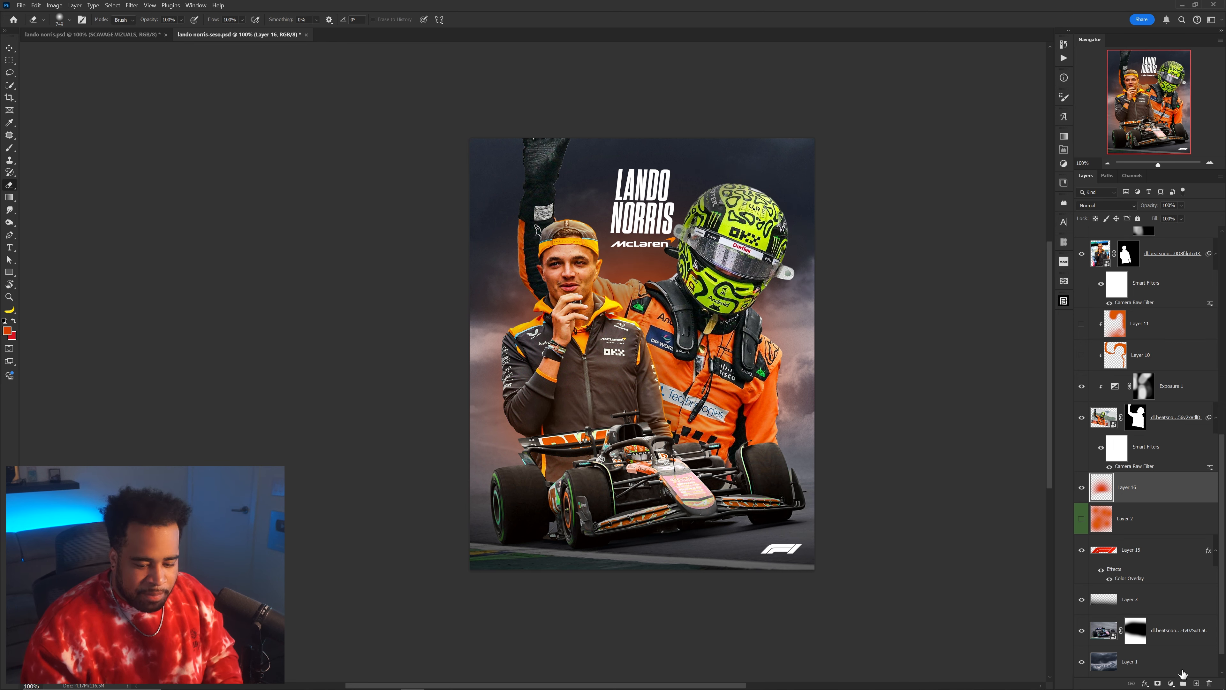
# Step: Add a new layer above Layer 16 and brush a large soft glow behind the drivers in orange sampled from the race suit
pyautogui.click(1197, 683)
pyautogui.click(1131, 522)
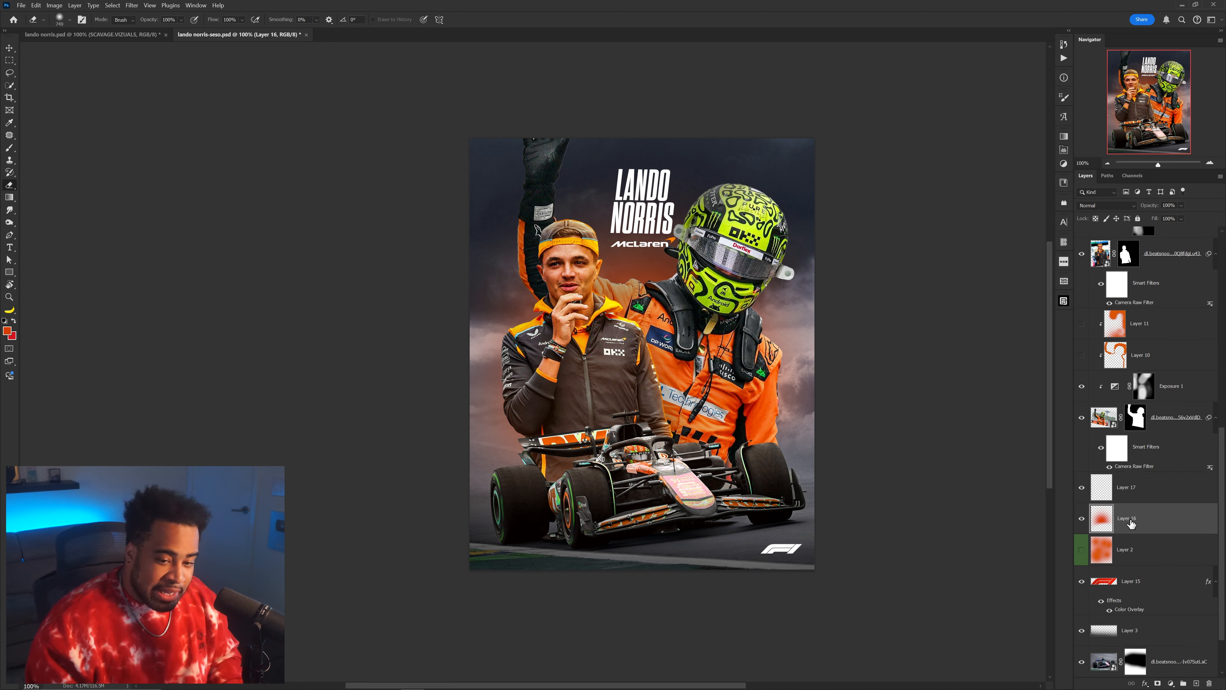
pyautogui.click(1142, 485)
pyautogui.press('b')
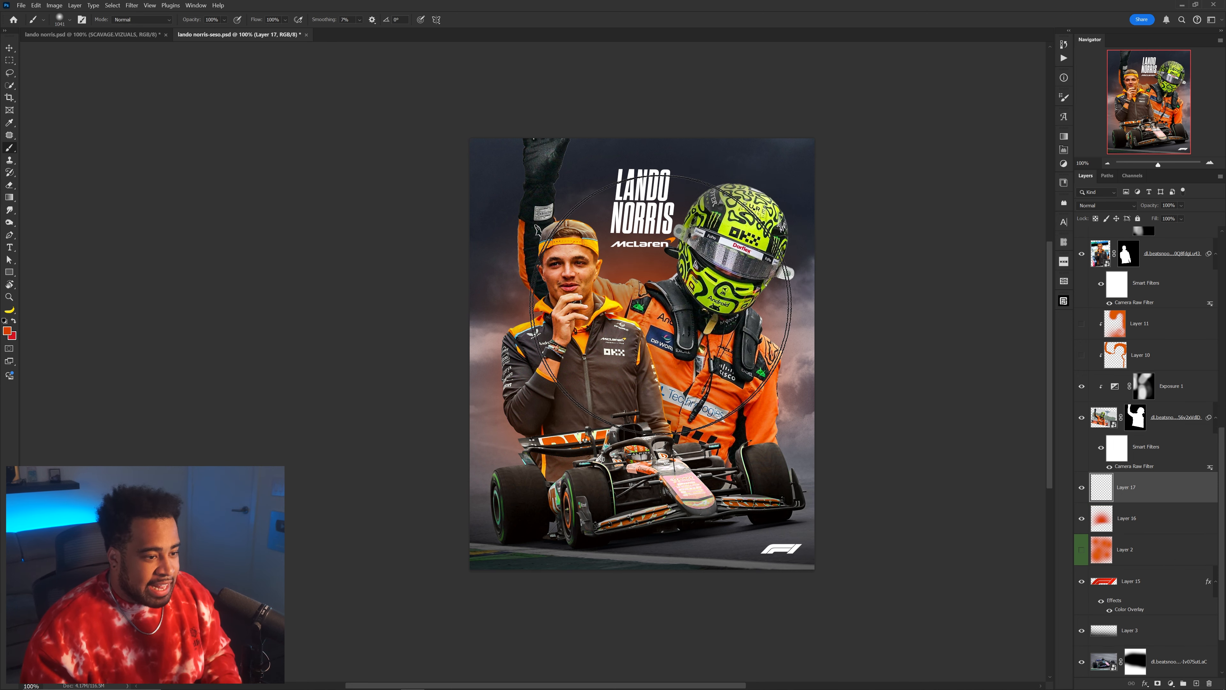
pyautogui.keyDown('alt'); pyautogui.scroll(1, 660, 365); pyautogui.keyUp('alt')
pyautogui.moveTo(652, 366)
pyautogui.mouseDown()
pyautogui.moveTo(647, 385)
pyautogui.moveTo(665, 378)
pyautogui.mouseUp()
pyautogui.keyDown('alt'); pyautogui.click(681, 378); pyautogui.keyUp('alt')
pyautogui.click(633, 371)
pyautogui.click(610, 373)
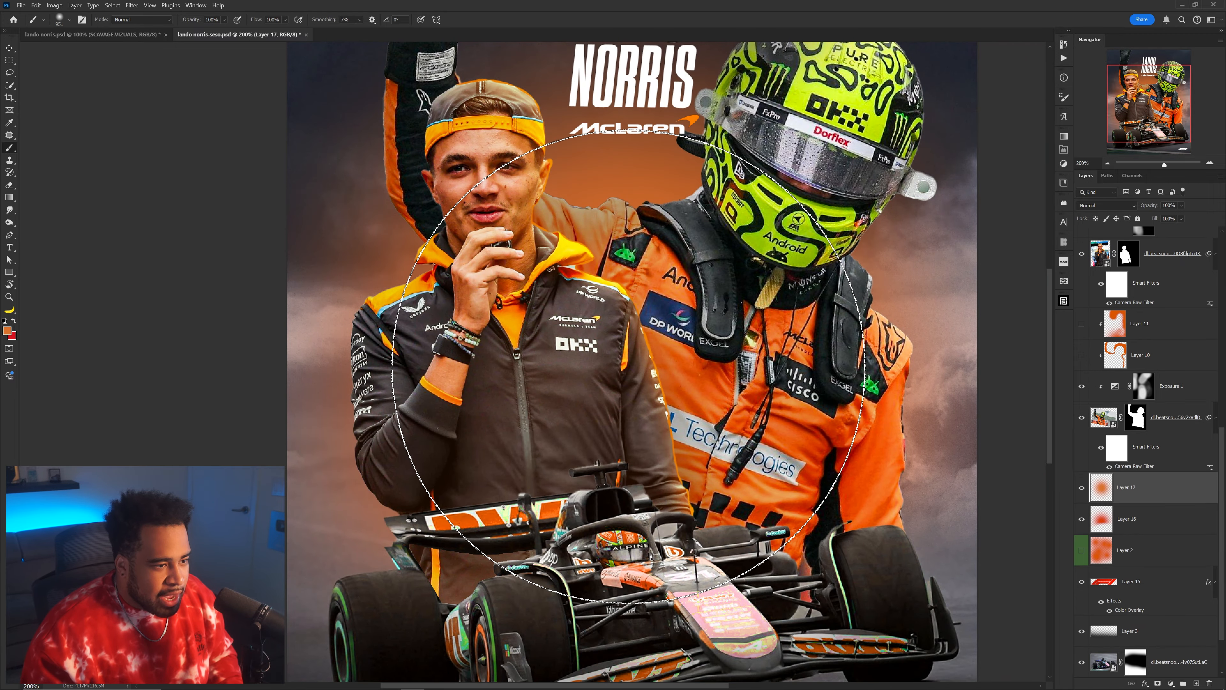
pyautogui.click(645, 374)
# Step: Blend the Layer 17 glow as Linear Dodge (Add) and shift its hue slightly negative with Hue/Saturation
pyautogui.scroll(-5, 773, 328)
pyautogui.press('v')
pyautogui.moveTo(839, 193); pyautogui.dragTo(802, 628)
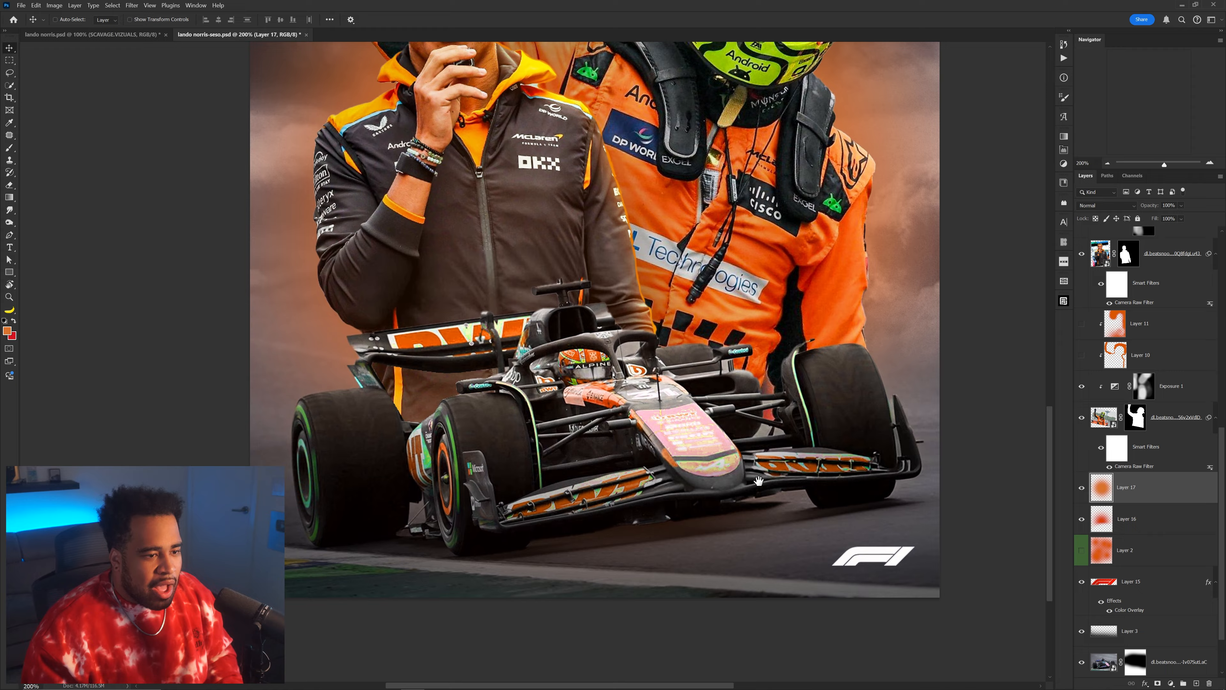
pyautogui.moveTo(715, 199); pyautogui.dragTo(697, 401)
pyautogui.keyDown('alt'); pyautogui.scroll(-1, 696, 400); pyautogui.keyUp('alt')
pyautogui.click(1106, 206)
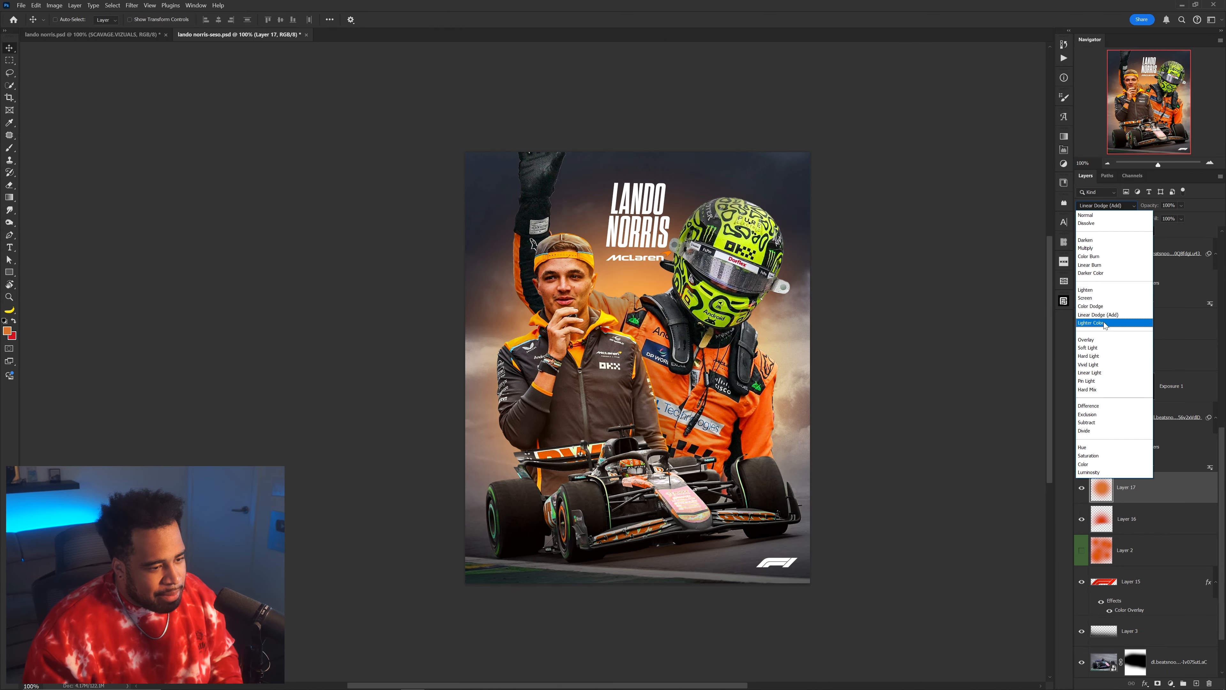
pyautogui.click(1106, 314)
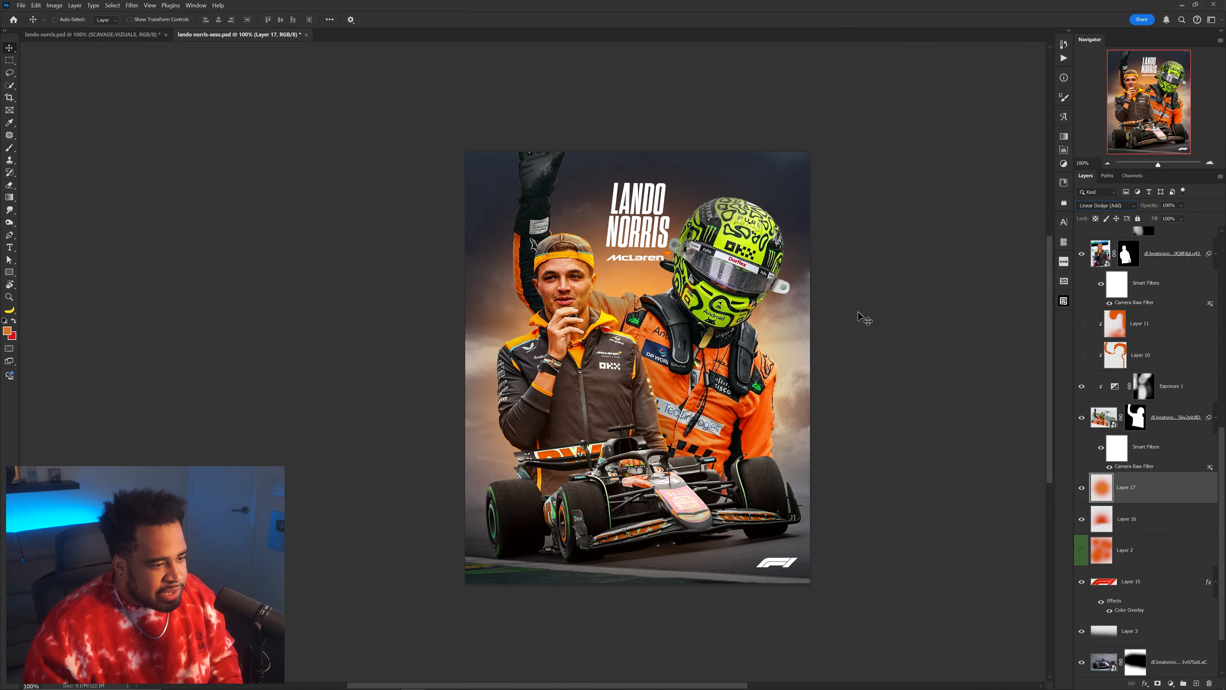
pyautogui.moveTo(864, 318); pyautogui.dragTo(728, 289)
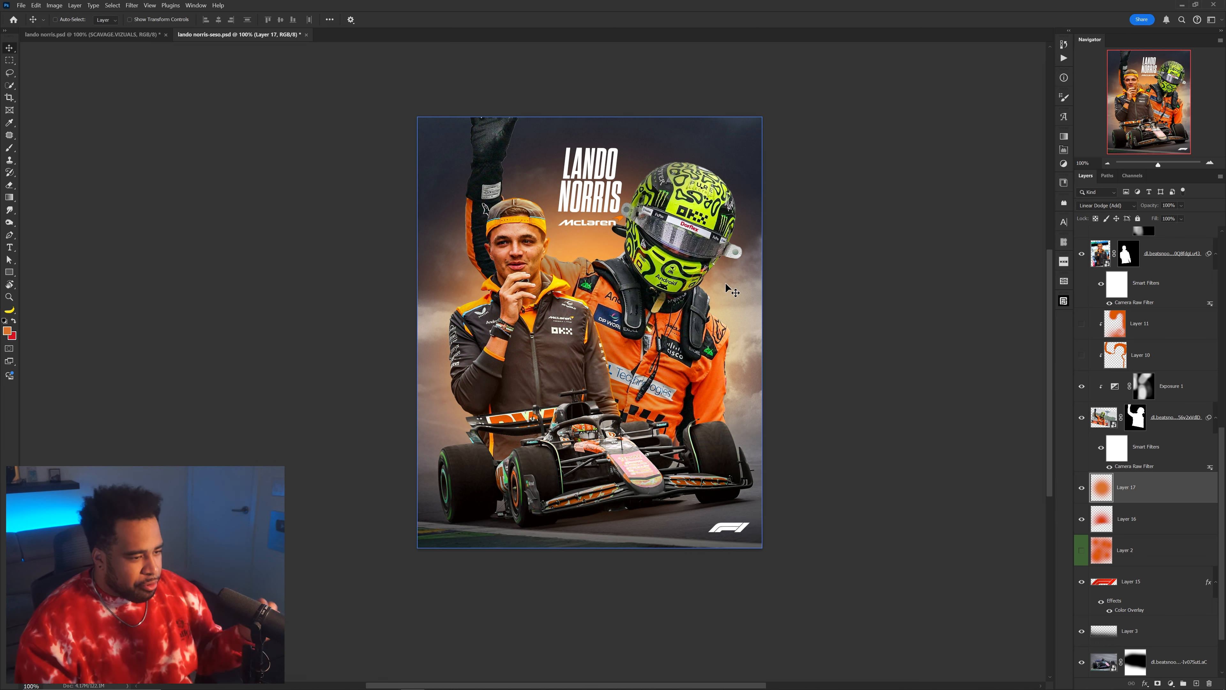
pyautogui.hotkey('ctrl', 'u')
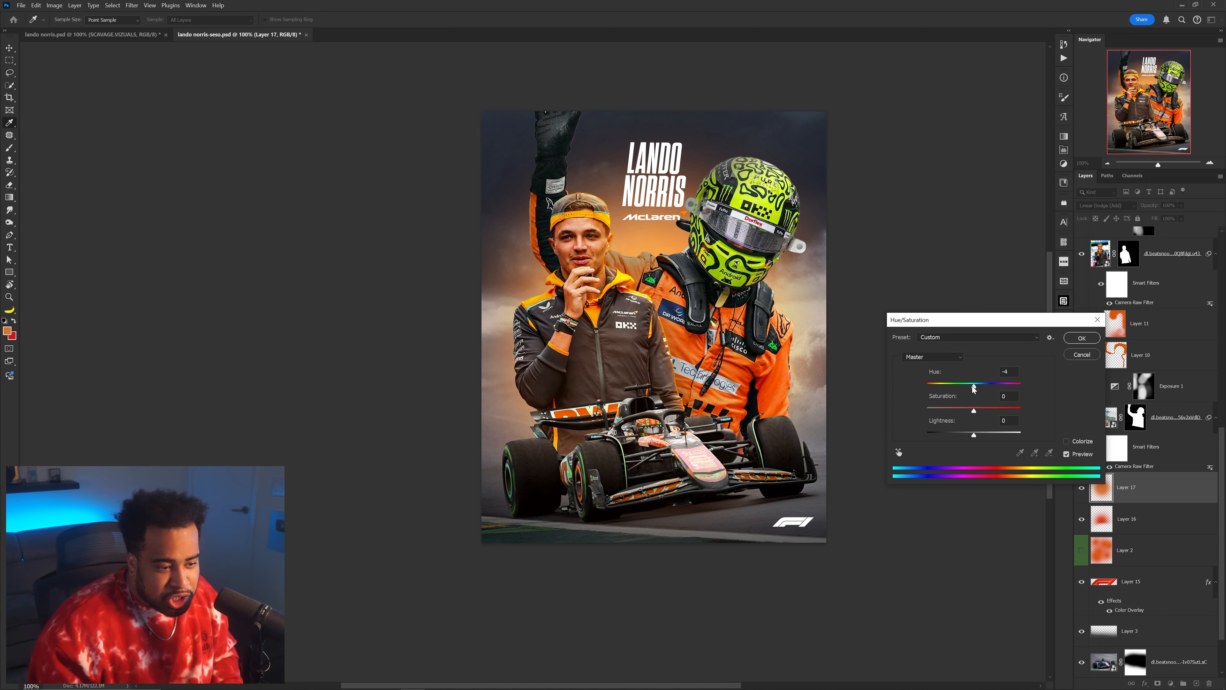
pyautogui.moveTo(974, 387); pyautogui.dragTo(970, 388)
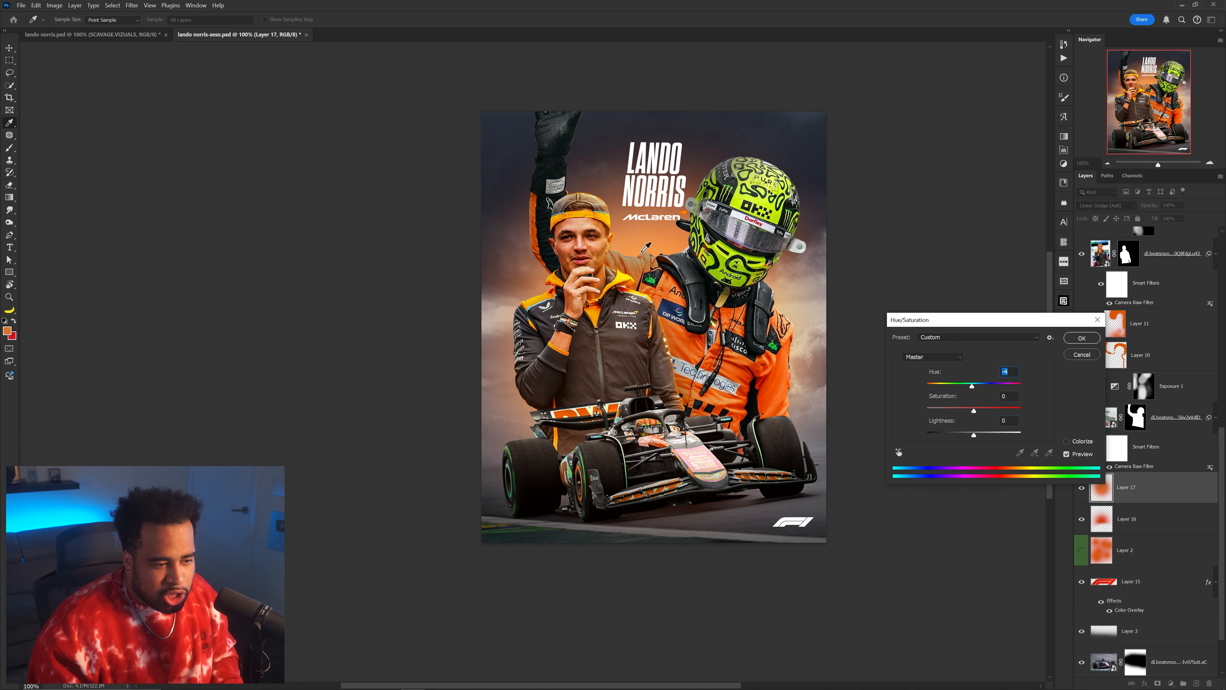
pyautogui.click(1081, 337)
# Step: Repaint the Exposure 1 layer mask with a large soft brush down the outer side of the helmeted driver
pyautogui.click(1143, 323)
pyautogui.press('b')
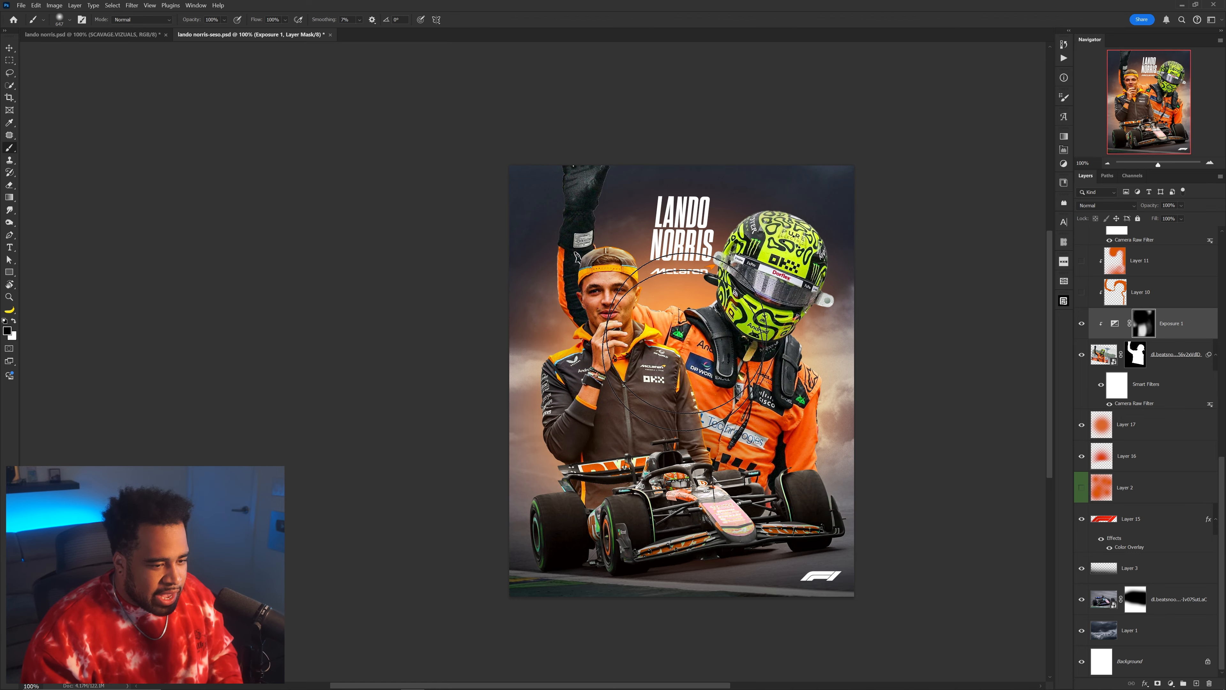
pyautogui.press('x')
pyautogui.moveTo(903, 287); pyautogui.dragTo(876, 434)
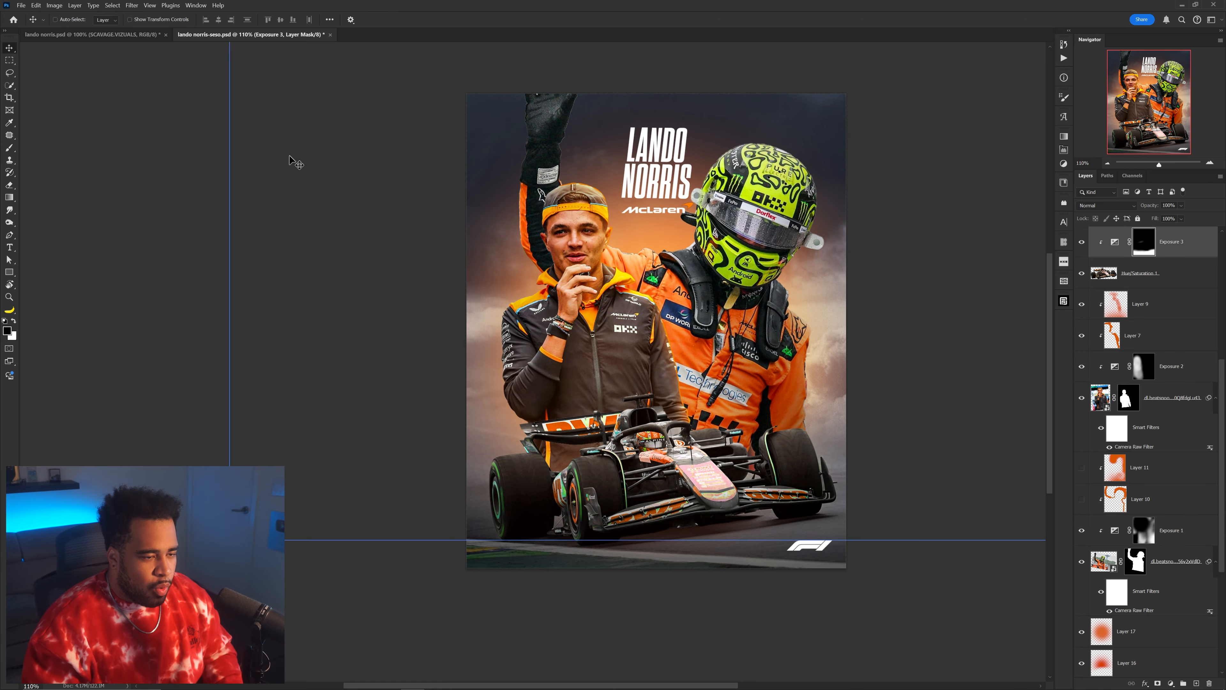
# Step: Capture a screenshot of the black swirl pattern on the helmet's lime crown and copy it
pyautogui.click(155, 36)
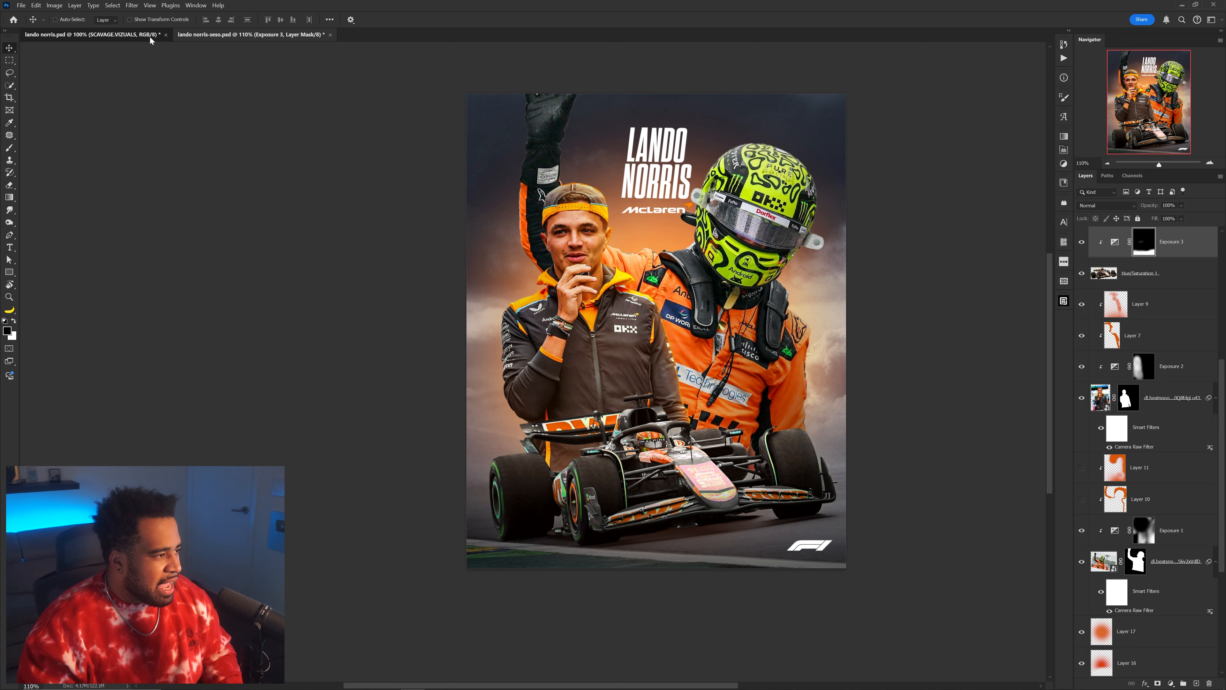
pyautogui.click(253, 36)
pyautogui.scroll(6, 799, 186)
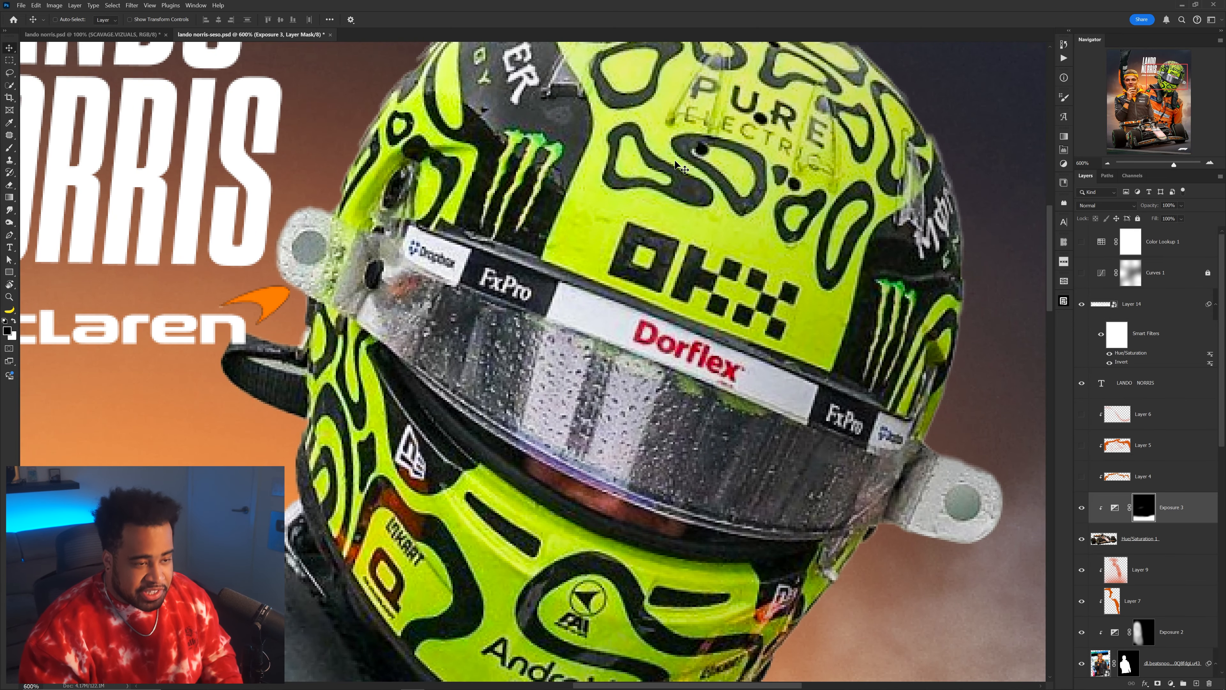
pyautogui.press('Print')
pyautogui.moveTo(512, 39); pyautogui.dragTo(988, 306)
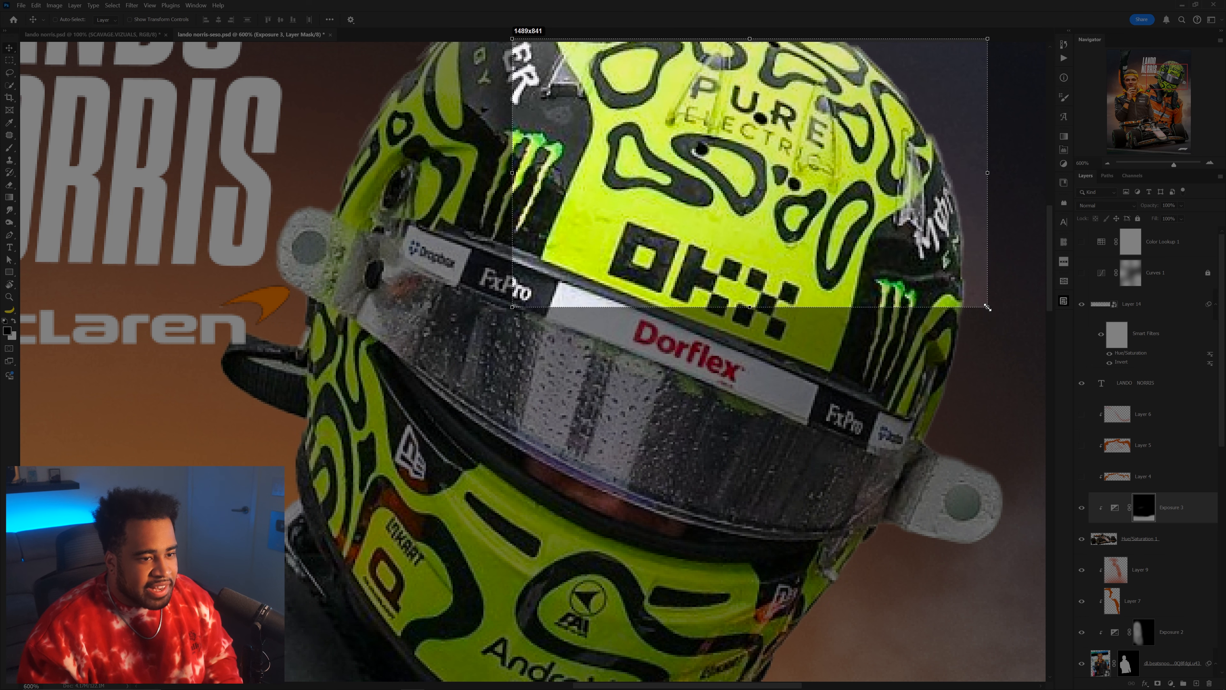
pyautogui.hotkey('ctrl', 'c')
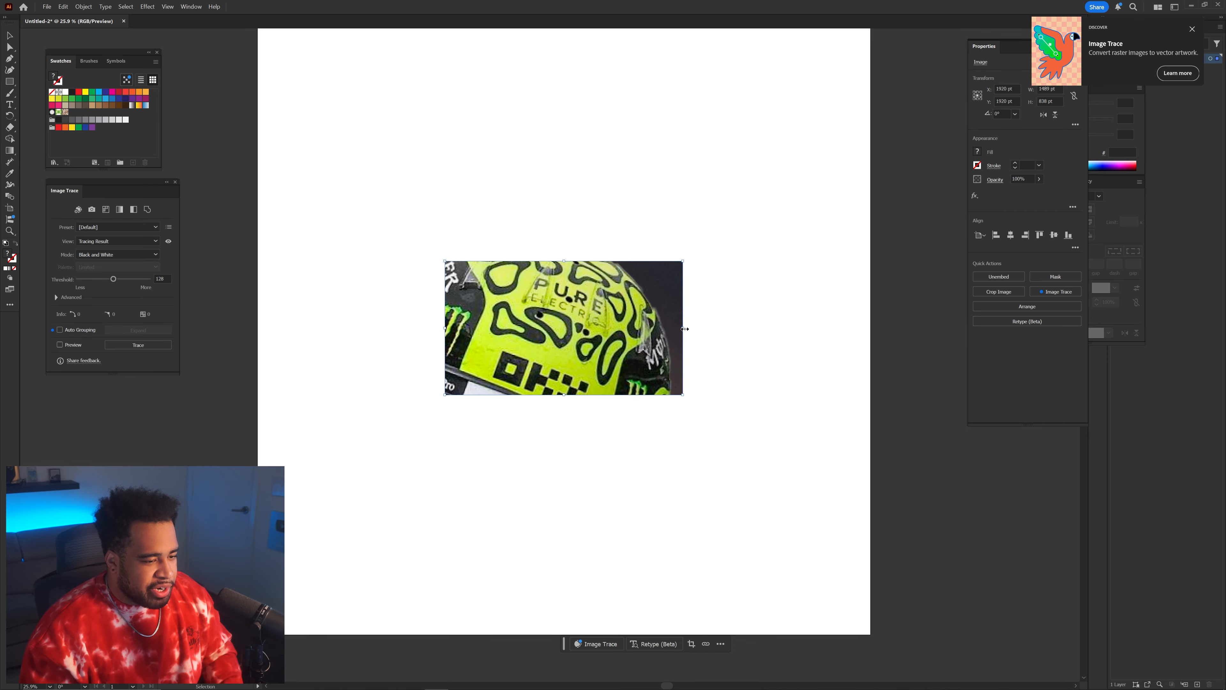
# Step: In Illustrator, enlarge the pasted helmet capture and convert it with a limited-palette color Image Trace
pyautogui.moveTo(685, 328); pyautogui.dragTo(764, 329)
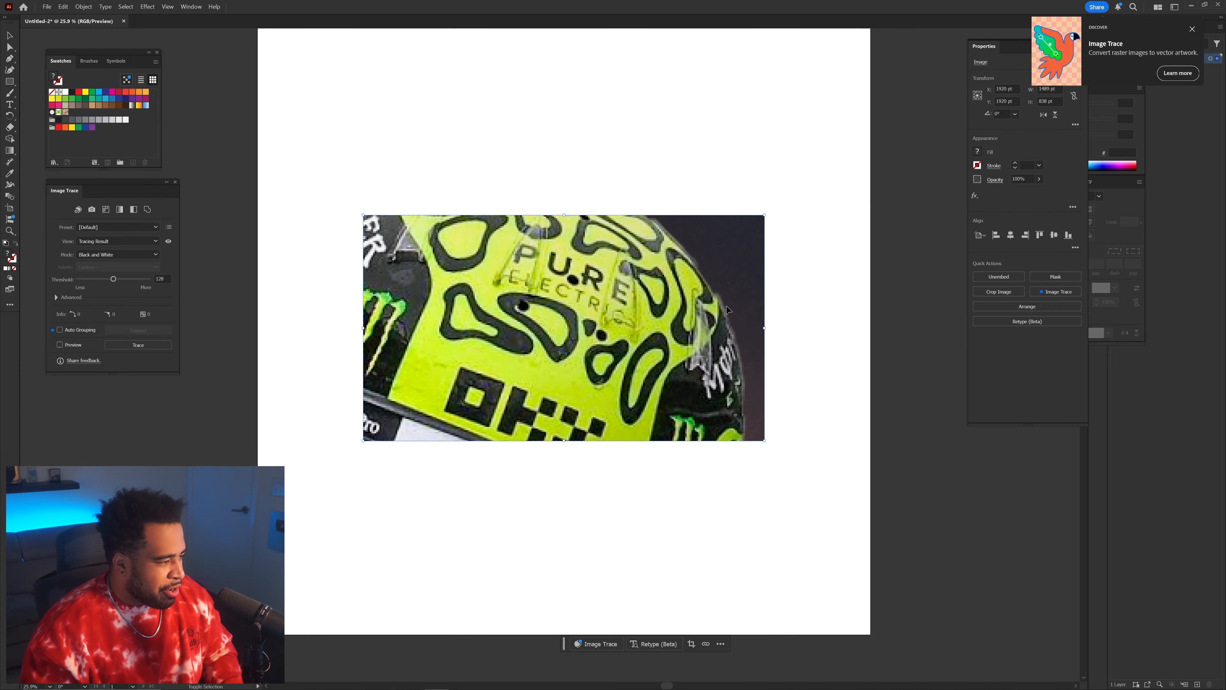
pyautogui.click(137, 227)
pyautogui.click(108, 335)
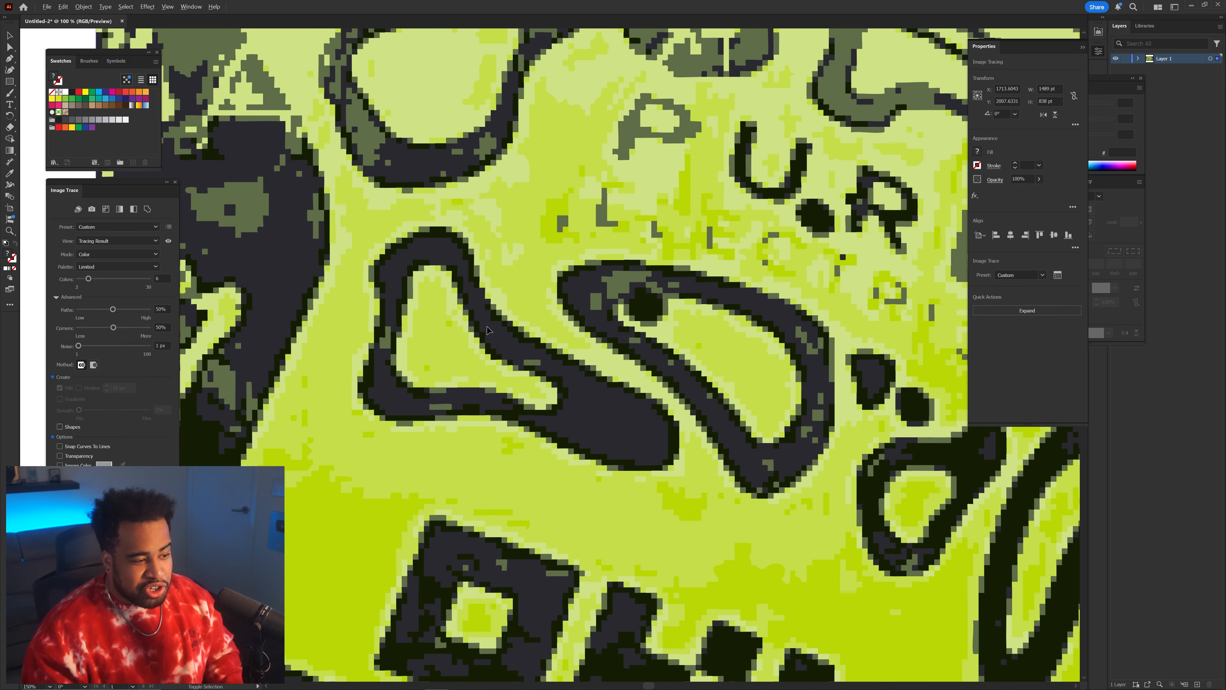
# Step: Lock the traced image's layer and outline the helmet's swirl shape on a new layer with the Pen tool
pyautogui.hotkey('ctrl', '-')
pyautogui.click(1126, 59)
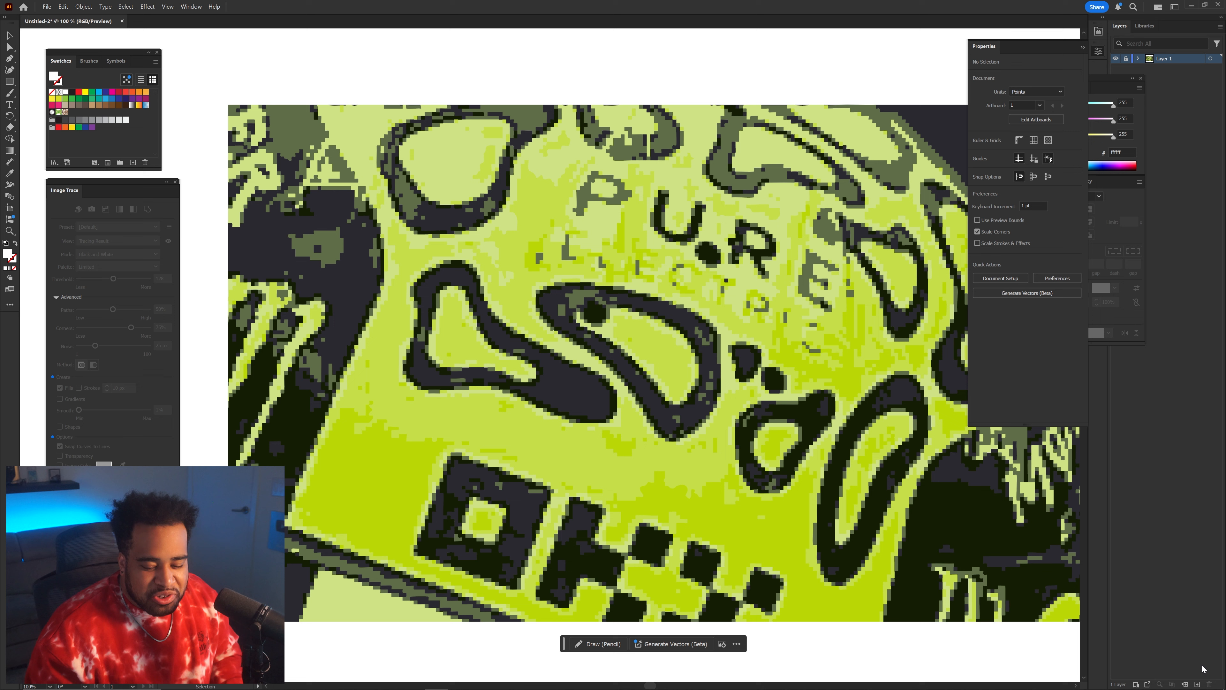
pyautogui.press('p')
pyautogui.hotkey('ctrl', '=')
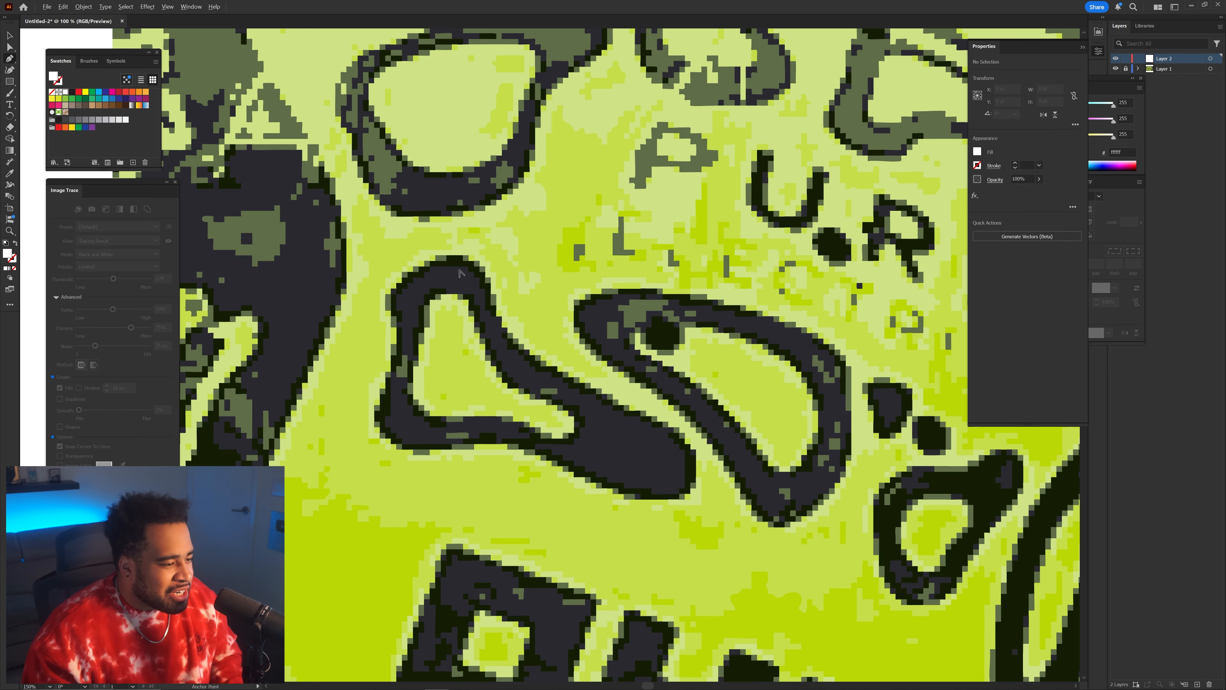
pyautogui.moveTo(471, 268); pyautogui.dragTo(630, 249)
pyautogui.click(627, 243)
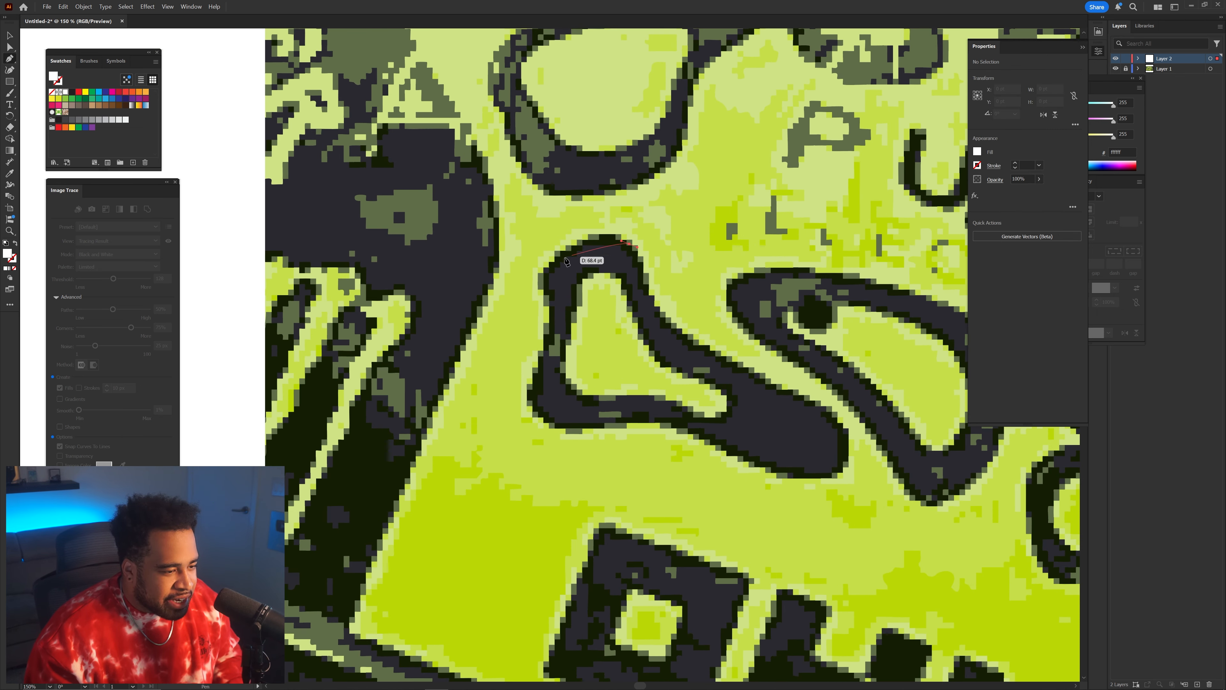
pyautogui.moveTo(543, 275); pyautogui.dragTo(534, 386)
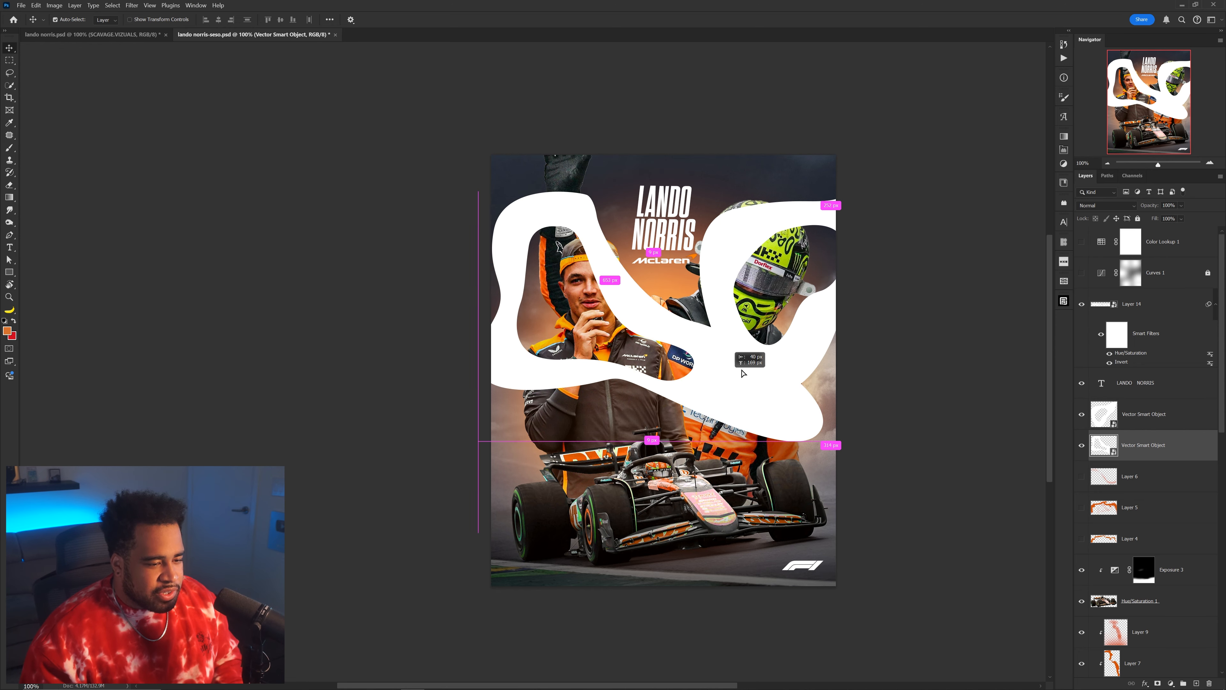
# Step: Back in Photoshop, arrange the two white swirl shapes over the poster, one framing the capped driver's head and one overlapping the helmet
pyautogui.moveTo(742, 373); pyautogui.dragTo(741, 381)
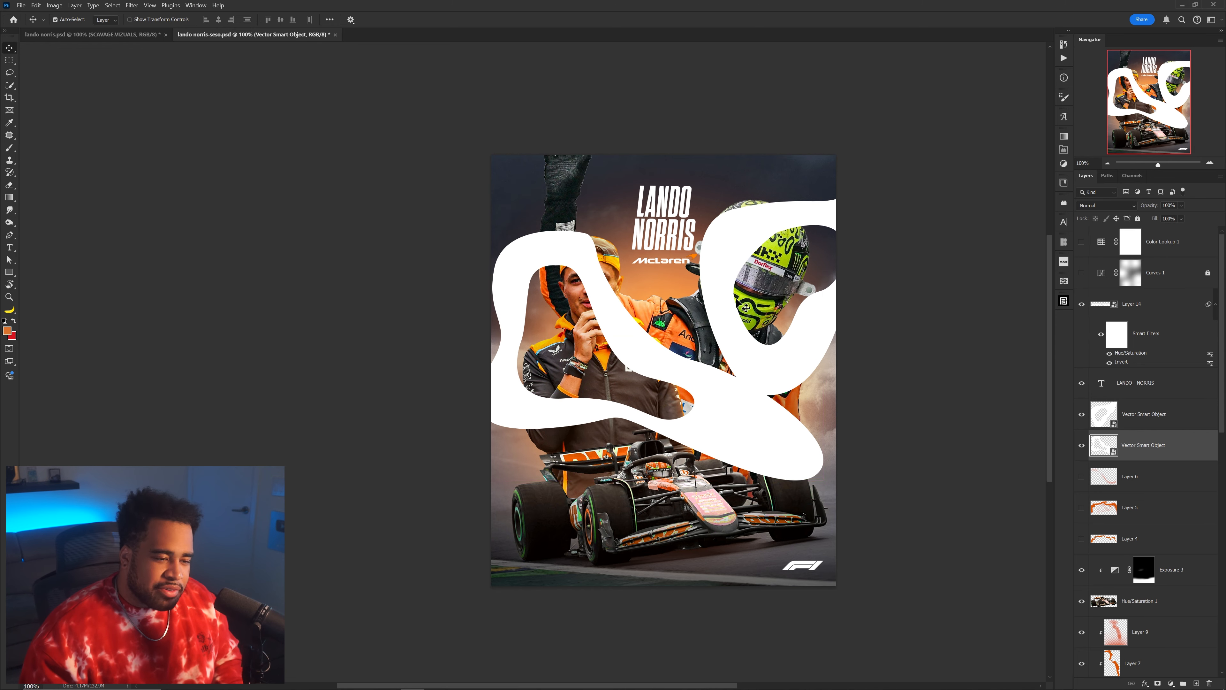
pyautogui.moveTo(733, 270); pyautogui.dragTo(743, 324)
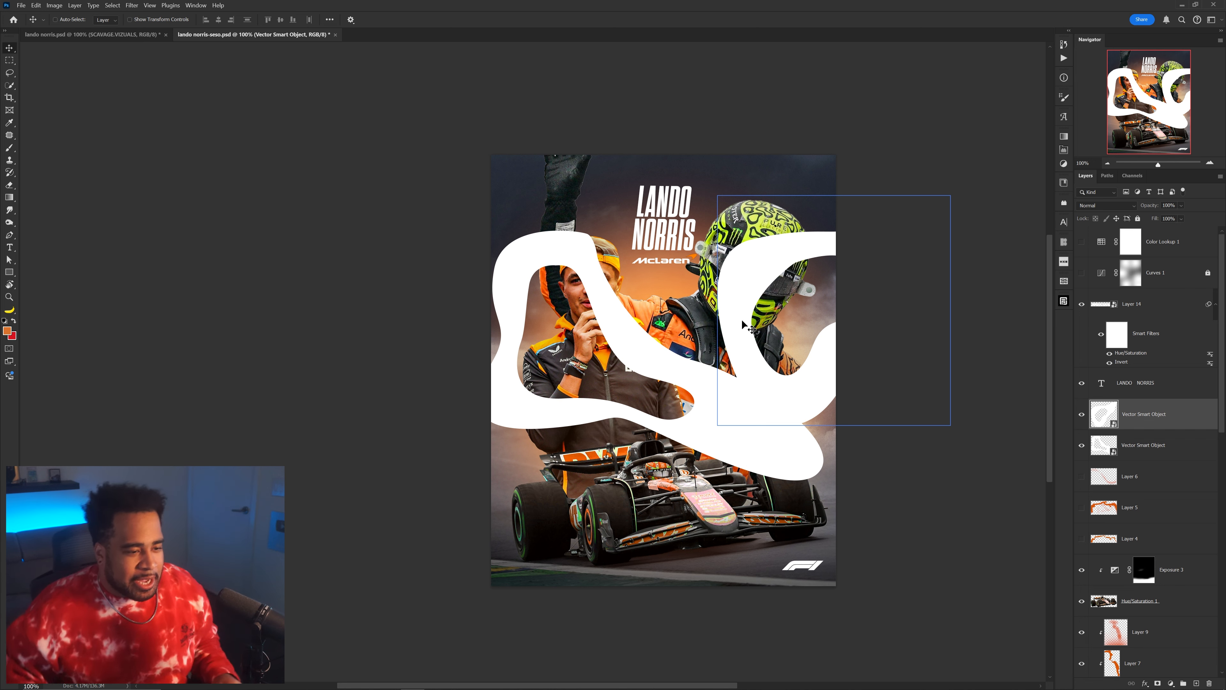
pyautogui.moveTo(719, 340); pyautogui.dragTo(756, 305)
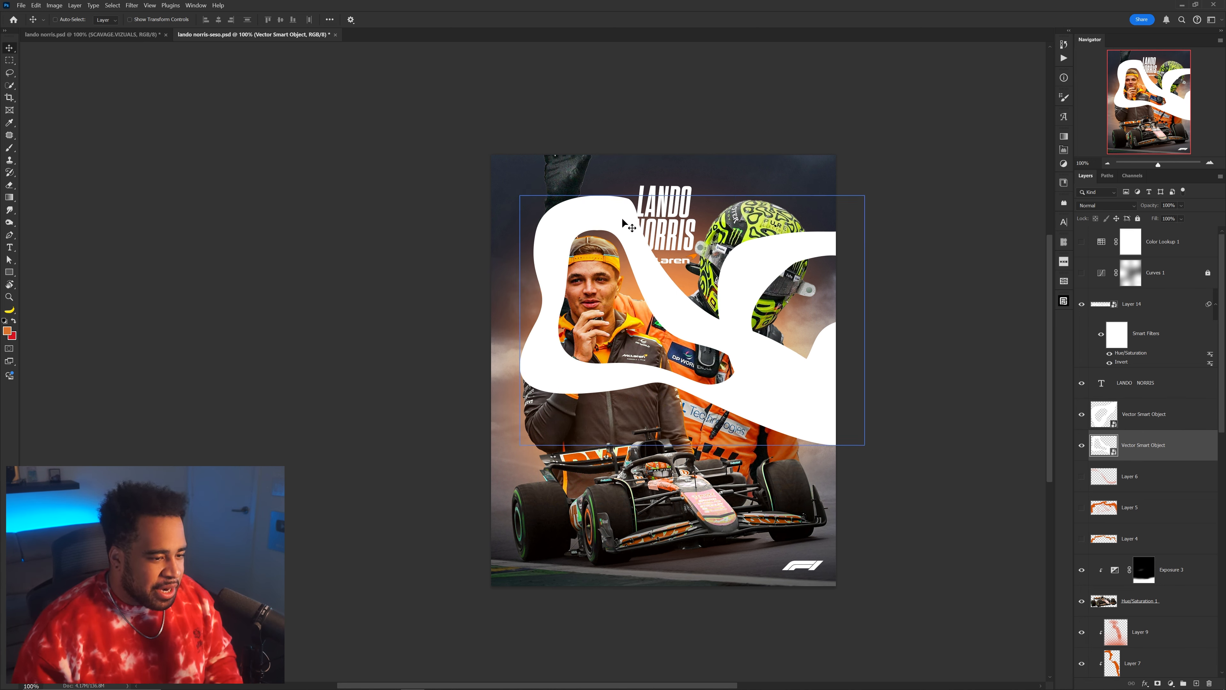
pyautogui.scroll(1, 630, 290)
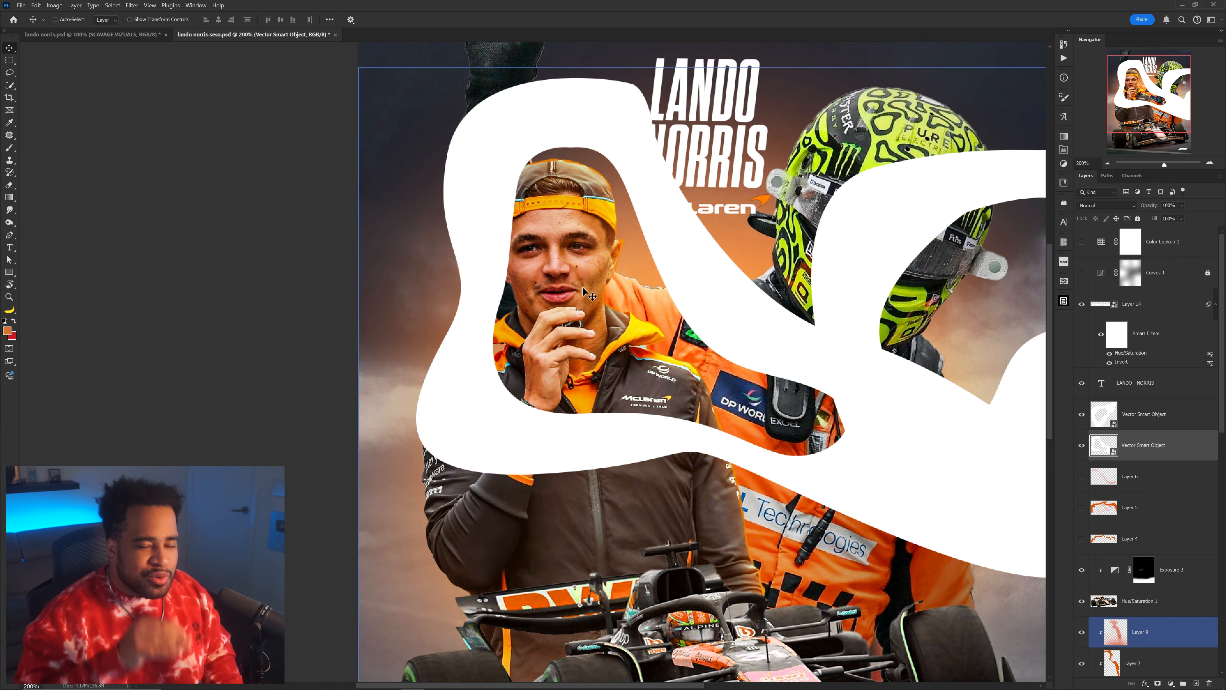
pyautogui.scroll(-1, 586, 292)
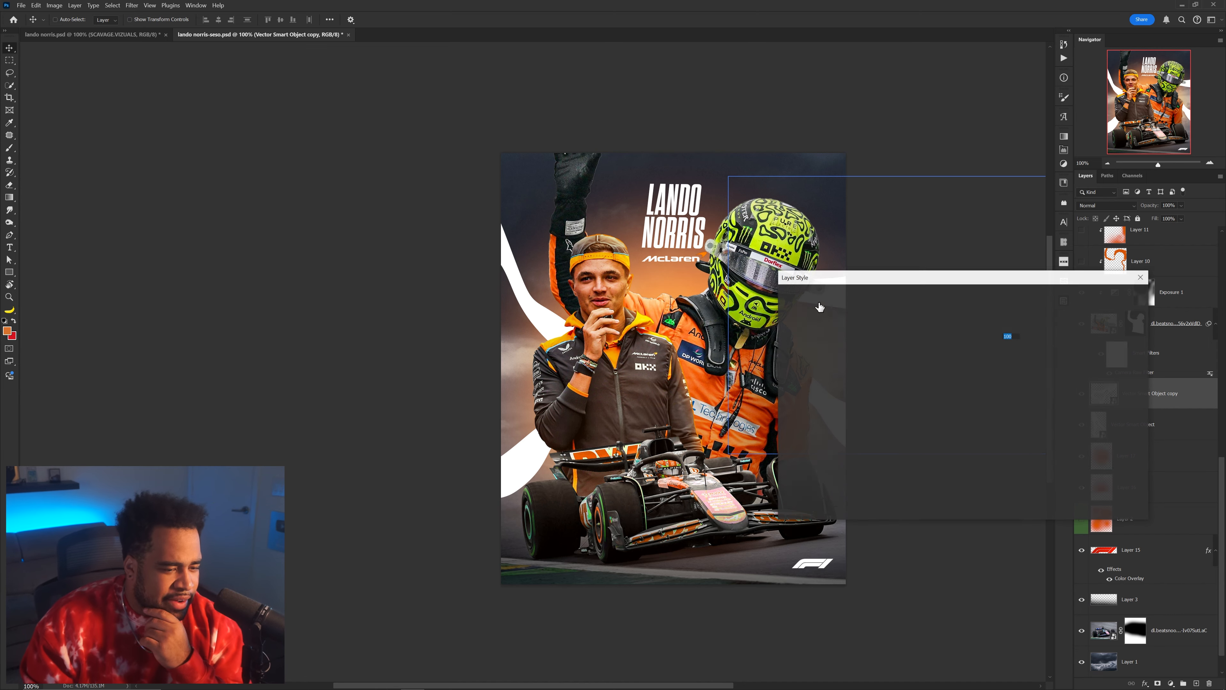
# Step: Add a Color Overlay effect to the swirl shape copy behind the drivers and open its overlay color
pyautogui.click(815, 494)
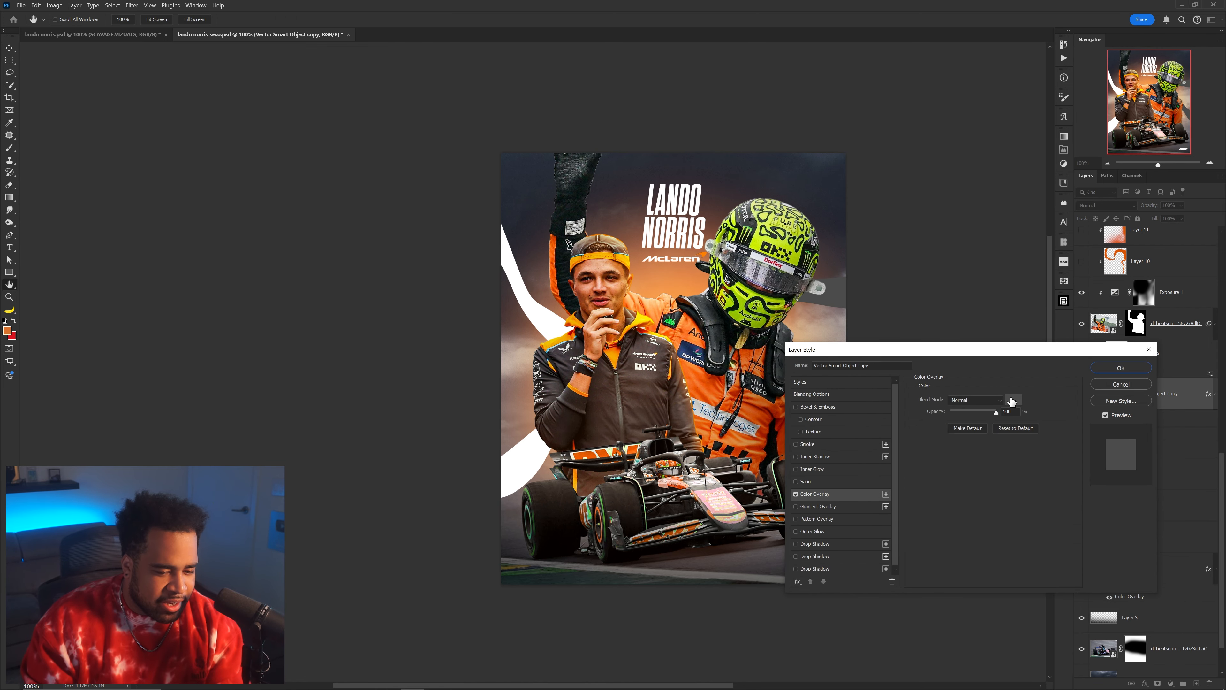
pyautogui.click(1012, 403)
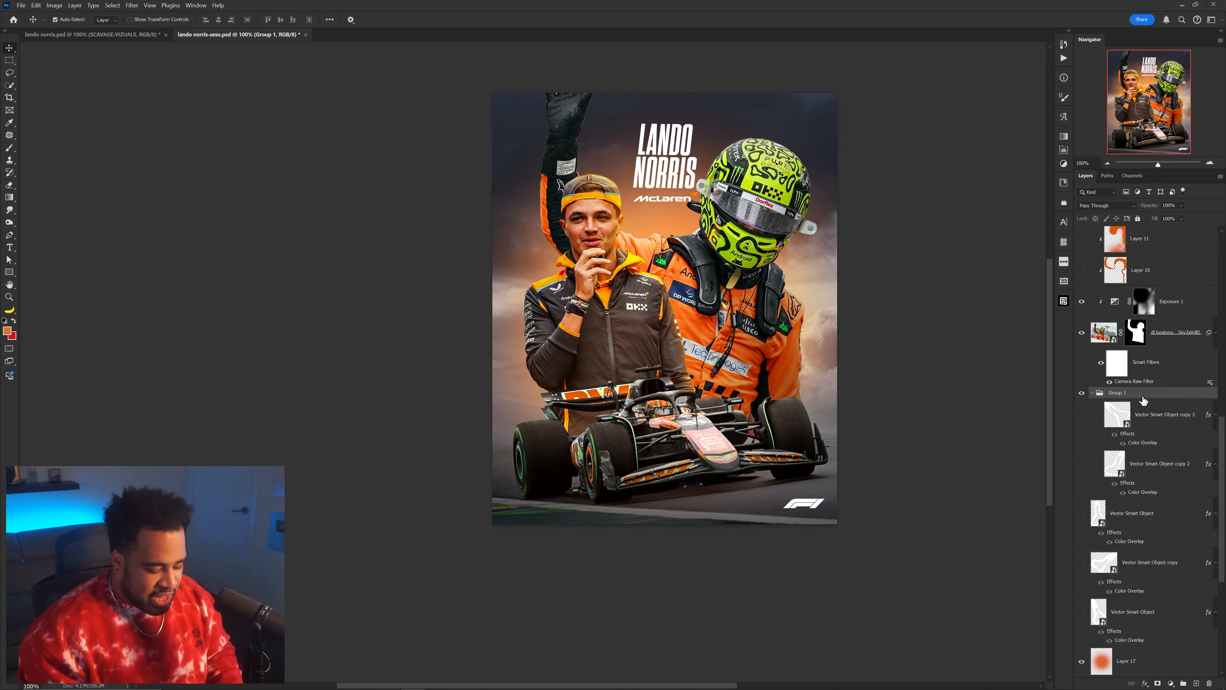
# Step: On a new layer in Group 1, fill a curved sliver at the poster's left edge with lime green sampled from the helmet
pyautogui.hotkey('ctrl', 'shift', 'n')
pyautogui.press('Return')
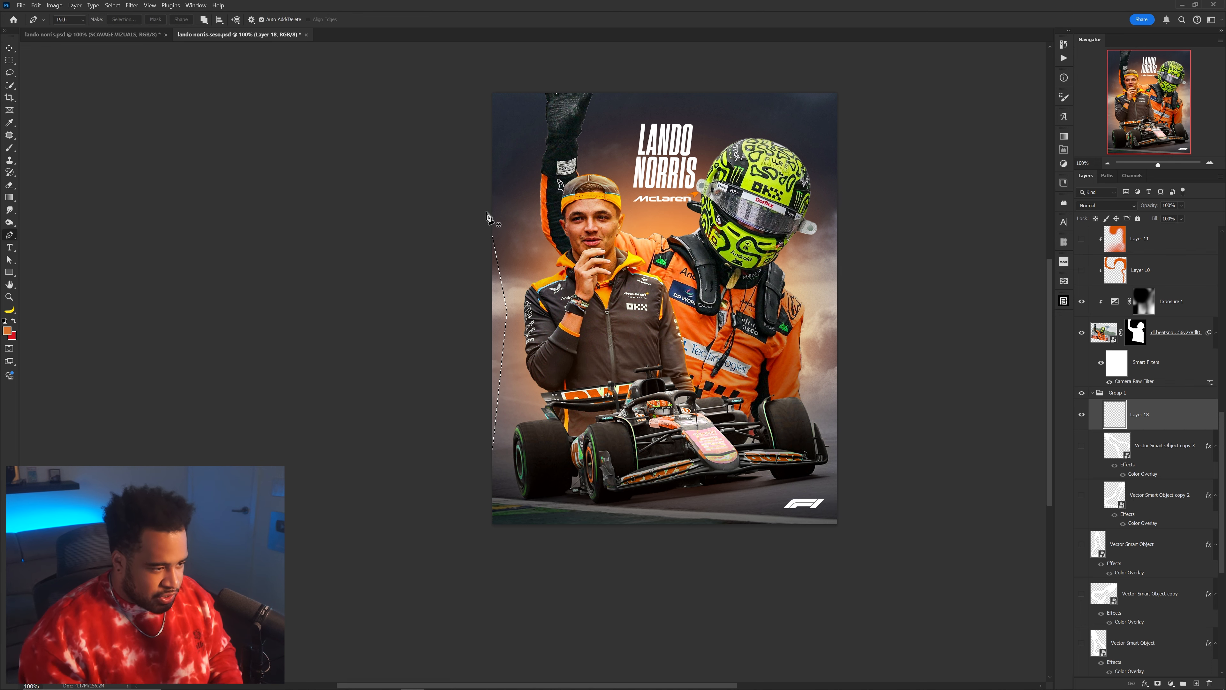
pyautogui.press('b')
pyautogui.keyDown('alt'); pyautogui.click(745, 188); pyautogui.keyUp('alt')
pyautogui.hotkey('alt', 'BackSpace')
pyautogui.hotkey('ctrl', 'd')
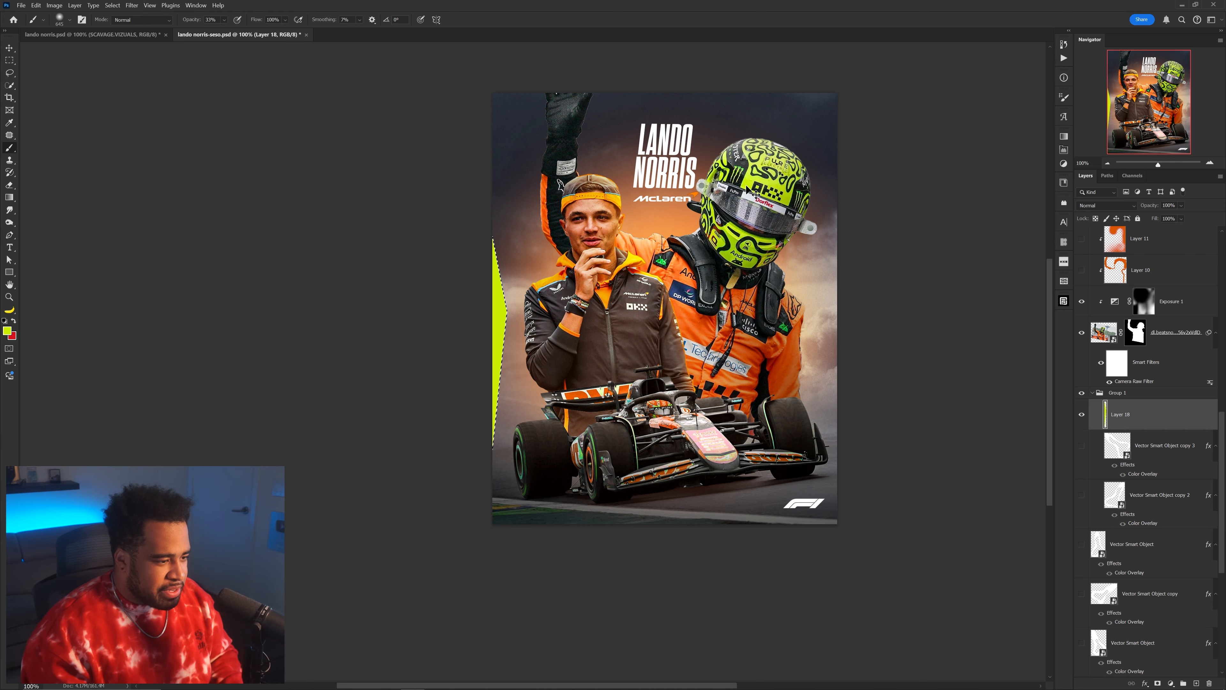
# Step: Duplicate the lime sliver onto the poster's right edge and line it up opposite the original
pyautogui.press('v')
pyautogui.moveTo(598, 321); pyautogui.dragTo(835, 289)
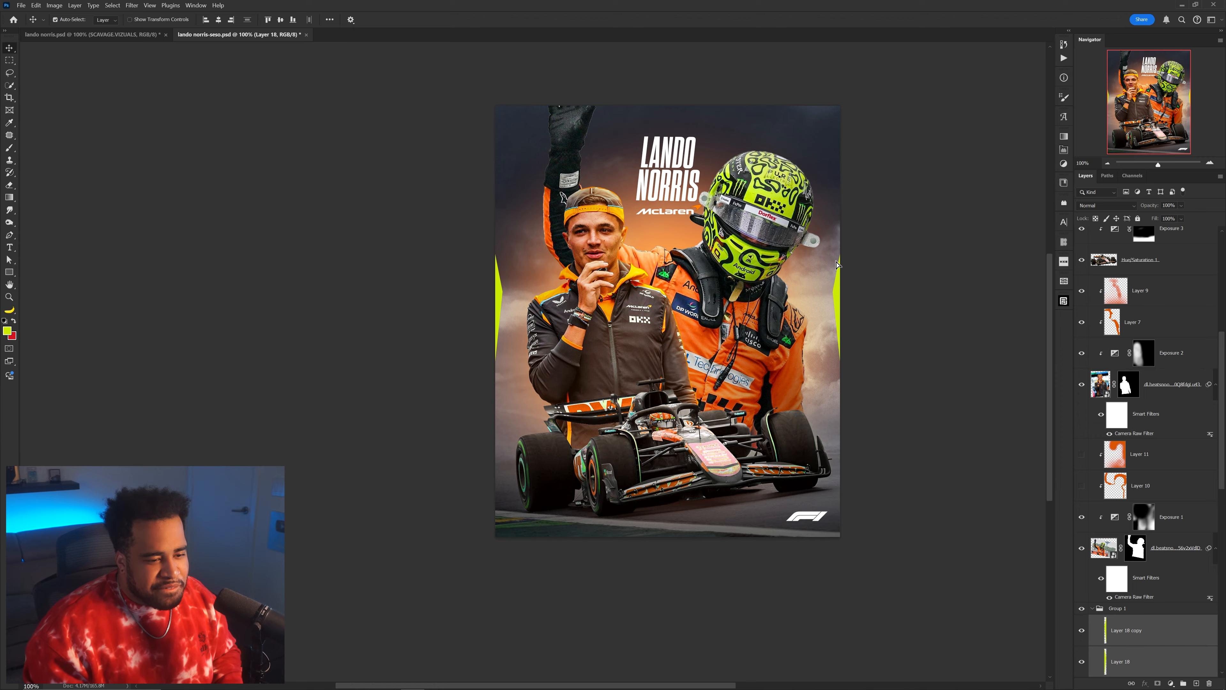
pyautogui.moveTo(835, 288)
pyautogui.mouseDown()
pyautogui.moveTo(831, 169)
pyautogui.moveTo(842, 309)
pyautogui.mouseUp()
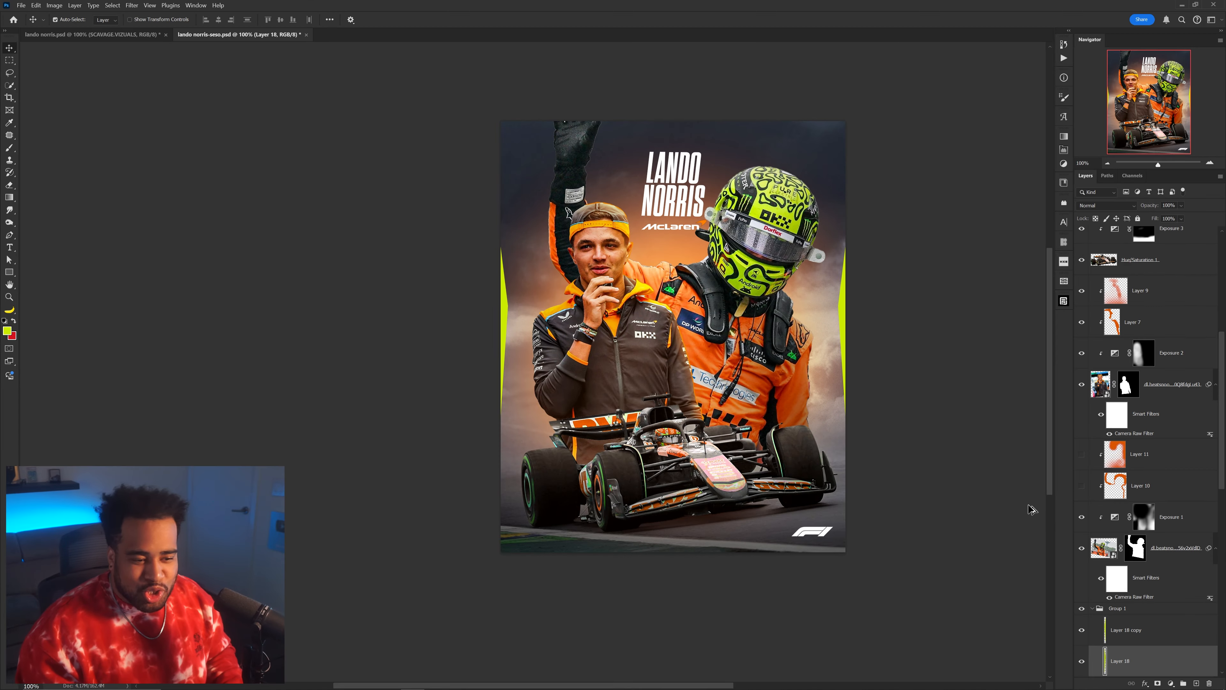
# Step: Try a solid orange background on a new layer above the stormy sky and undo it
pyautogui.scroll(-3, 1127, 593)
pyautogui.click(1150, 487)
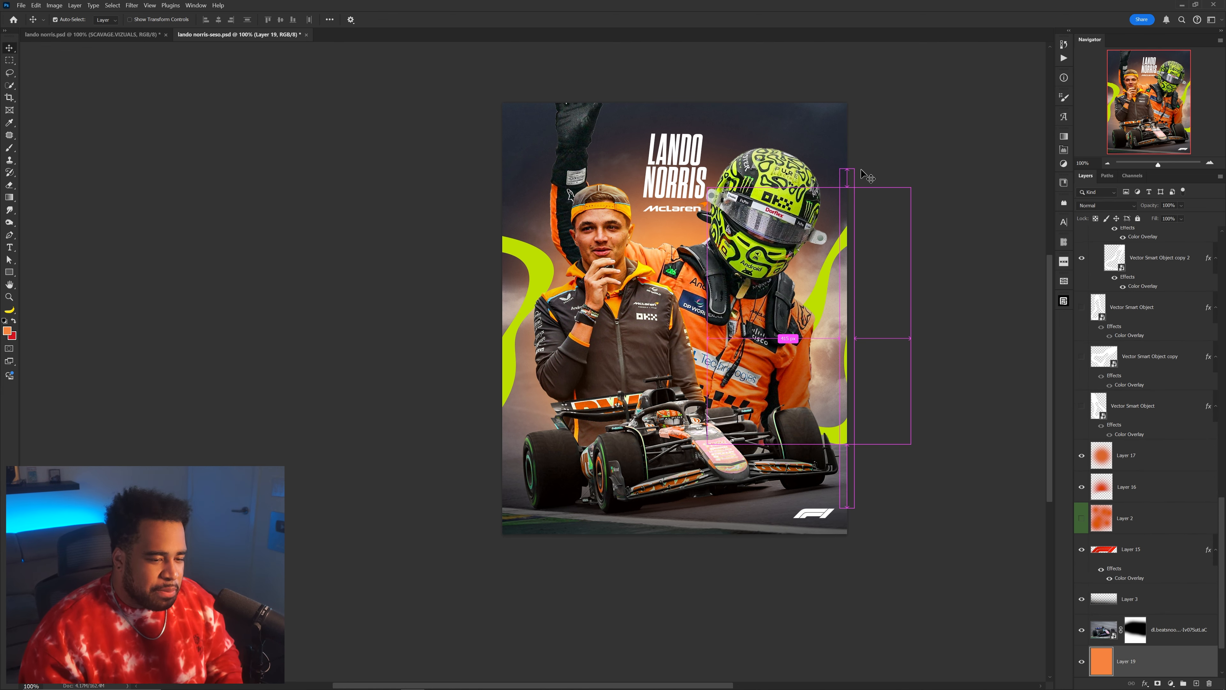
pyautogui.moveTo(627, 219); pyautogui.dragTo(867, 182)
pyautogui.hotkey('ctrl', 'z')
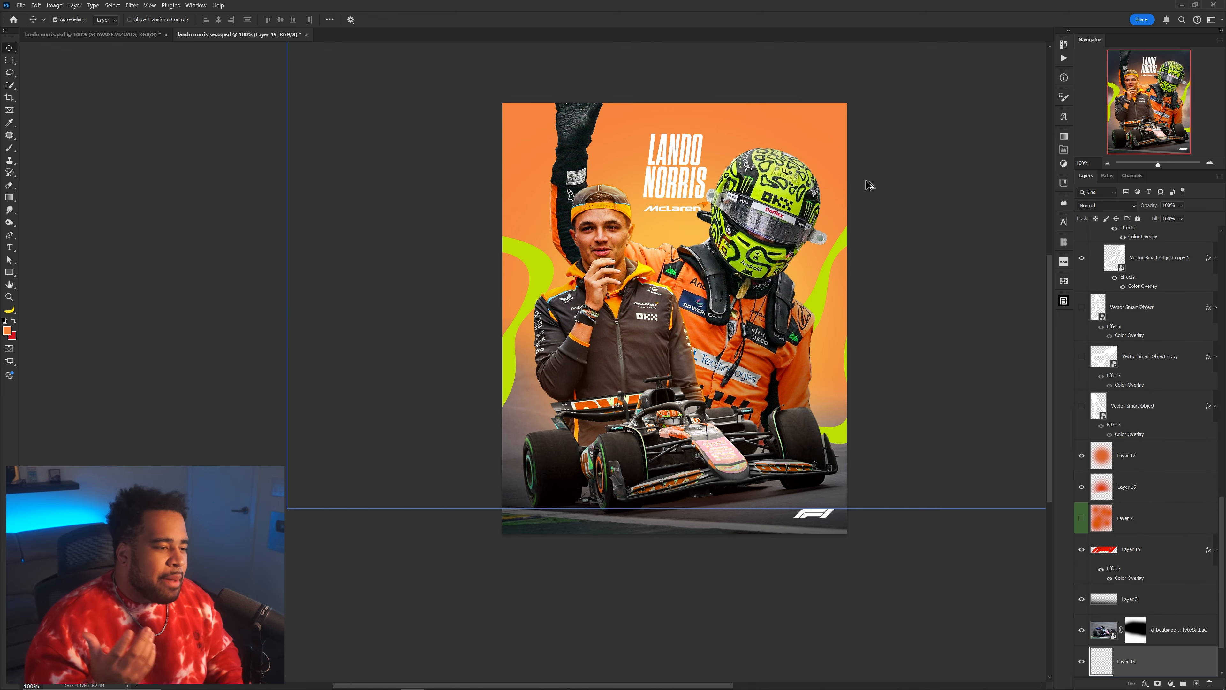
pyautogui.hotkey('ctrl', 'z')
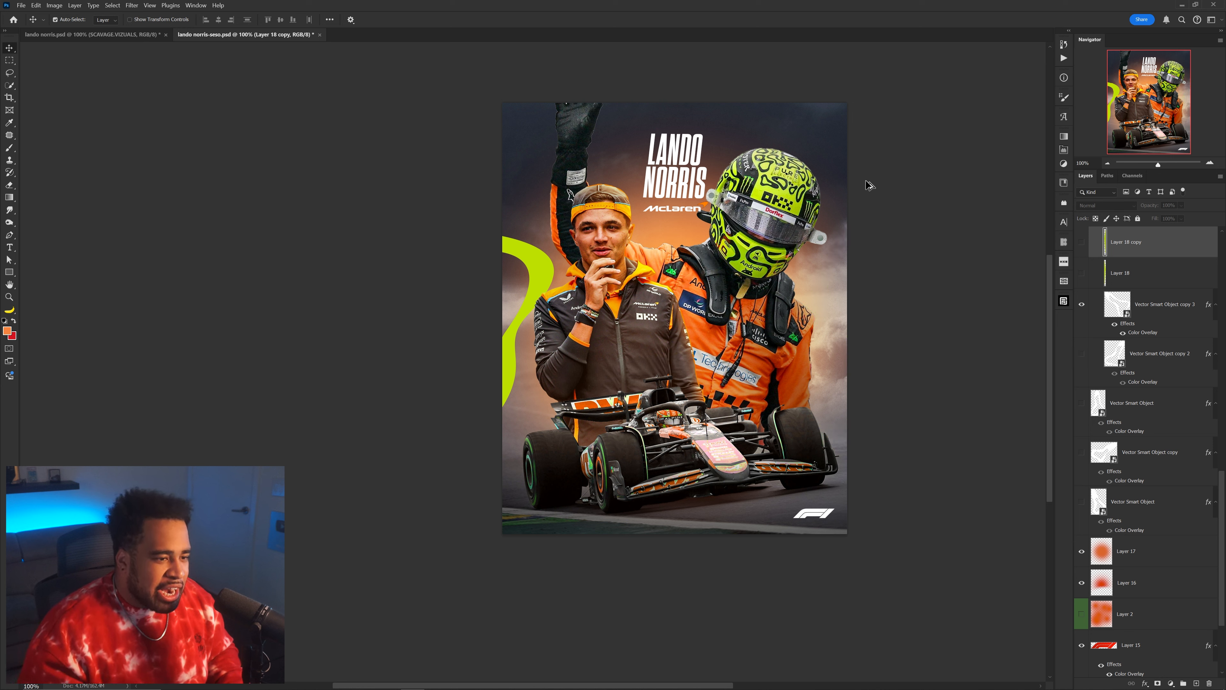
# Step: Revert the layer visibility so both lime swirl shapes show behind the drivers and the edge slivers are hidden
pyautogui.hotkey('ctrl', 'z')
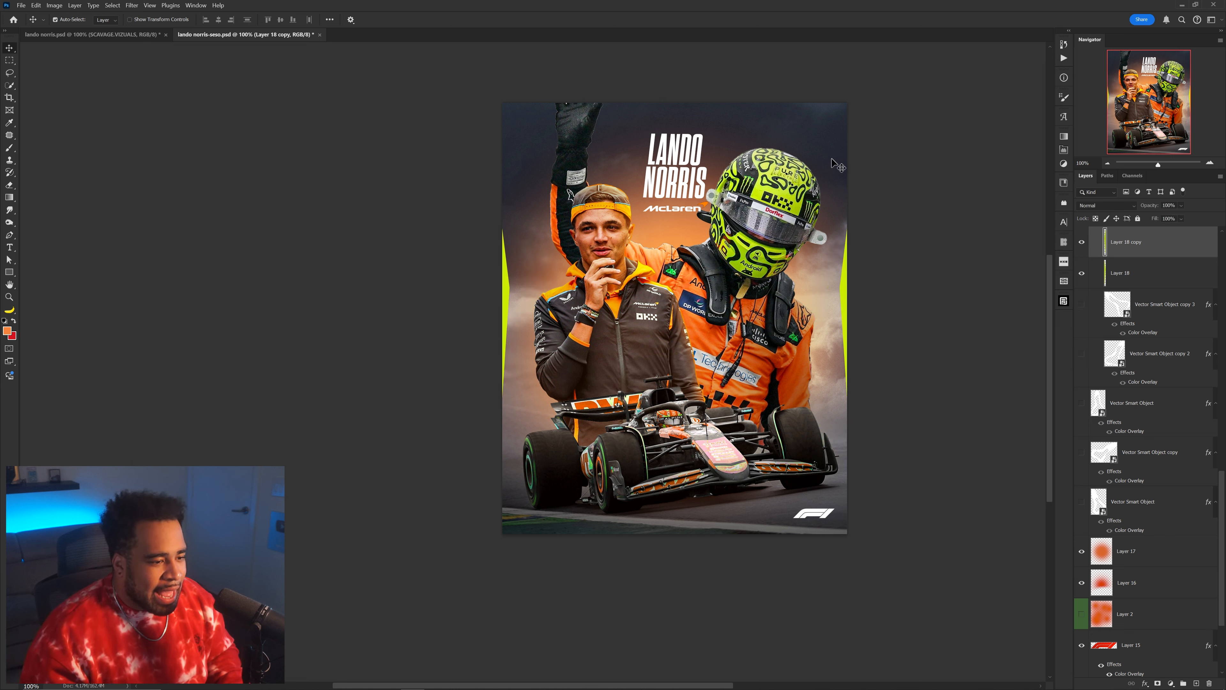
pyautogui.hotkey('ctrl', 'z')
pyautogui.hotkey('ctrl', 'z')
pyautogui.hotkey('ctrl', 'z')
pyautogui.hotkey('ctrl', 'z')
pyautogui.hotkey('ctrl', 'z')
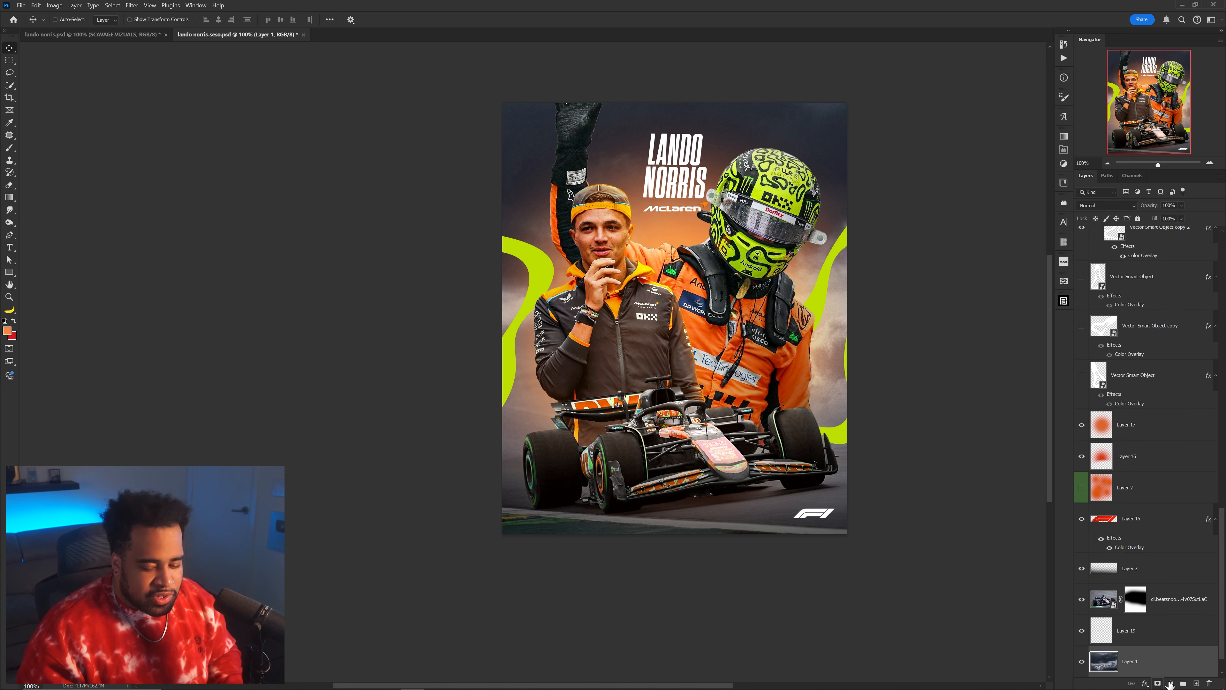
# Step: Add a Curves adjustment directly above the stormy sky layer and darken the background with it
pyautogui.click(1170, 683)
pyautogui.click(1177, 579)
pyautogui.moveTo(1038, 189)
pyautogui.mouseDown()
pyautogui.moveTo(1038, 213)
pyautogui.moveTo(1043, 183)
pyautogui.moveTo(1044, 197)
pyautogui.mouseUp()
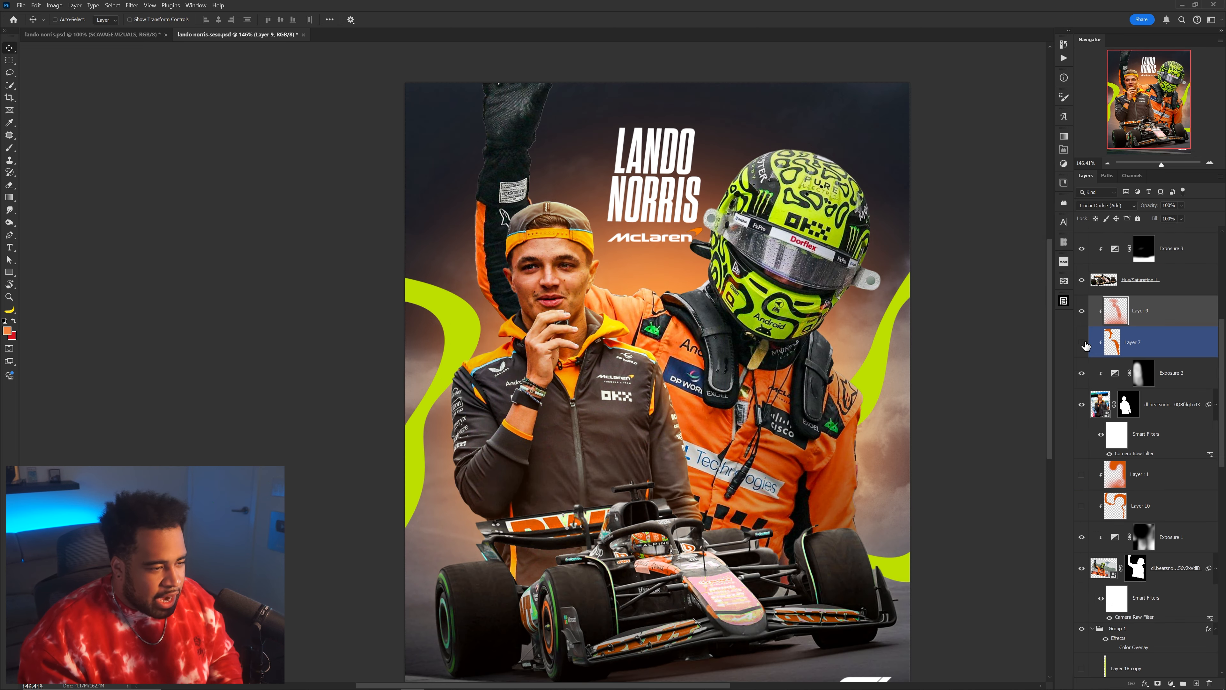
# Step: Compare the front driver with and without the old orange light layers and leave Layer 9 and Layer 7 hidden
pyautogui.click(1082, 311)
pyautogui.click(1081, 312)
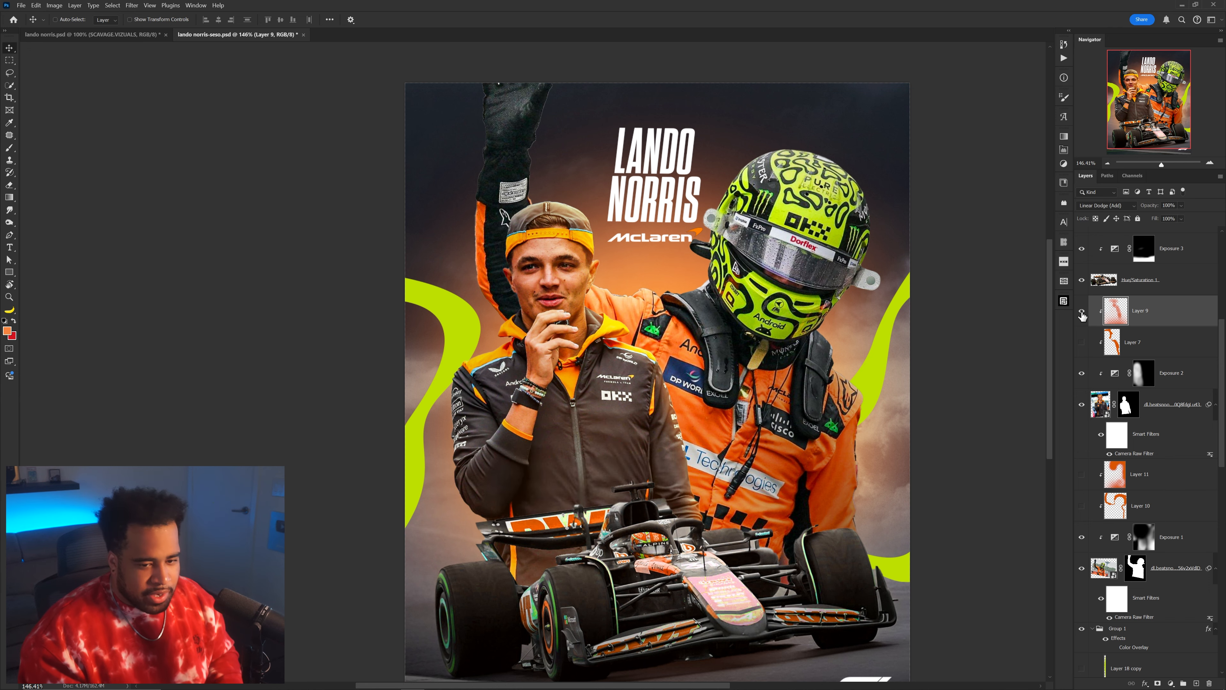
pyautogui.rightClick(1081, 313)
pyautogui.click(1081, 308)
pyautogui.click(1081, 312)
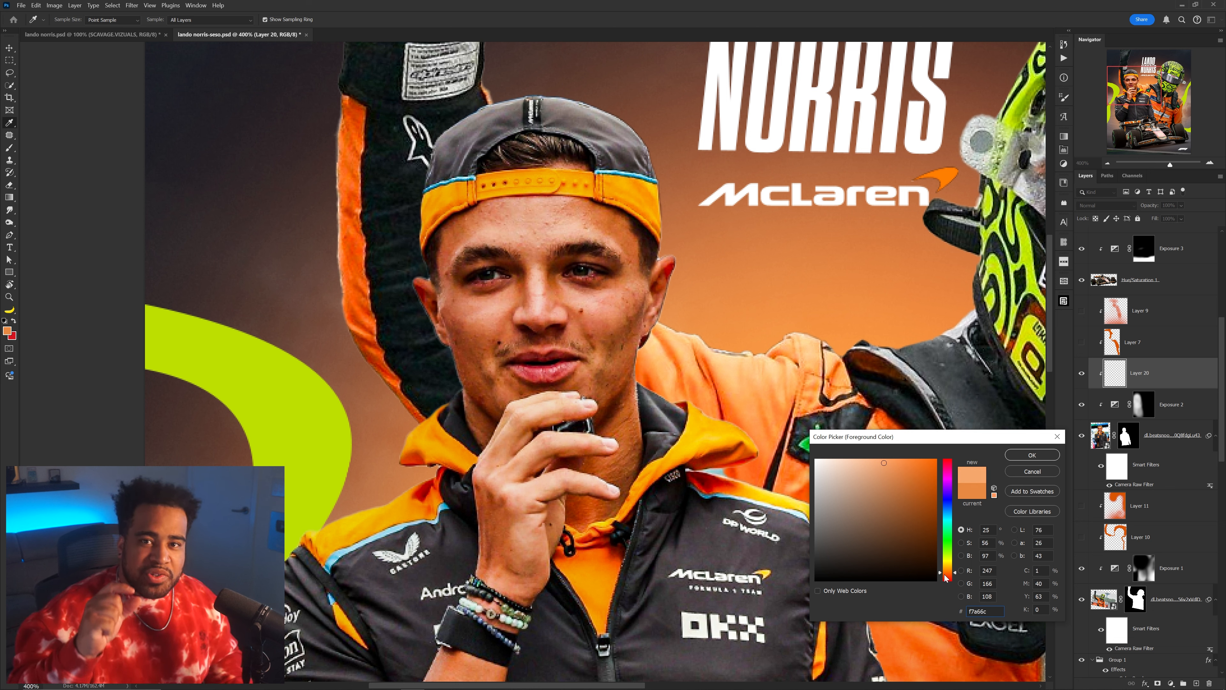
# Step: Set the brush color to light orange f7ba6c and paint a thin rim light along the front driver's cap on Layer 20
pyautogui.moveTo(952, 573); pyautogui.dragTo(950, 570)
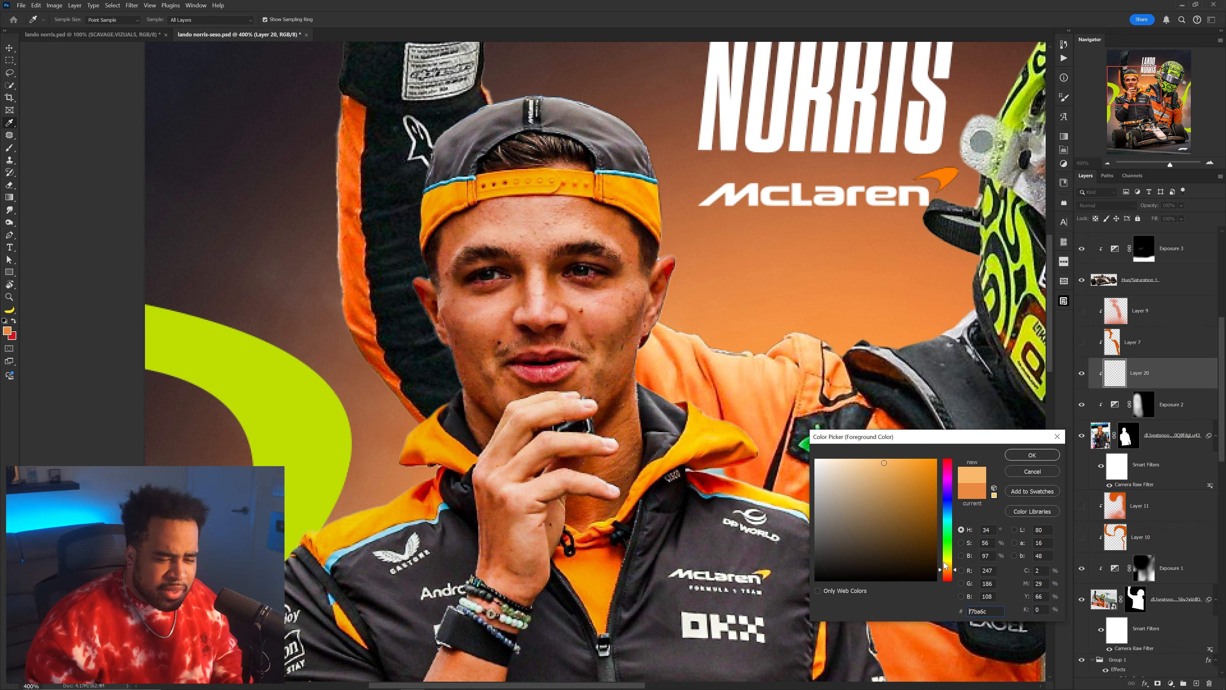
pyautogui.press('Return')
pyautogui.scroll(4, 582, 82)
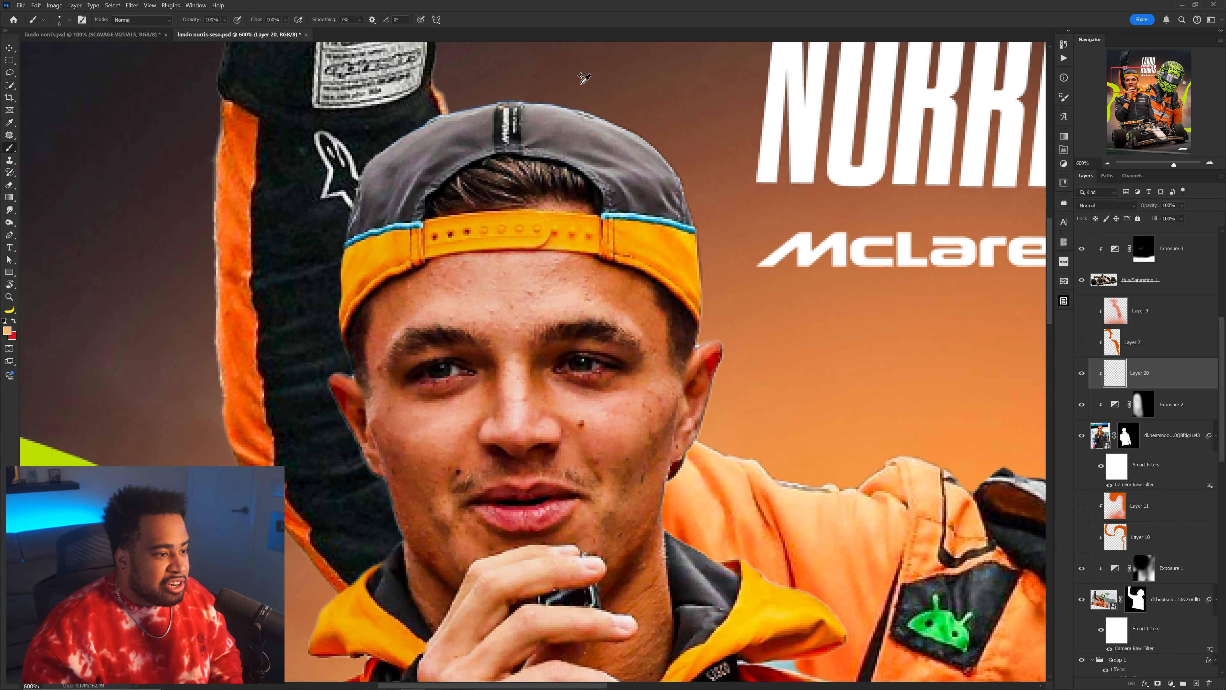
pyautogui.moveTo(603, 179); pyautogui.dragTo(621, 216)
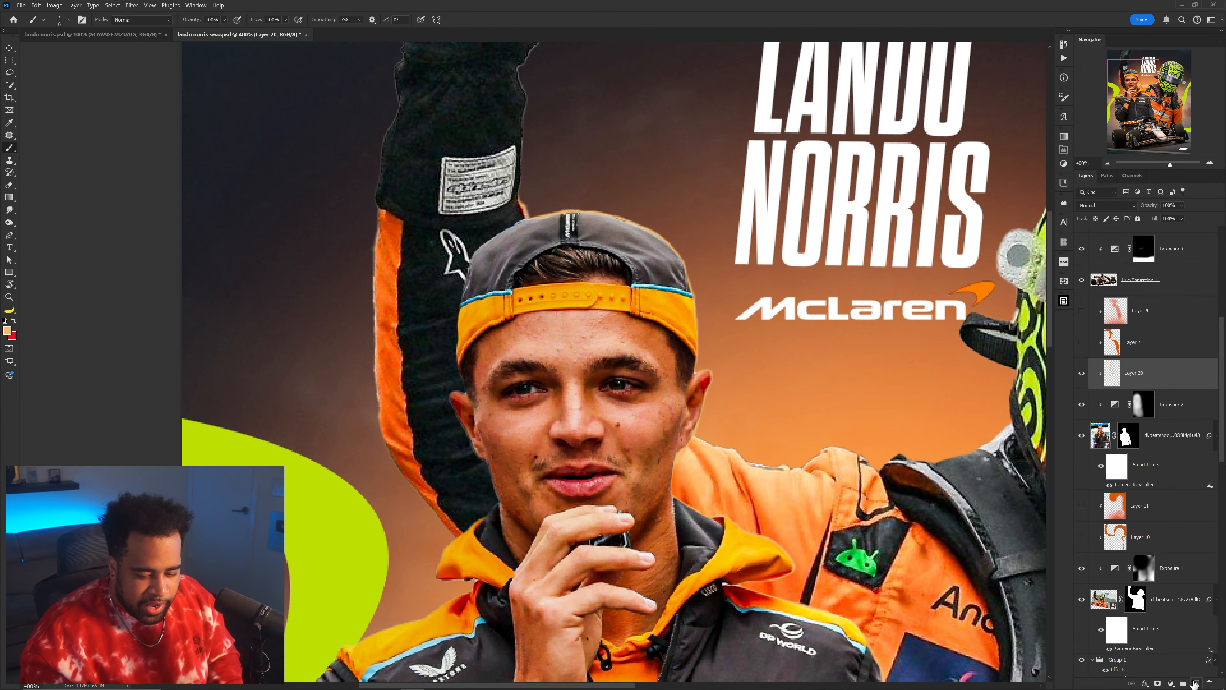
# Step: On a new clipped Linear Dodge (Add) layer, paint a soft orange glow along the front driver's edge with color sampled from the orange suit
pyautogui.click(1195, 683)
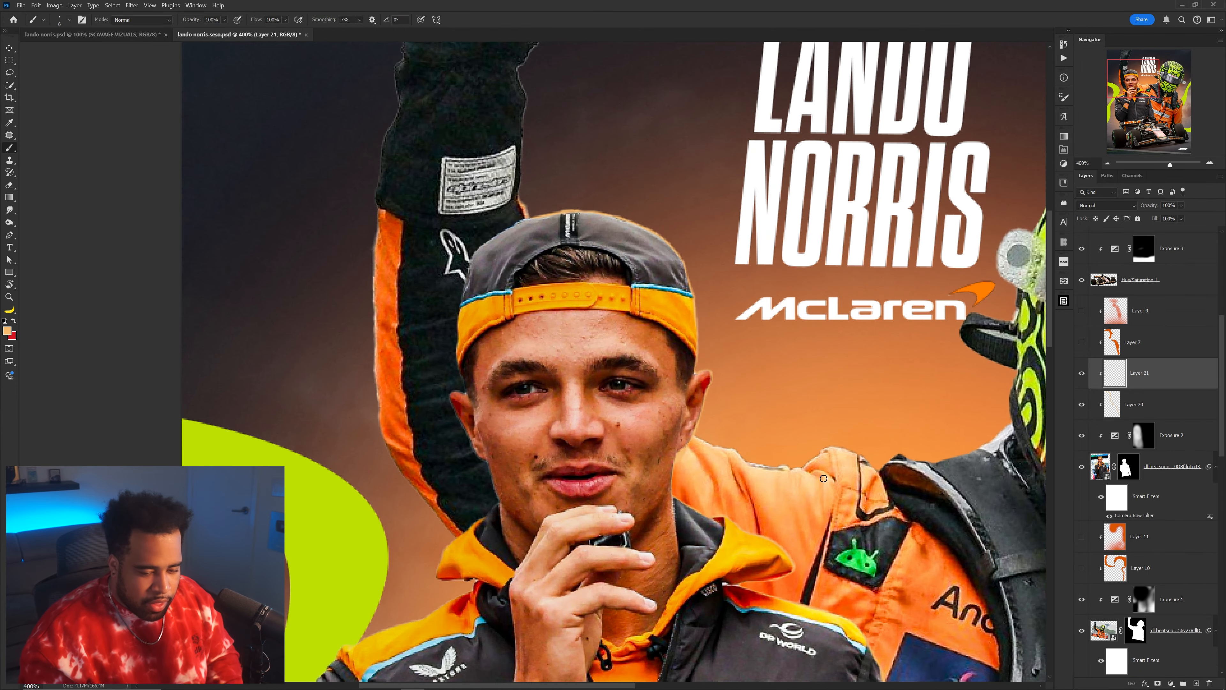
pyautogui.keyDown('alt'); pyautogui.click(799, 517); pyautogui.keyUp('alt')
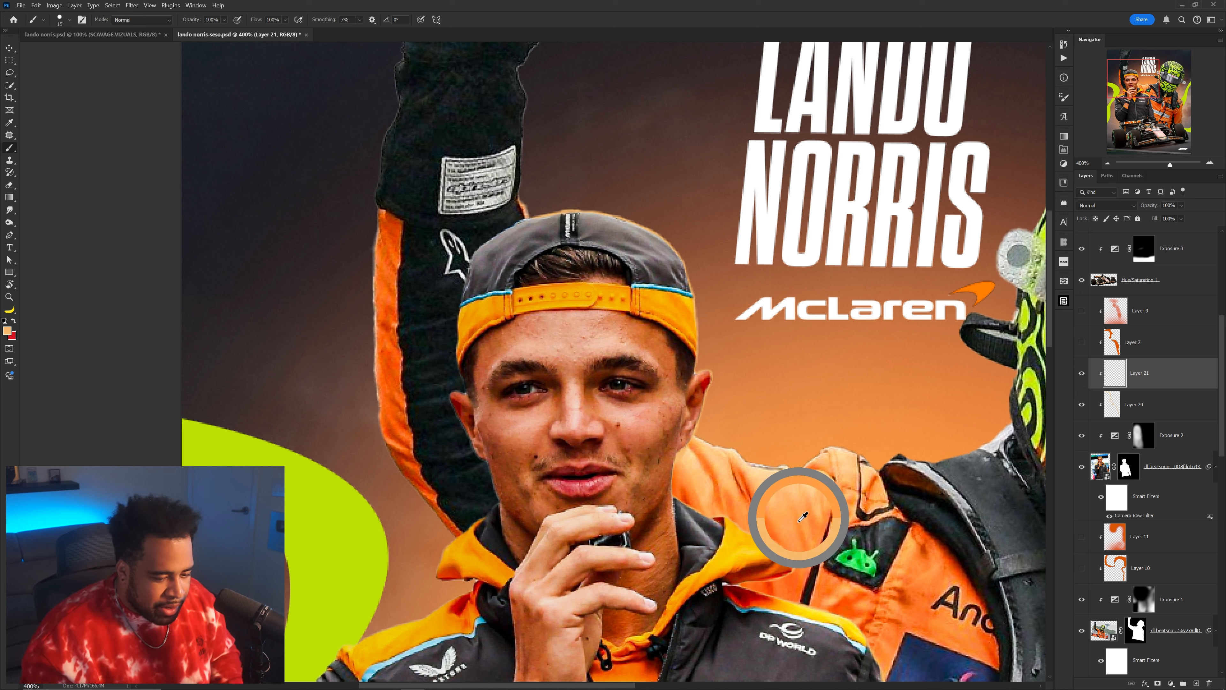
pyautogui.keyDown('alt'); pyautogui.click(796, 535); pyautogui.keyUp('alt')
pyautogui.moveTo(734, 484); pyautogui.dragTo(692, 357)
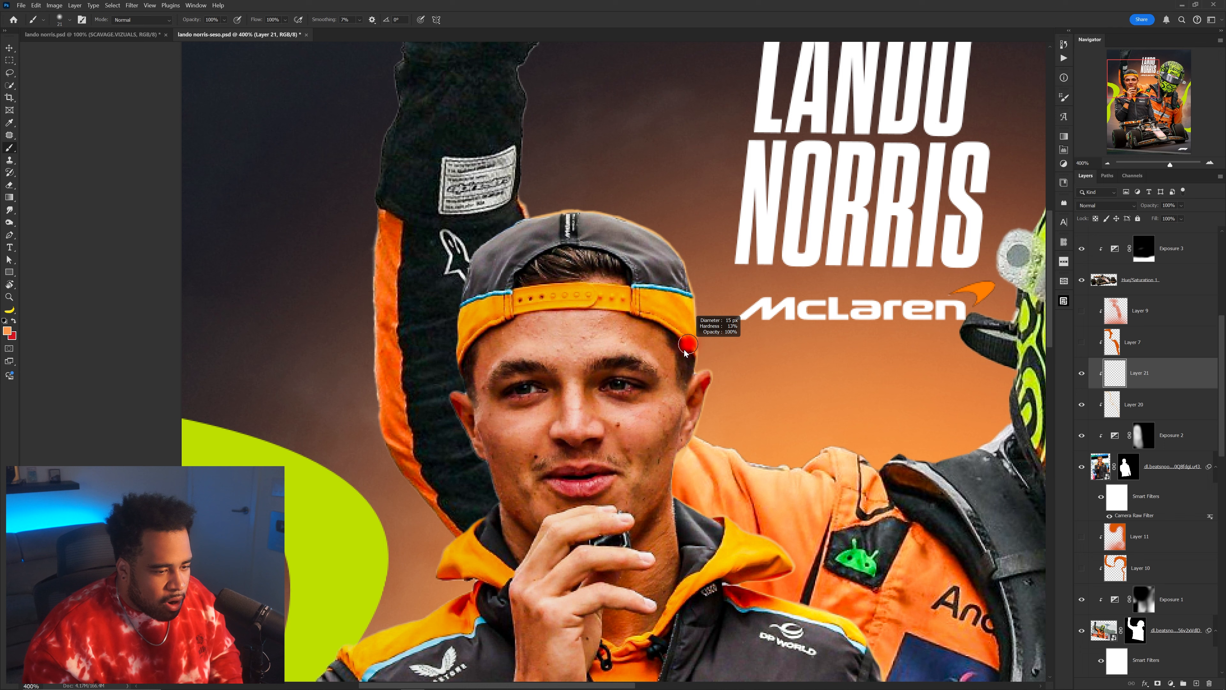
pyautogui.click(1106, 205)
pyautogui.click(1096, 319)
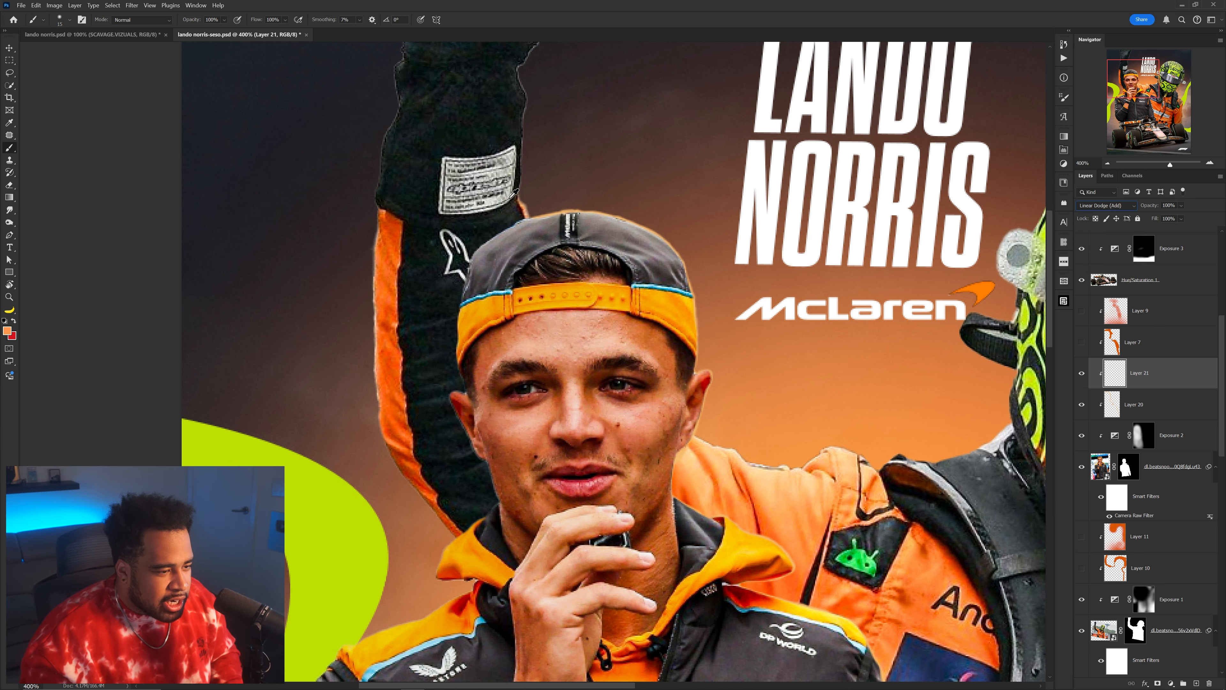
pyautogui.scroll(1, 547, 196)
pyautogui.scroll(-1, 666, 202)
# Step: Add another clipped Linear Dodge (Add) layer, brush broad orange light at 28% opacity over the front driver's lit side, and undo the last stroke
pyautogui.hotkey('ctrl', 'shift', 'alt', 'n')
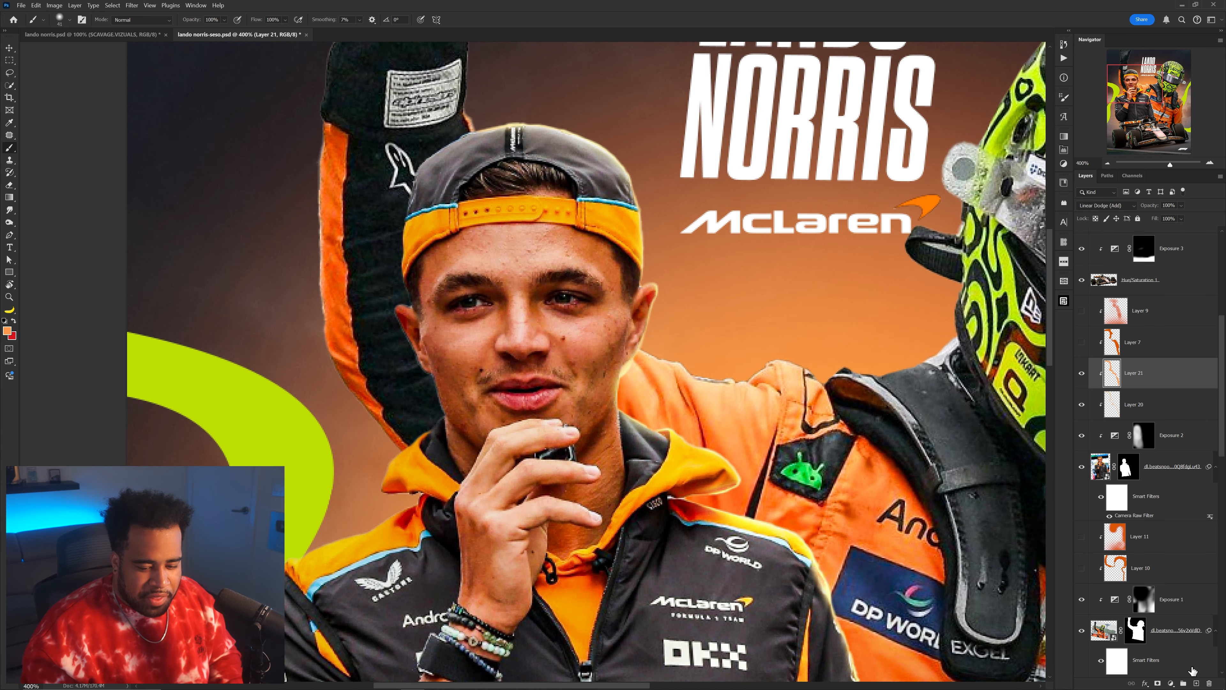
pyautogui.click(1103, 206)
pyautogui.click(1106, 315)
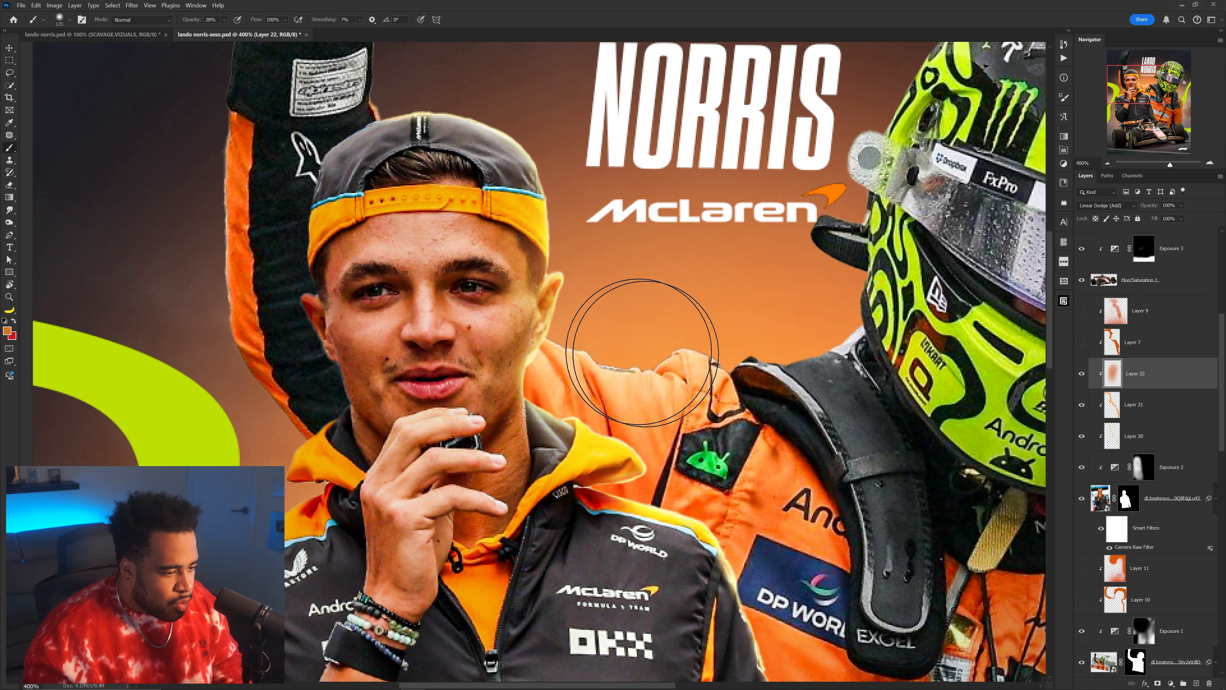
pyautogui.moveTo(666, 424); pyautogui.dragTo(554, 391)
pyautogui.moveTo(724, 411)
pyautogui.mouseDown()
pyautogui.moveTo(673, 235)
pyautogui.moveTo(667, 122)
pyautogui.mouseUp()
pyautogui.moveTo(520, 153); pyautogui.dragTo(536, 345)
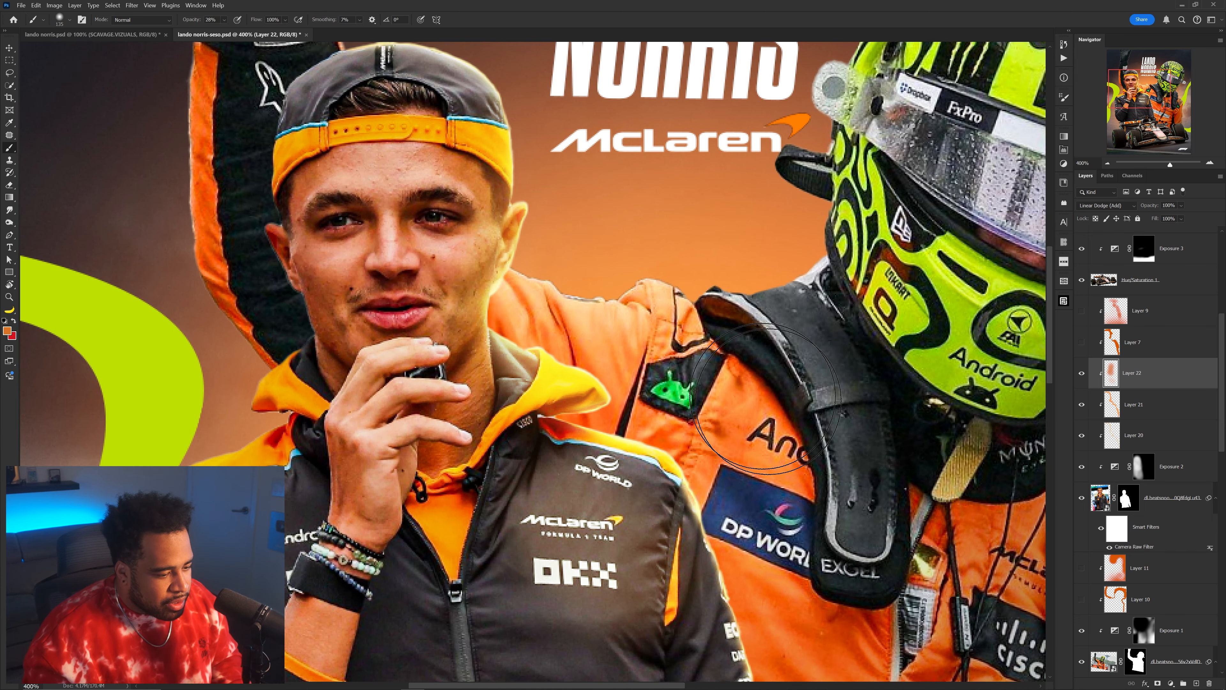
pyautogui.hotkey('ctrl', 'z')
# Step: Paint a large soft orange glow behind the front driver on Layer 23, blend it as Linear Dodge (Add), and trim it with the Eraser
pyautogui.scroll(-3, 644, 384)
pyautogui.scroll(1, 644, 393)
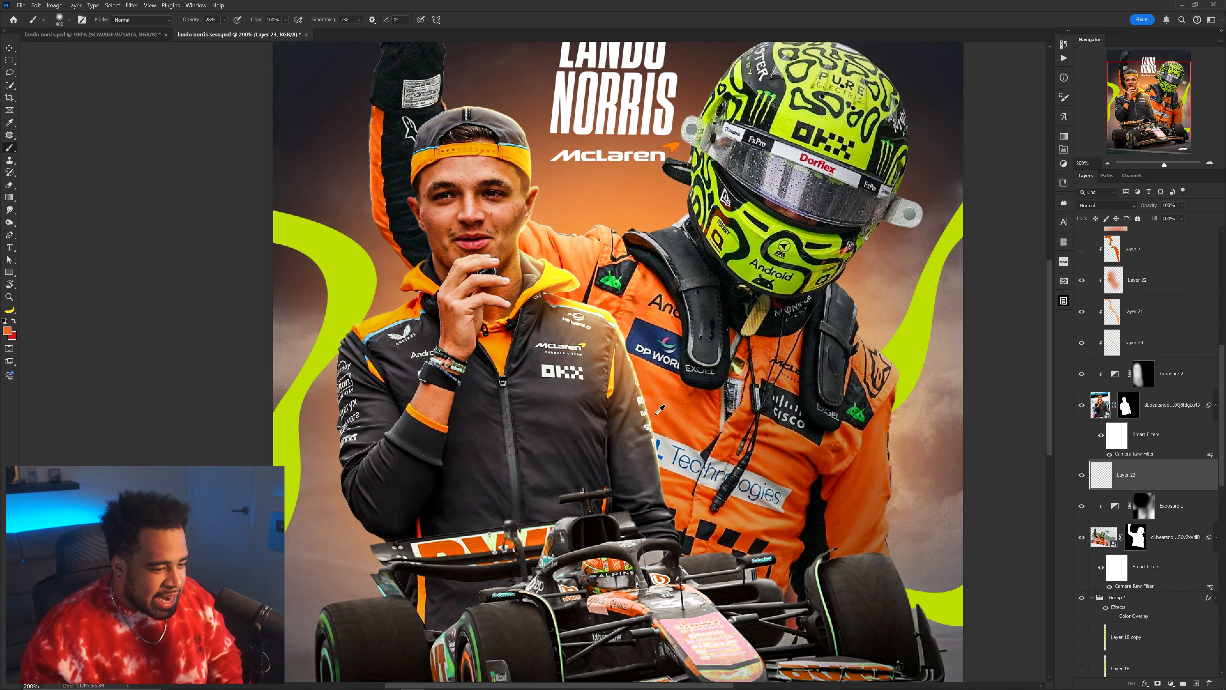
pyautogui.moveTo(636, 376); pyautogui.dragTo(668, 376)
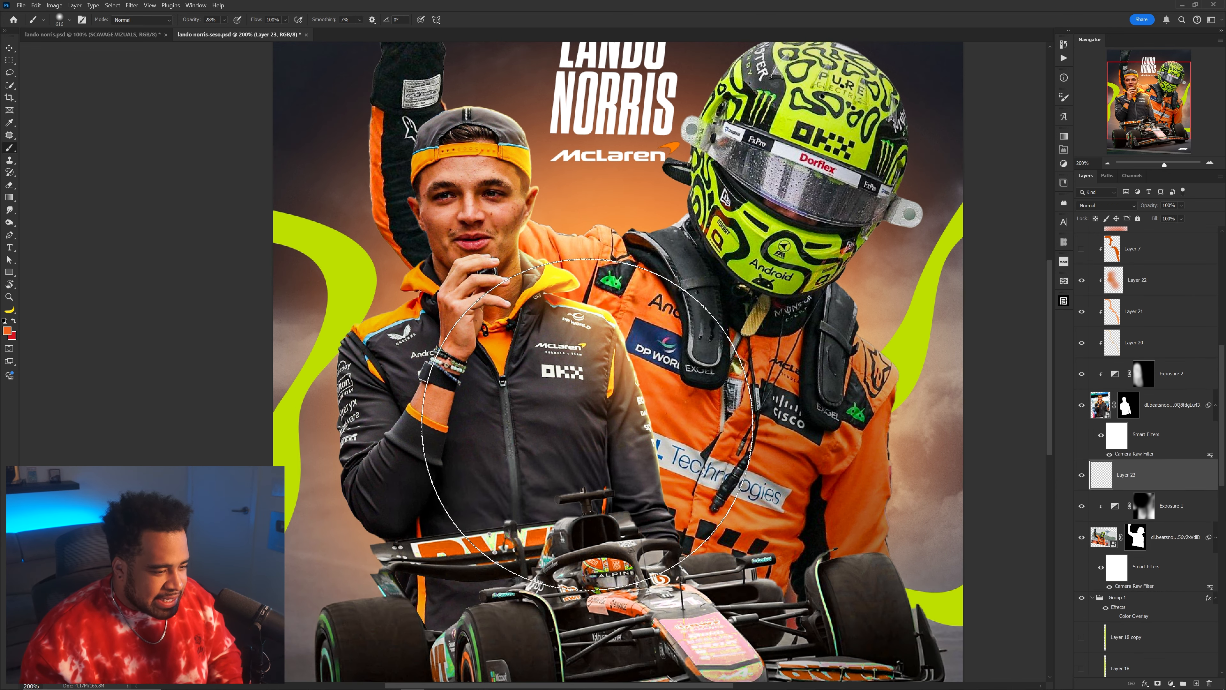
pyautogui.click(588, 446)
pyautogui.click(596, 410)
pyautogui.moveTo(575, 380); pyautogui.dragTo(612, 379)
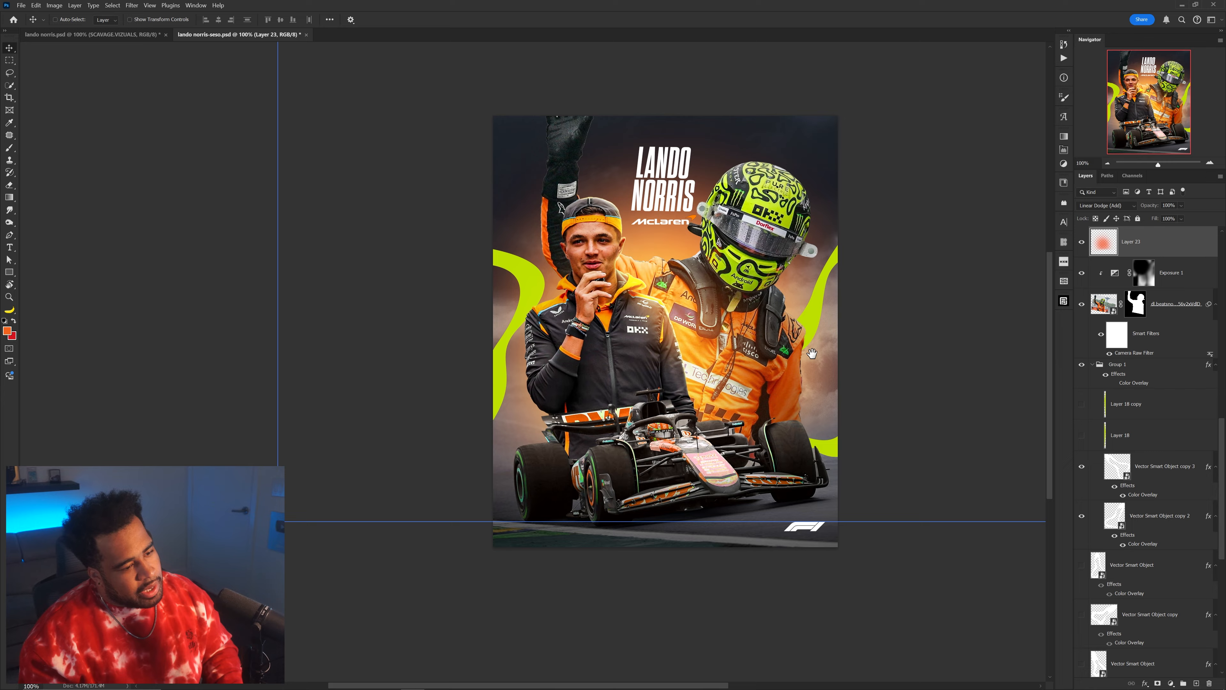
pyautogui.scroll(5, 502, 309)
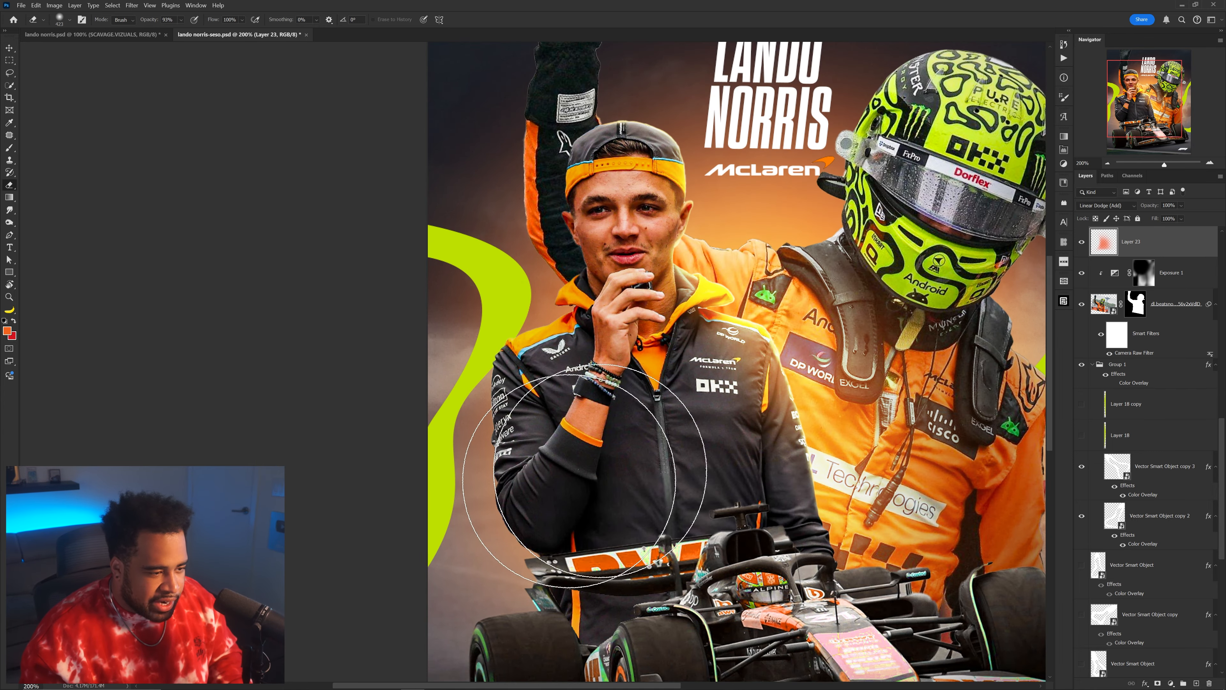
pyautogui.press('v')
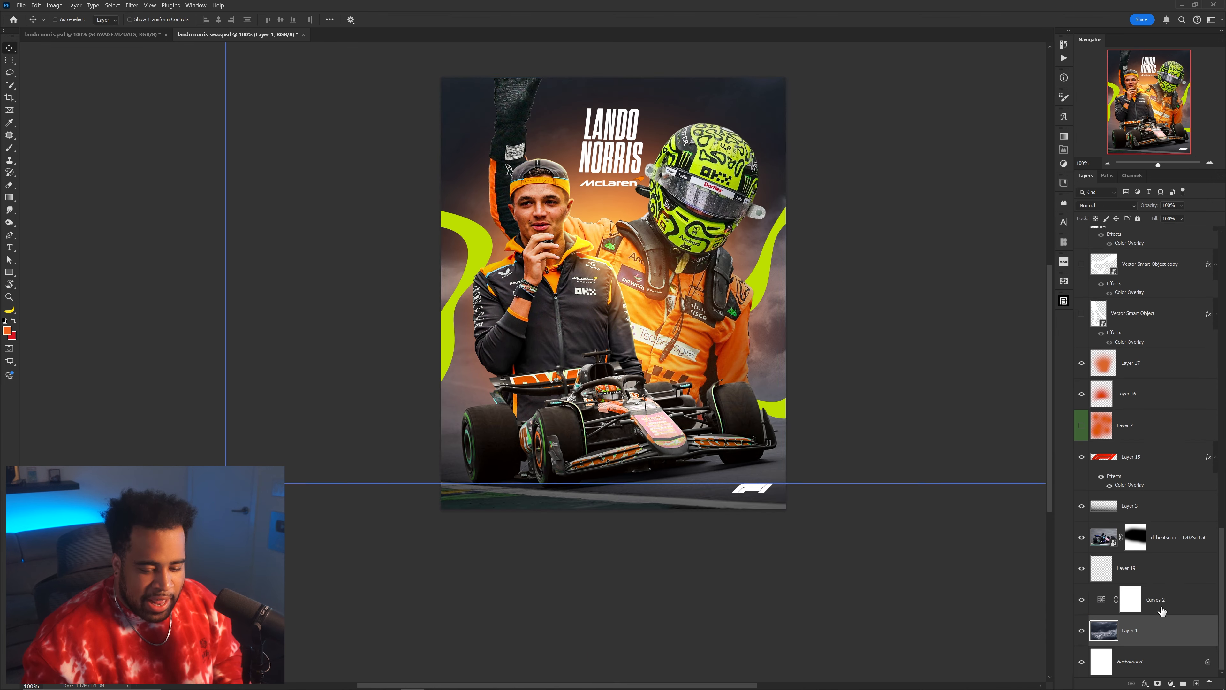
# Step: On a new layer above the Curves 2 adjustment, brush a large soft blue-gray haze sampled from the sky behind the drivers at 52% opacity
pyautogui.keyDown('ctrl'); pyautogui.click(1185, 641); pyautogui.keyUp('ctrl')
pyautogui.click(1195, 683)
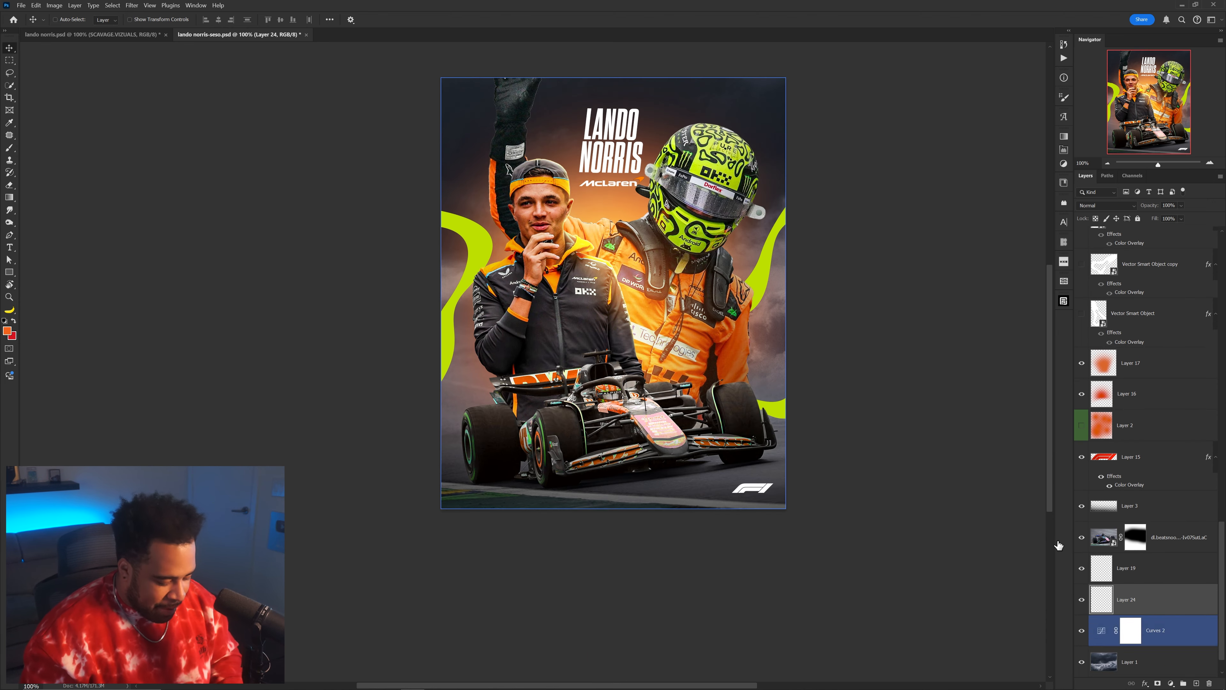
pyautogui.press('b')
pyautogui.keyDown('alt'); pyautogui.click(777, 301); pyautogui.keyUp('alt')
pyautogui.moveTo(777, 301)
pyautogui.mouseDown()
pyautogui.moveTo(502, 362)
pyautogui.moveTo(755, 113)
pyautogui.moveTo(779, 189)
pyautogui.mouseUp()
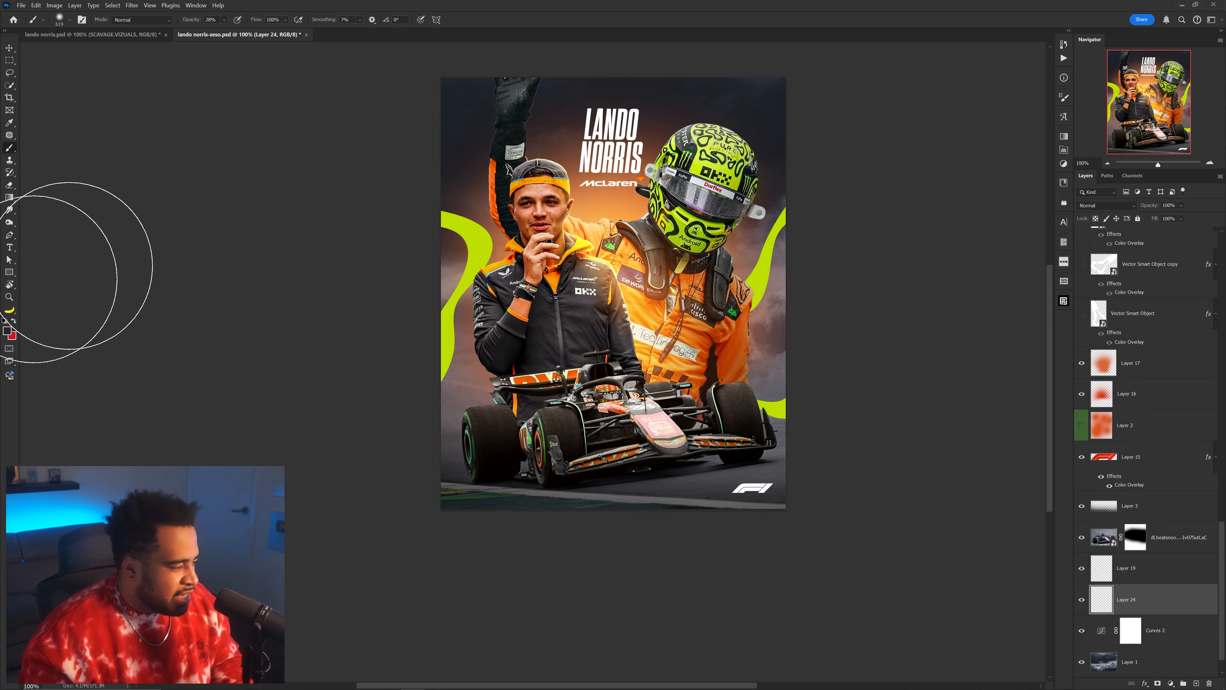
pyautogui.moveTo(574, 225); pyautogui.dragTo(636, 410)
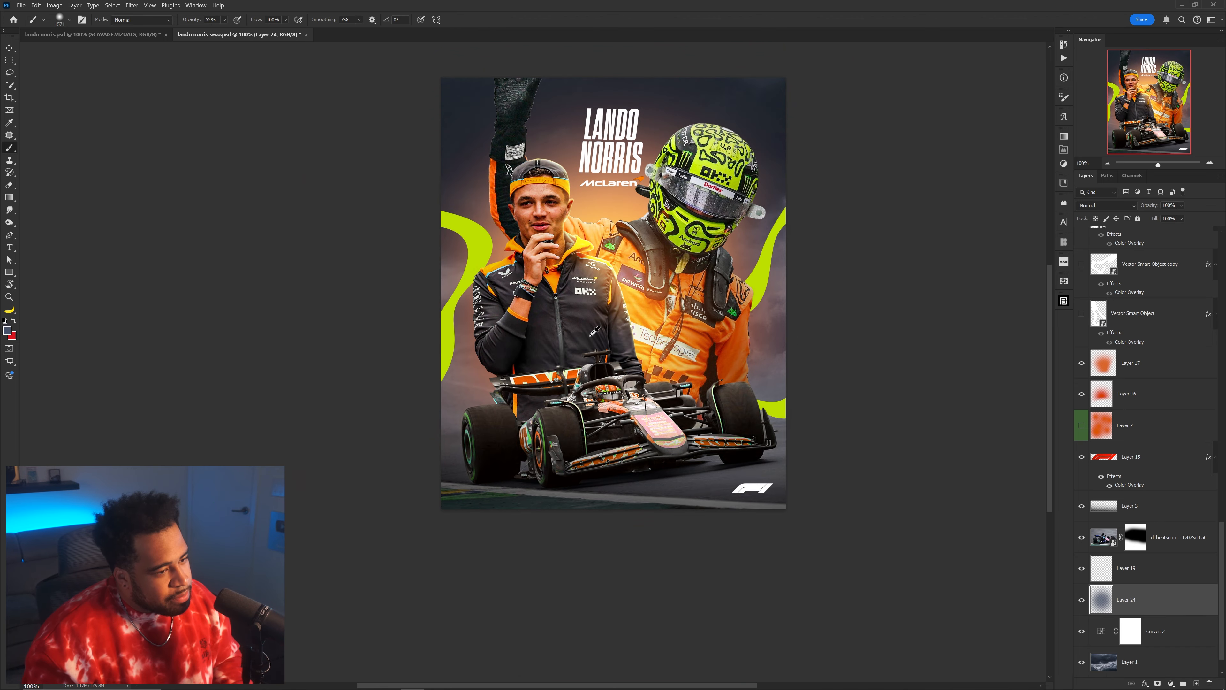
pyautogui.click(635, 411)
# Step: Toggle Layer 24 to compare the background with and without the blue-gray haze
pyautogui.click(1081, 599)
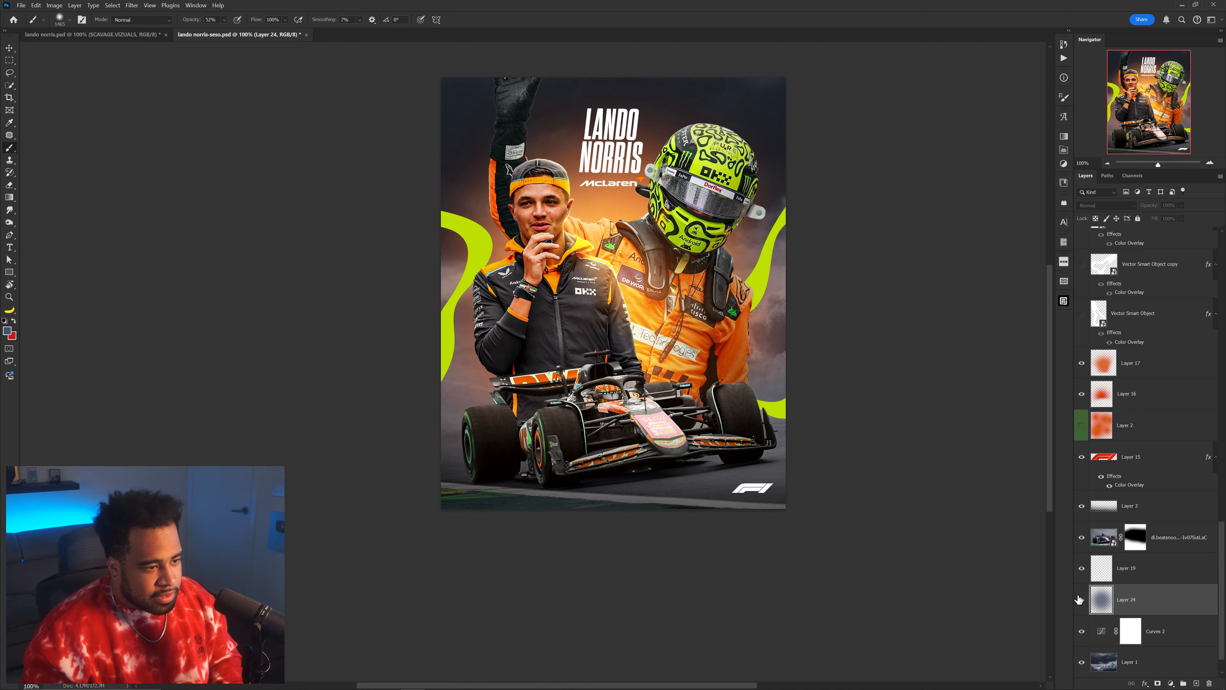
pyautogui.click(1080, 599)
pyautogui.click(1080, 599)
pyautogui.click(1081, 599)
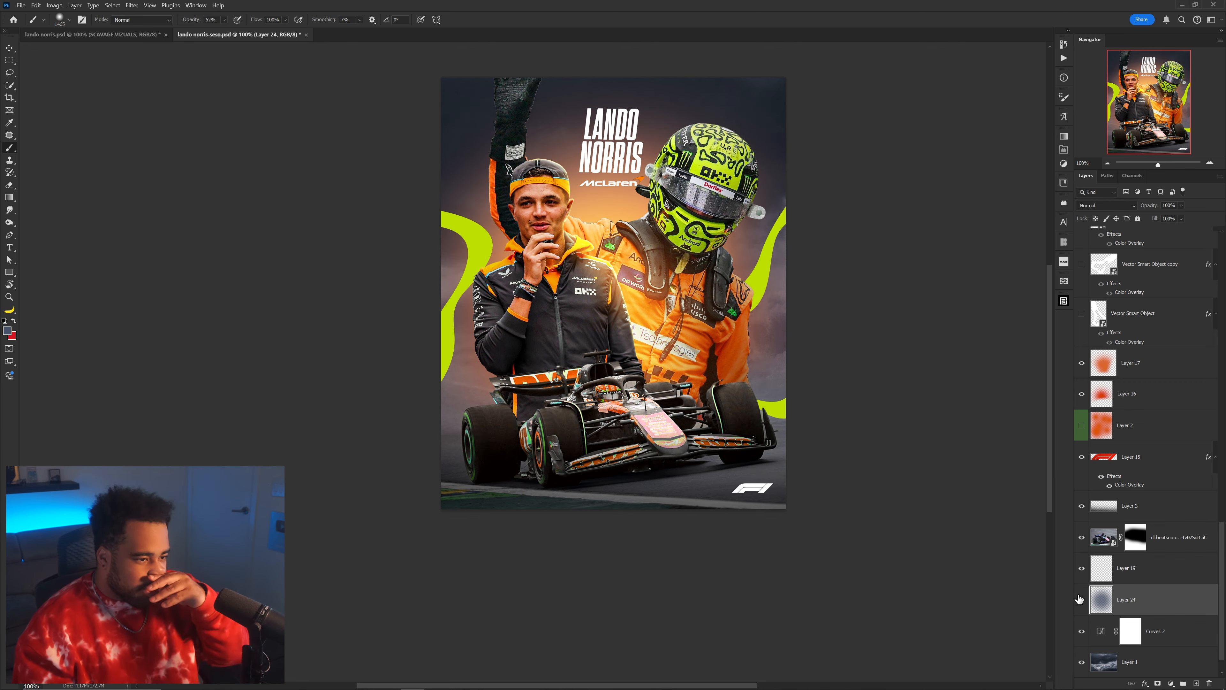
pyautogui.click(1080, 599)
pyautogui.click(1081, 599)
# Step: Create a new layer and place it directly beneath the race car layer, above the front driver's light layers
pyautogui.press('v')
pyautogui.scroll(2, 751, 343)
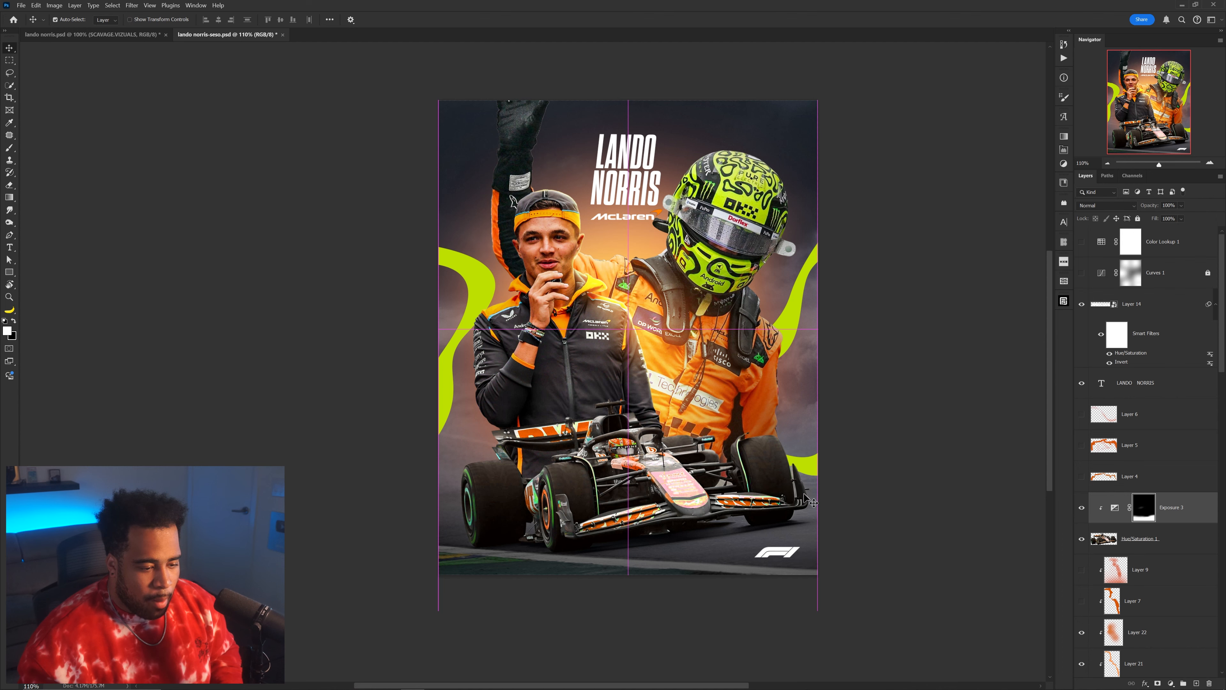
pyautogui.hotkey('ctrl', 'z')
pyautogui.click(1164, 542)
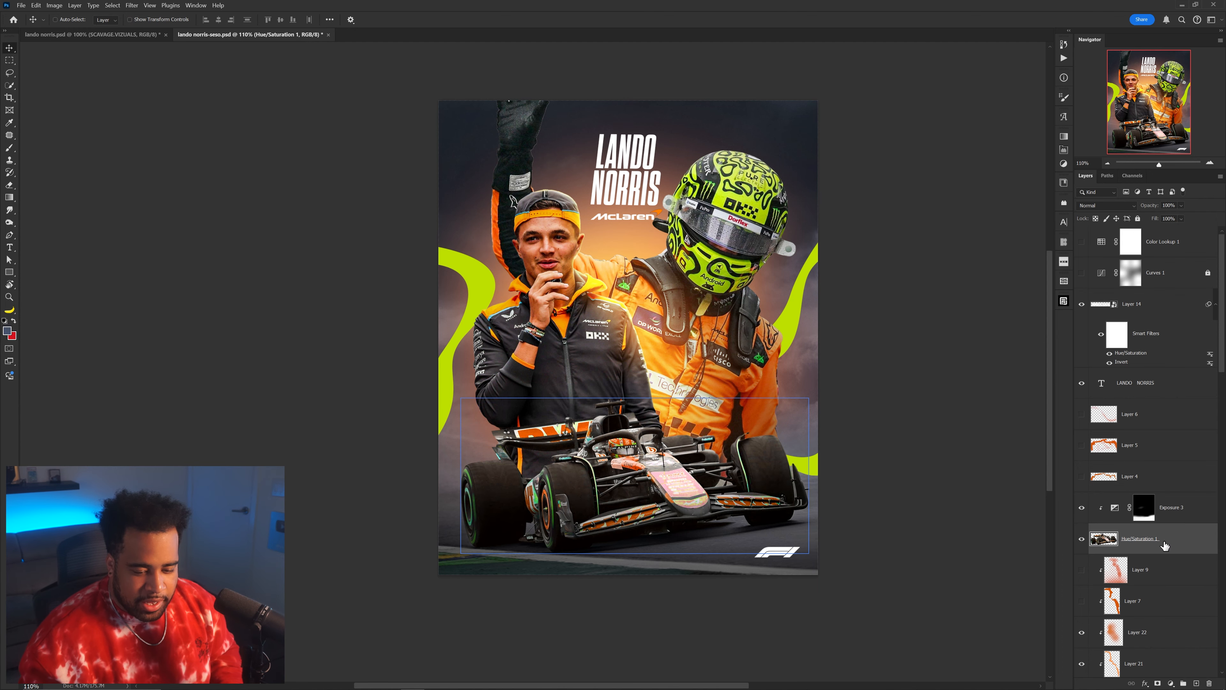
pyautogui.click(1170, 512)
pyautogui.click(1194, 683)
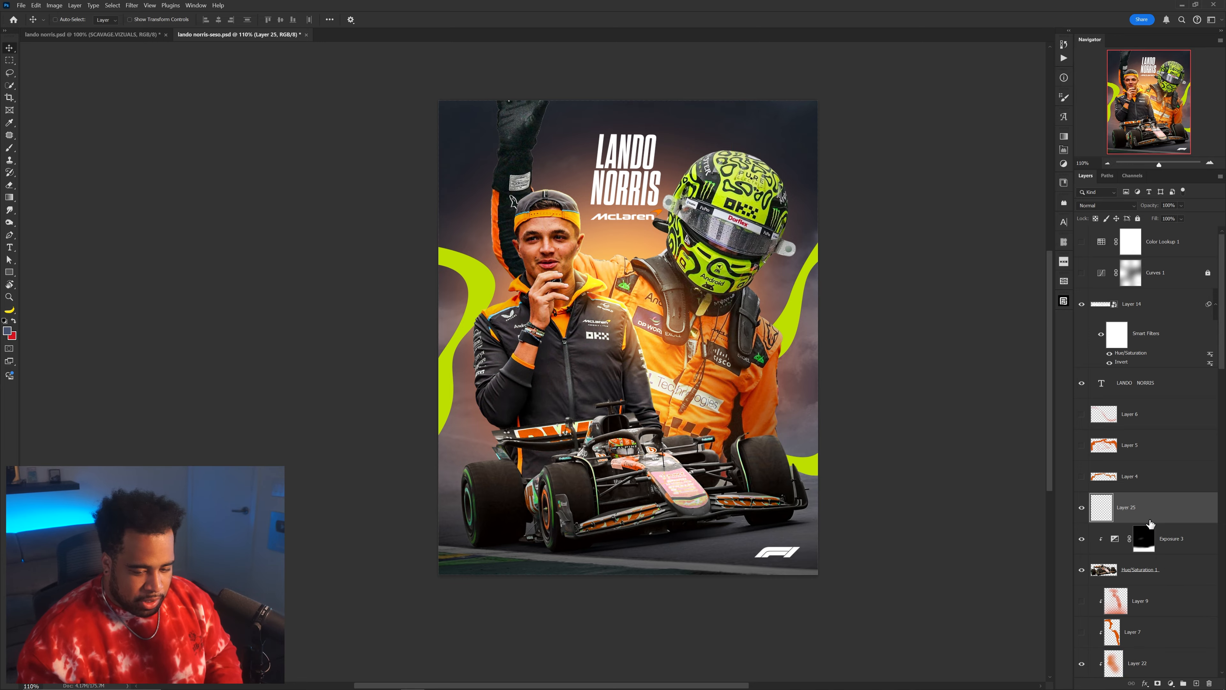
pyautogui.press('b')
pyautogui.moveTo(1169, 515); pyautogui.dragTo(1159, 585)
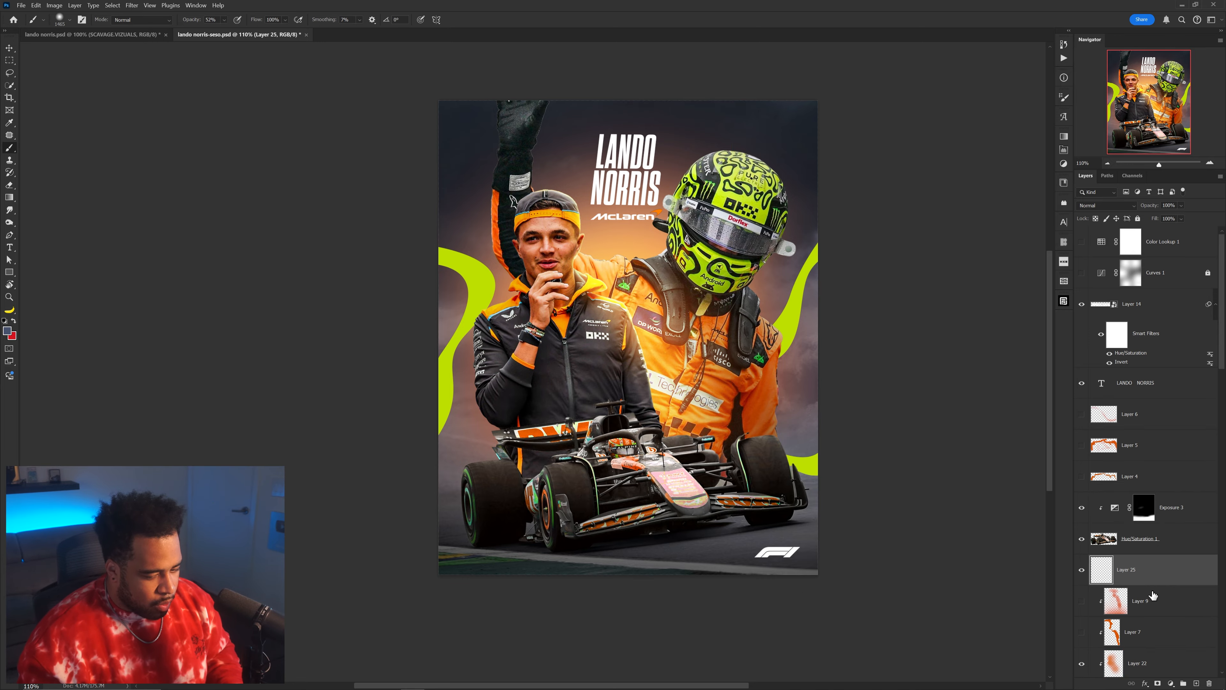
# Step: Brush soft blue-gray haze at 52% opacity behind the race car, over the lower bodies of both drivers
pyautogui.scroll(1, 601, 444)
pyautogui.moveTo(685, 425); pyautogui.dragTo(540, 425)
pyautogui.moveTo(722, 505); pyautogui.dragTo(692, 422)
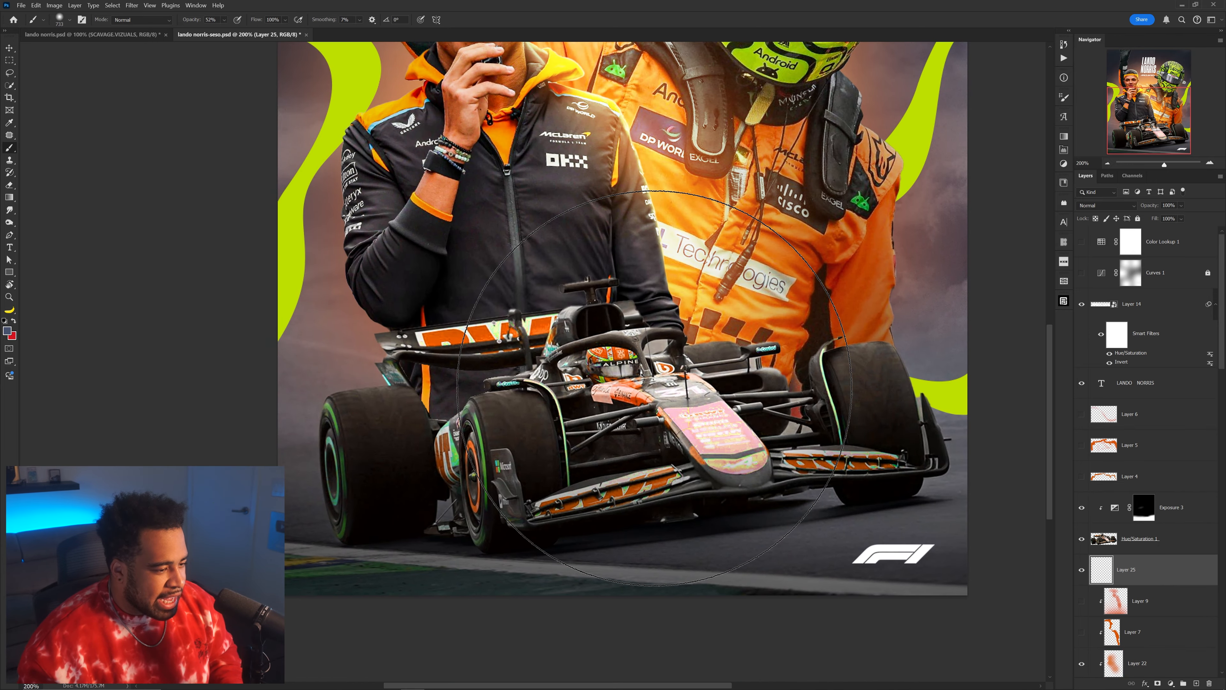
pyautogui.moveTo(652, 370); pyautogui.dragTo(556, 375)
pyautogui.click(526, 420)
pyautogui.moveTo(619, 409)
pyautogui.mouseDown()
pyautogui.moveTo(760, 426)
pyautogui.moveTo(608, 393)
pyautogui.moveTo(722, 410)
pyautogui.mouseUp()
pyautogui.click(708, 411)
# Step: Soften the haze on Layer 25 with a large soft Eraser over the front driver's jacket above the car
pyautogui.scroll(-2, 704, 323)
pyautogui.scroll(1, 713, 388)
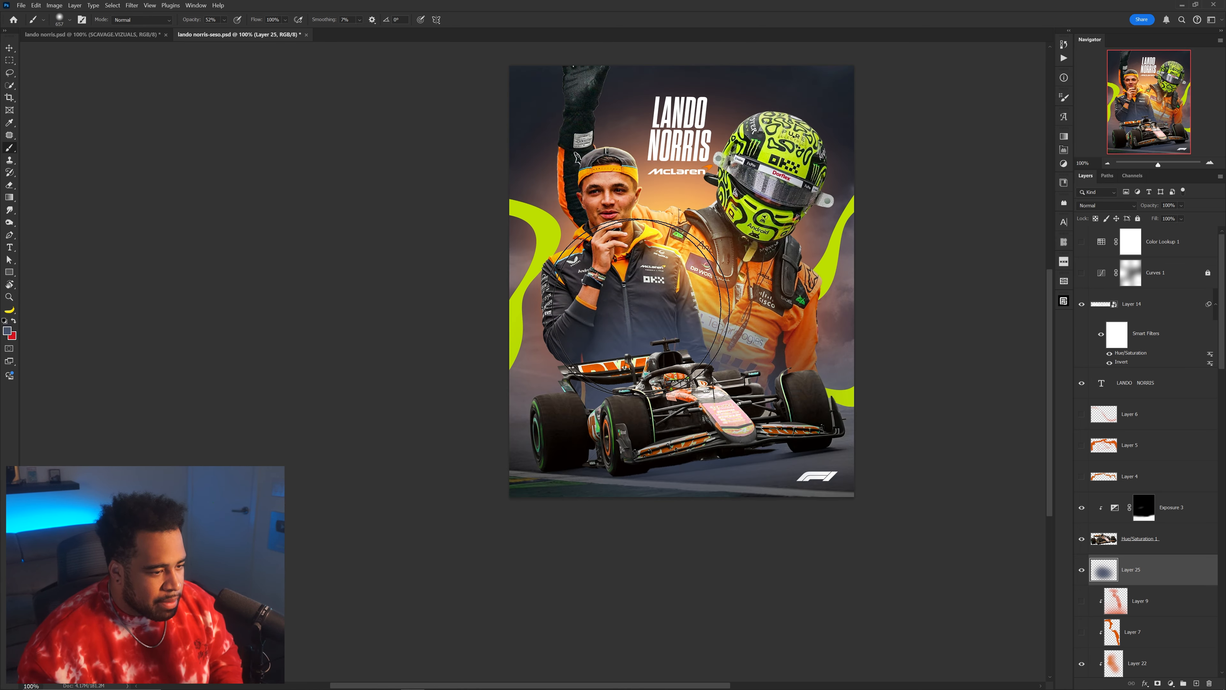
pyautogui.scroll(2, 714, 388)
pyautogui.scroll(-3, 772, 406)
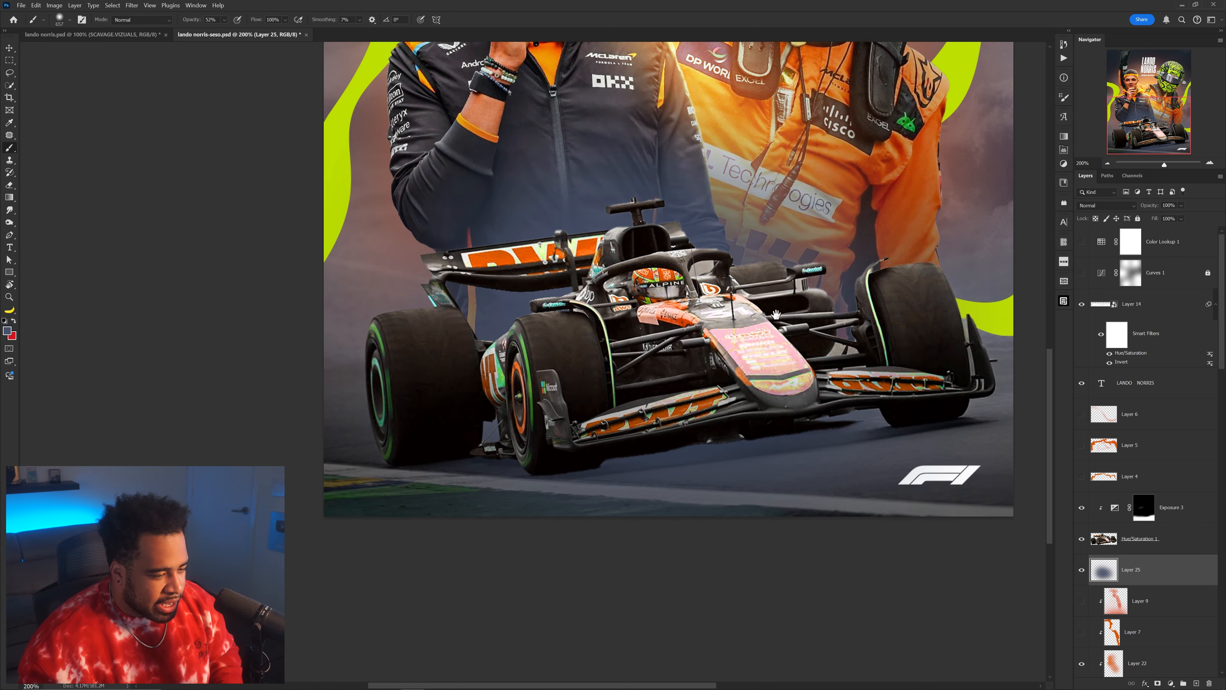
pyautogui.press('e')
pyautogui.moveTo(811, 417); pyautogui.dragTo(625, 418)
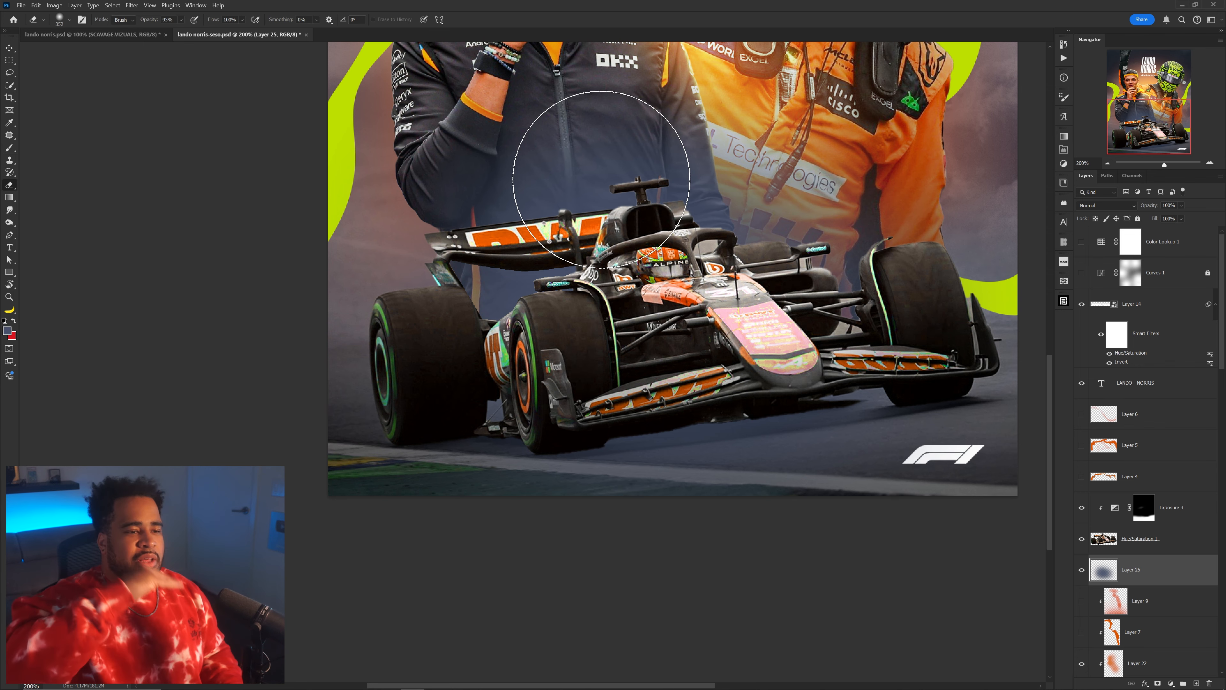
pyautogui.moveTo(601, 179); pyautogui.dragTo(601, 125)
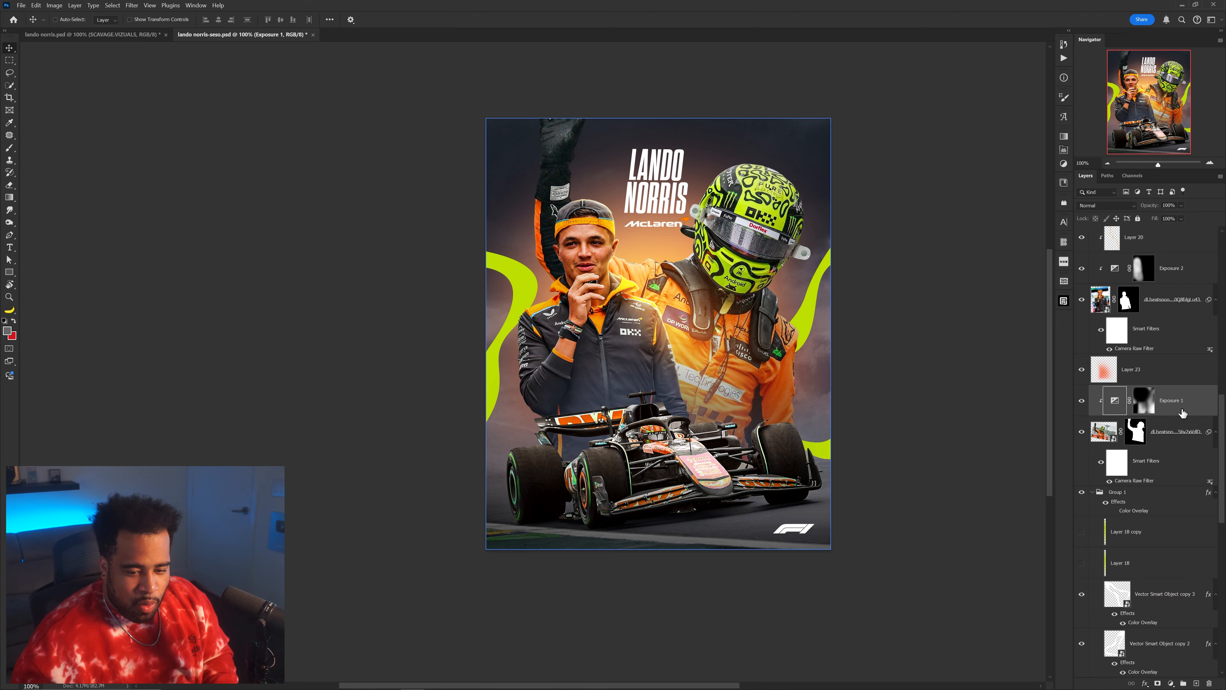
# Step: Try pasting the orange light flare image, blend it with Linear Dodge (Add) and place its layer beneath the rear driver
pyautogui.hotkey('ctrl', 'v')
pyautogui.hotkey('ctrl', '+')
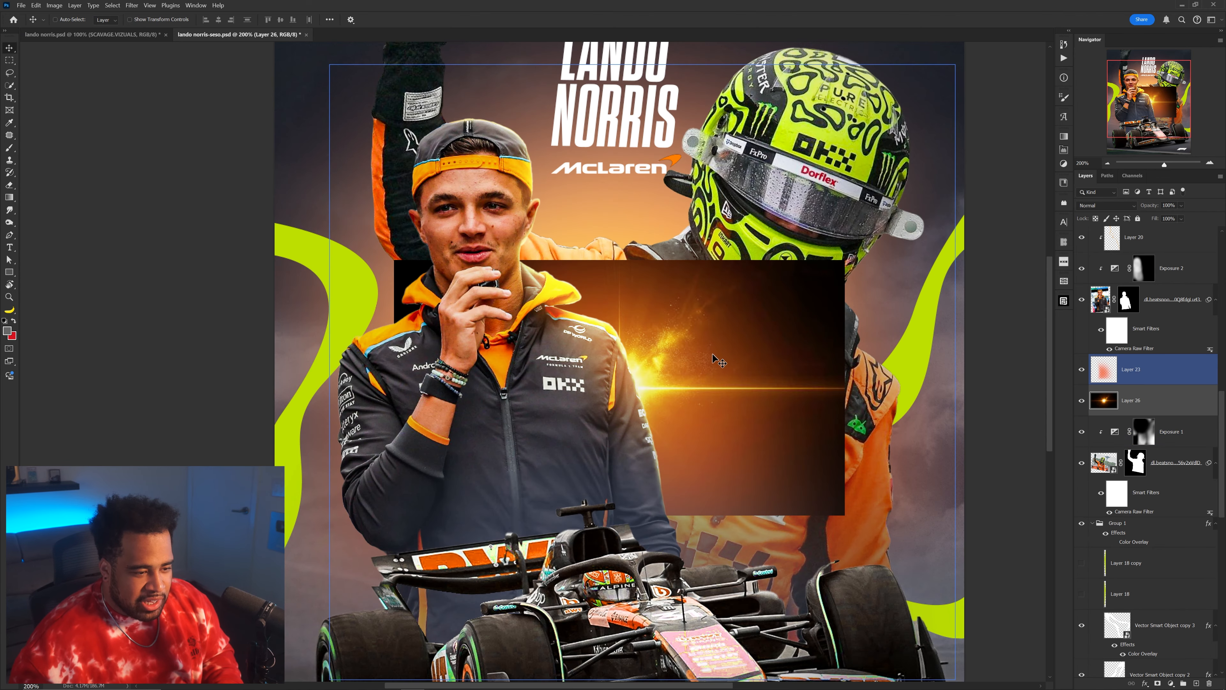
pyautogui.moveTo(724, 338); pyautogui.dragTo(724, 191)
pyautogui.click(1128, 206)
pyautogui.click(1106, 309)
pyautogui.moveTo(1131, 399); pyautogui.dragTo(1131, 516)
# Step: Try scaling and tilting the pasted orange flare beside the rear driver's helmet, and delete its layer
pyautogui.hotkey('ctrl', 't')
pyautogui.hotkey('ctrl', '+')
pyautogui.press('Return')
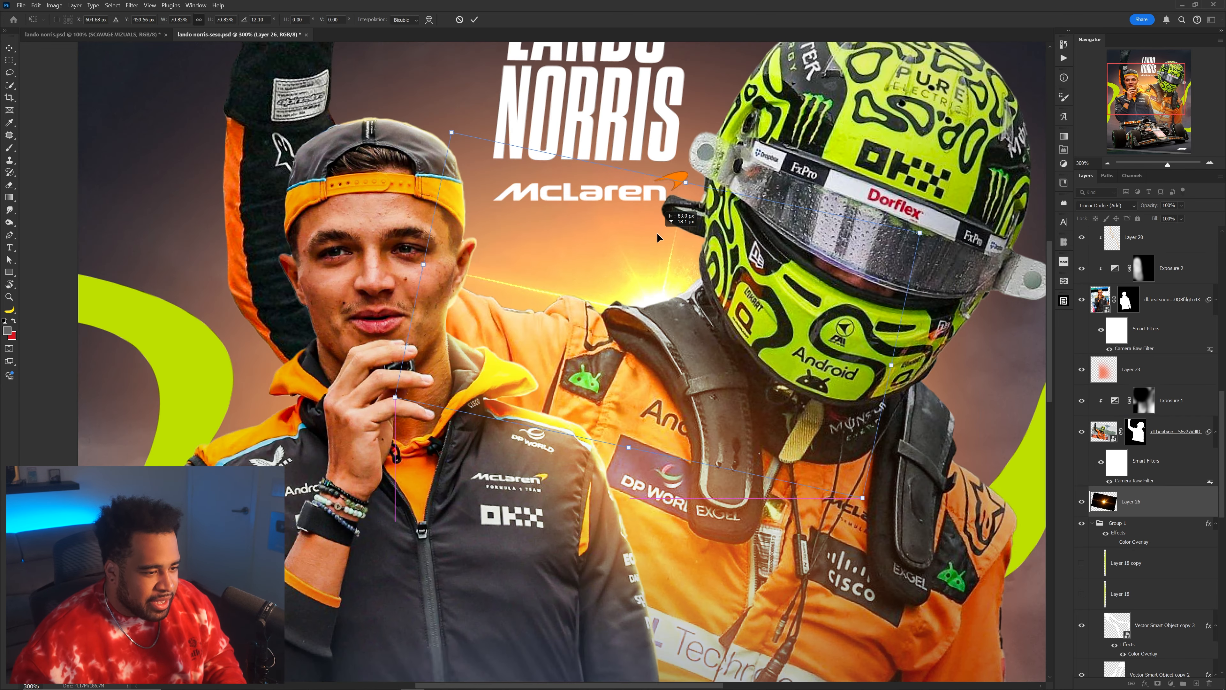
pyautogui.scroll(-3, 789, 246)
pyautogui.press('Delete')
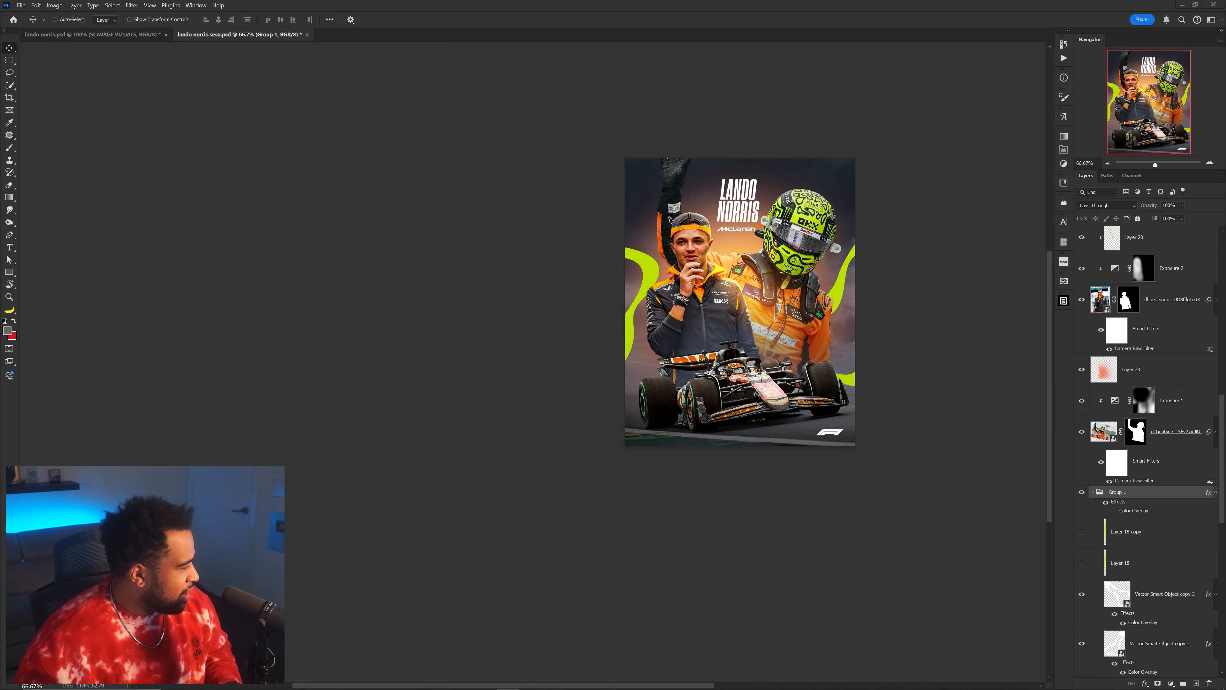
# Step: Add the orange star flare to Group 1 with Linear Dodge (Add) blending, and create a new layer directly above it for brushing
pyautogui.hotkey('ctrl', 'z')
pyautogui.hotkey('ctrl', '1')
pyautogui.click(1105, 205)
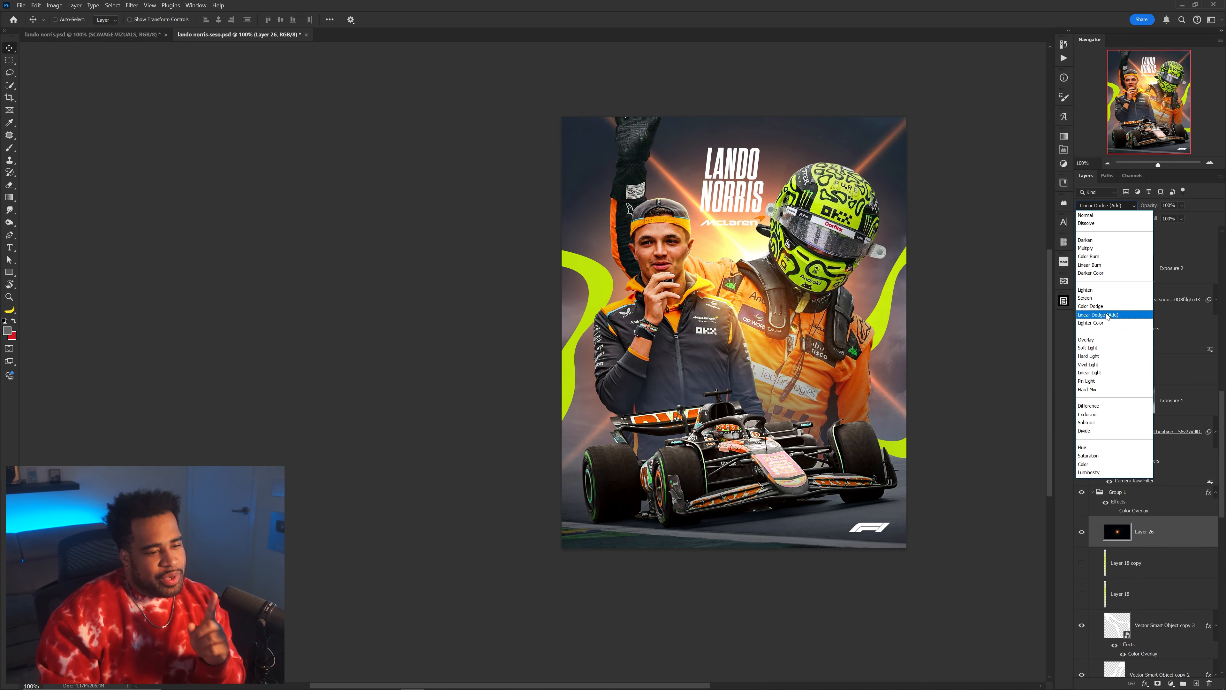
pyautogui.click(1107, 315)
pyautogui.hotkey('ctrl', 'shift', 'alt', 'n')
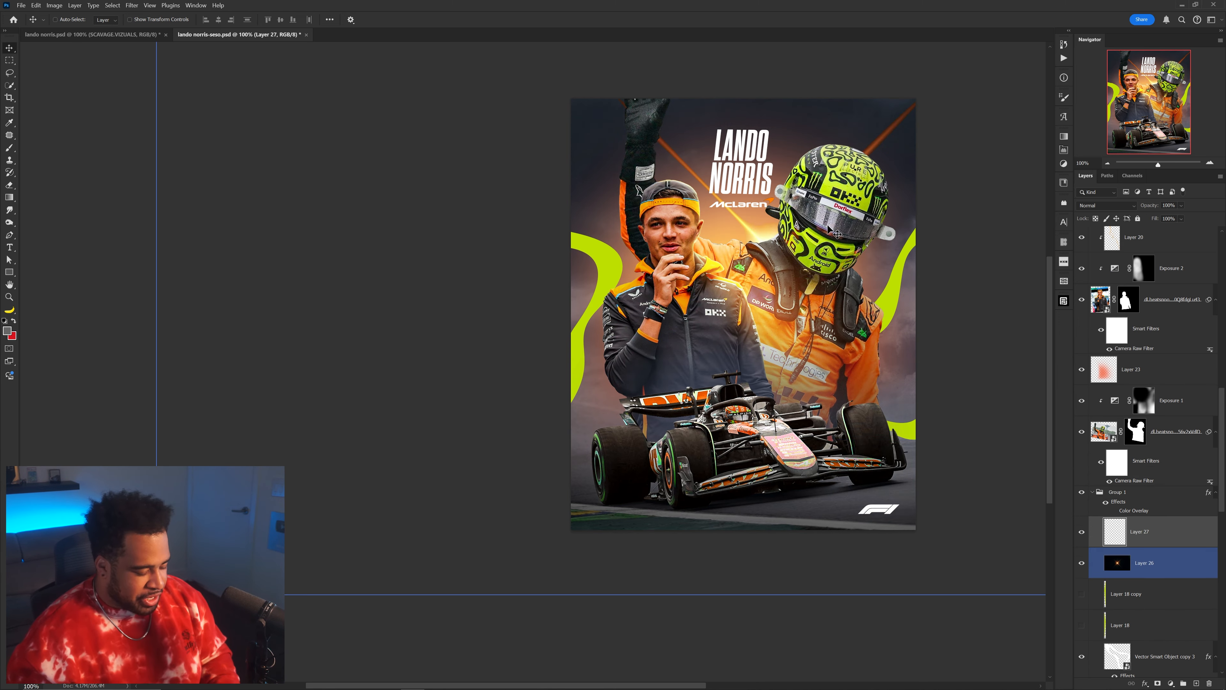
pyautogui.press('b')
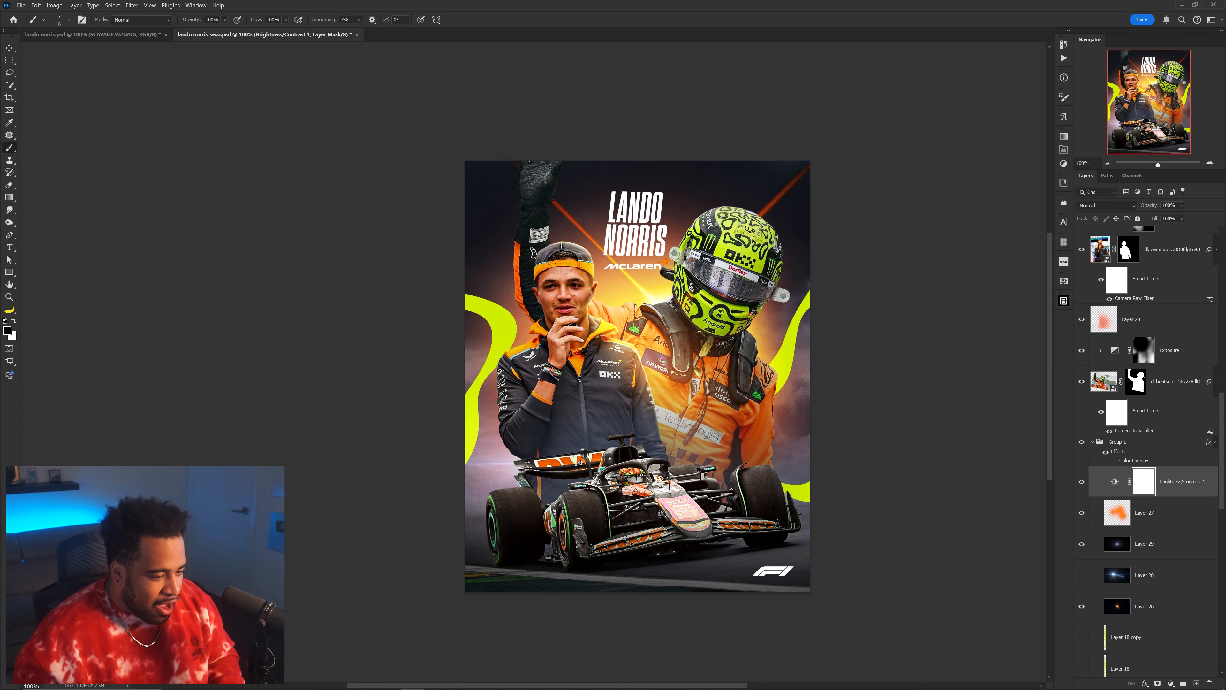
# Step: Brush black on the Brightness/Contrast 1 mask around the rear driver's lower body and the adjoining background
pyautogui.moveTo(728, 491); pyautogui.dragTo(760, 408)
pyautogui.moveTo(695, 433); pyautogui.dragTo(869, 428)
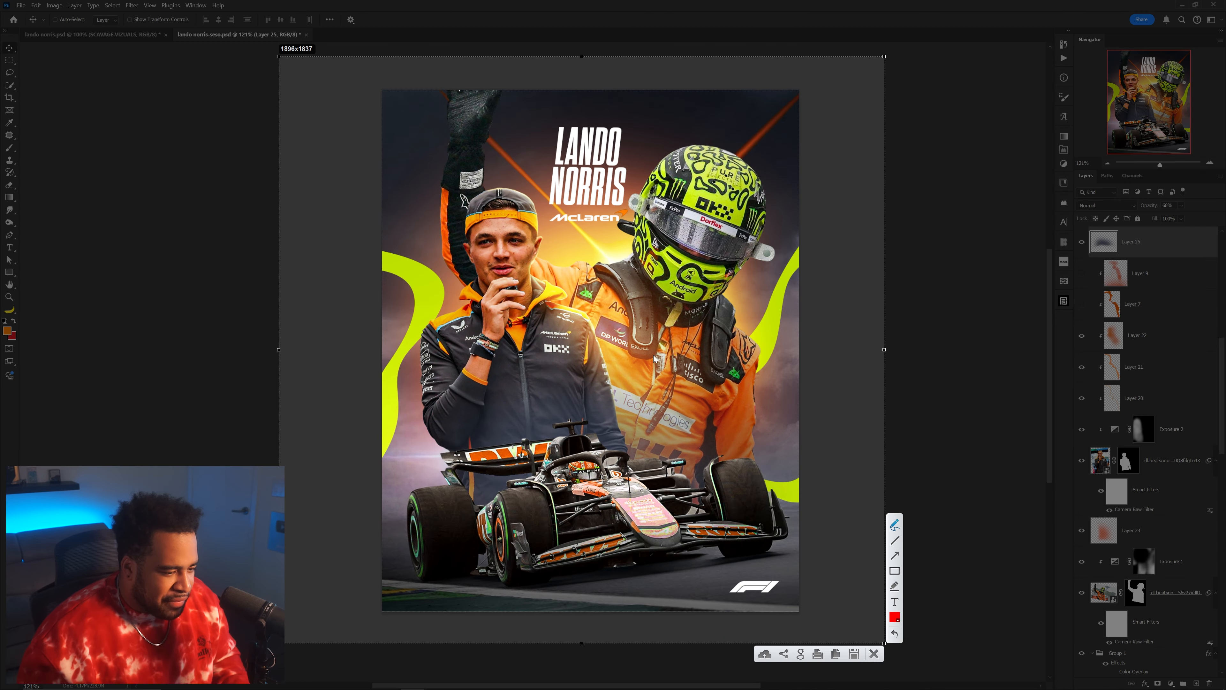
# Step: Dismiss the screen capture overlay and set the blue-gray haze on Layer 25 to Screen blending
pyautogui.moveTo(585, 333)
pyautogui.mouseDown()
pyautogui.moveTo(604, 473)
pyautogui.moveTo(562, 360)
pyautogui.mouseUp()
pyautogui.click(874, 653)
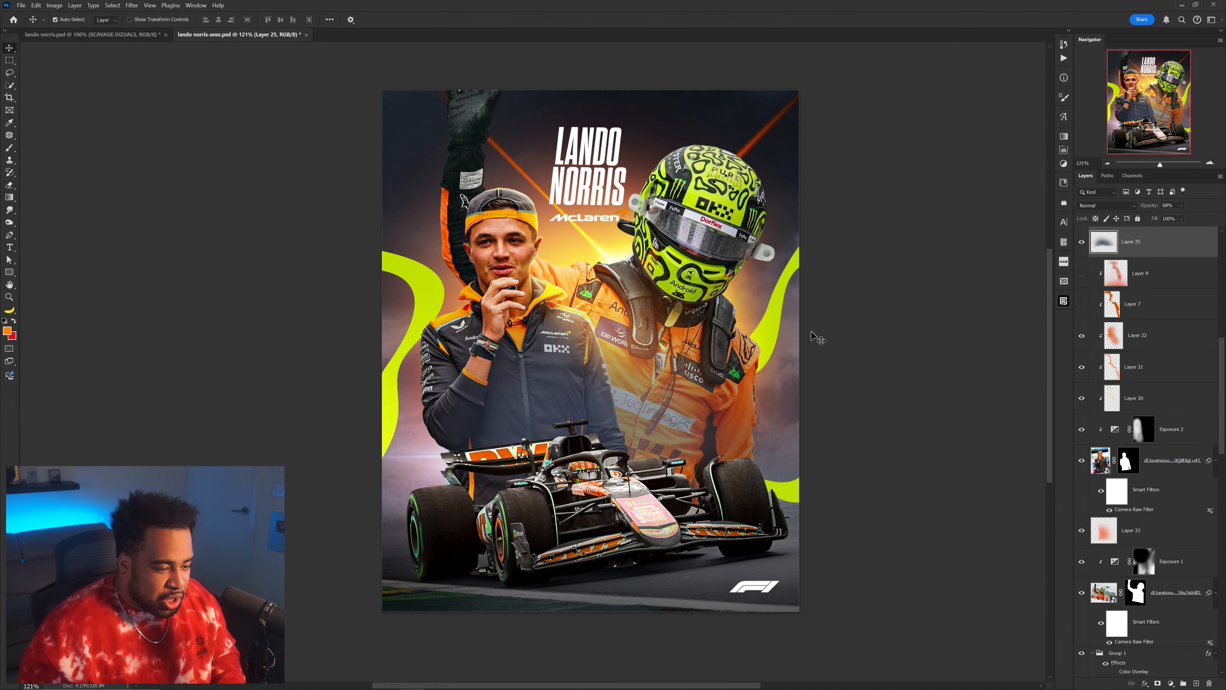
pyautogui.click(1105, 205)
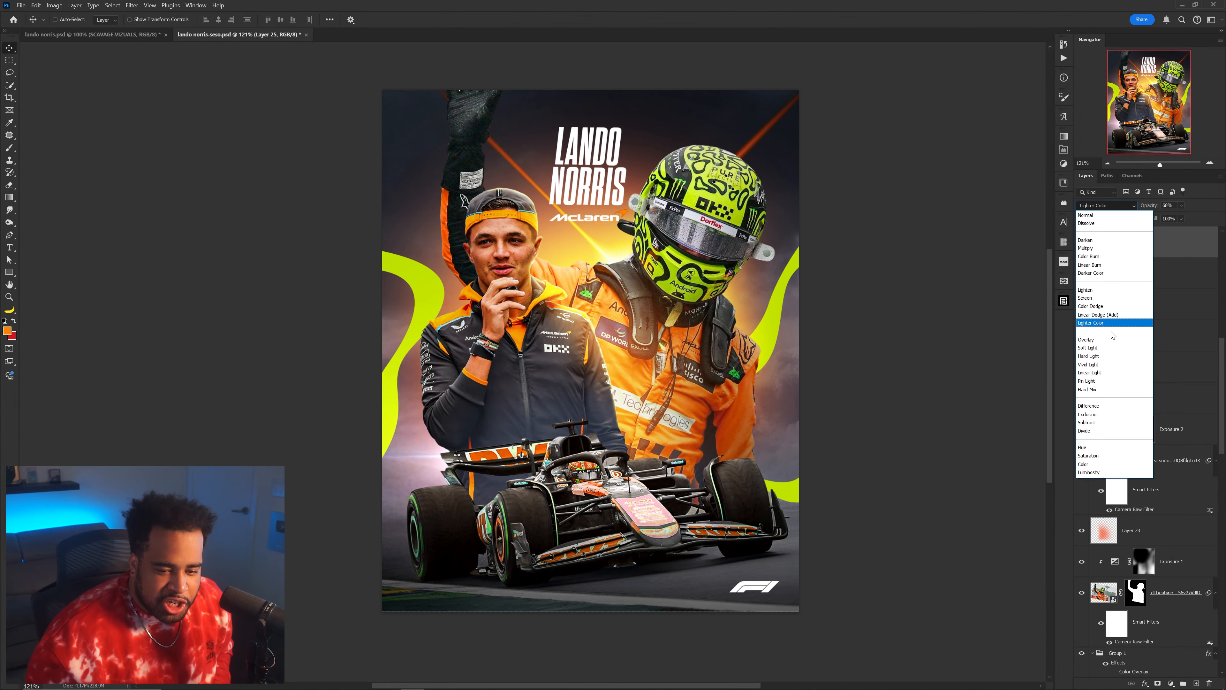
pyautogui.click(1091, 290)
pyautogui.hotkey('ctrl', ';')
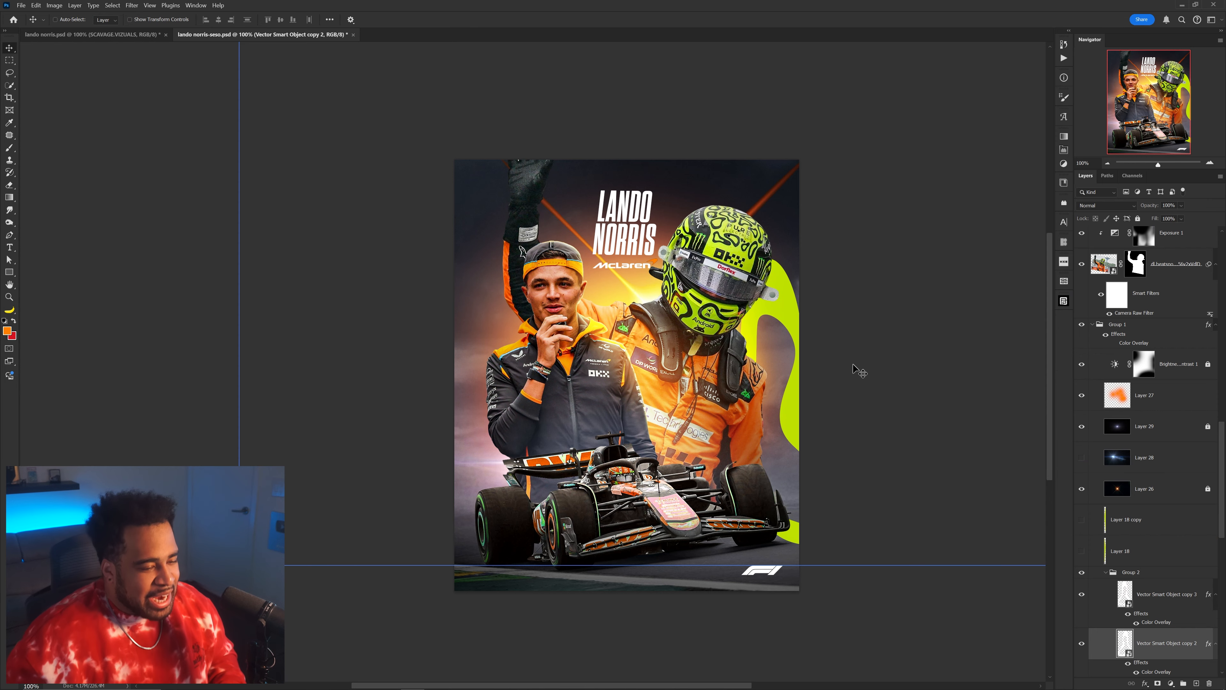
# Step: Arrange the two Group 2 swirls behind the drivers, one along the poster's left edge and one along its right edge
pyautogui.moveTo(797, 333); pyautogui.dragTo(796, 301)
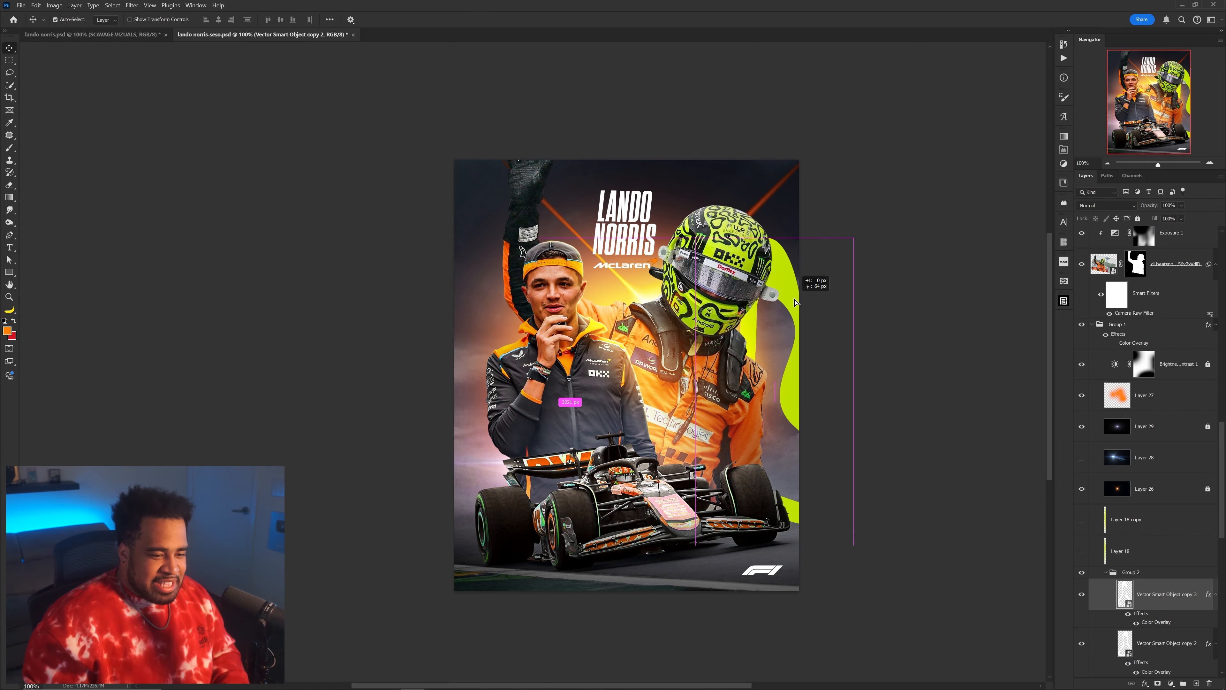
pyautogui.moveTo(892, 430); pyautogui.dragTo(734, 444)
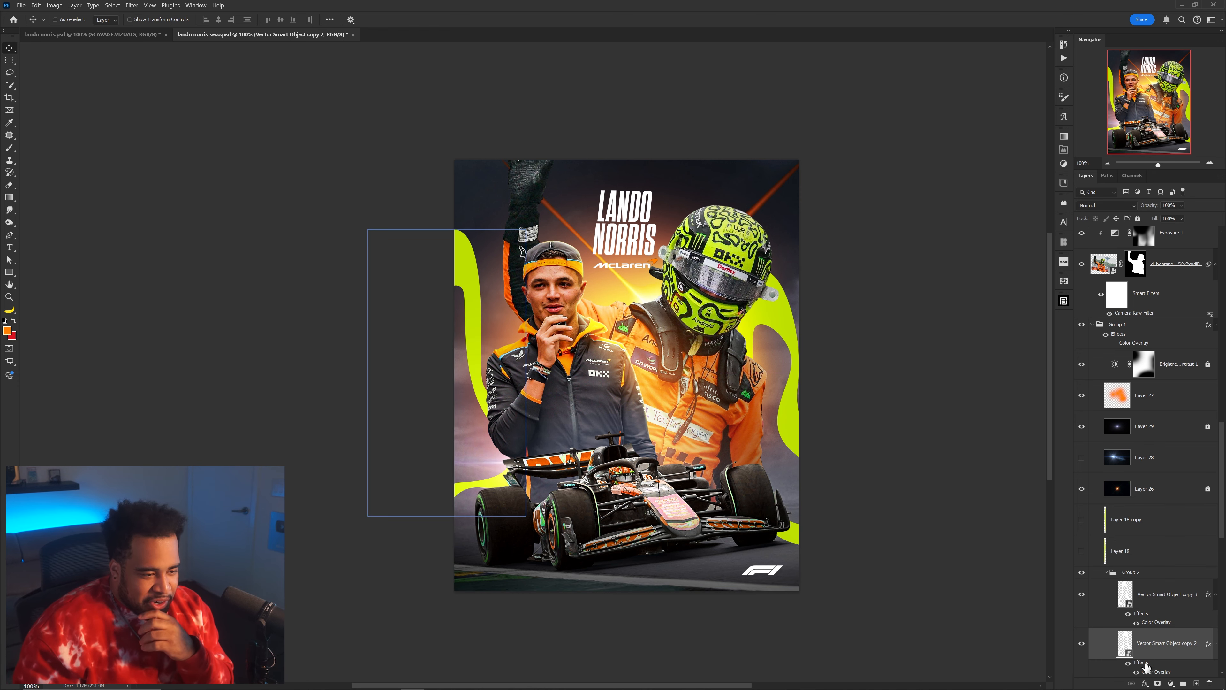
pyautogui.scroll(1, 890, 520)
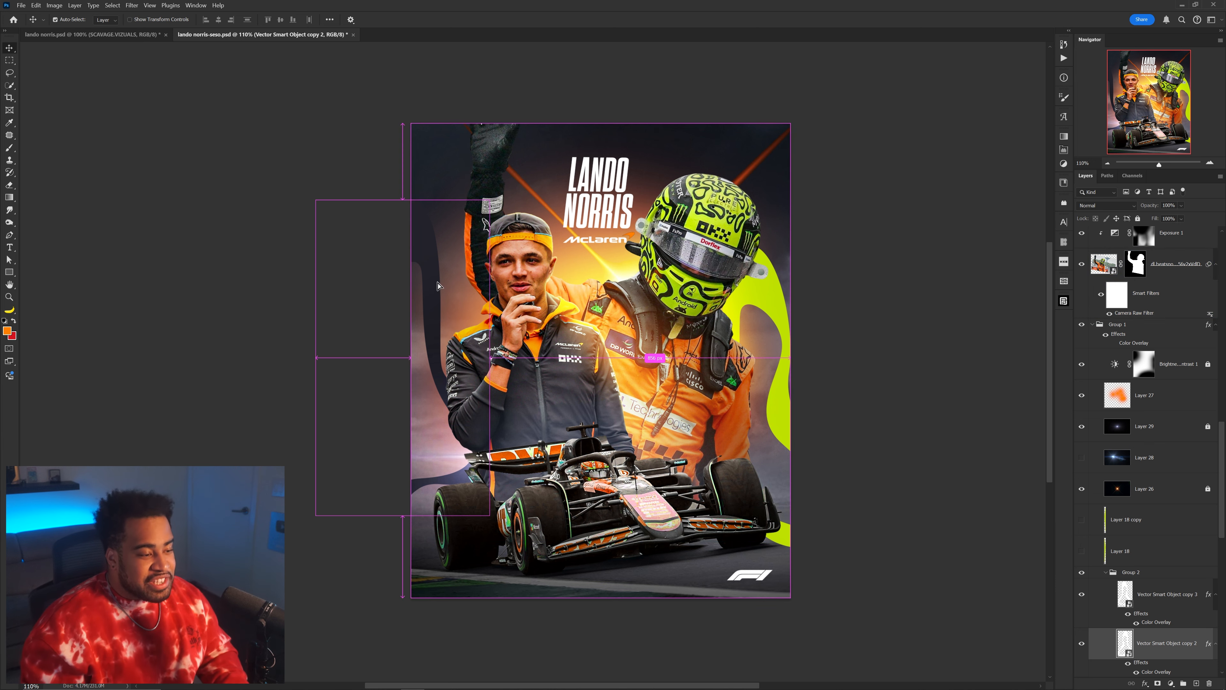
pyautogui.moveTo(518, 296); pyautogui.dragTo(571, 334)
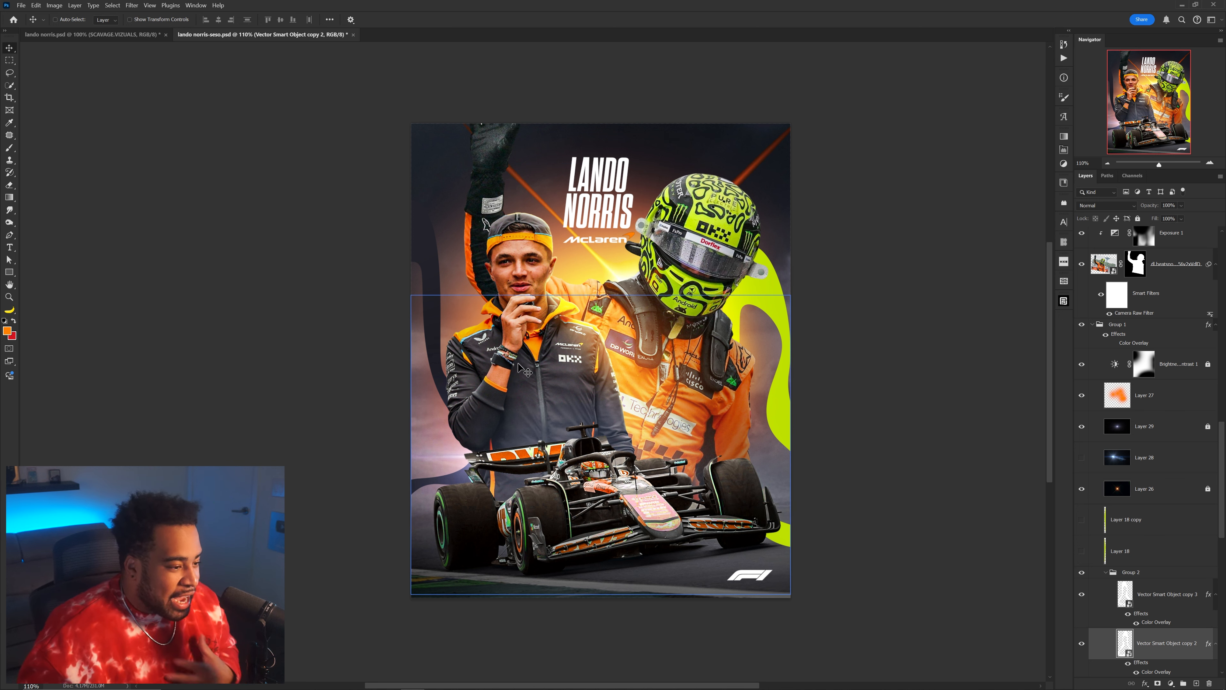
pyautogui.keyDown('ctrl'); pyautogui.click(733, 220); pyautogui.keyUp('ctrl')
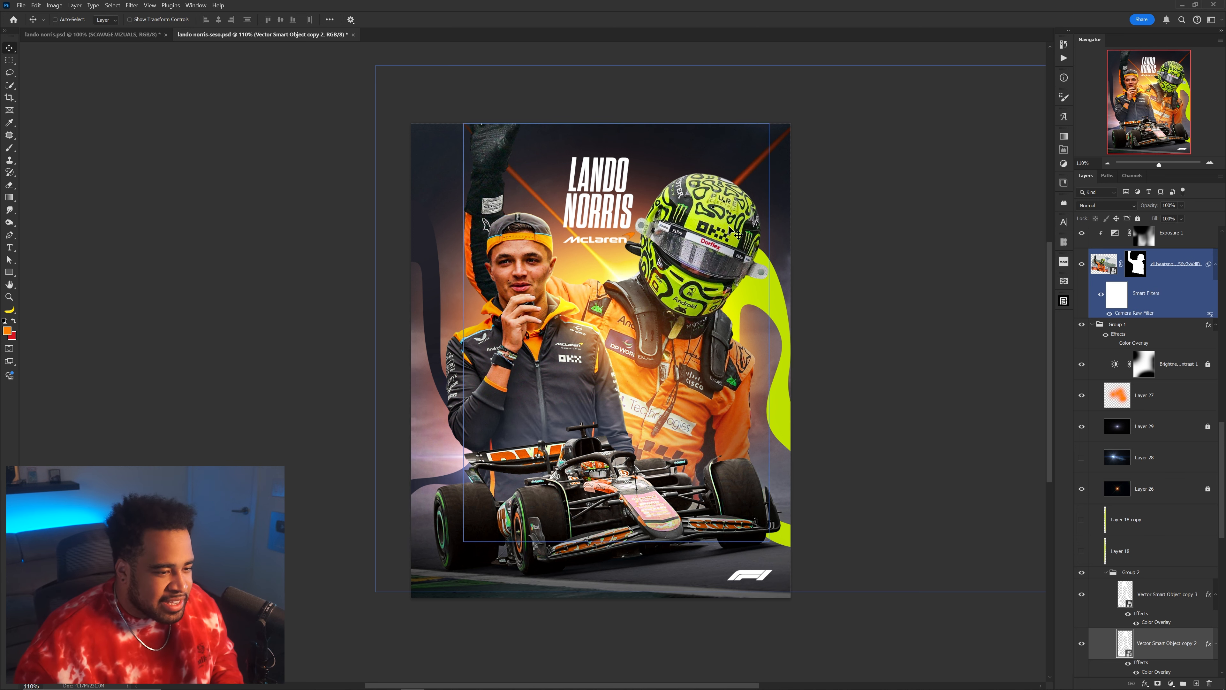
pyautogui.hotkey('alt', ']')
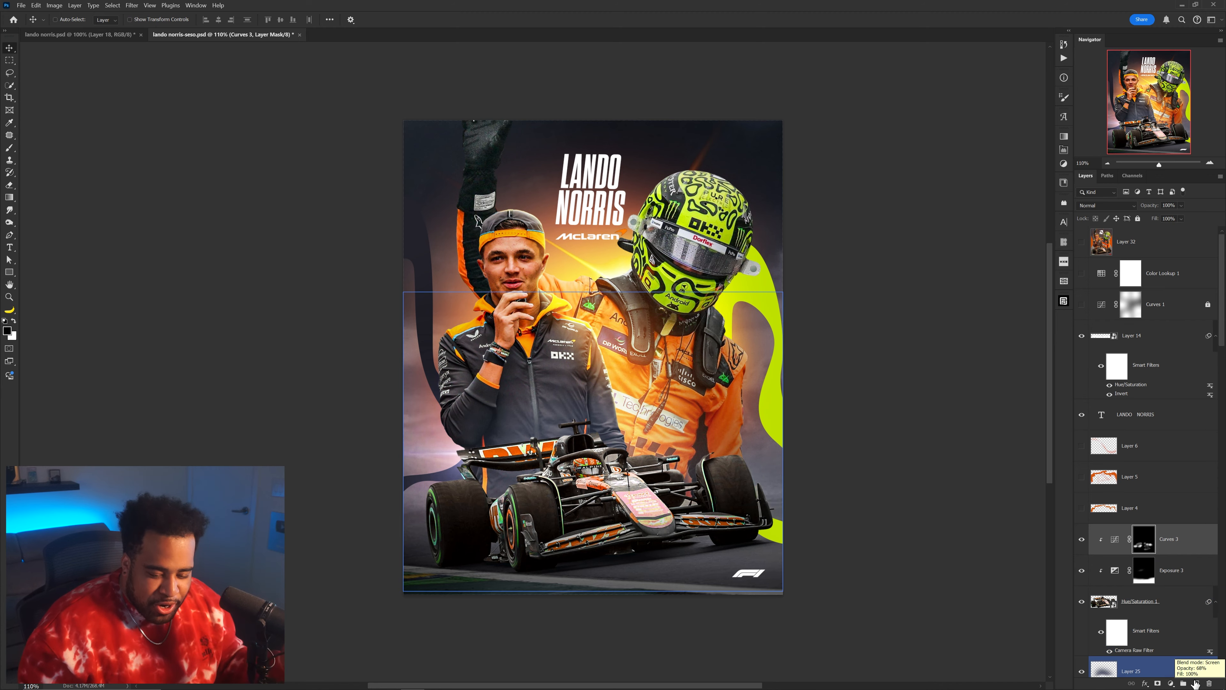
# Step: Create a clipped layer above Curves 3 and pick a pale lavender foreground colour, RGB 192, 191, 236, based on the background glow
pyautogui.click(1196, 684)
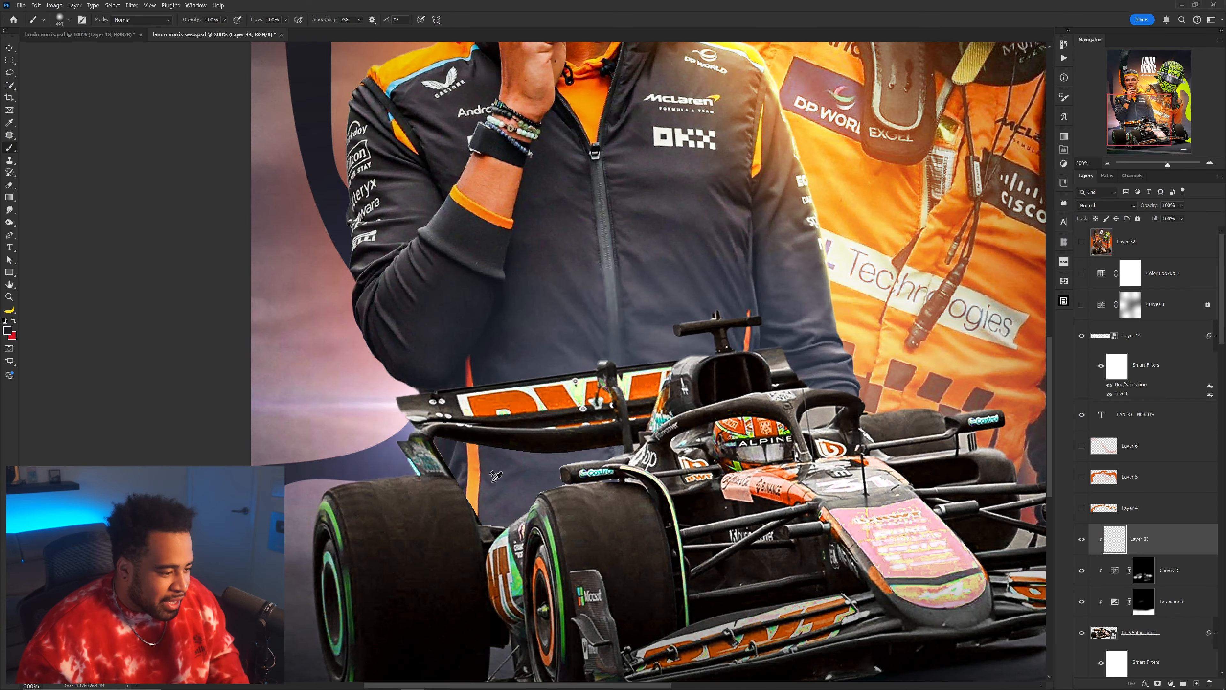
pyautogui.scroll(2, 567, 425)
pyautogui.press('i')
pyautogui.click(528, 356)
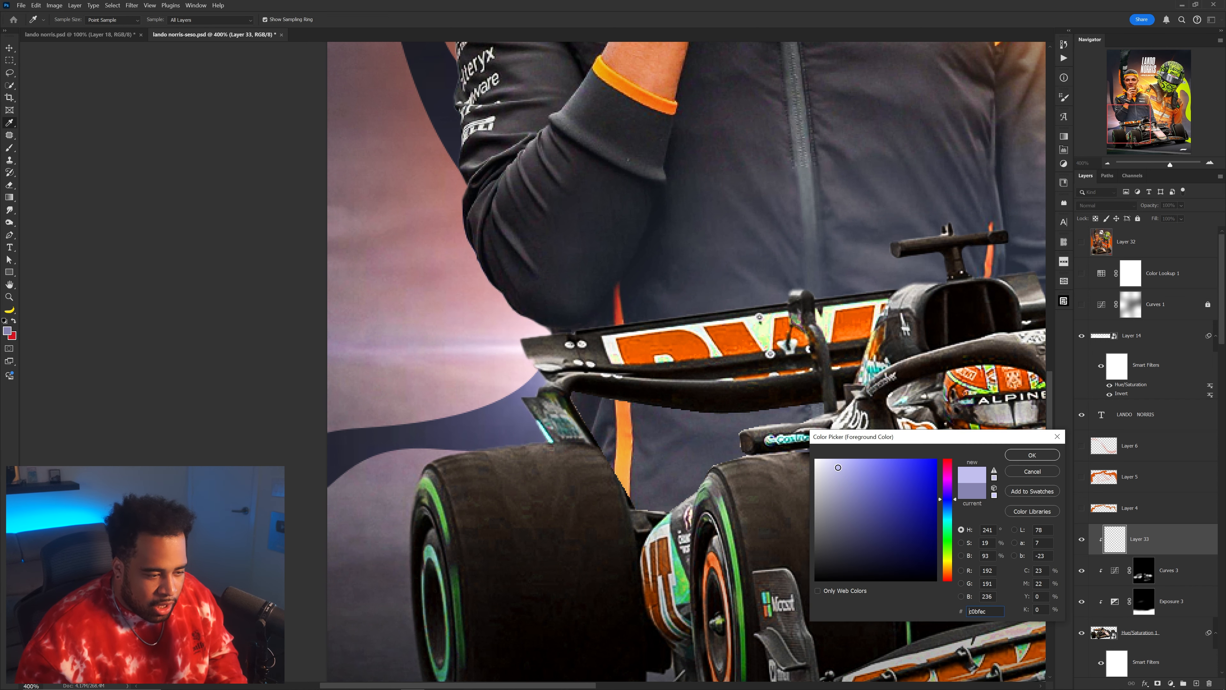
# Step: Paint a thin, soft lavender highlight in straight segments along the upper edge of the race car's rear wing
pyautogui.scroll(1, 617, 340)
pyautogui.moveTo(702, 354); pyautogui.dragTo(410, 354)
pyautogui.keyDown('alt'); pyautogui.click(817, 313); pyautogui.keyUp('alt')
pyautogui.scroll(-6, 862, 269)
pyautogui.scroll(4, 869, 263)
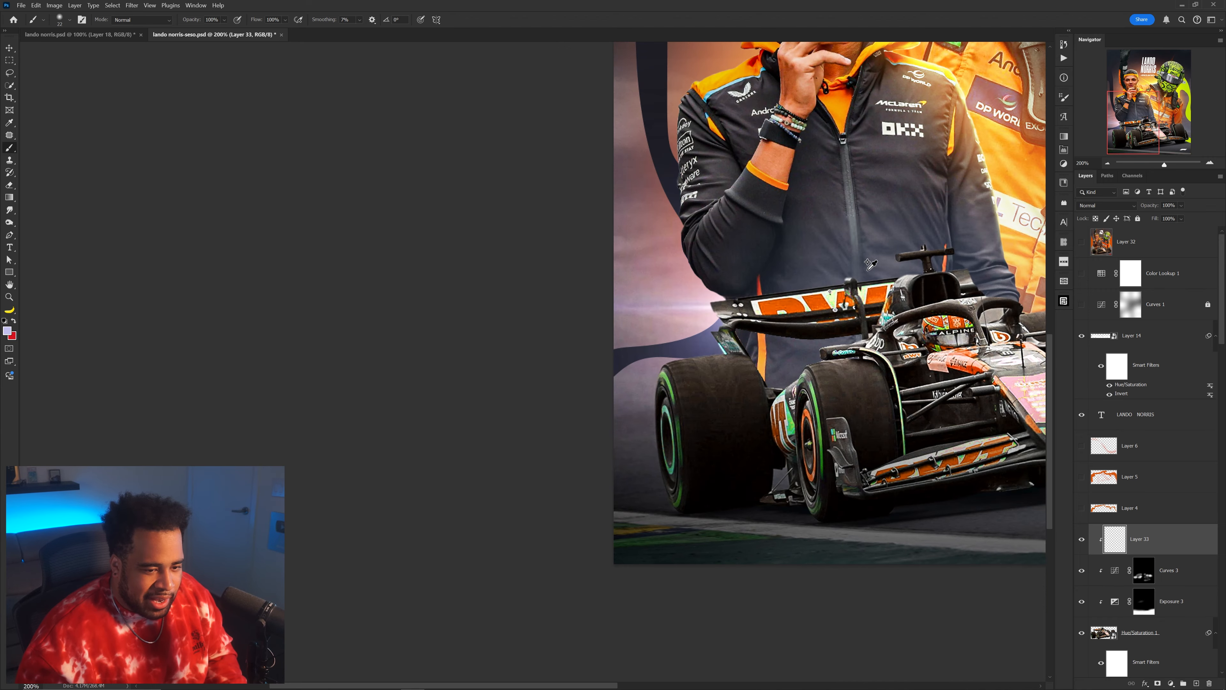
pyautogui.scroll(4, 887, 269)
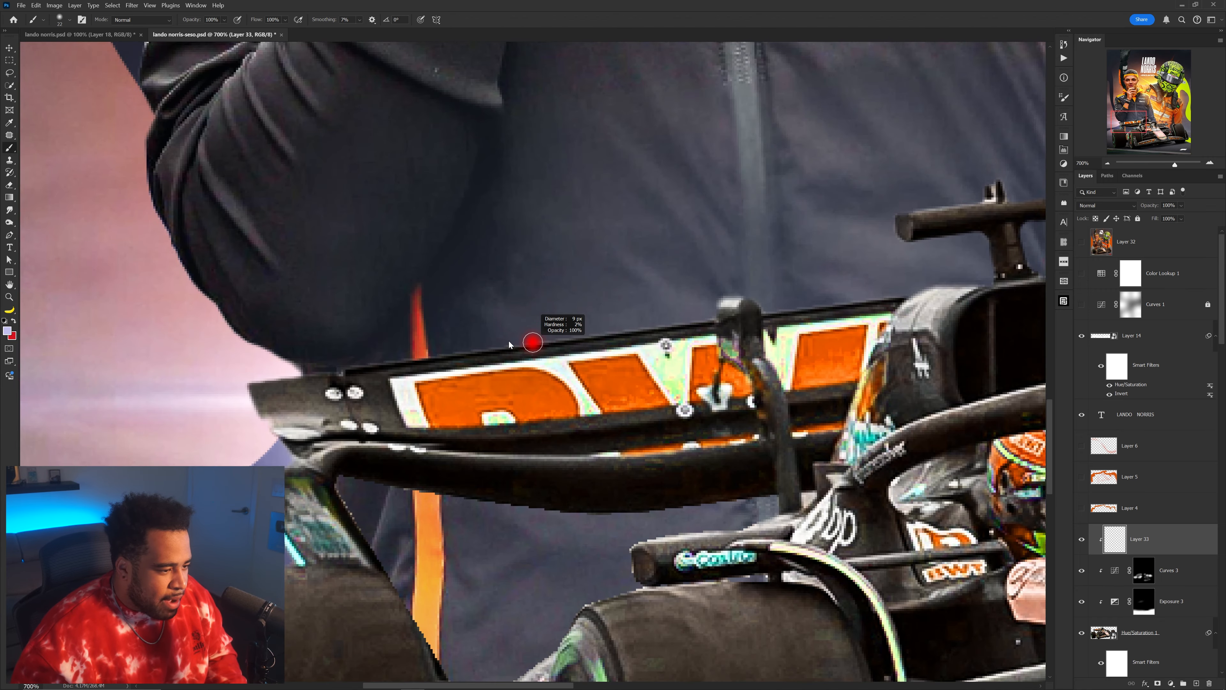
pyautogui.moveTo(509, 341); pyautogui.dragTo(505, 341)
pyautogui.scroll(1, 335, 359)
pyautogui.moveTo(349, 362); pyautogui.dragTo(343, 362)
pyautogui.click(237, 385)
pyautogui.keyDown('shift'); pyautogui.click(427, 360); pyautogui.keyUp('shift')
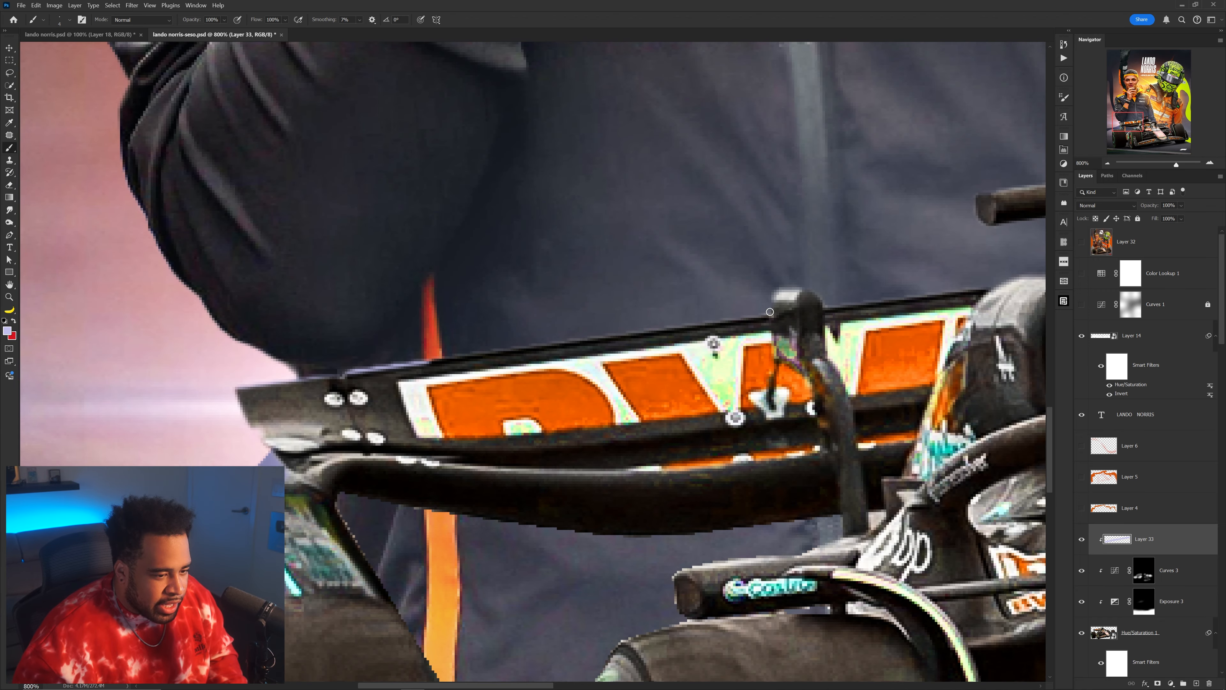
pyautogui.keyDown('shift'); pyautogui.click(770, 312); pyautogui.keyUp('shift')
# Step: Dab a large soft lavender glow at 12% opacity over the rear of the race car on clipped Layer 35
pyautogui.scroll(4, 769, 312)
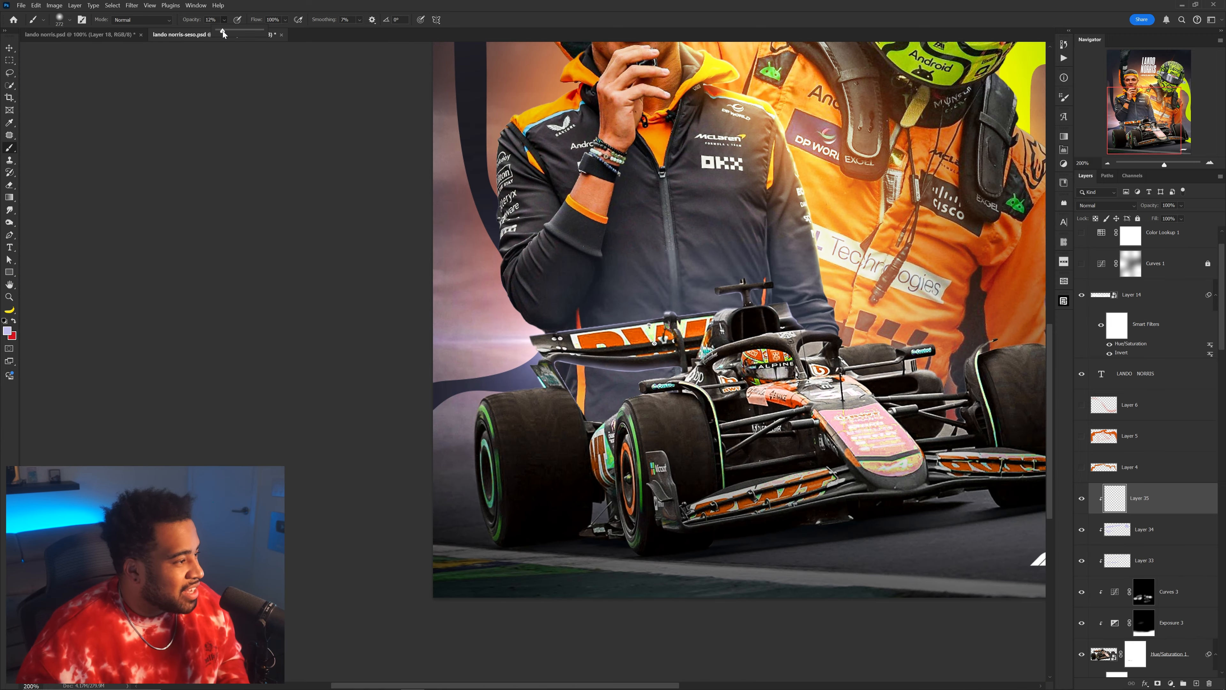
pyautogui.click(613, 391)
pyautogui.click(648, 392)
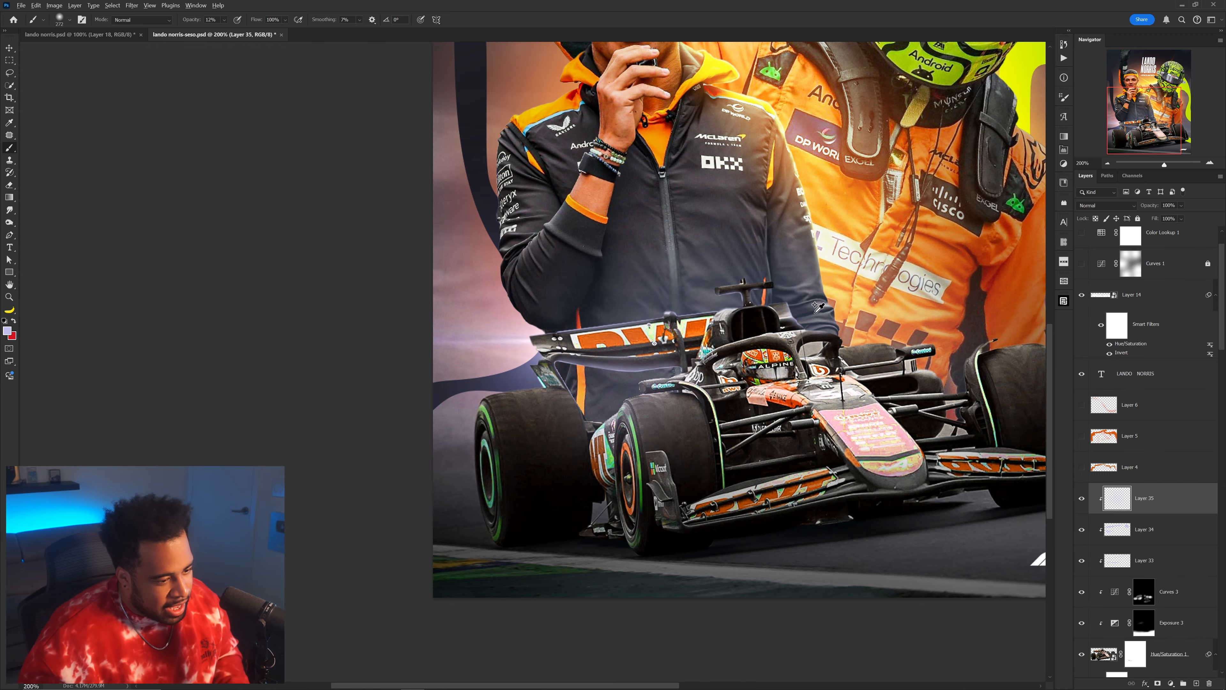
pyautogui.scroll(-4, 815, 304)
pyautogui.scroll(3, 820, 318)
pyautogui.scroll(1, 765, 330)
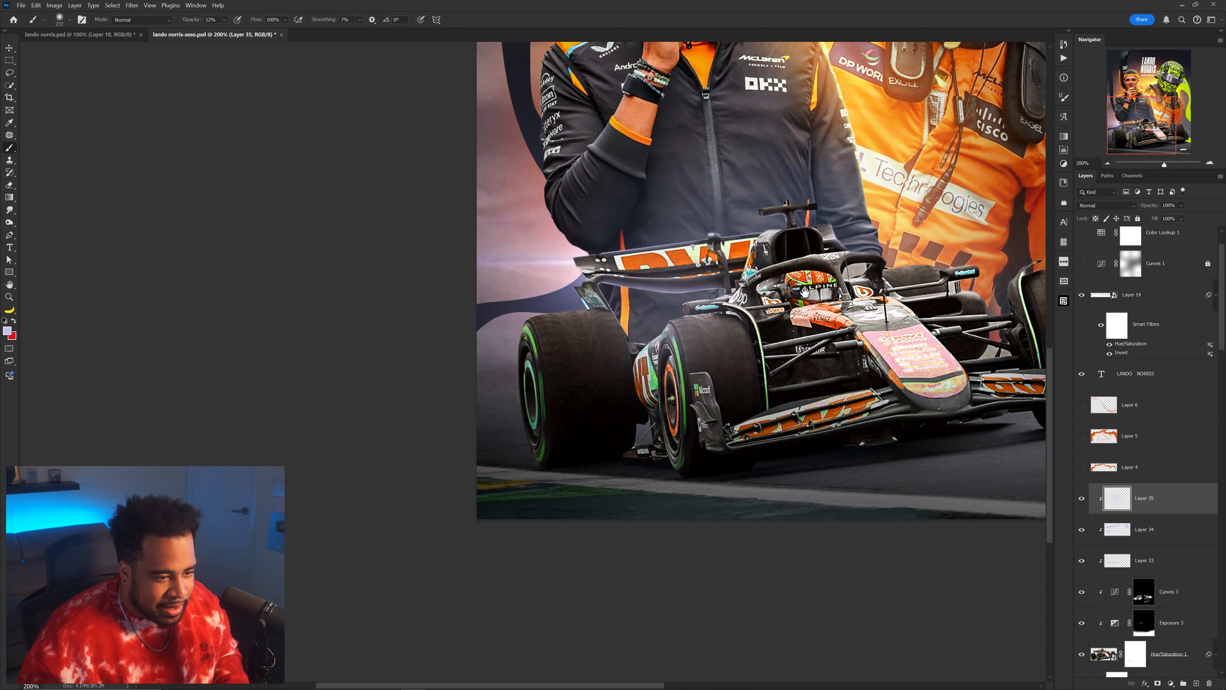
pyautogui.moveTo(805, 291); pyautogui.dragTo(793, 315)
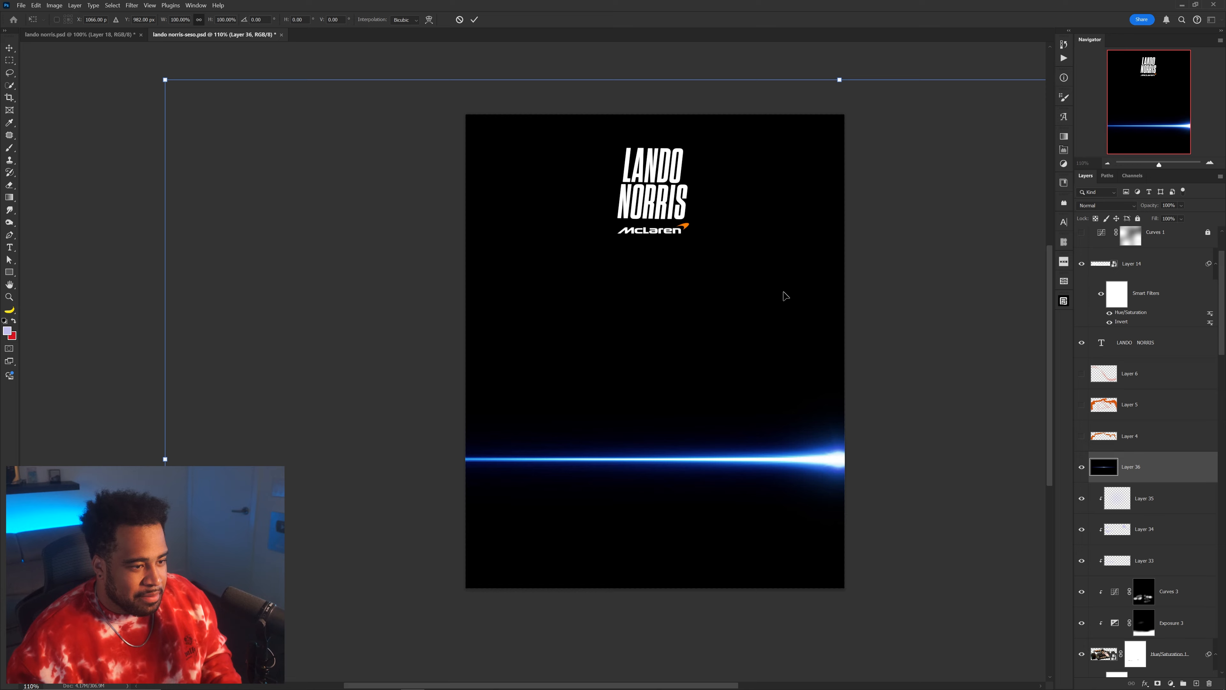
# Step: Scale down and tilt the blue streak flare on Layer 36 over the race car, and set its blending mode to Screen
pyautogui.moveTo(782, 295); pyautogui.dragTo(556, 63)
pyautogui.press('Return')
pyautogui.click(1105, 205)
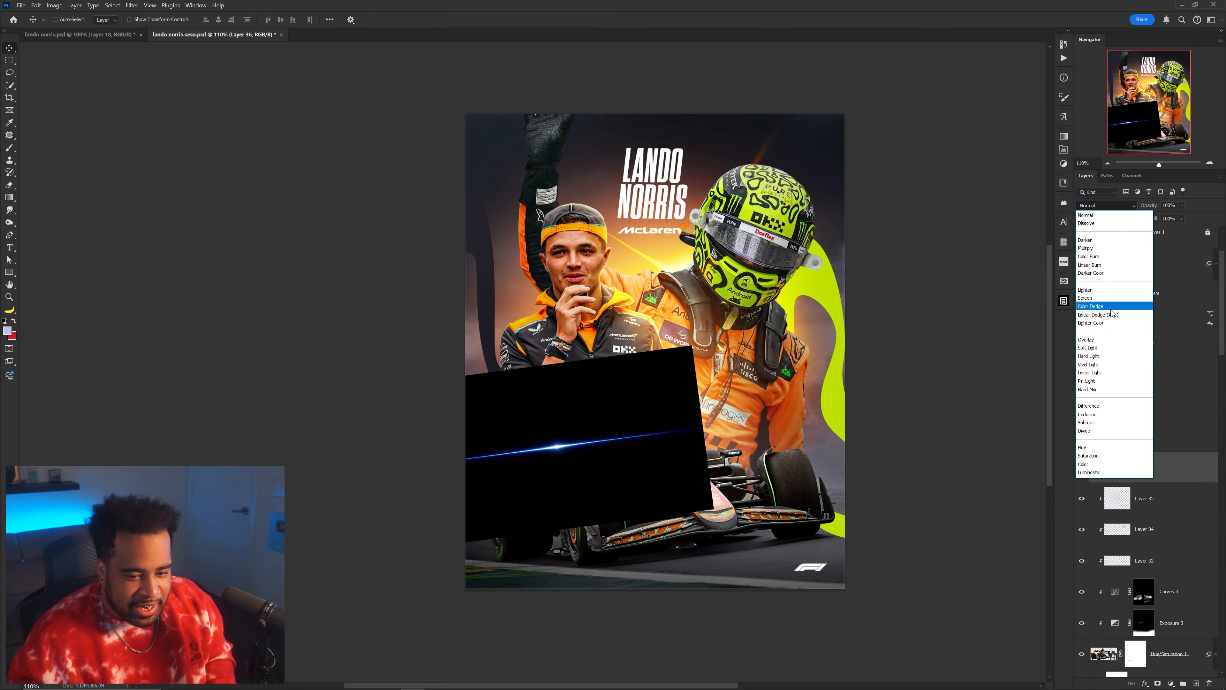
pyautogui.click(1105, 300)
# Step: Reshape and reposition the blended blue streak flare on the race car with Free Transform
pyautogui.hotkey('ctrl', 't')
pyautogui.hotkey('ctrl', '+')
pyautogui.hotkey('ctrl', '+')
pyautogui.moveTo(807, 115); pyautogui.dragTo(788, 270)
pyautogui.moveTo(831, 231); pyautogui.dragTo(804, 220)
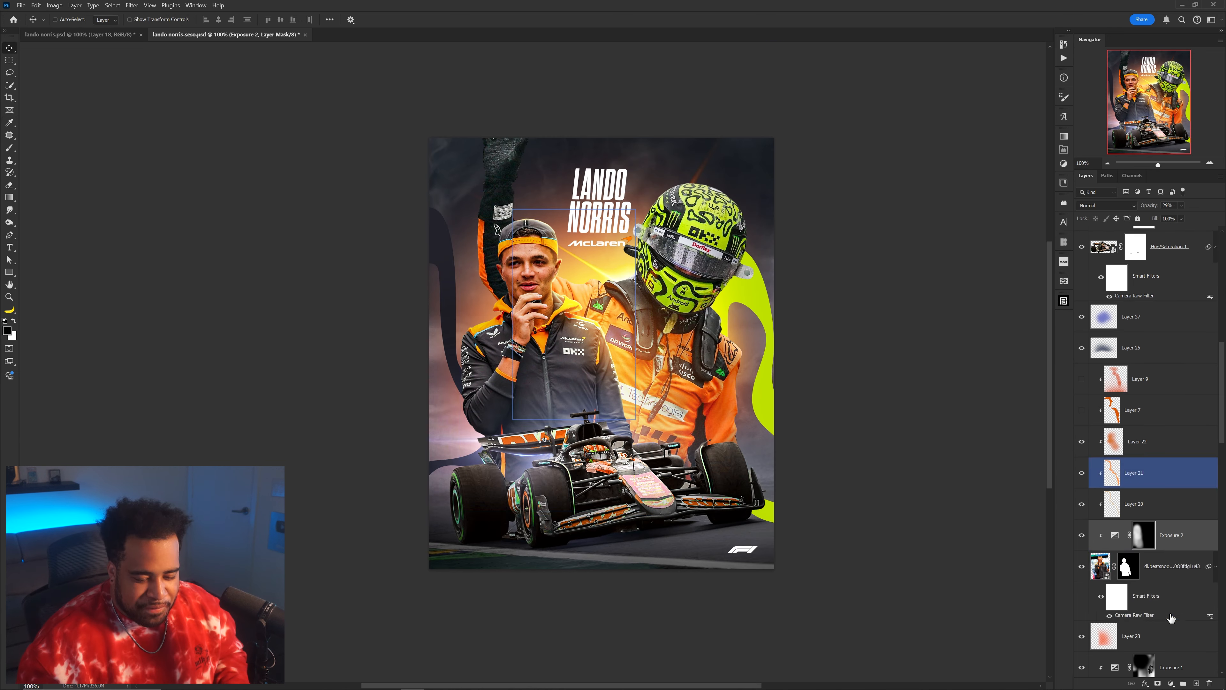
# Step: Delete the hidden Layer 9 and Layer 7 above the front driver and select the front driver's layer mask
pyautogui.click(1163, 613)
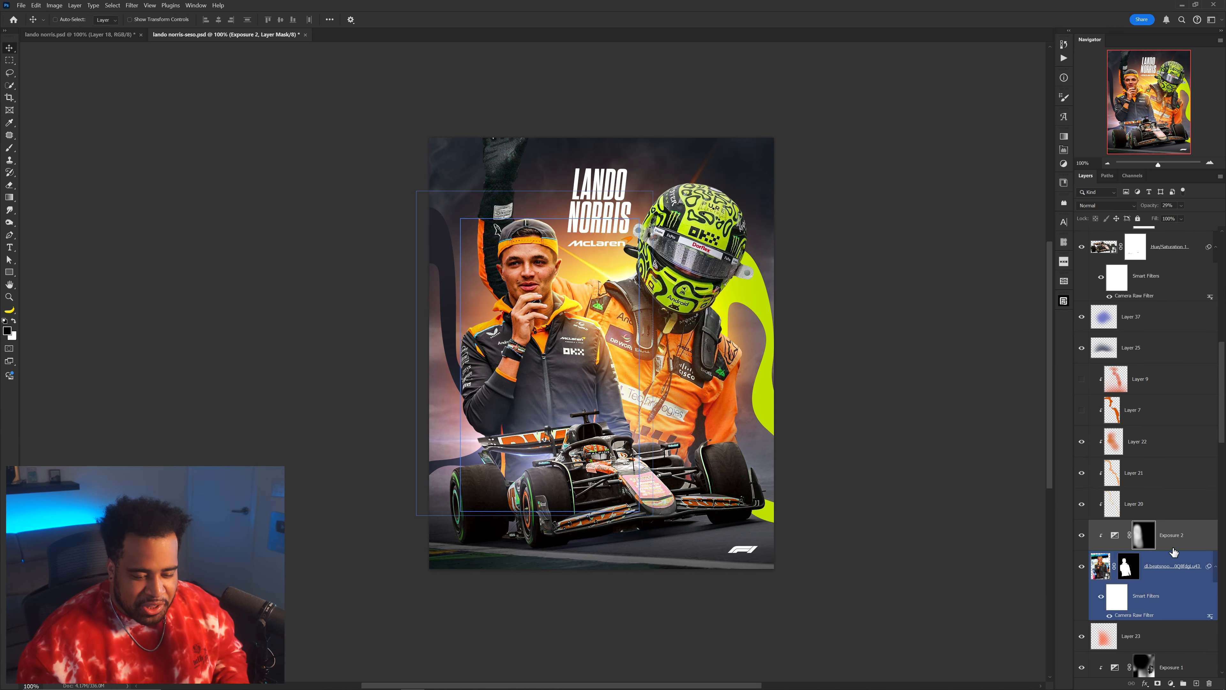
pyautogui.click(1175, 549)
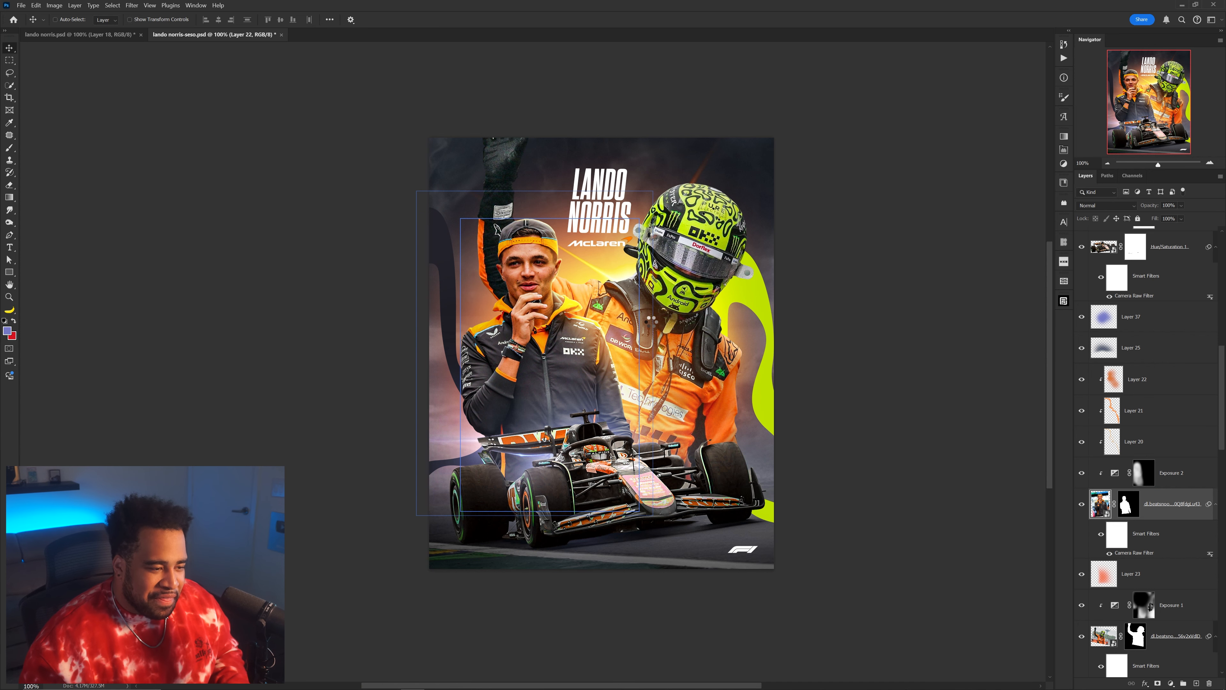
pyautogui.doubleClick(1131, 627)
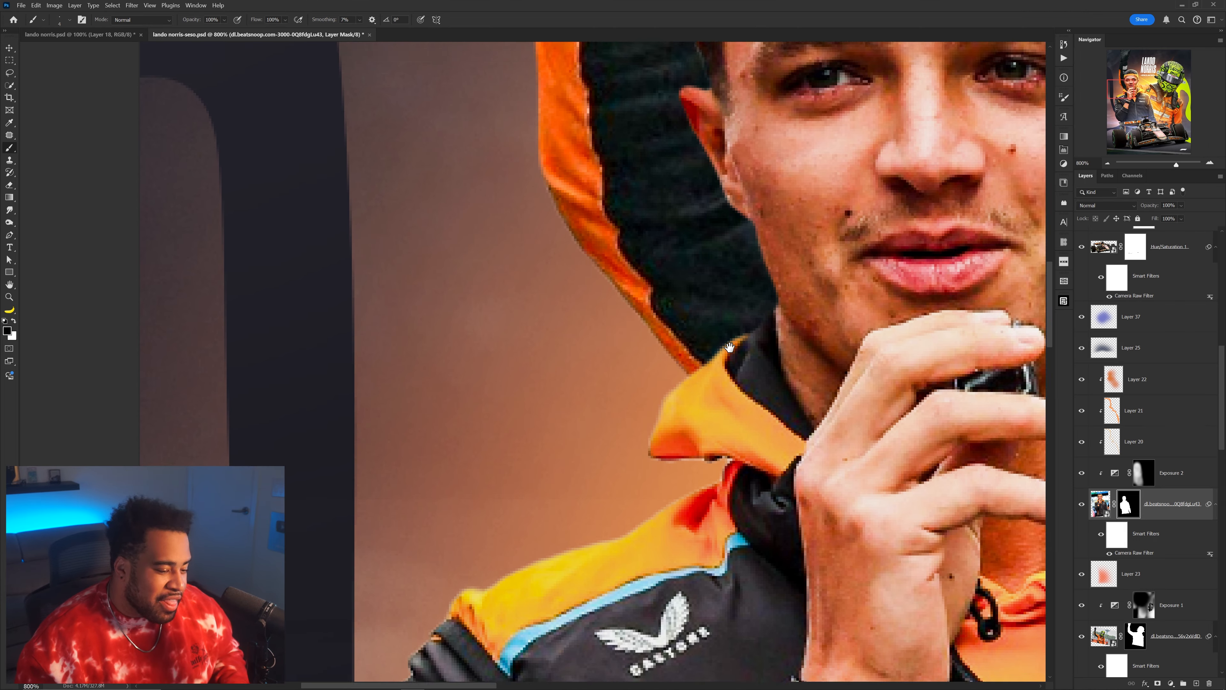
# Step: Clean the front driver's cutout by brushing black on his layer mask along the collar, shoulder and sleeve edges
pyautogui.scroll(5, 693, 375)
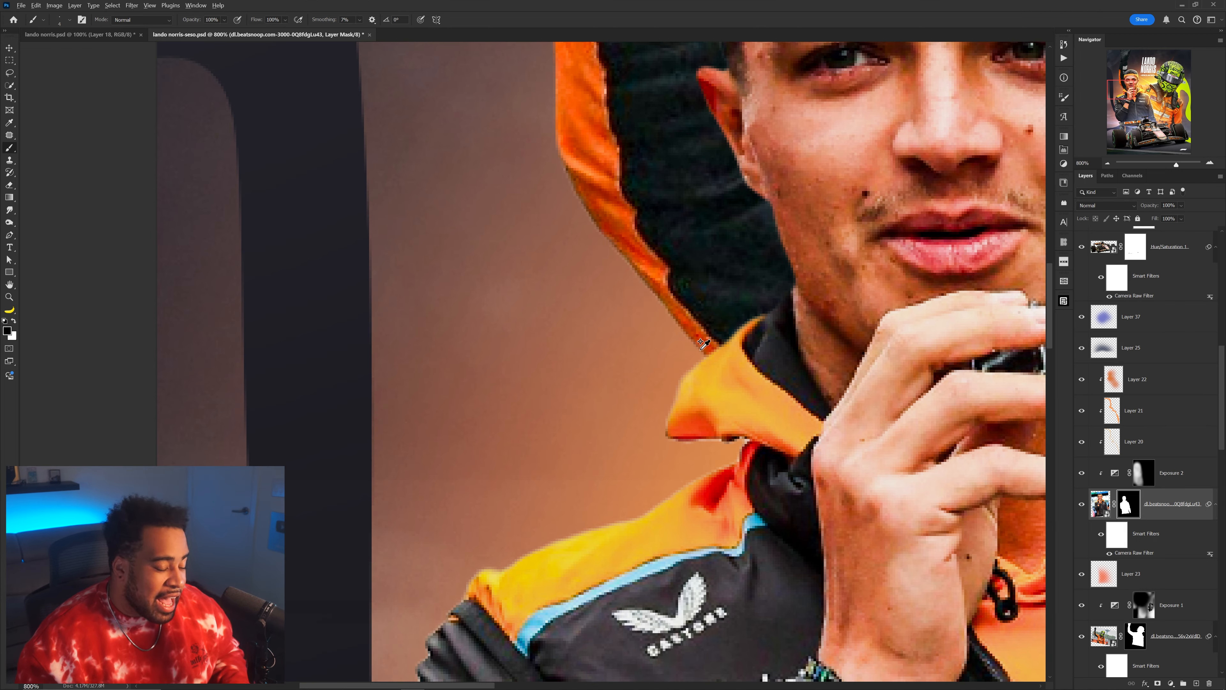
pyautogui.moveTo(693, 374)
pyautogui.mouseDown()
pyautogui.moveTo(659, 416)
pyautogui.moveTo(686, 532)
pyautogui.moveTo(781, 526)
pyautogui.moveTo(789, 537)
pyautogui.mouseUp()
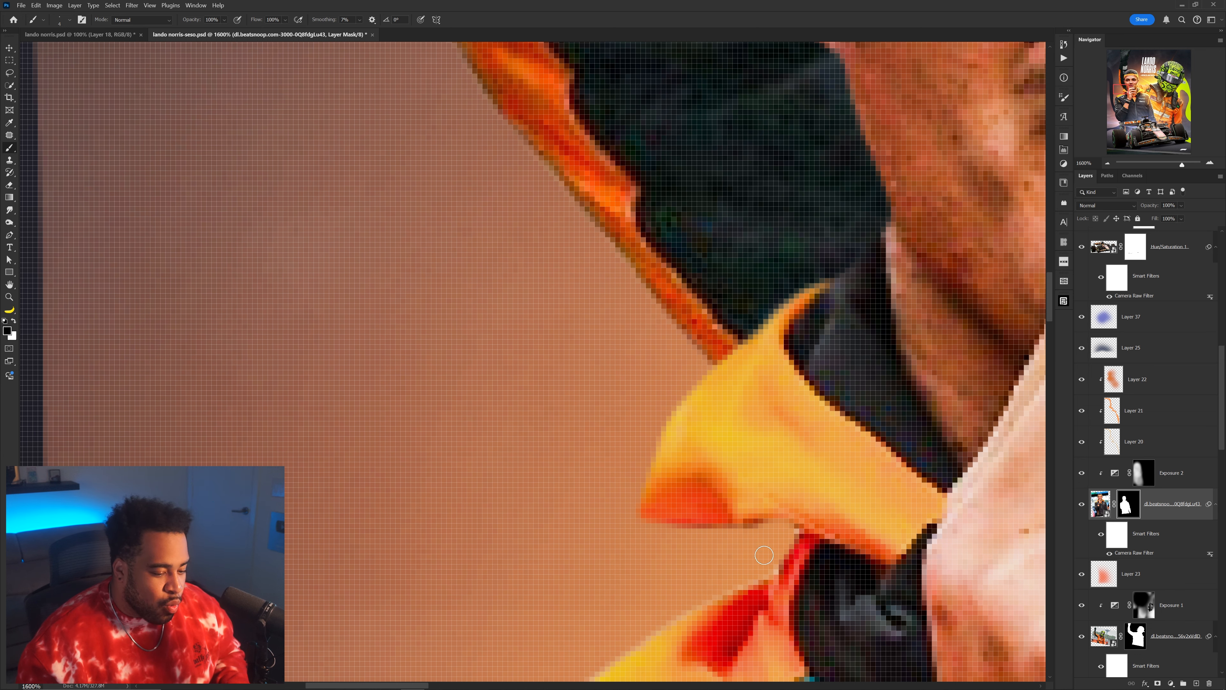
pyautogui.moveTo(758, 490); pyautogui.dragTo(917, 249)
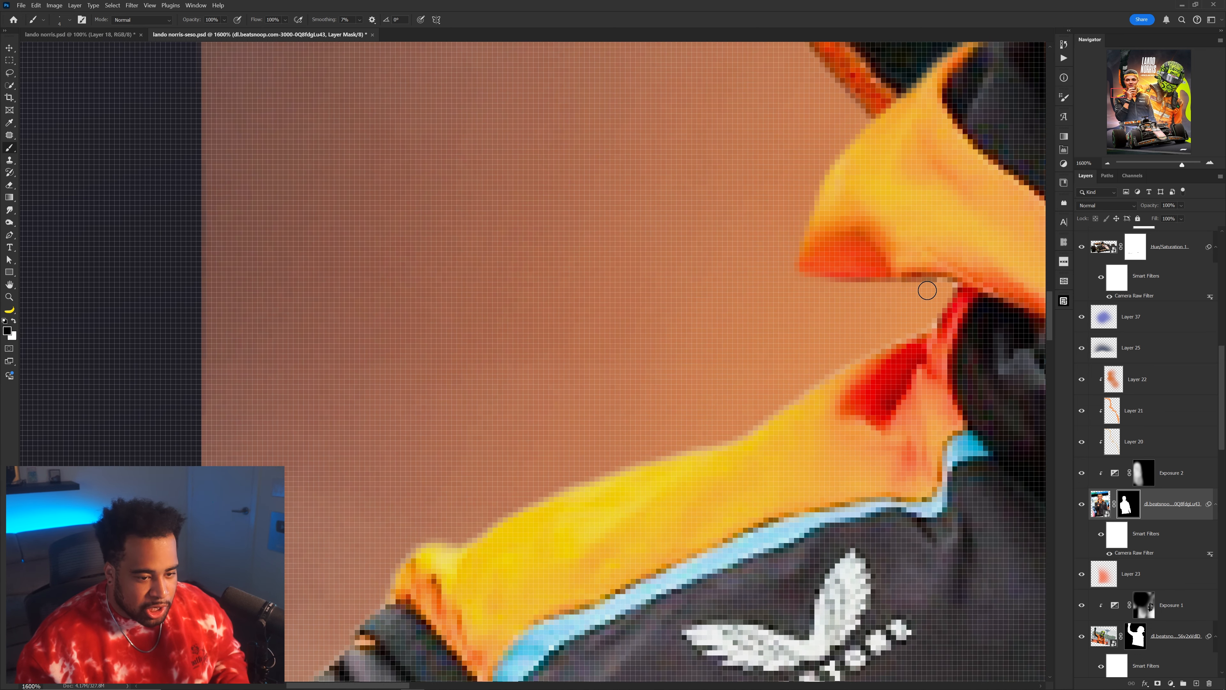
pyautogui.moveTo(696, 443)
pyautogui.mouseDown()
pyautogui.moveTo(960, 274)
pyautogui.moveTo(838, 301)
pyautogui.moveTo(681, 384)
pyautogui.moveTo(654, 415)
pyautogui.mouseUp()
pyautogui.moveTo(647, 416)
pyautogui.mouseDown()
pyautogui.moveTo(831, 190)
pyautogui.moveTo(770, 268)
pyautogui.moveTo(741, 438)
pyautogui.mouseUp()
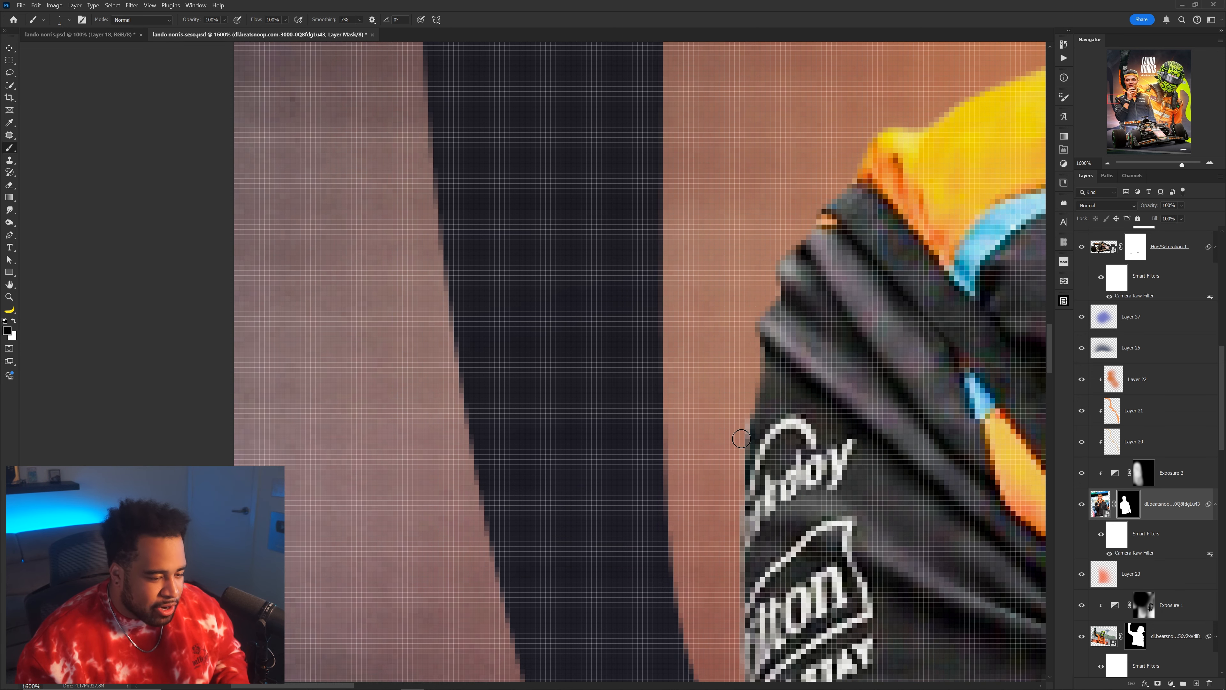
pyautogui.scroll(-10, 687, 293)
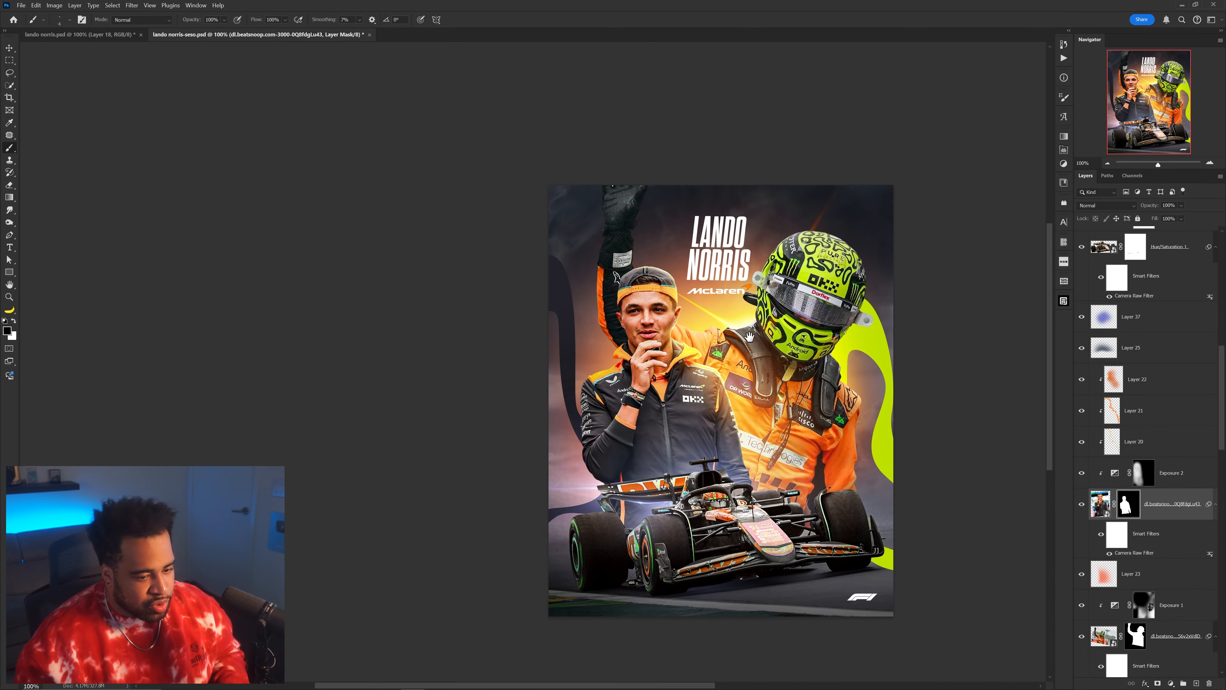
# Step: Merge all visible layers into a new layer above Layer 14 and apply the Field Blur effect to it
pyautogui.press('v')
pyautogui.scroll(1, 751, 338)
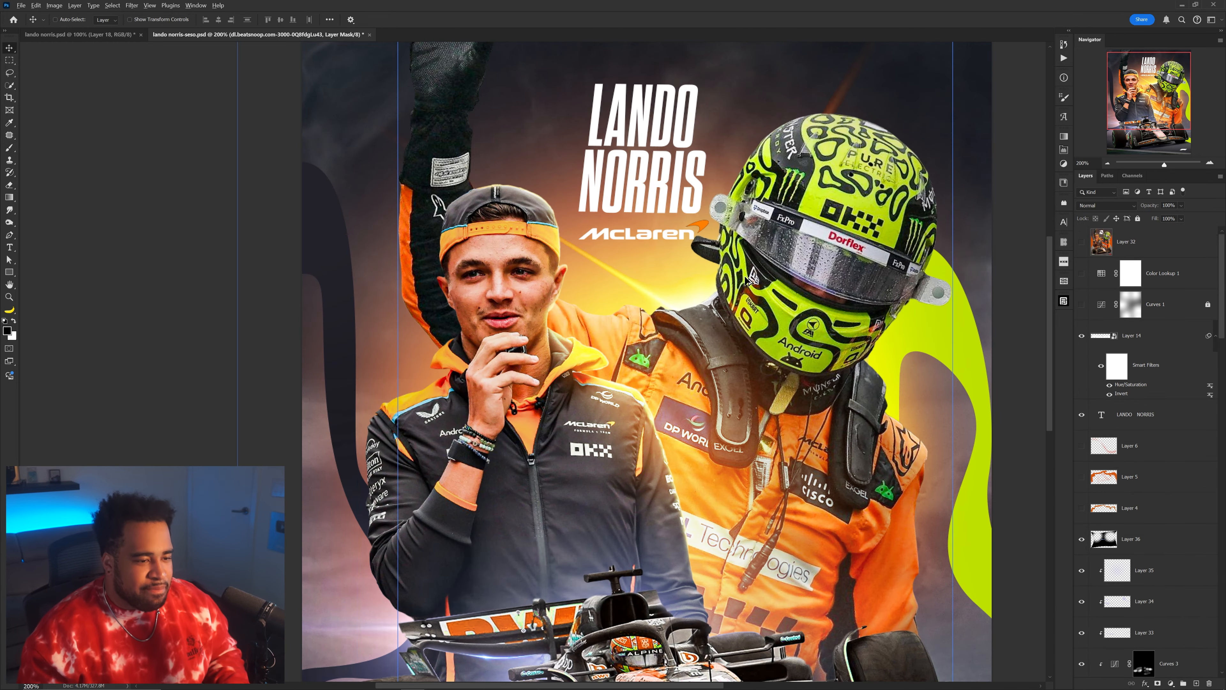
pyautogui.scroll(-1, 748, 289)
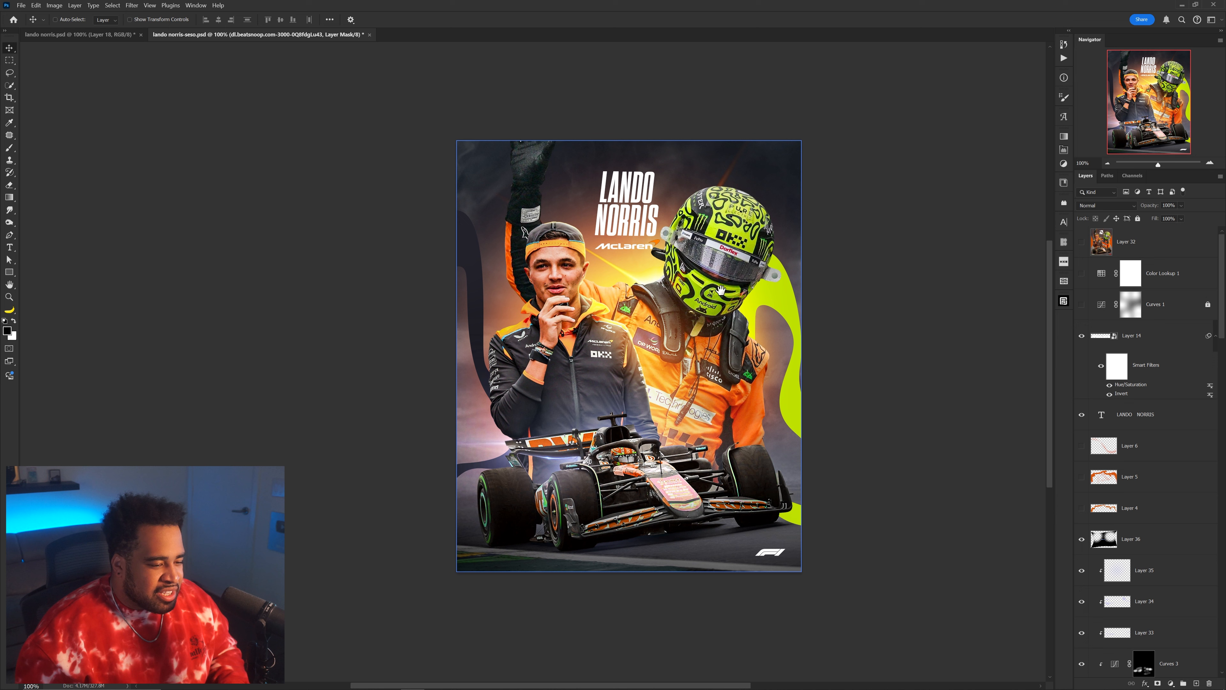
pyautogui.scroll(1, 734, 299)
pyautogui.hotkey('ctrl', 'shift', 'alt', 'e')
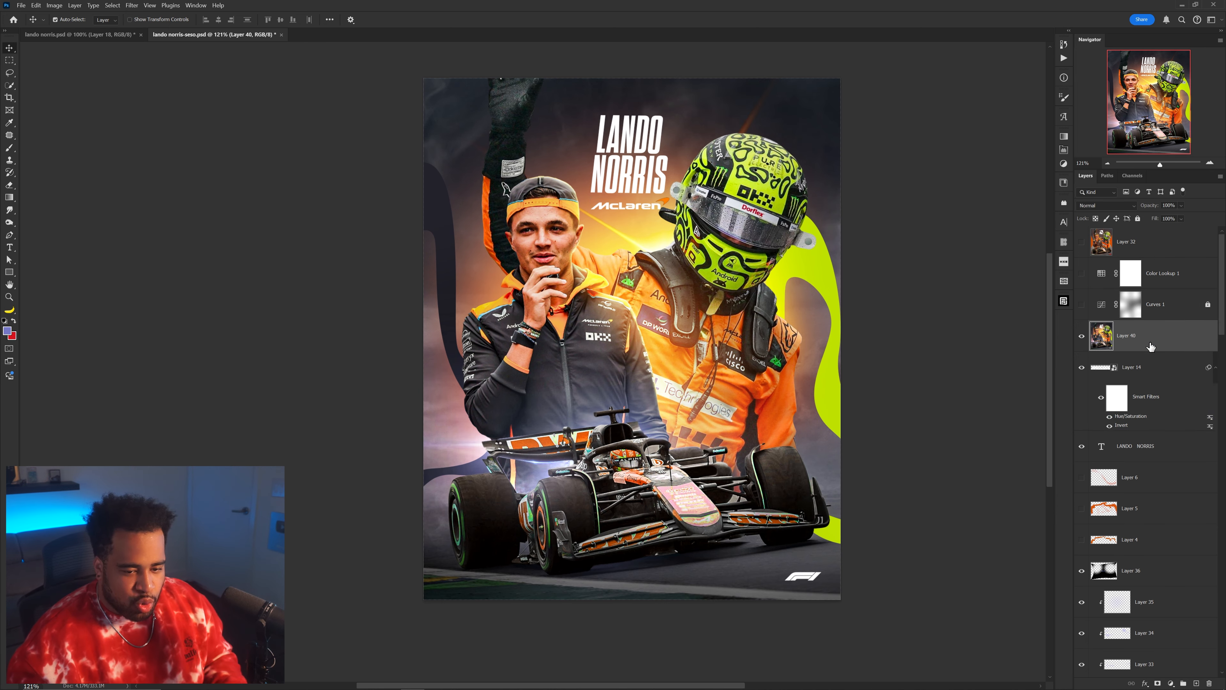
pyautogui.hotkey('ctrl', 'alt', 'f')
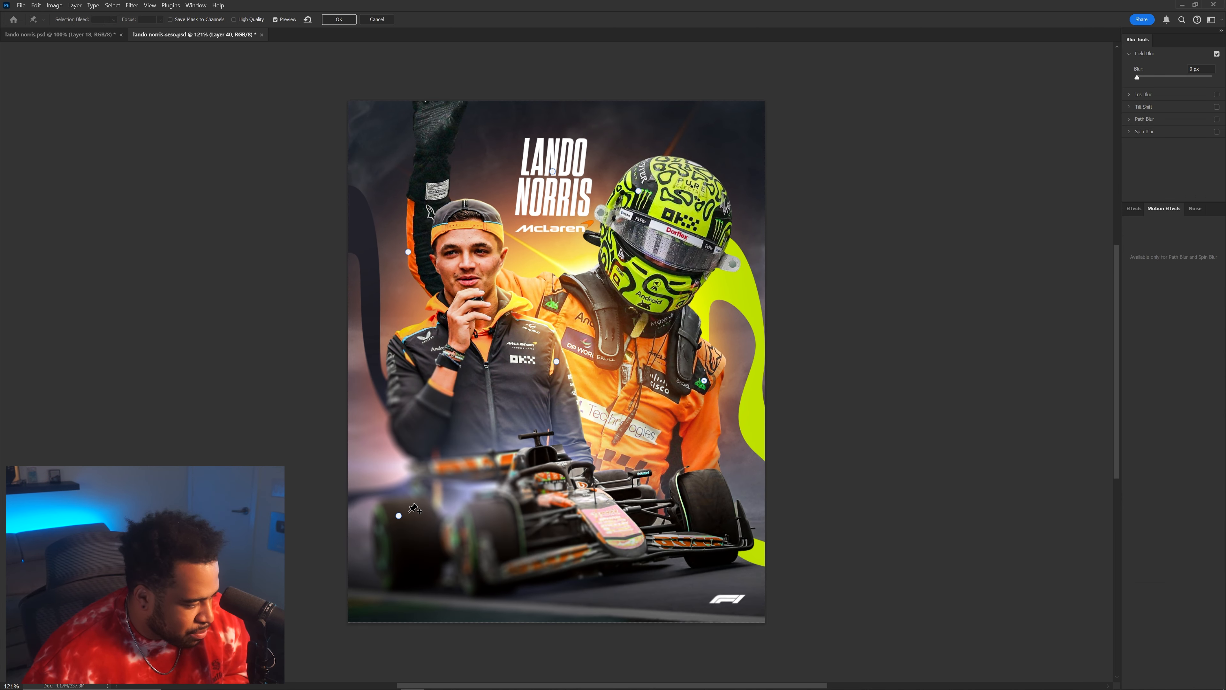
pyautogui.press('Return')
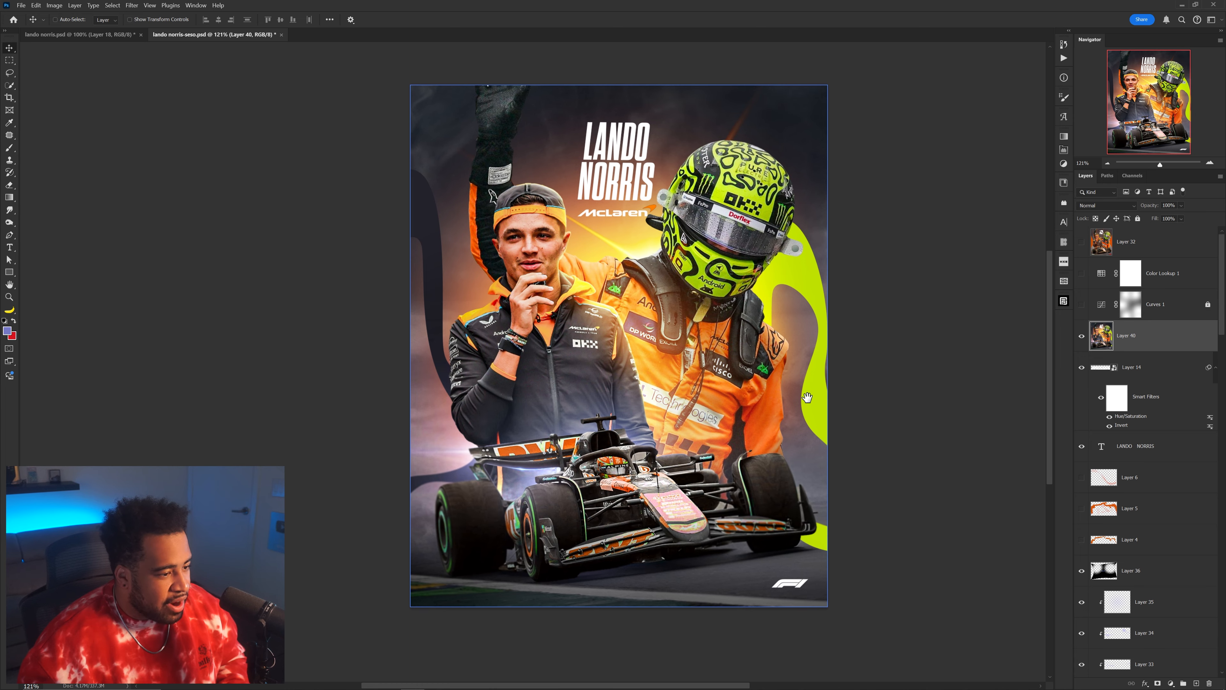
# Step: Compare the poster with and without the merged Layer 40
pyautogui.click(1081, 337)
pyautogui.click(1081, 336)
pyautogui.click(1081, 336)
pyautogui.click(1081, 337)
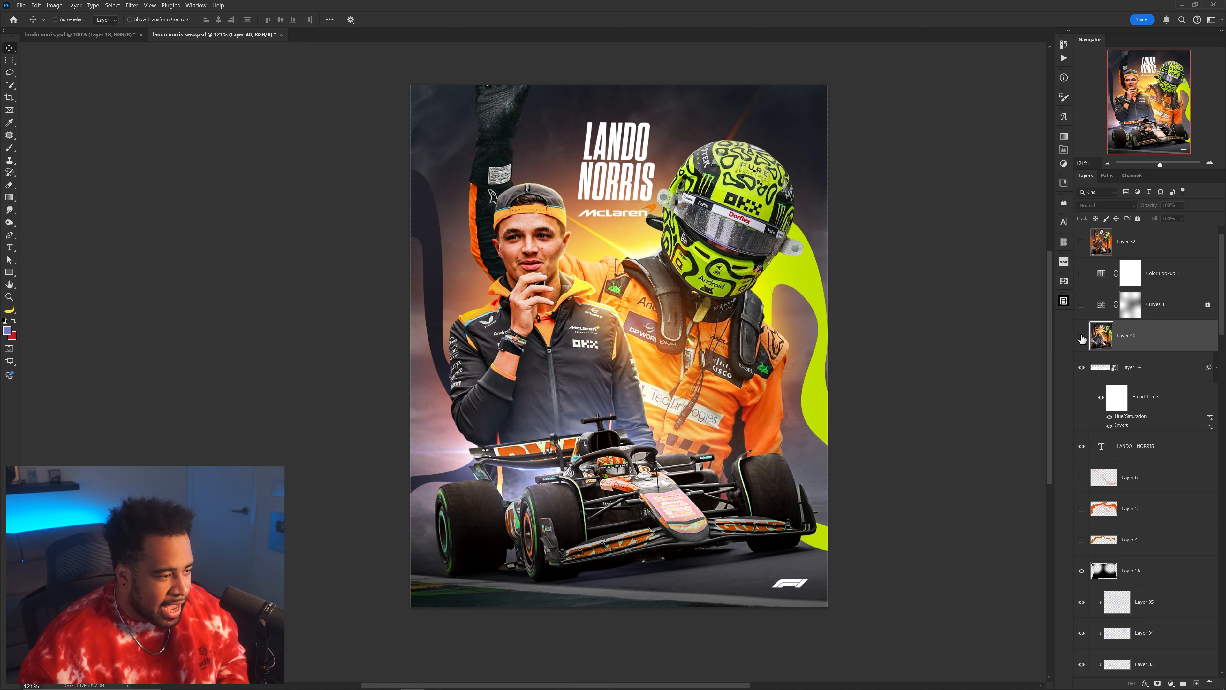
pyautogui.click(1081, 336)
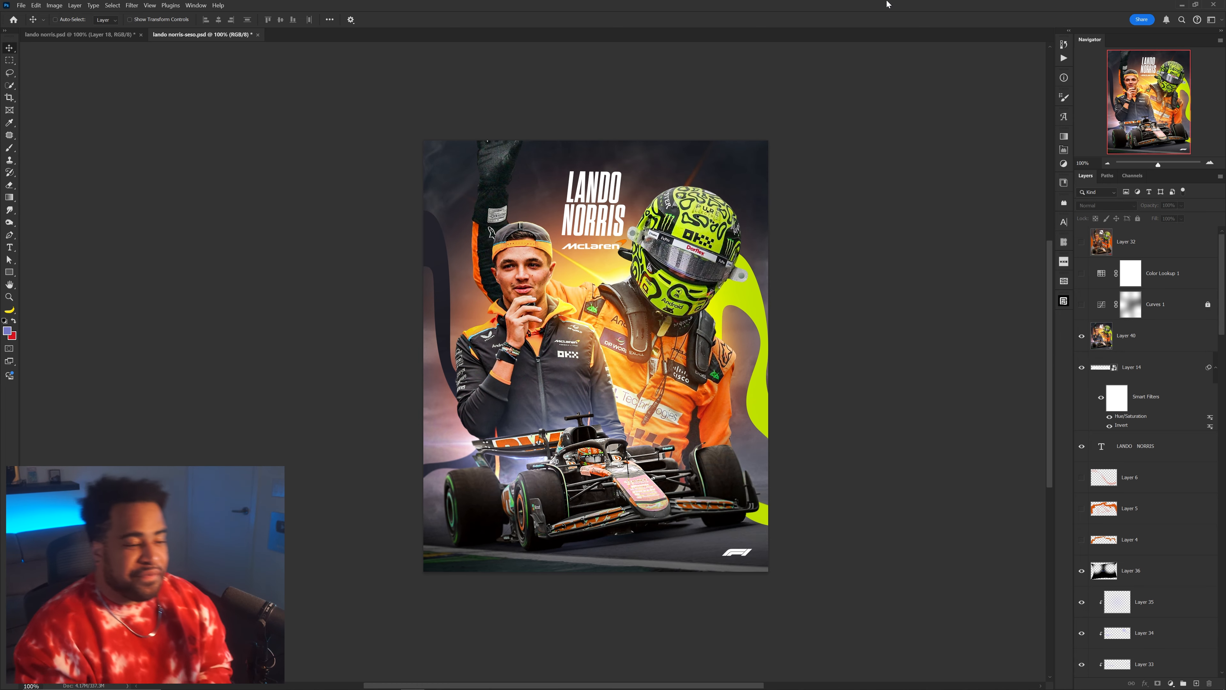
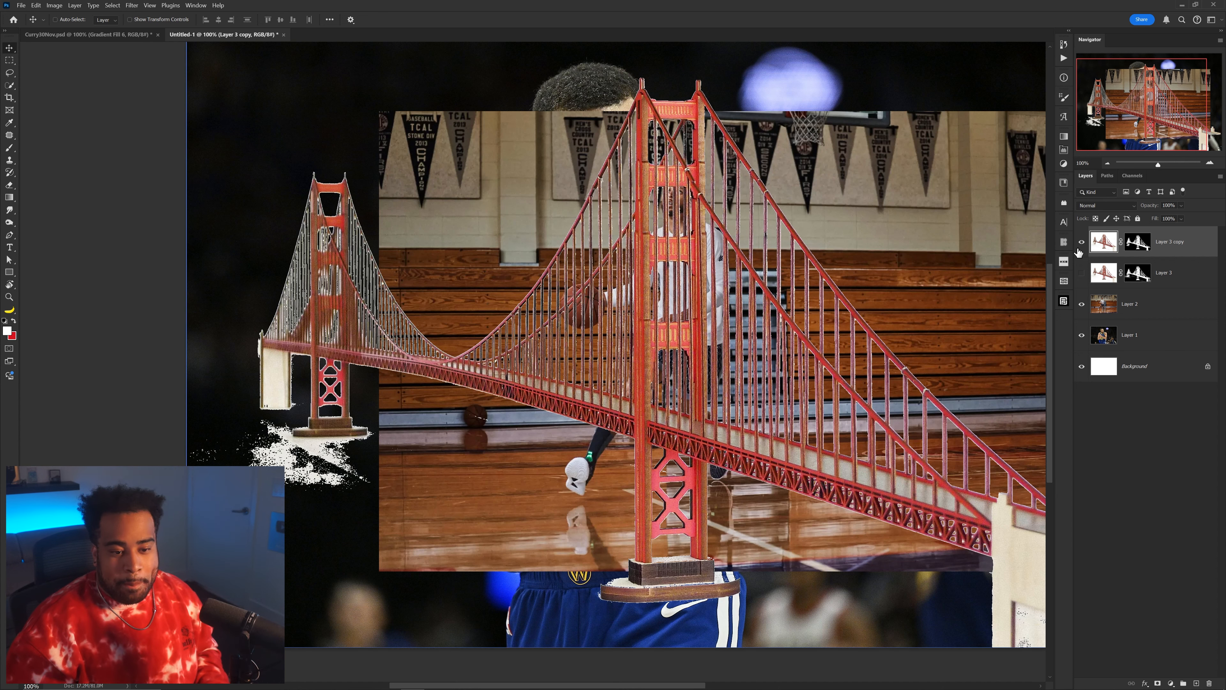
# Step: Hide the bridge cutout on Layer 3 copy and reposition the two Curry photos in Untitled-1
pyautogui.click(1080, 243)
pyautogui.scroll(-2, 768, 258)
pyautogui.moveTo(711, 299); pyautogui.dragTo(622, 297)
pyautogui.moveTo(840, 361); pyautogui.dragTo(739, 321)
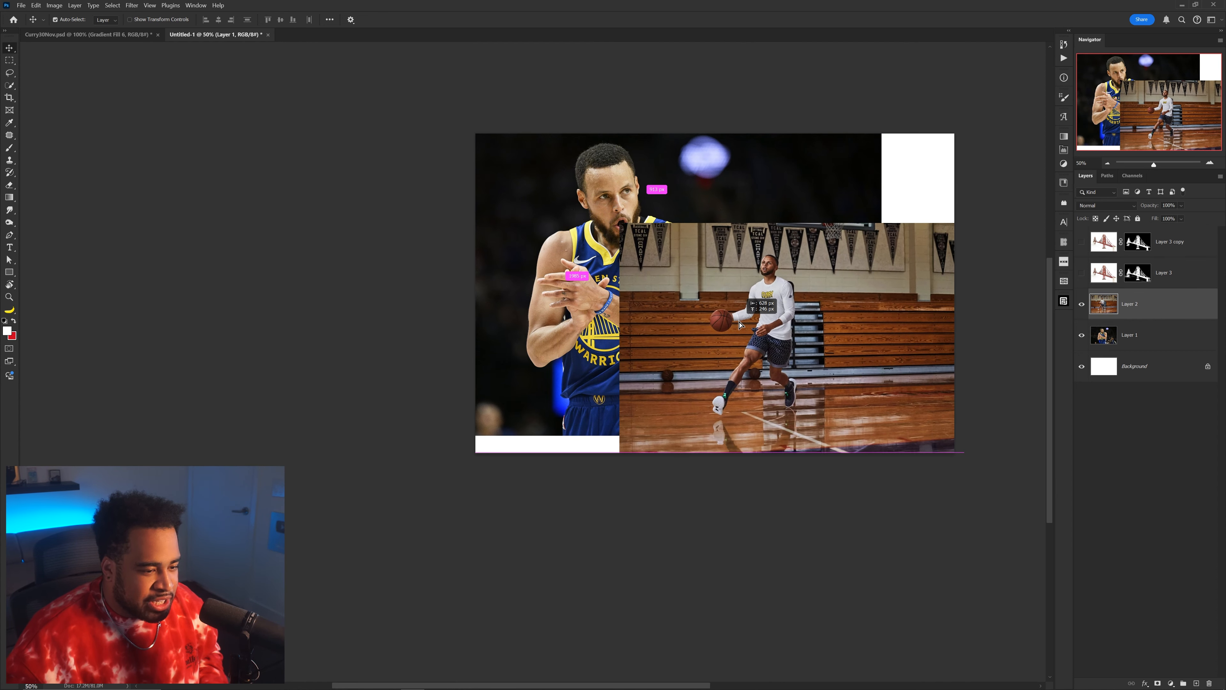
# Step: Examine the Curry30Nov.psd poster up close, checking it against the source photos in Untitled-1
pyautogui.click(117, 38)
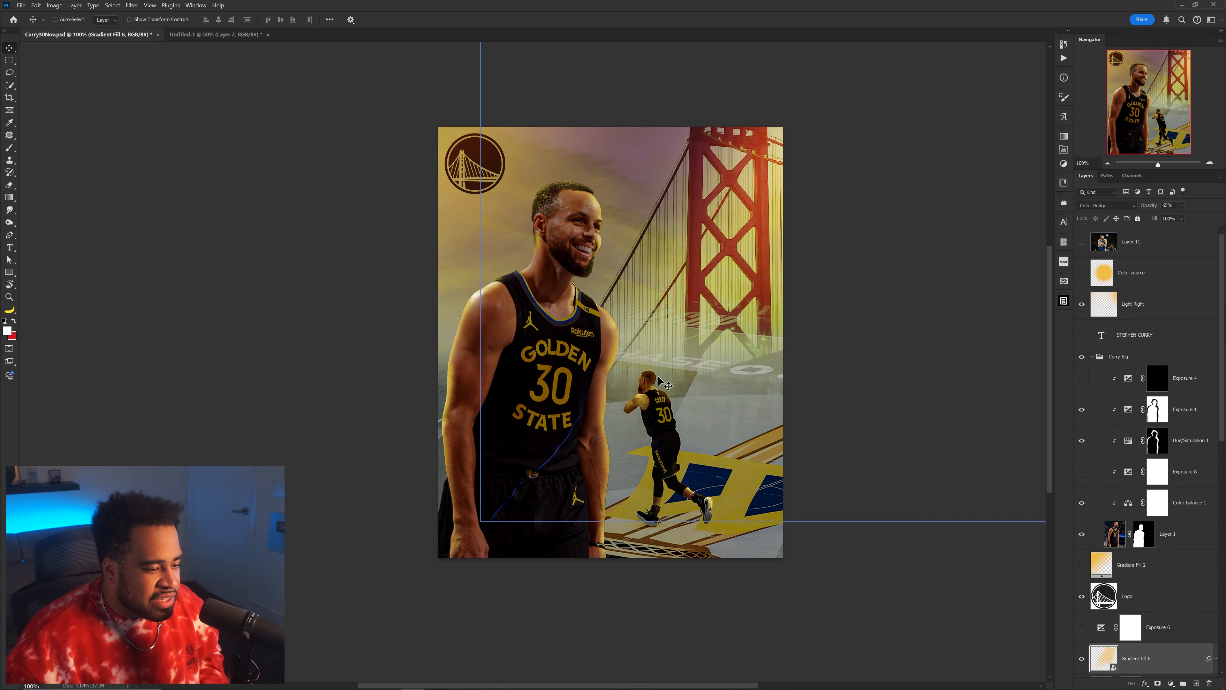
pyautogui.scroll(3, 675, 408)
pyautogui.scroll(-1, 675, 408)
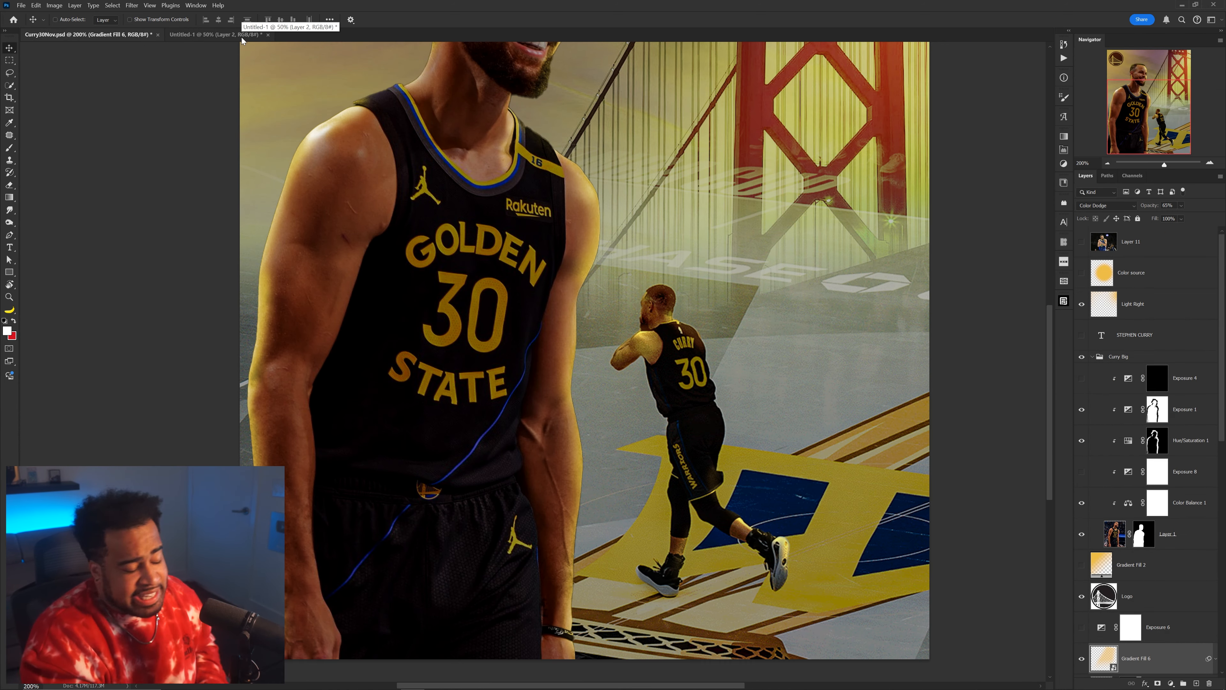
pyautogui.scroll(1, 241, 37)
pyautogui.click(195, 31)
pyautogui.click(129, 32)
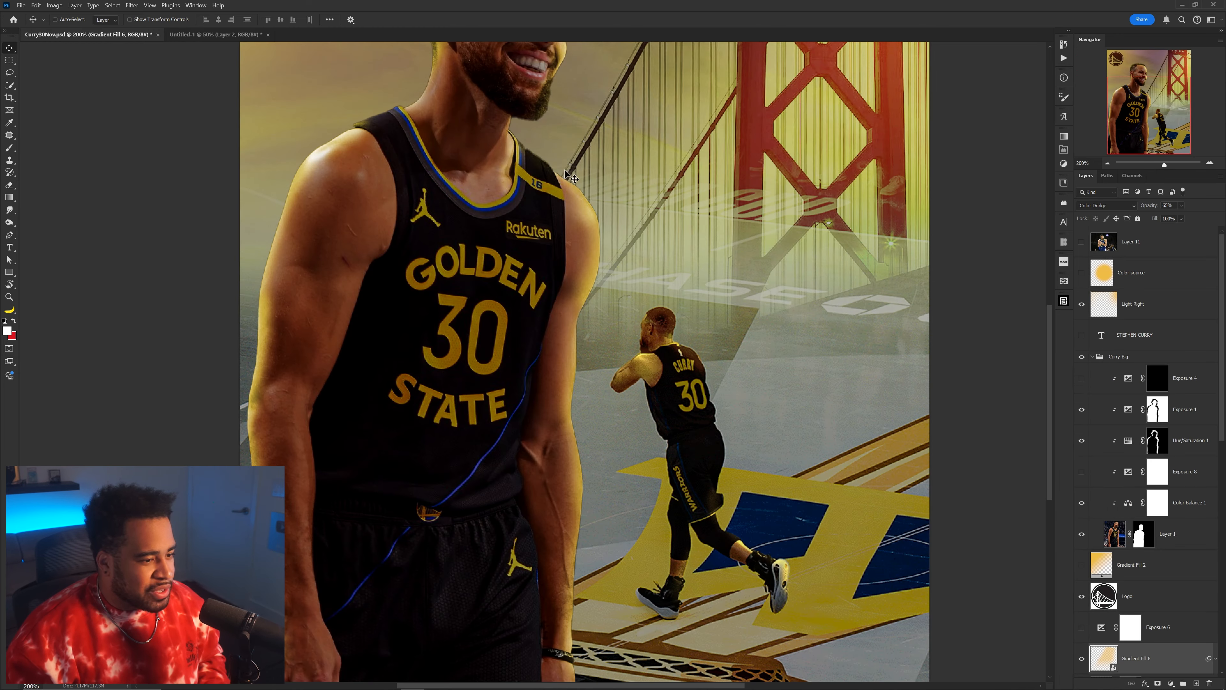
pyautogui.scroll(-3, 570, 176)
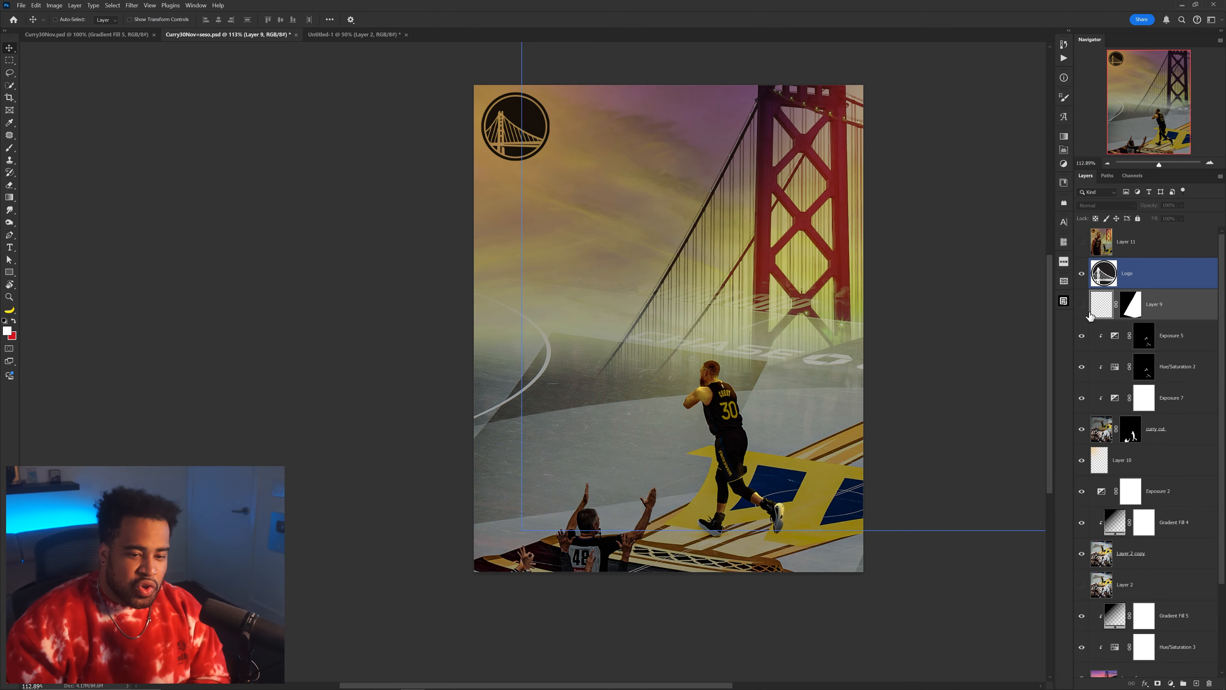
# Step: In Curry30Nov+seso.psd, delete Layer 9, Layer 10, the adjustments clipped to curry cut, Exposure 2 and Gradient Fill 4
pyautogui.click(1165, 307)
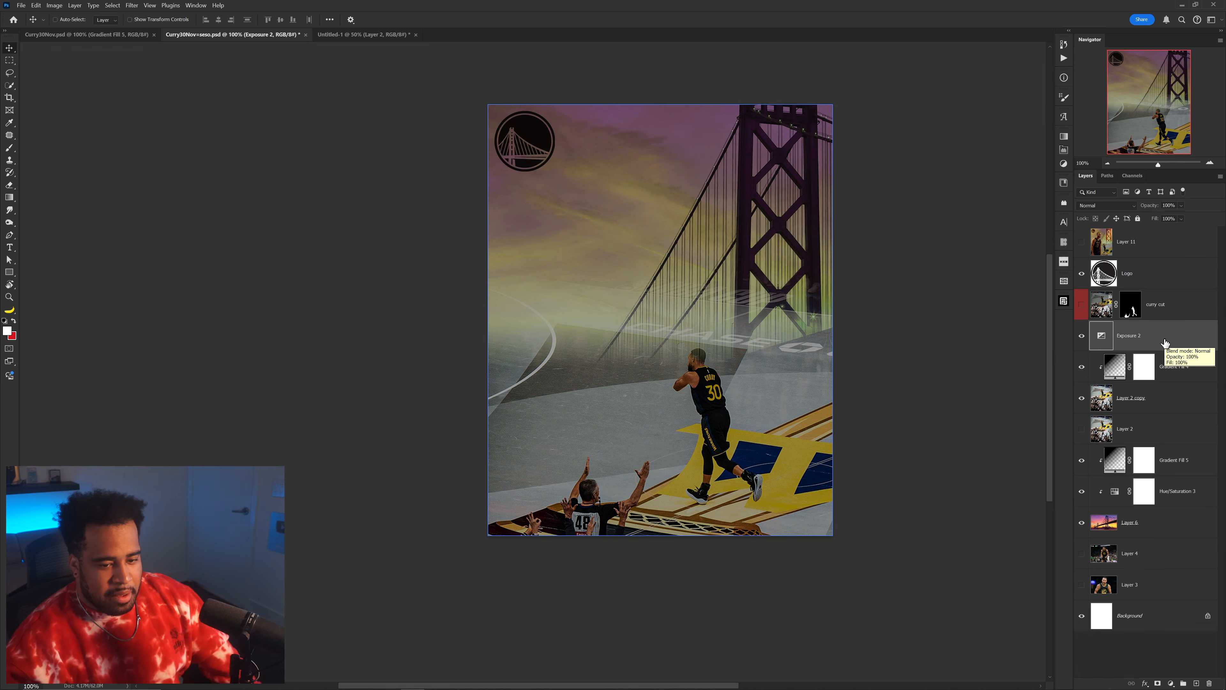
pyautogui.press('Delete')
pyautogui.press('Delete')
pyautogui.press('Delete')
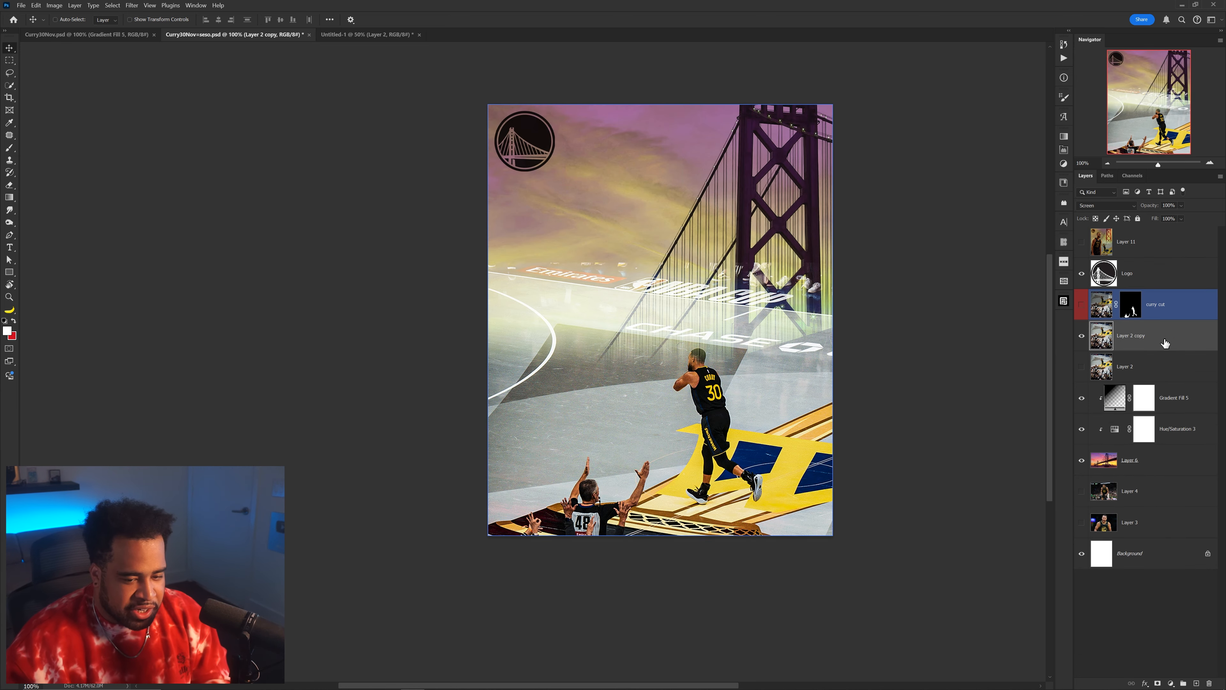
# Step: Delete the court photo layers and the sunset bridge with its adjustments, and shift the Layer 4 photo slightly up and right
pyautogui.click(1081, 337)
pyautogui.press('Delete')
pyautogui.press('Delete')
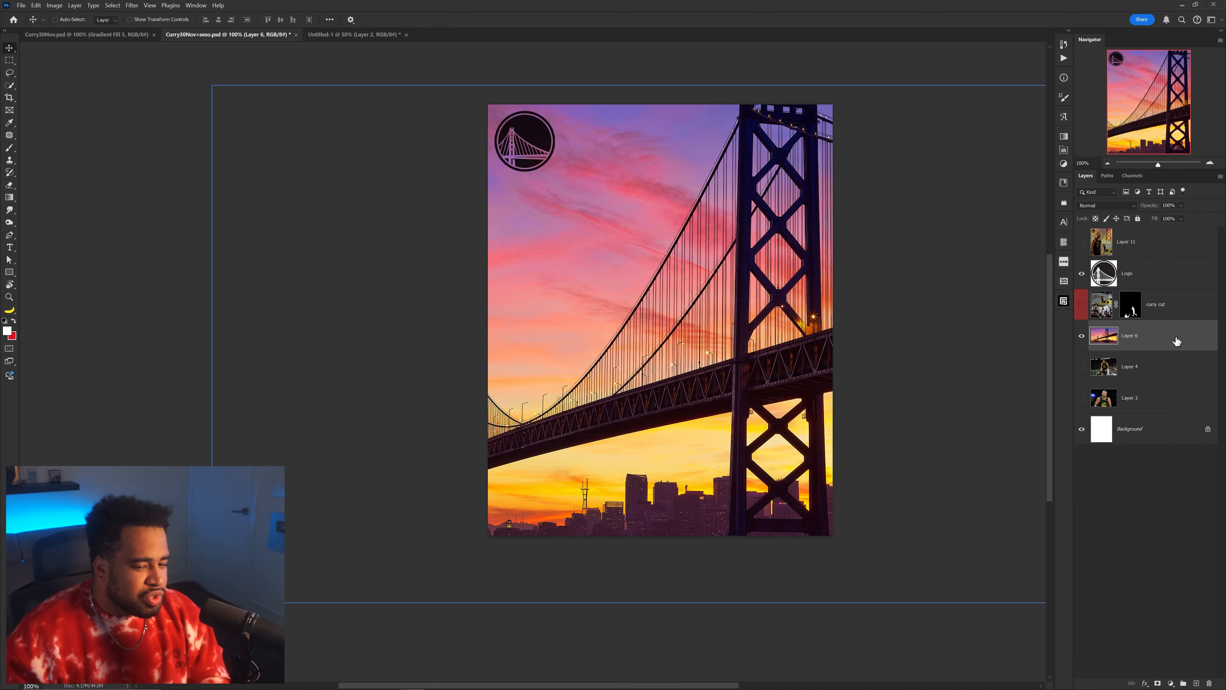
pyautogui.press('Delete')
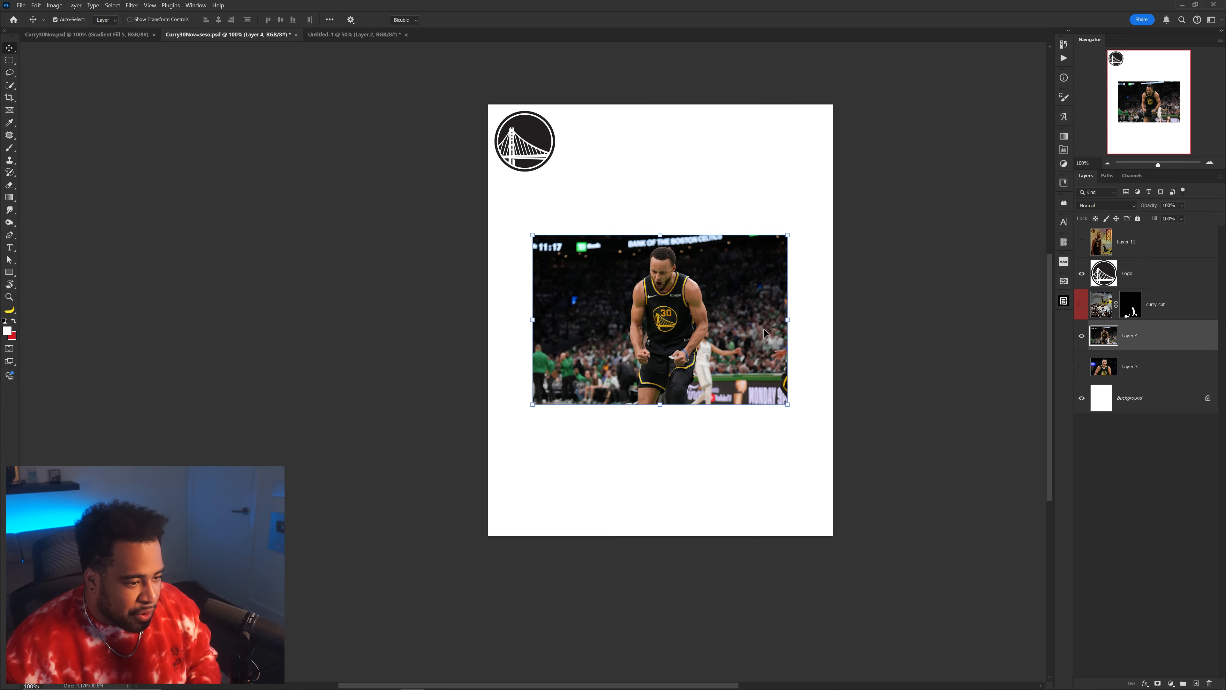
pyautogui.moveTo(764, 329); pyautogui.dragTo(796, 297)
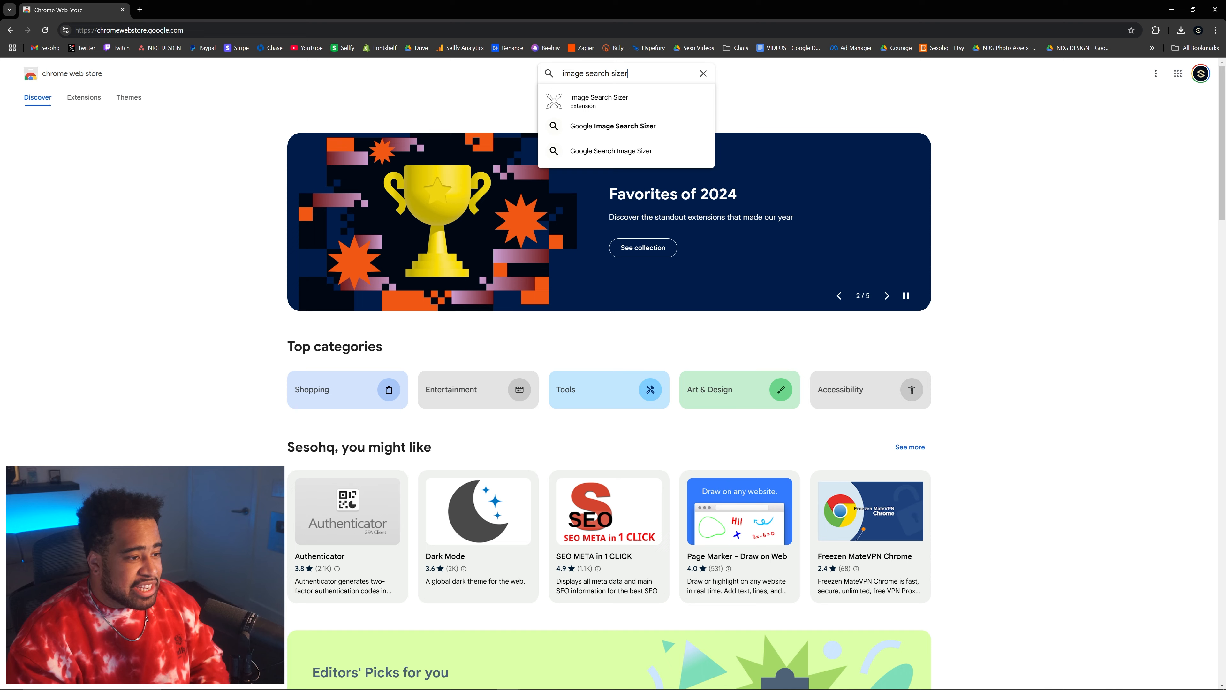
# Step: In Chrome, search the Chrome Web Store for "image search sizer"
pyautogui.press('Return')
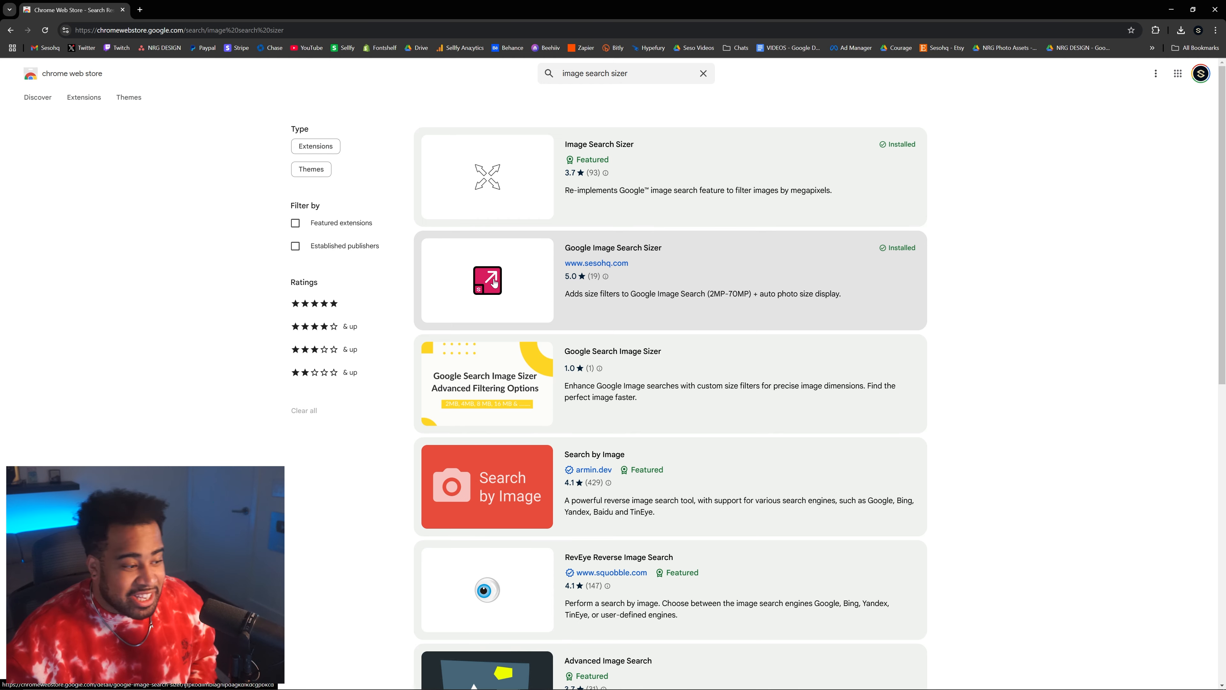
# Step: Filter the Google Images results for "steph curry" to larger than 4mp and open the first image
pyautogui.hotkey('ctrl', 'l')
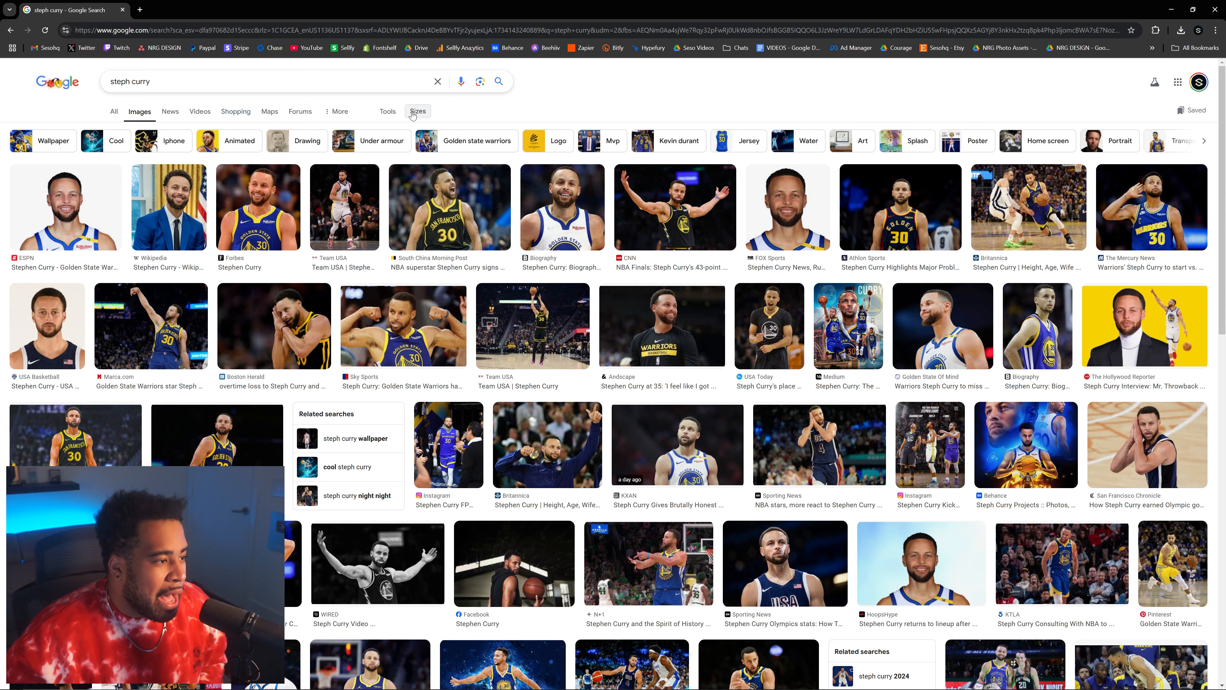
pyautogui.click(412, 112)
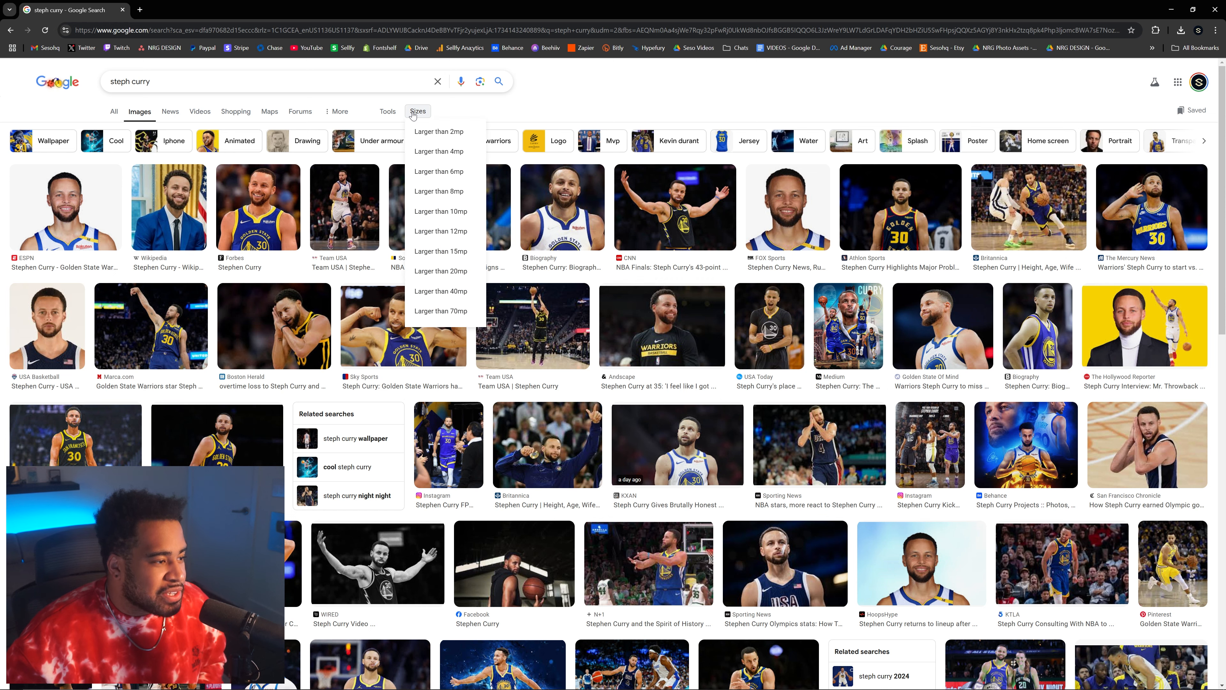
pyautogui.click(441, 152)
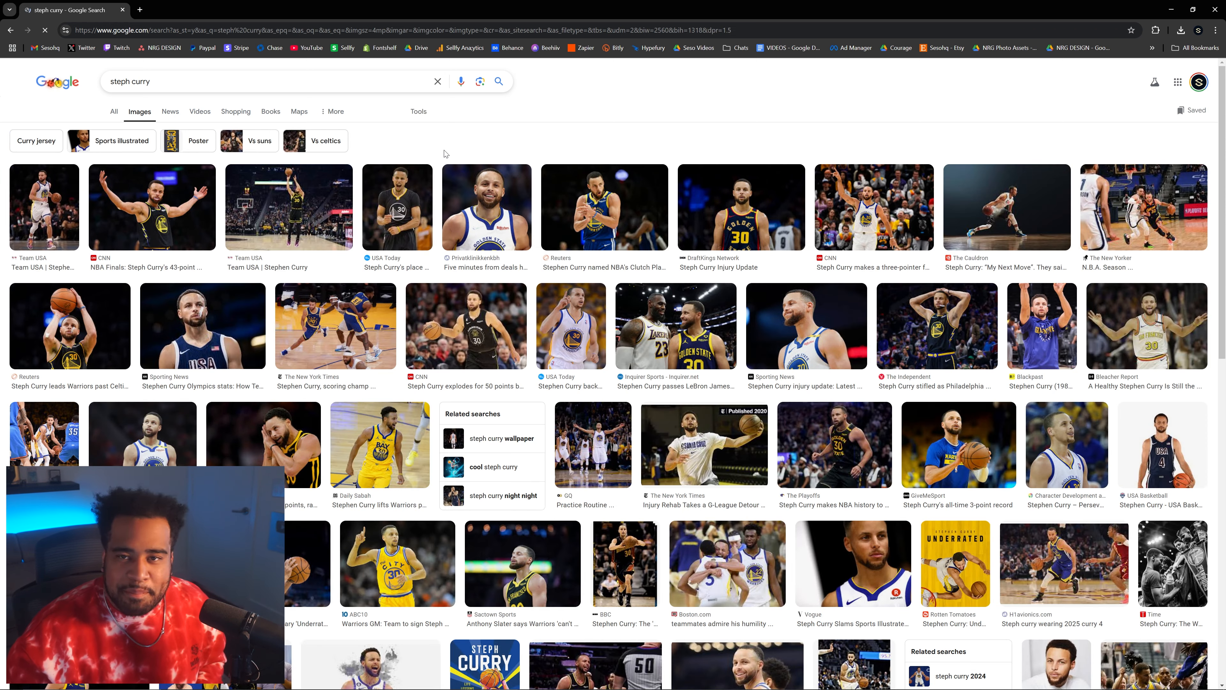
pyautogui.click(53, 195)
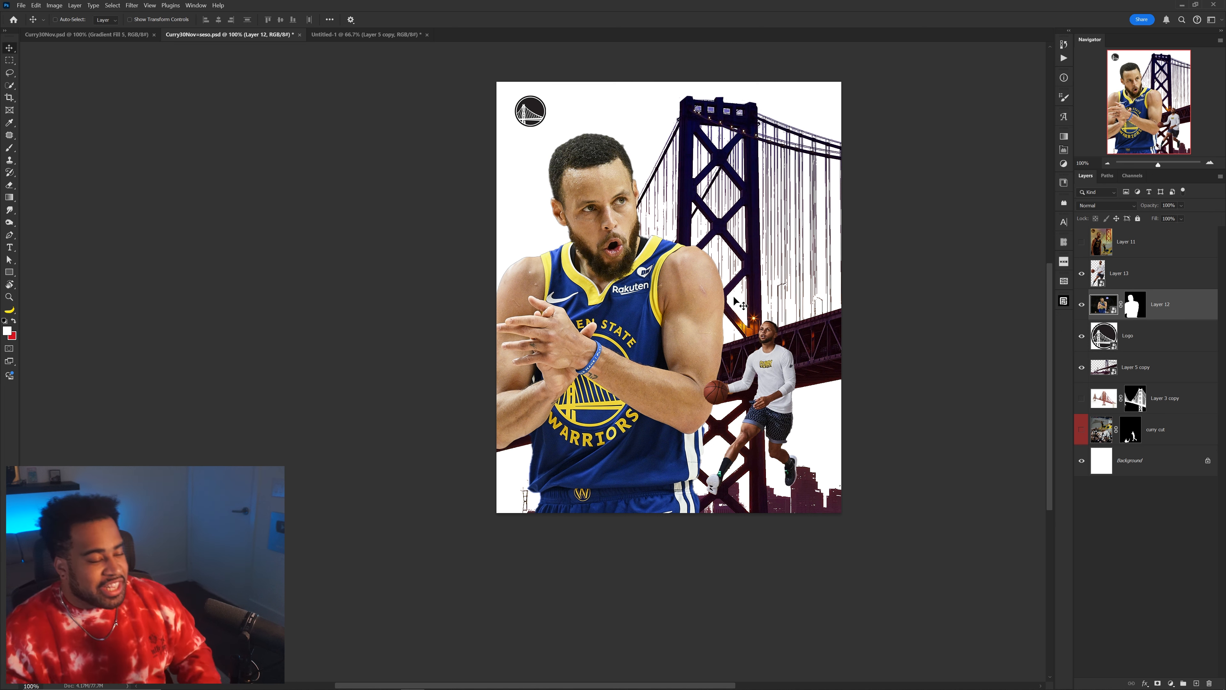
pyautogui.moveTo(700, 307); pyautogui.dragTo(688, 300)
pyautogui.hotkey('ctrl', 'z')
pyautogui.moveTo(820, 326); pyautogui.dragTo(821, 270)
pyautogui.hotkey('ctrl', 'z')
pyautogui.keyDown('ctrl'); pyautogui.click(947, 186); pyautogui.keyUp('ctrl')
pyautogui.click(1079, 245)
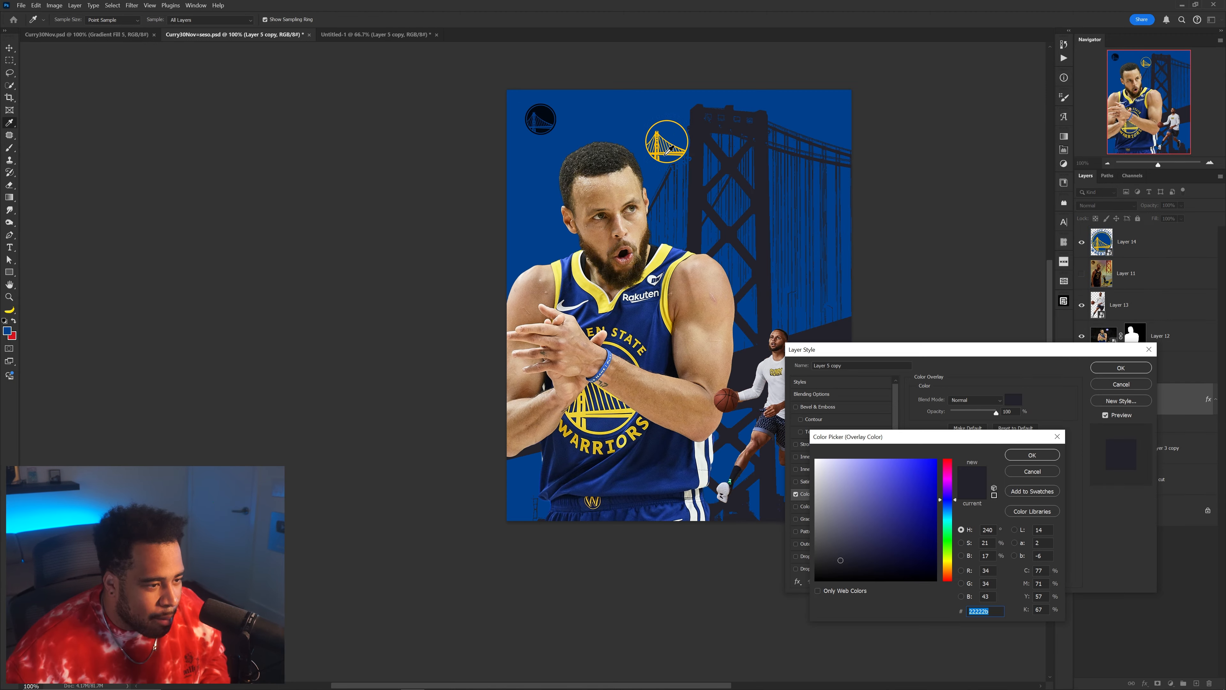
# Step: Set the Color Overlay of the bridge on Layer 5 copy to yellow sampled from the Warriors logo
pyautogui.click(665, 155)
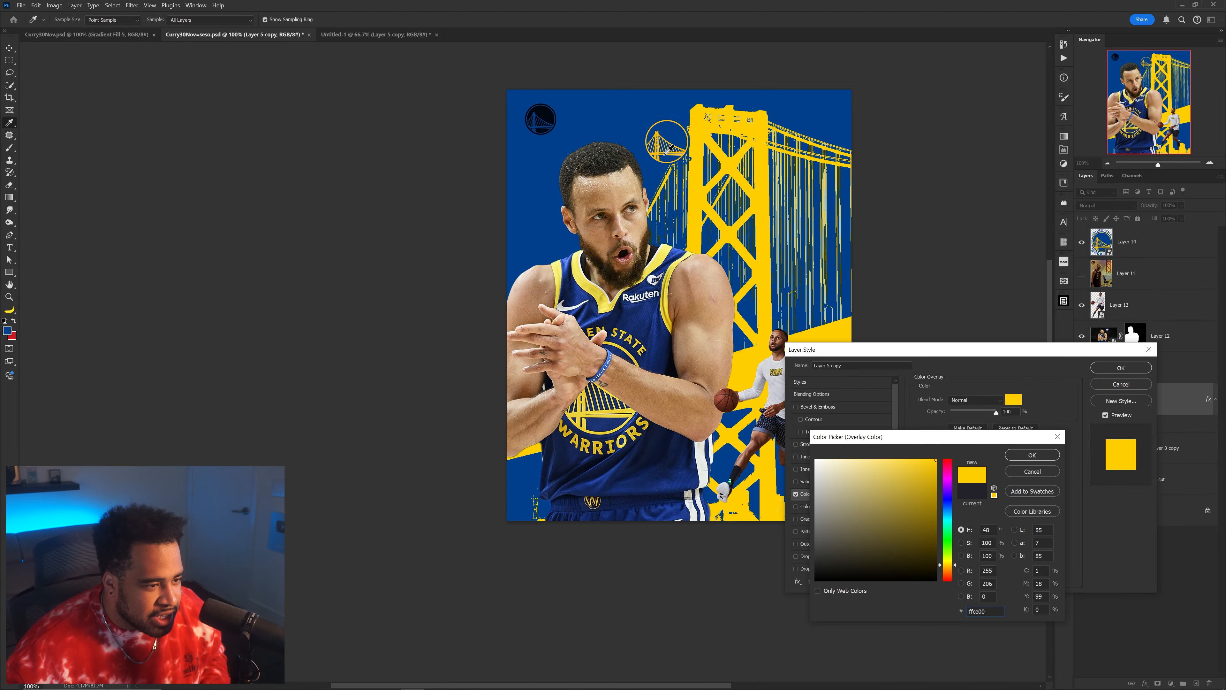
pyautogui.click(665, 154)
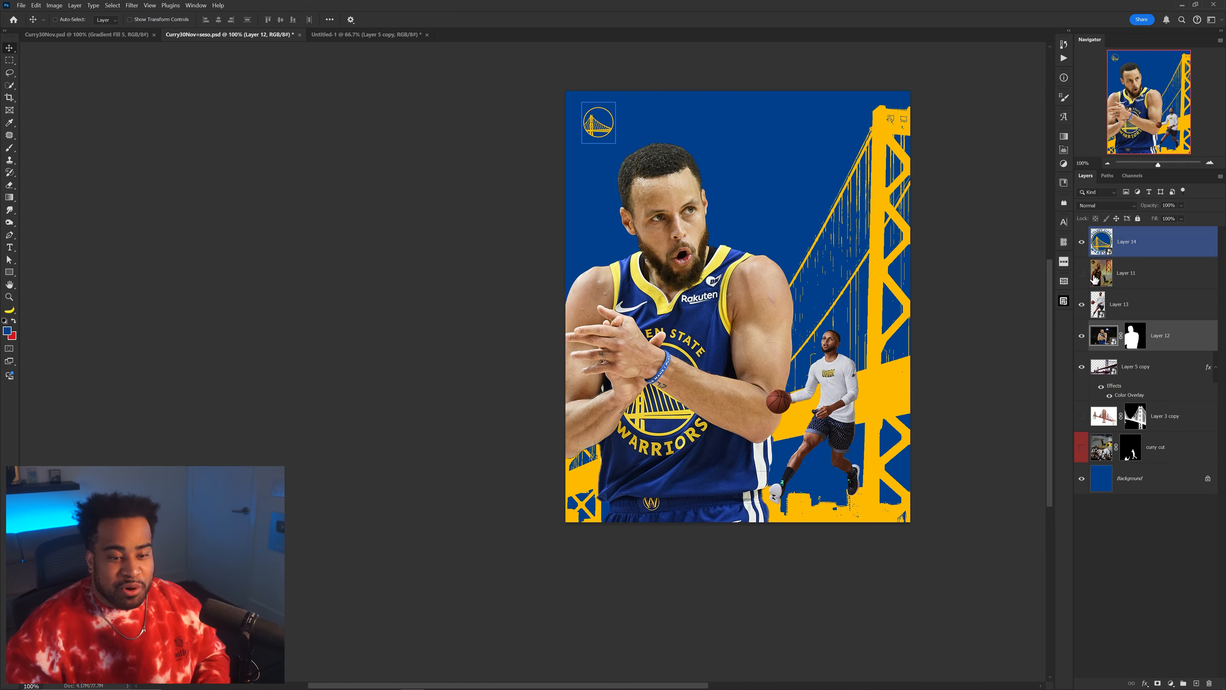
# Step: Check the original poster on Layer 11 and move that layer to the top of the layer stack
pyautogui.click(1081, 274)
pyautogui.click(1080, 274)
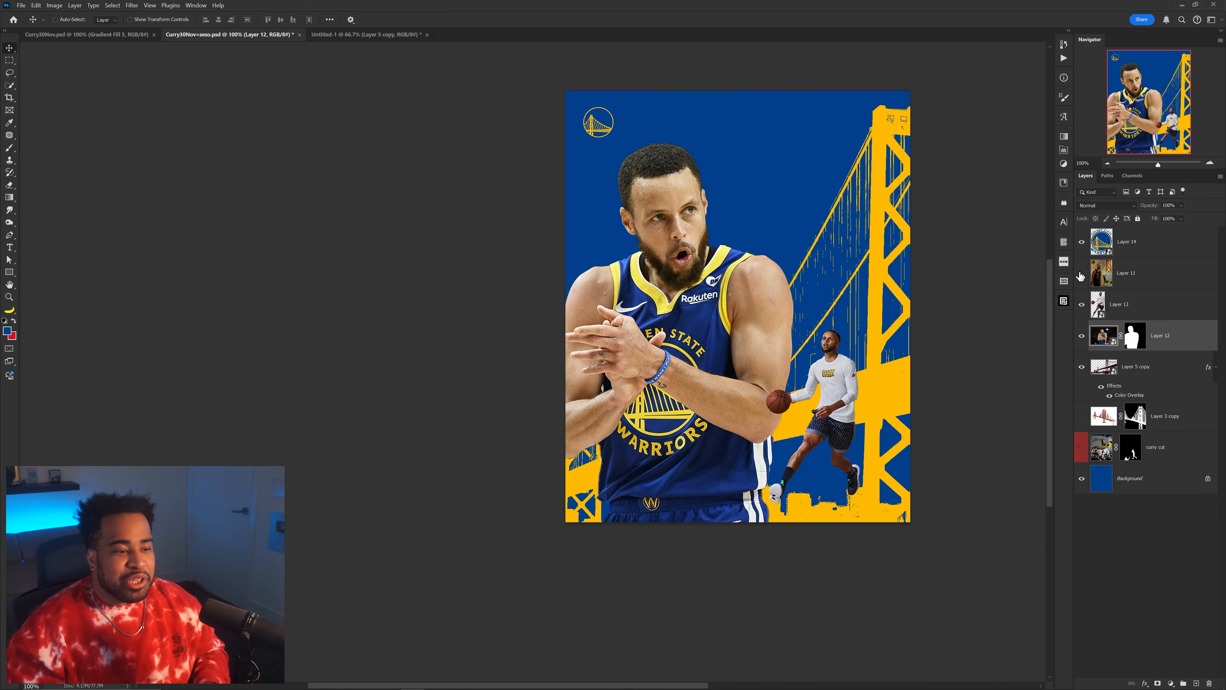
pyautogui.moveTo(1106, 274); pyautogui.dragTo(1105, 239)
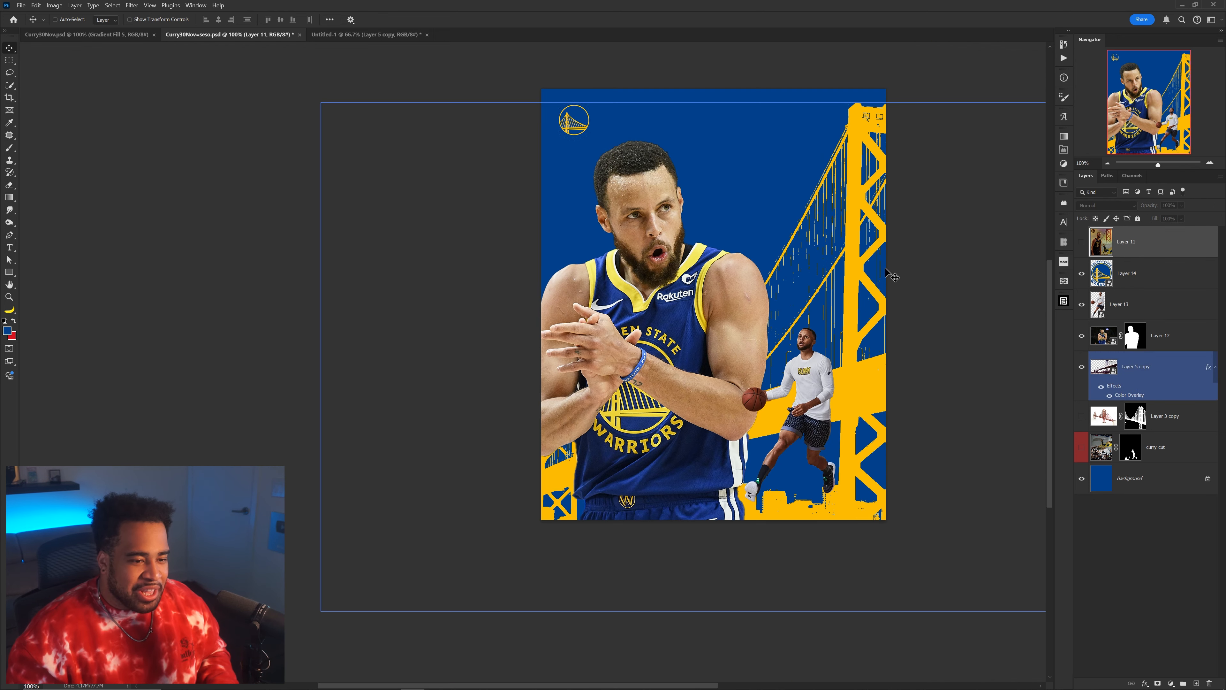
# Step: Apply a Camera Raw filter to the large Curry cutout on Layer 12 with Texture +20, Clarity +20 and Sharpening 20
pyautogui.keyDown('ctrl'); pyautogui.click(802, 338); pyautogui.keyUp('ctrl')
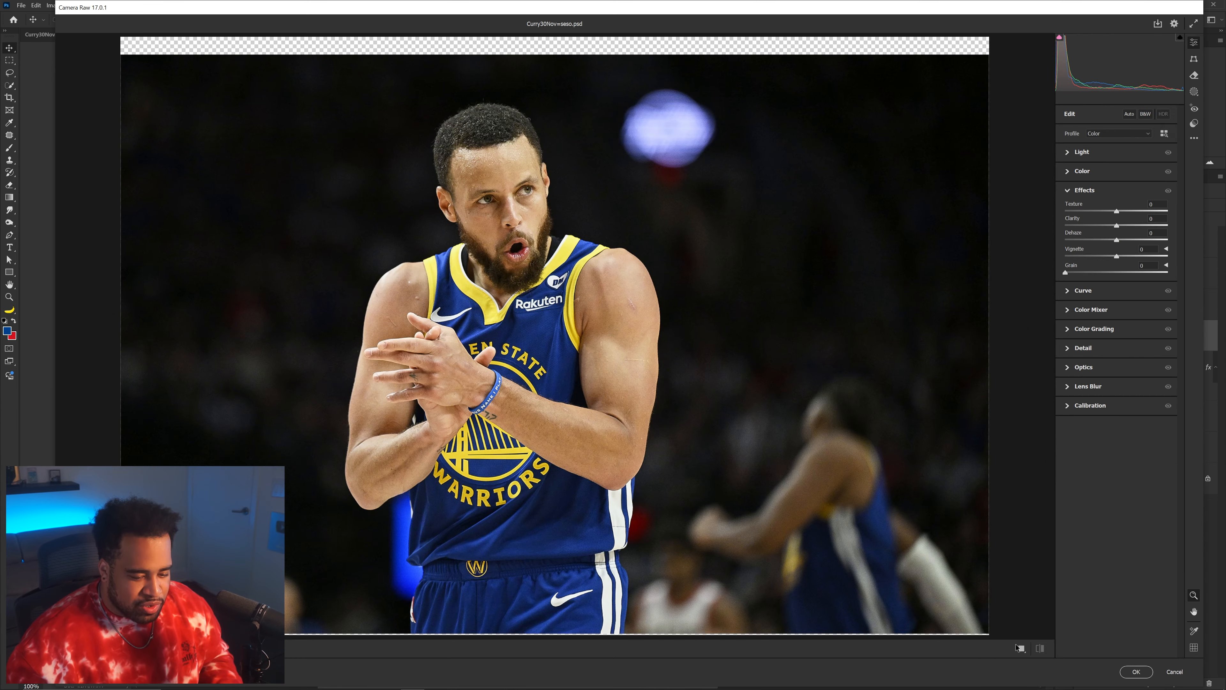
pyautogui.click(1019, 647)
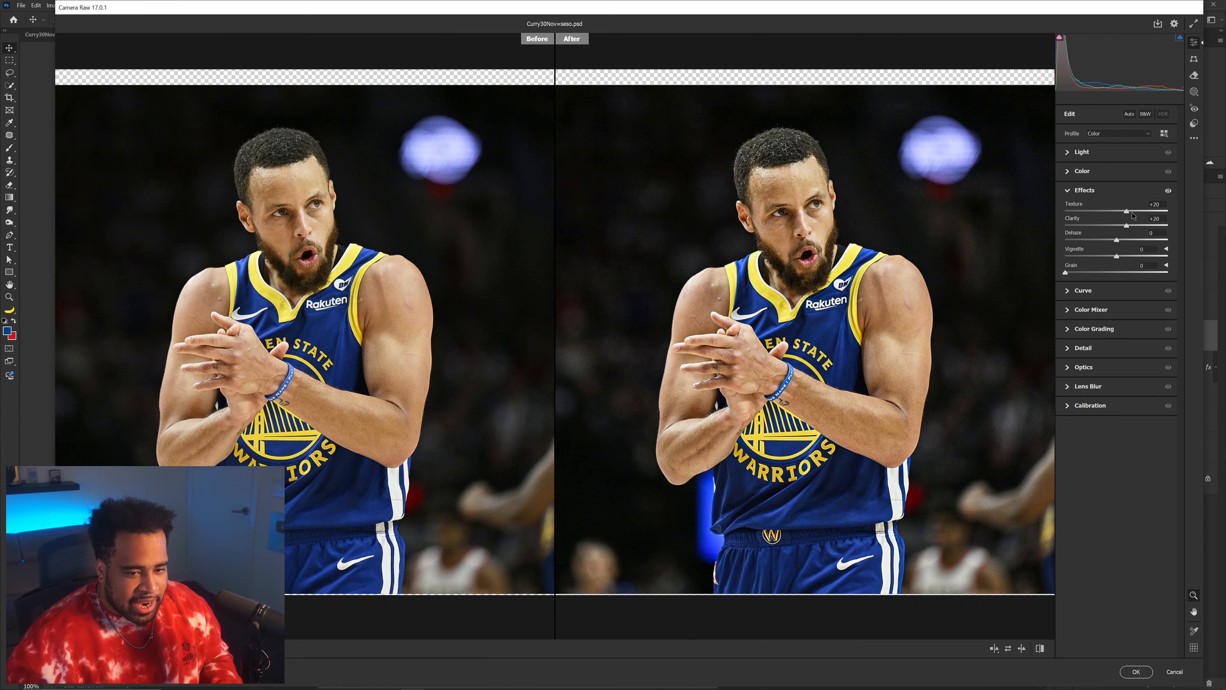
pyautogui.click(1084, 354)
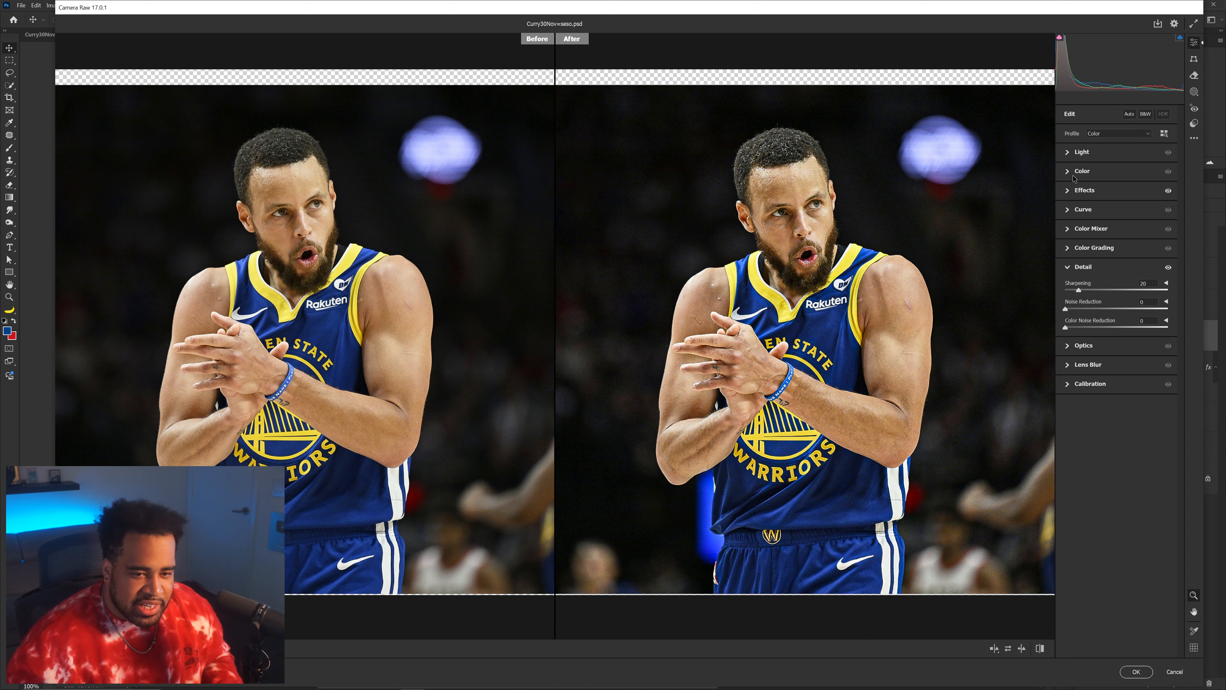
pyautogui.press('Return')
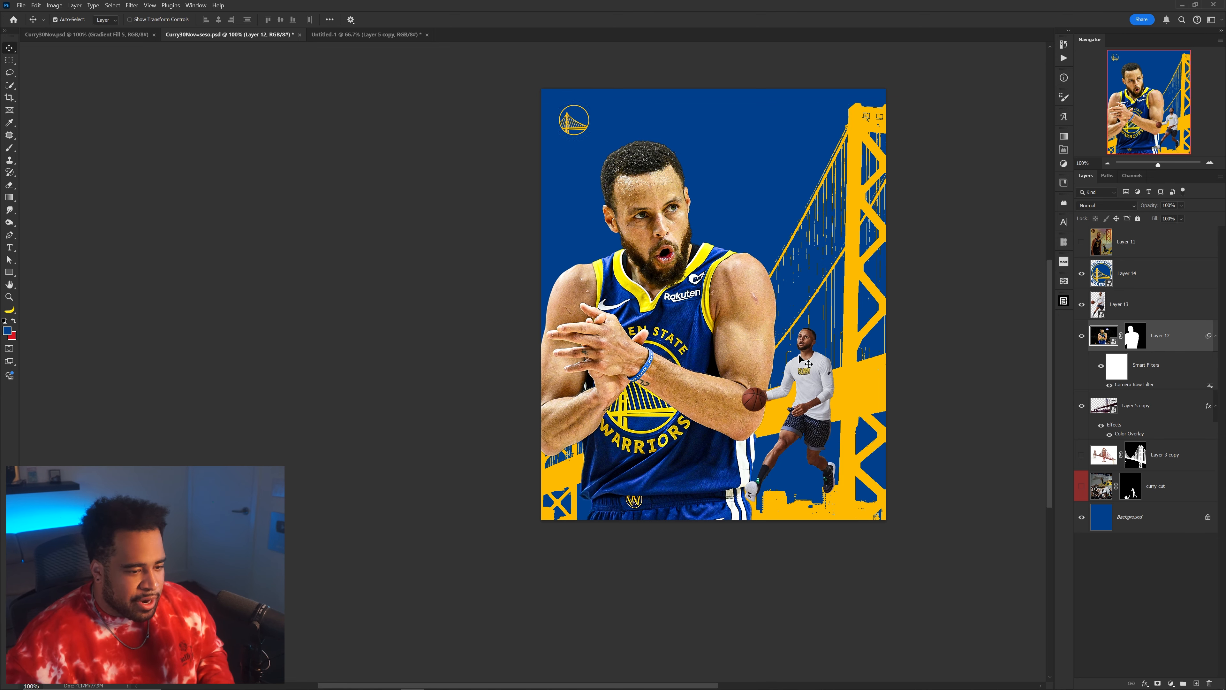
# Step: Add a new layer above the Background and set up a very large soft brush in dark blue sampled from the jersey
pyautogui.keyDown('ctrl'); pyautogui.click(801, 360); pyautogui.keyUp('ctrl')
pyautogui.click(1151, 516)
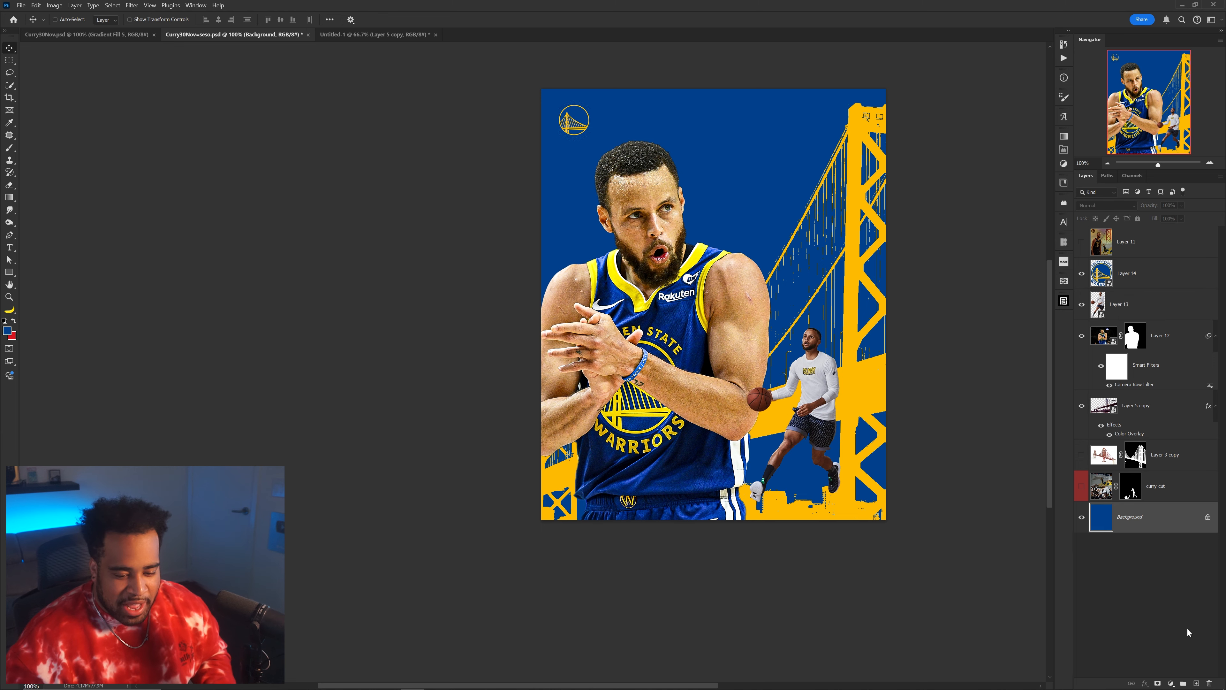
pyautogui.click(1195, 683)
pyautogui.press('b')
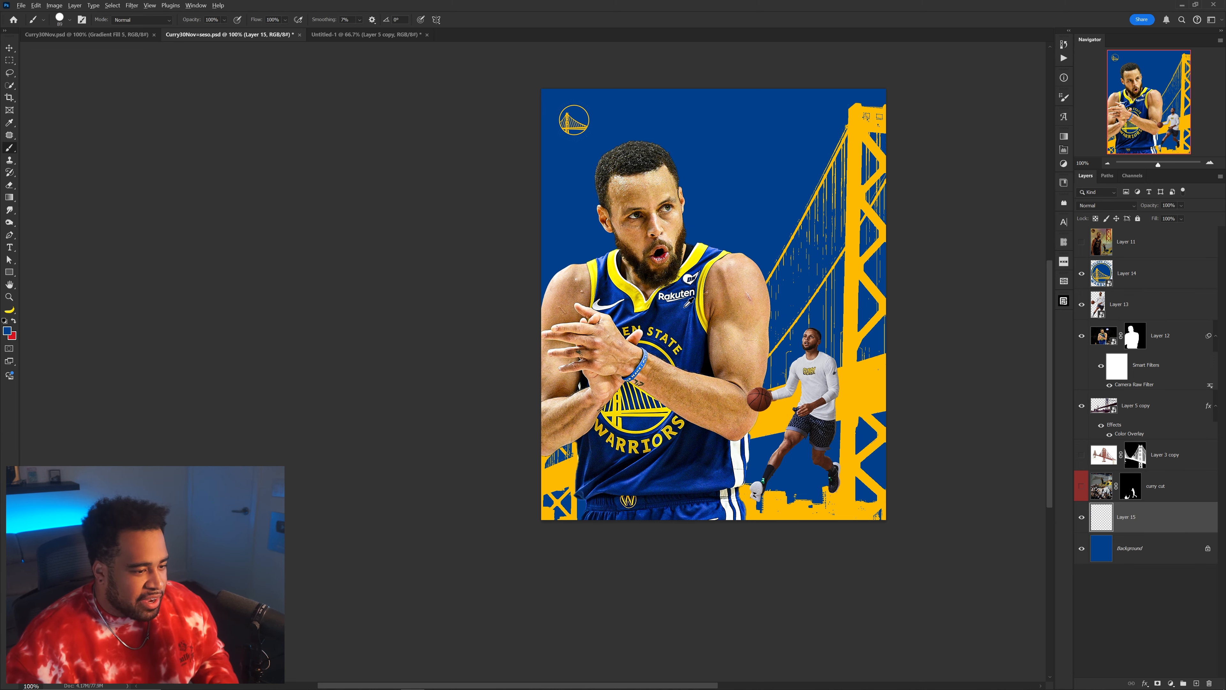
pyautogui.keyDown('alt'); pyautogui.click(666, 318); pyautogui.keyUp('alt')
pyautogui.moveTo(628, 317); pyautogui.dragTo(717, 318)
pyautogui.moveTo(672, 490); pyautogui.dragTo(608, 63)
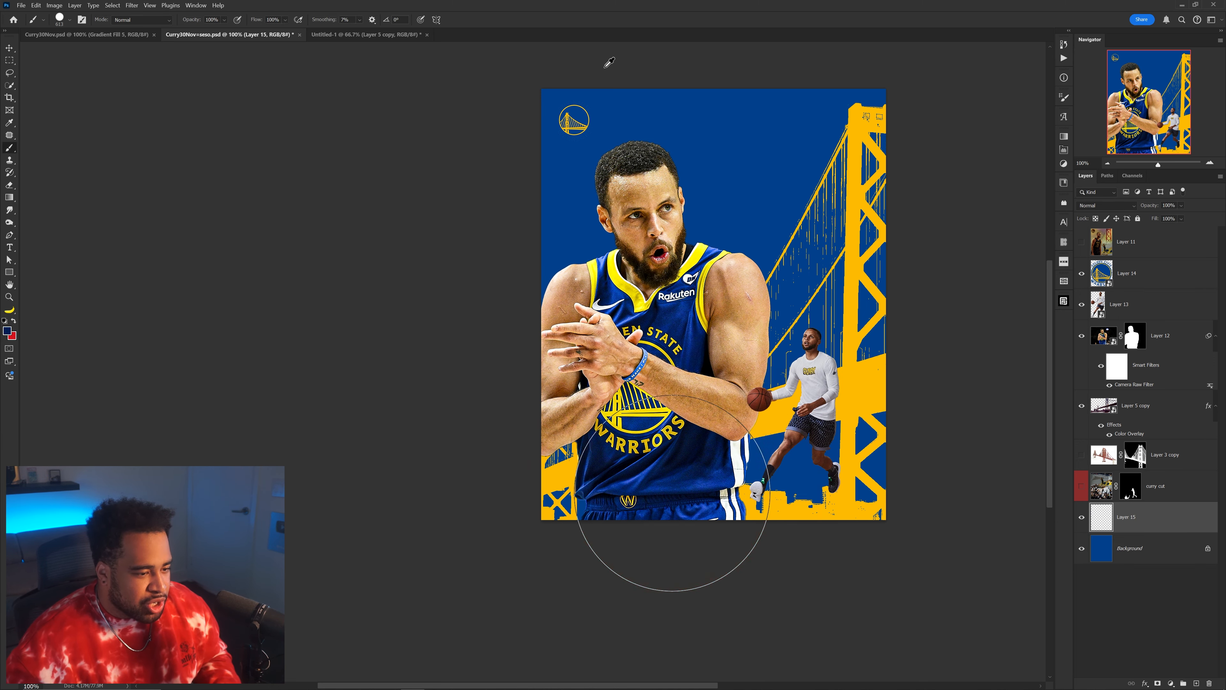
pyautogui.moveTo(568, 336)
pyautogui.mouseDown()
pyautogui.moveTo(689, 359)
pyautogui.moveTo(655, 353)
pyautogui.mouseUp()
# Step: Paint soft dark-blue shading across the upper part of the poster on Layer 15, undoing the stroke tried along the bottom
pyautogui.moveTo(898, 493); pyautogui.dragTo(447, 465)
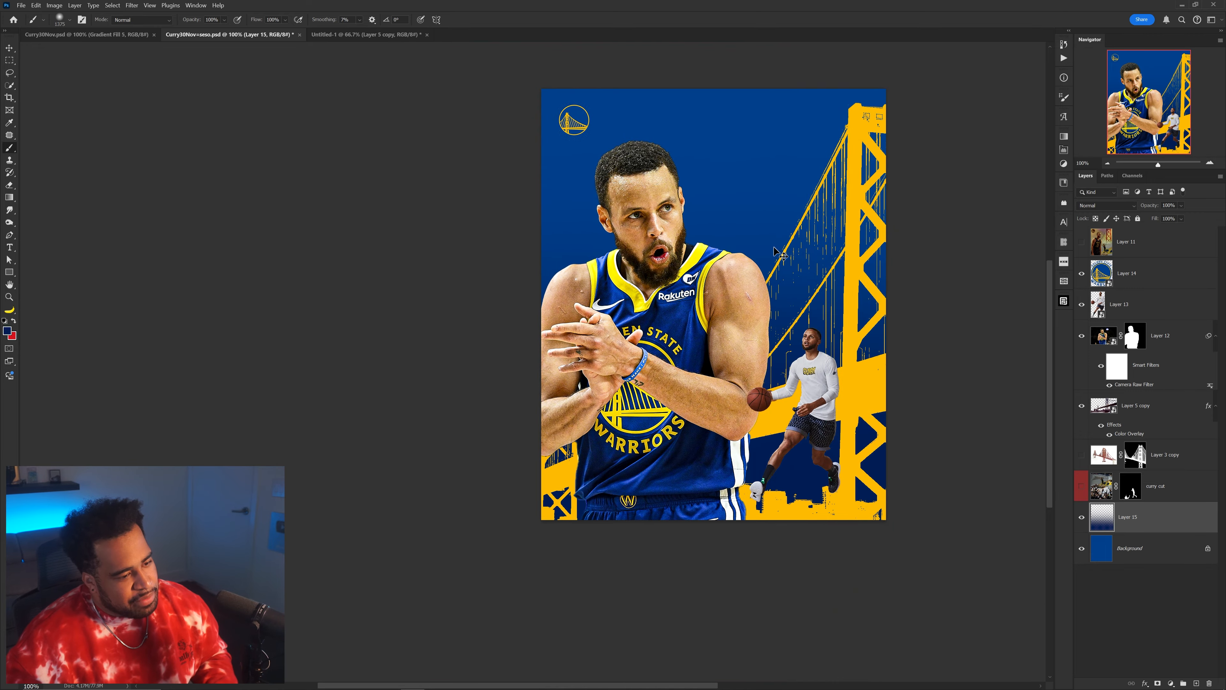
pyautogui.hotkey('ctrl', 'z')
pyautogui.moveTo(498, 97)
pyautogui.mouseDown()
pyautogui.moveTo(988, 190)
pyautogui.moveTo(983, 202)
pyautogui.mouseUp()
pyautogui.moveTo(852, 205)
pyautogui.mouseDown()
pyautogui.moveTo(867, 234)
pyautogui.moveTo(845, 218)
pyautogui.mouseUp()
pyautogui.scroll(-2, 875, 232)
pyautogui.hotkey('ctrl', 'z')
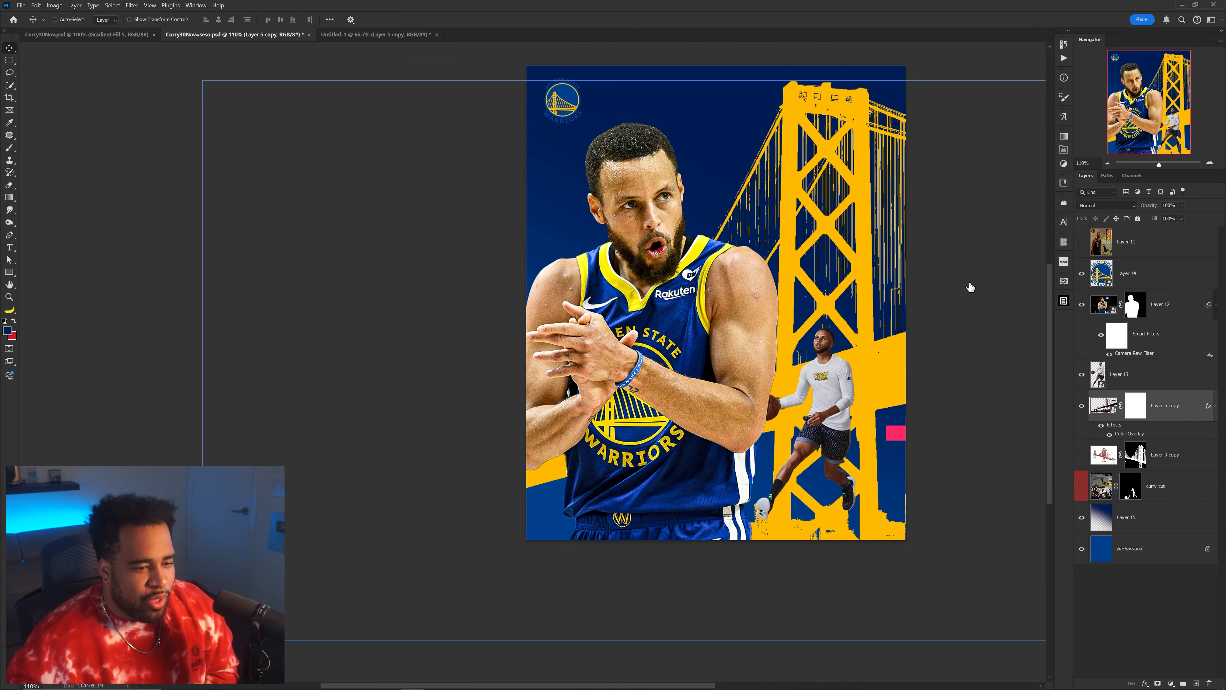
# Step: Set the Color Overlay of the bridge on Layer 5 copy to dark navy sampled from the poster
pyautogui.doubleClick(1129, 434)
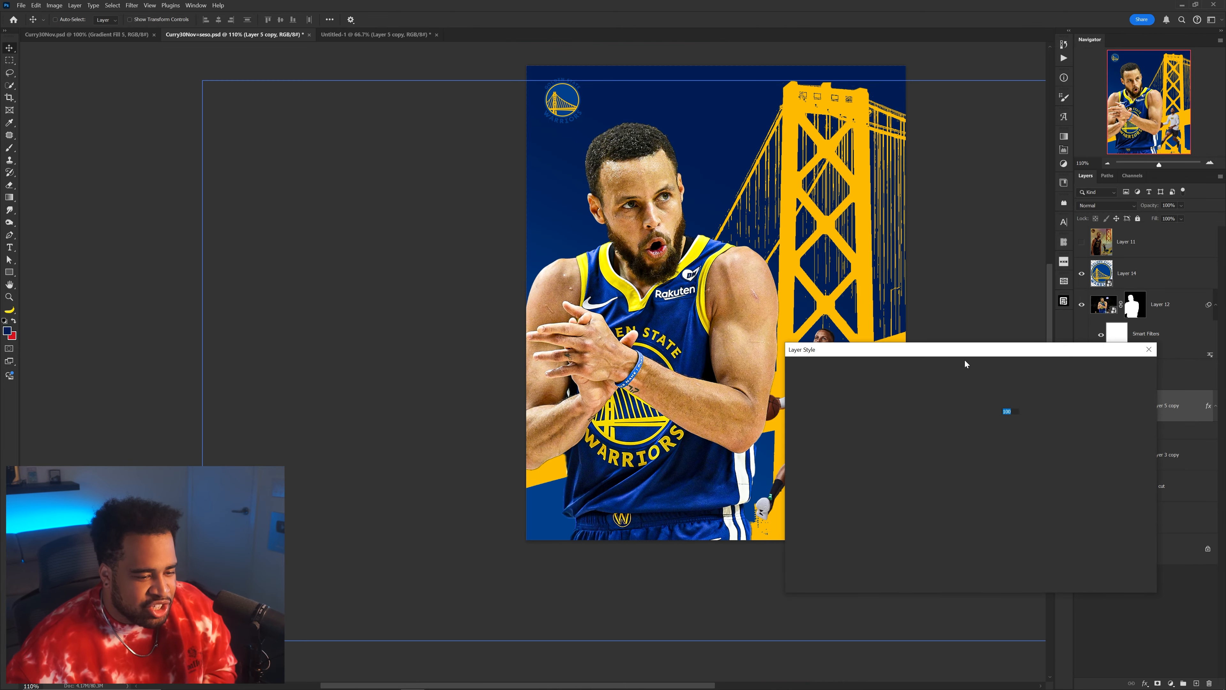
pyautogui.click(1013, 399)
pyautogui.click(734, 149)
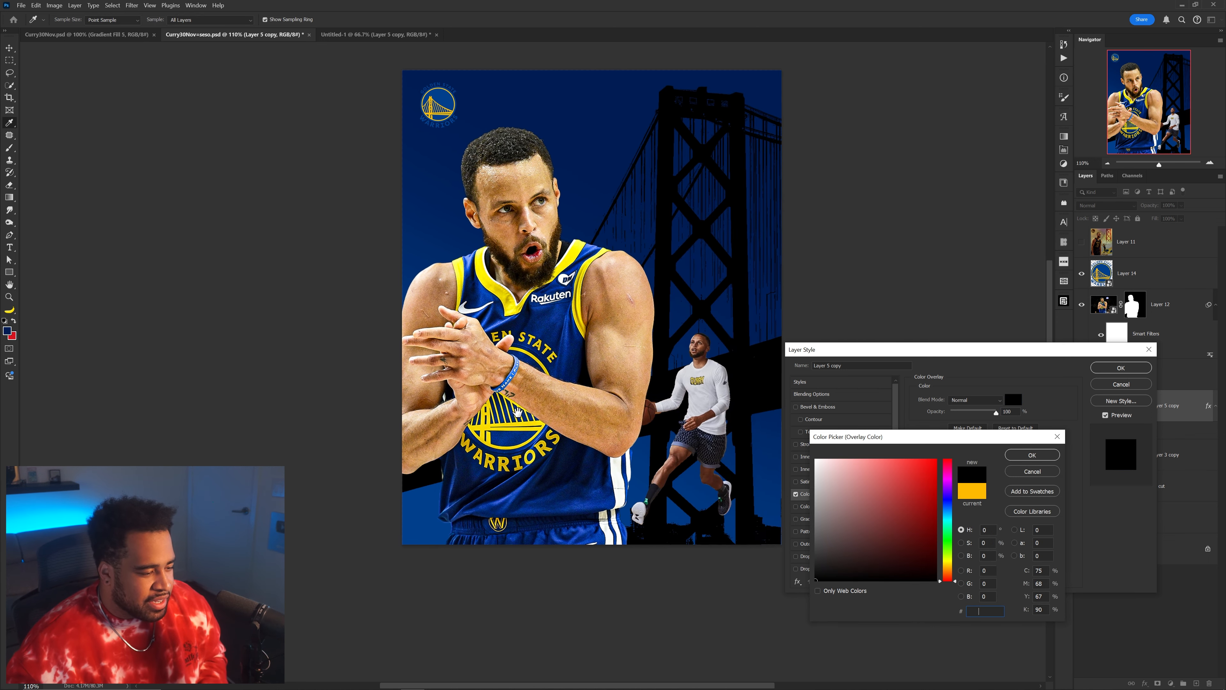
pyautogui.moveTo(387, 515); pyautogui.dragTo(479, 501)
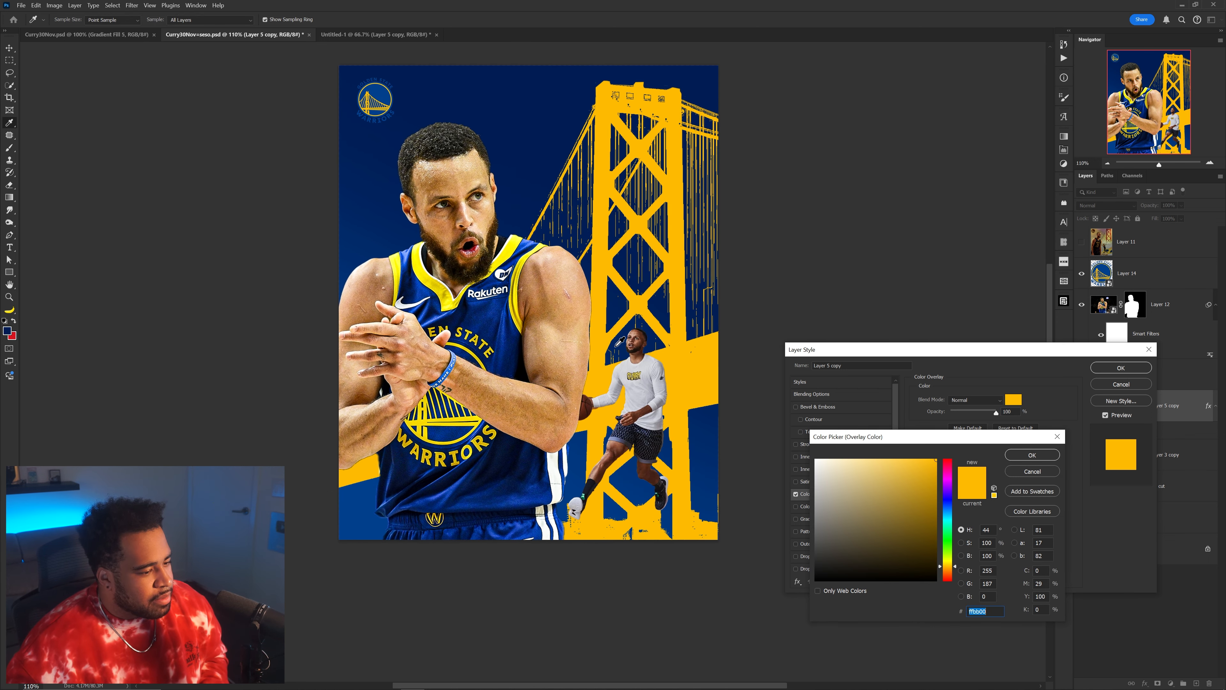
pyautogui.click(615, 348)
pyautogui.click(585, 472)
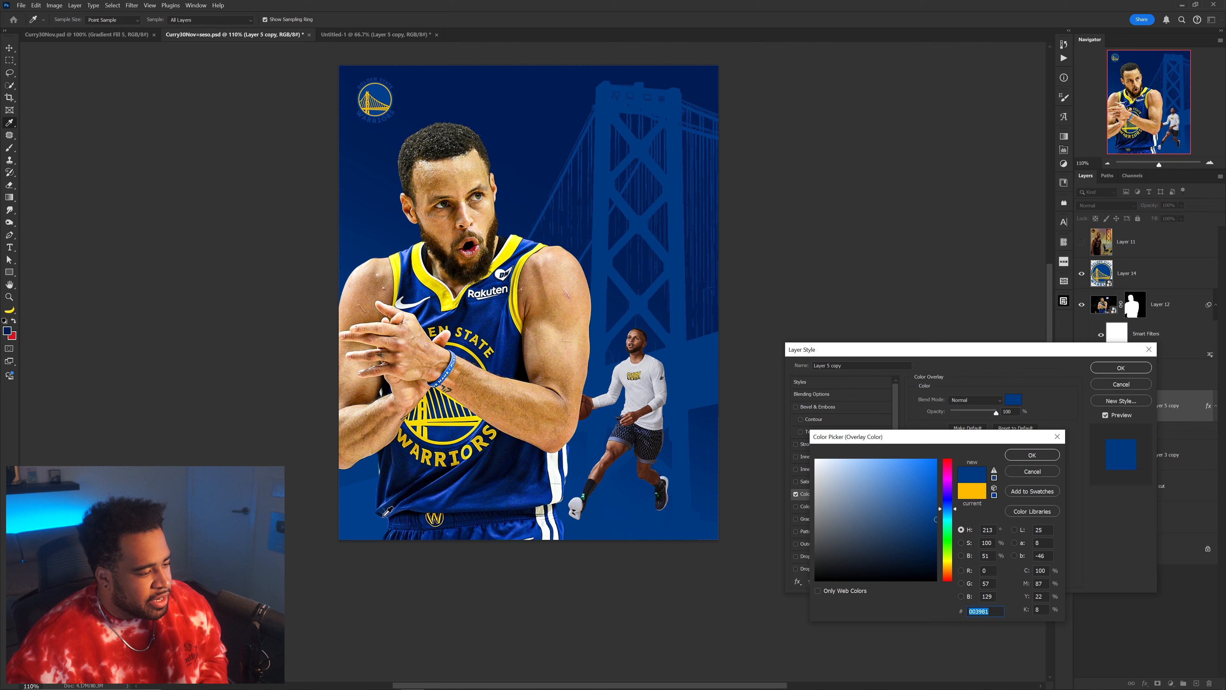
pyautogui.click(1032, 455)
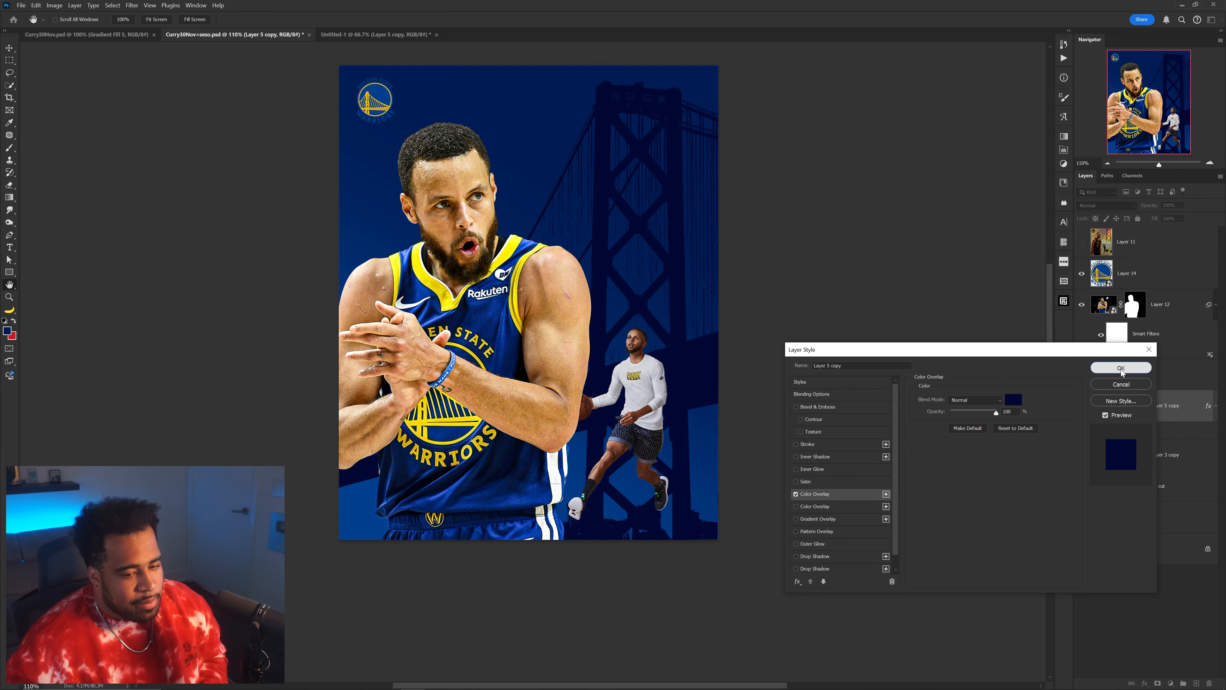
pyautogui.click(1121, 369)
# Step: Reposition the small dribbling Curry cutout on Layer 13 in front of the bridge tower
pyautogui.moveTo(607, 342); pyautogui.dragTo(790, 355)
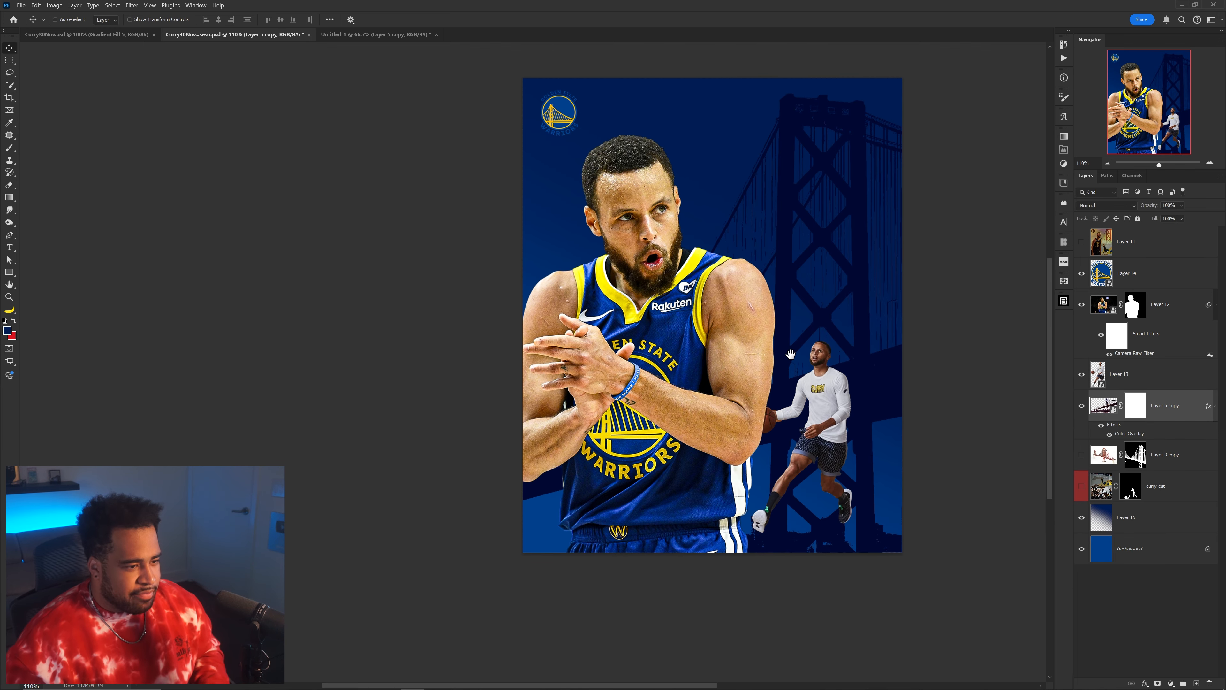
pyautogui.moveTo(563, 117); pyautogui.dragTo(573, 144)
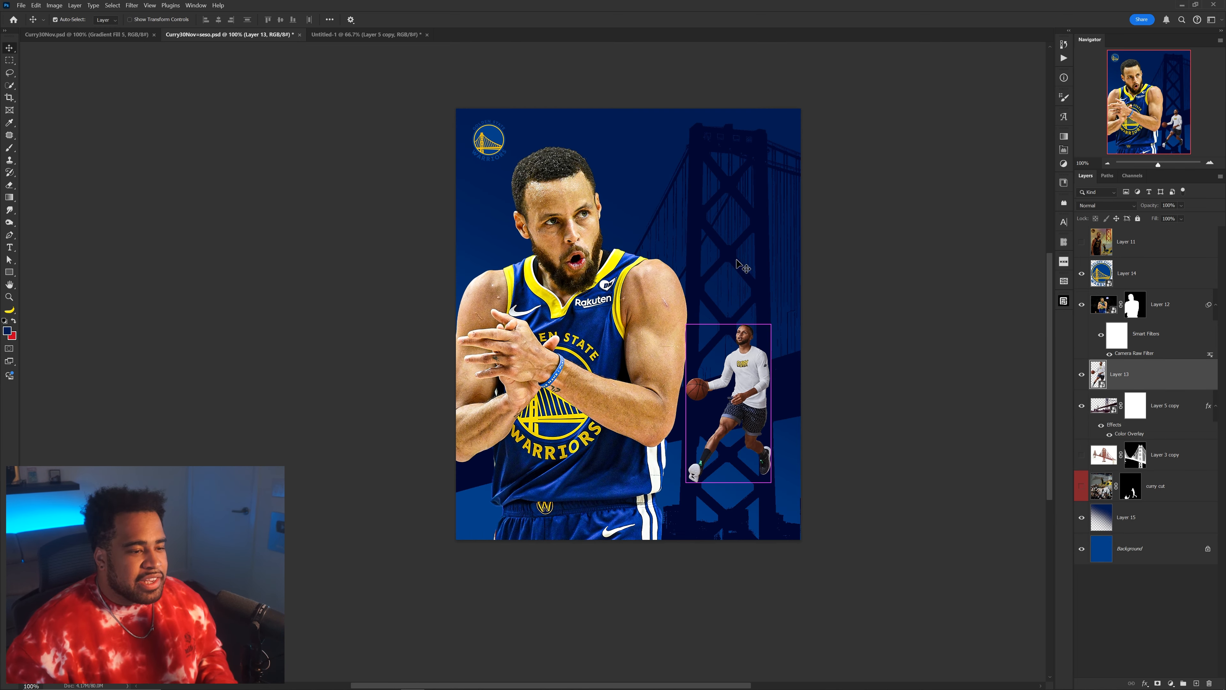
pyautogui.moveTo(738, 263); pyautogui.dragTo(629, 202)
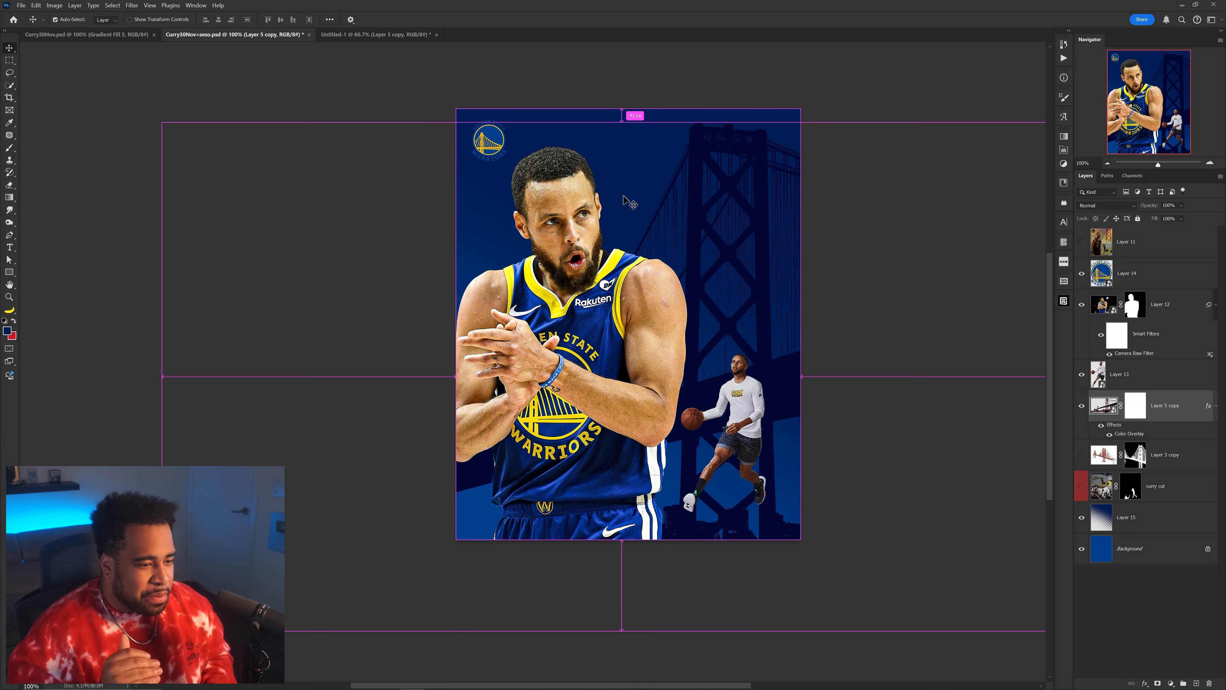
pyautogui.moveTo(733, 411); pyautogui.dragTo(734, 411)
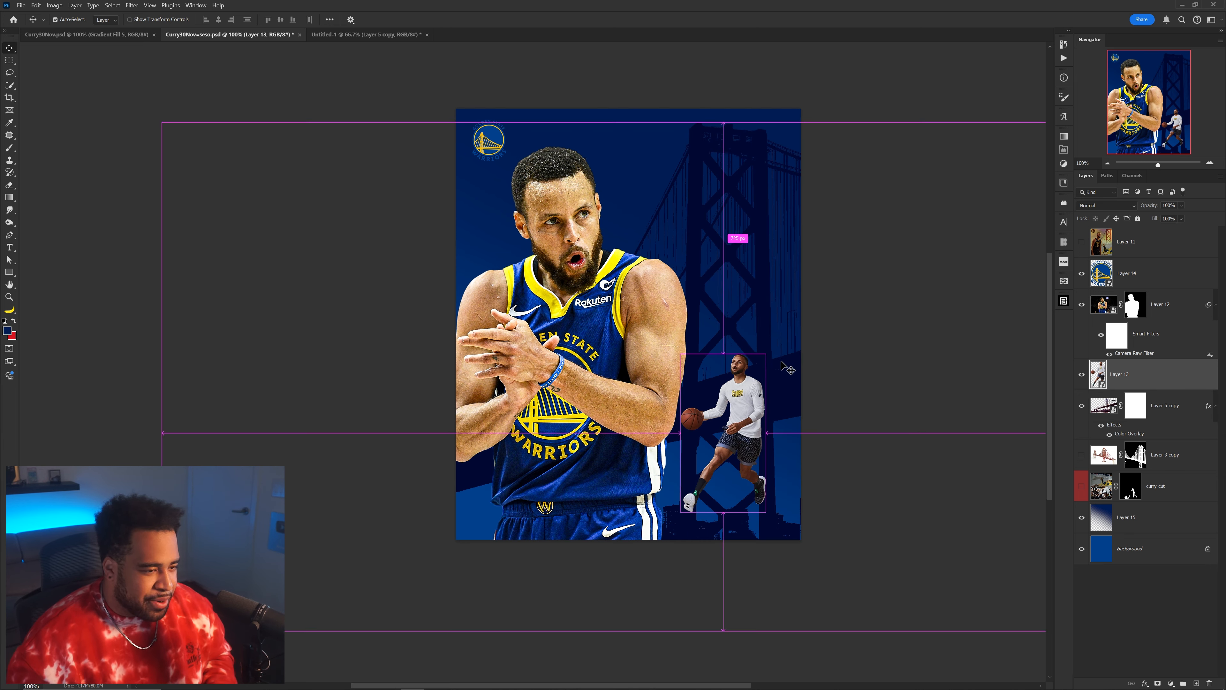
# Step: Add a new layer above Layer 15 and paint a large soft glow in bright blue 227ae4 behind the large Curry
pyautogui.click(1148, 516)
pyautogui.click(1197, 682)
pyautogui.press('b')
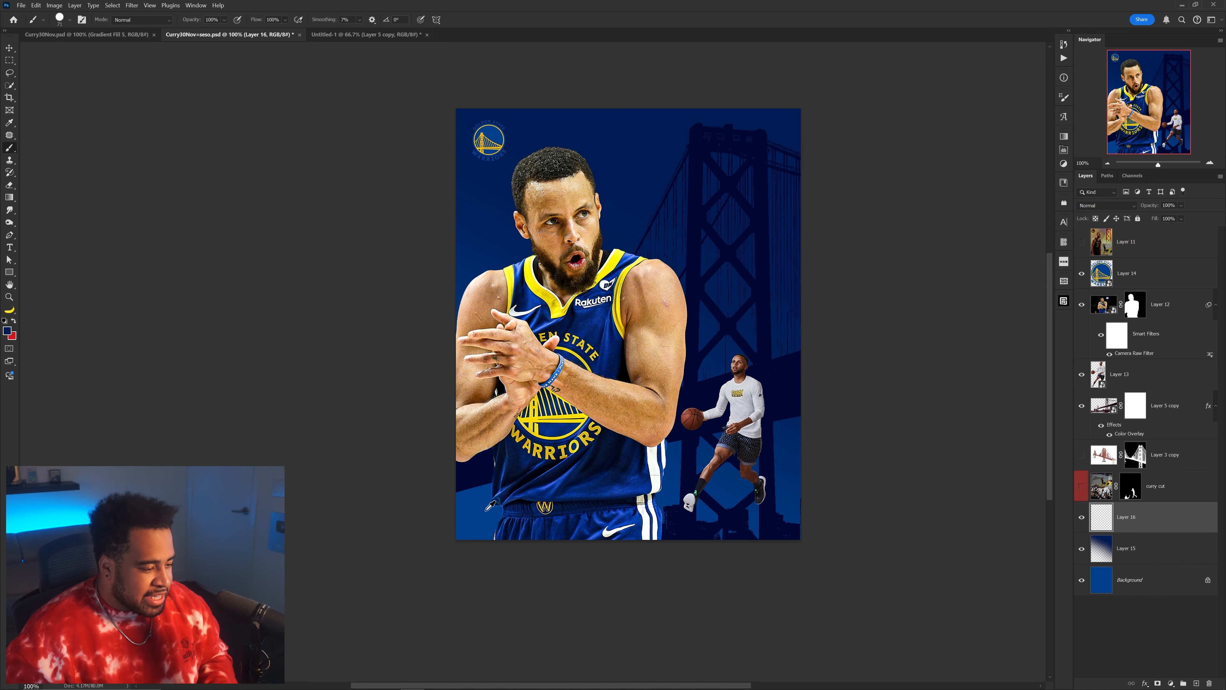
pyautogui.click(7, 330)
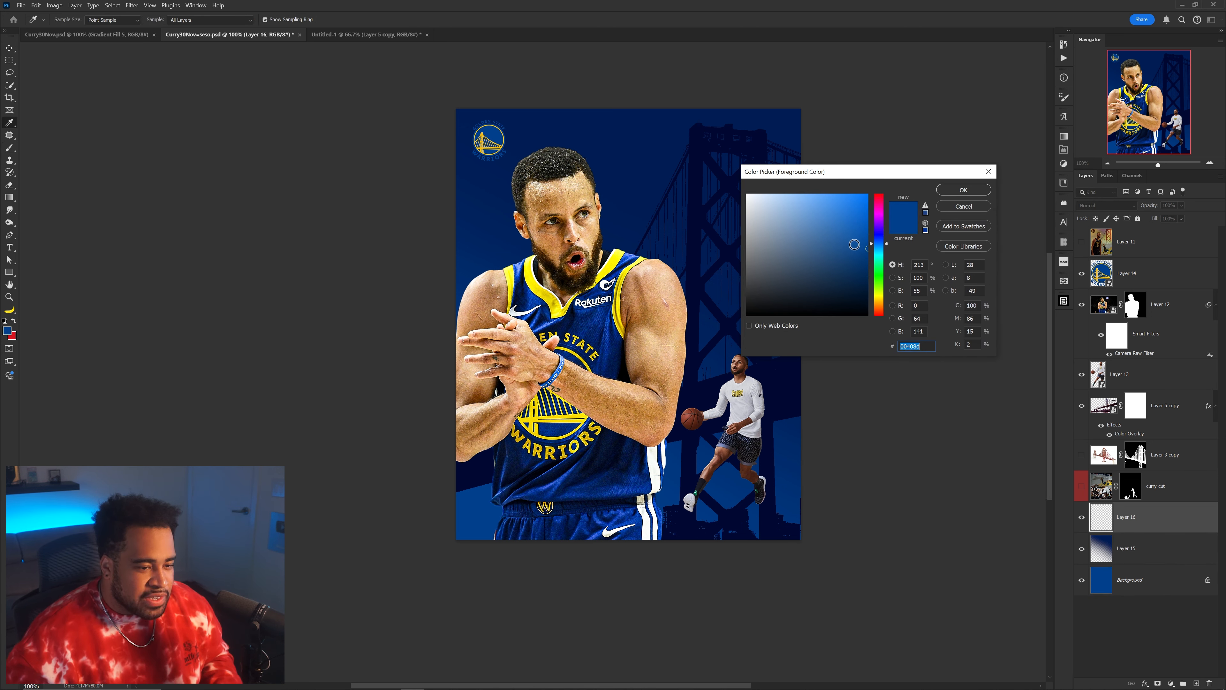
pyautogui.click(959, 193)
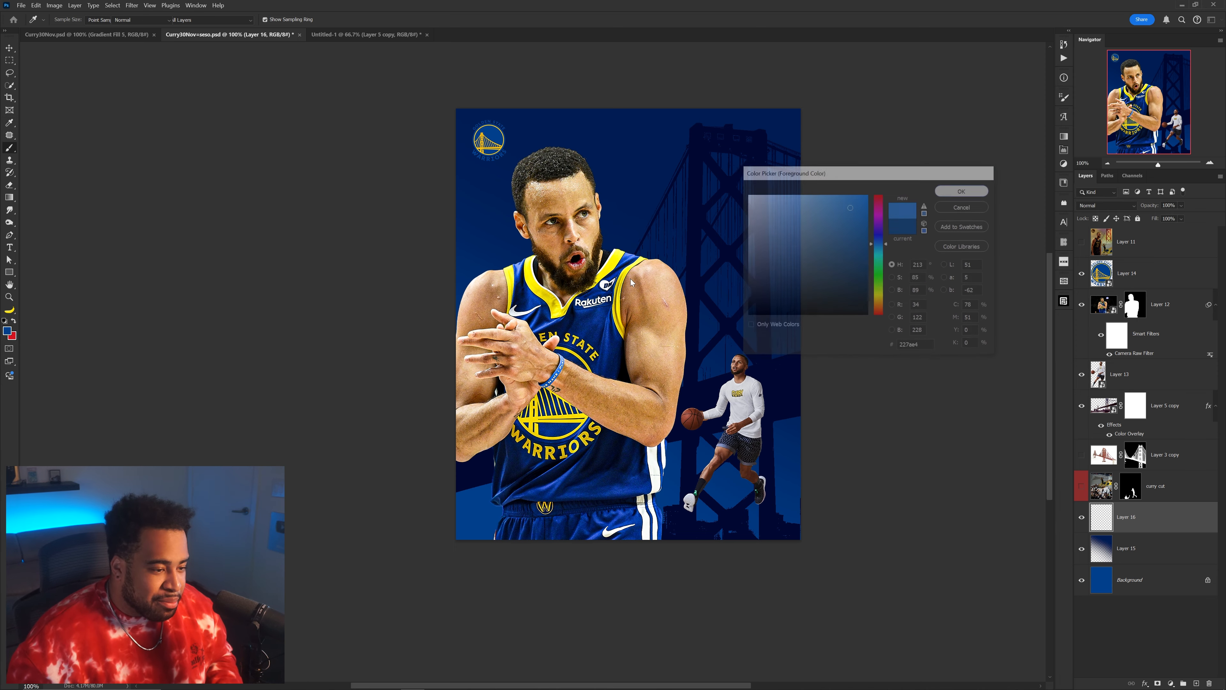
pyautogui.click(627, 290)
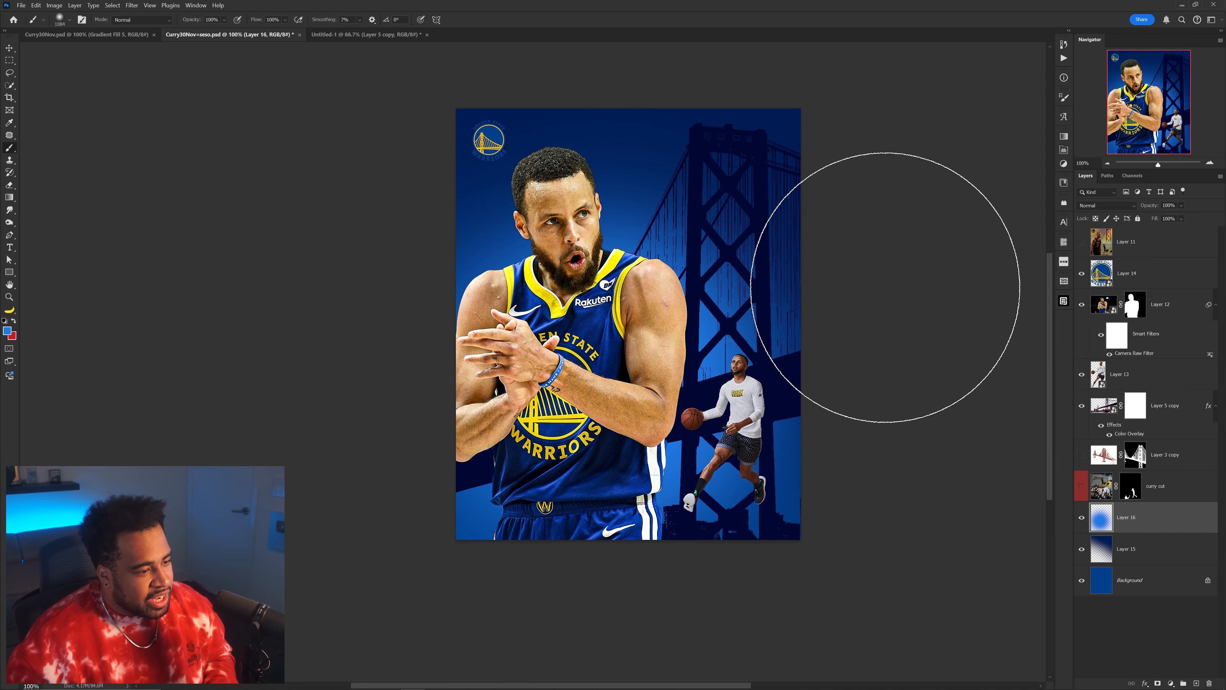
# Step: Fade the lower part of the bridge by painting soft black on the layer mask of Layer 5 copy
pyautogui.press('v')
pyautogui.moveTo(713, 321); pyautogui.dragTo(761, 343)
pyautogui.moveTo(946, 370)
pyautogui.mouseDown()
pyautogui.moveTo(848, 315)
pyautogui.moveTo(953, 392)
pyautogui.moveTo(857, 324)
pyautogui.moveTo(936, 347)
pyautogui.mouseUp()
pyautogui.hotkey('ctrl', 'z')
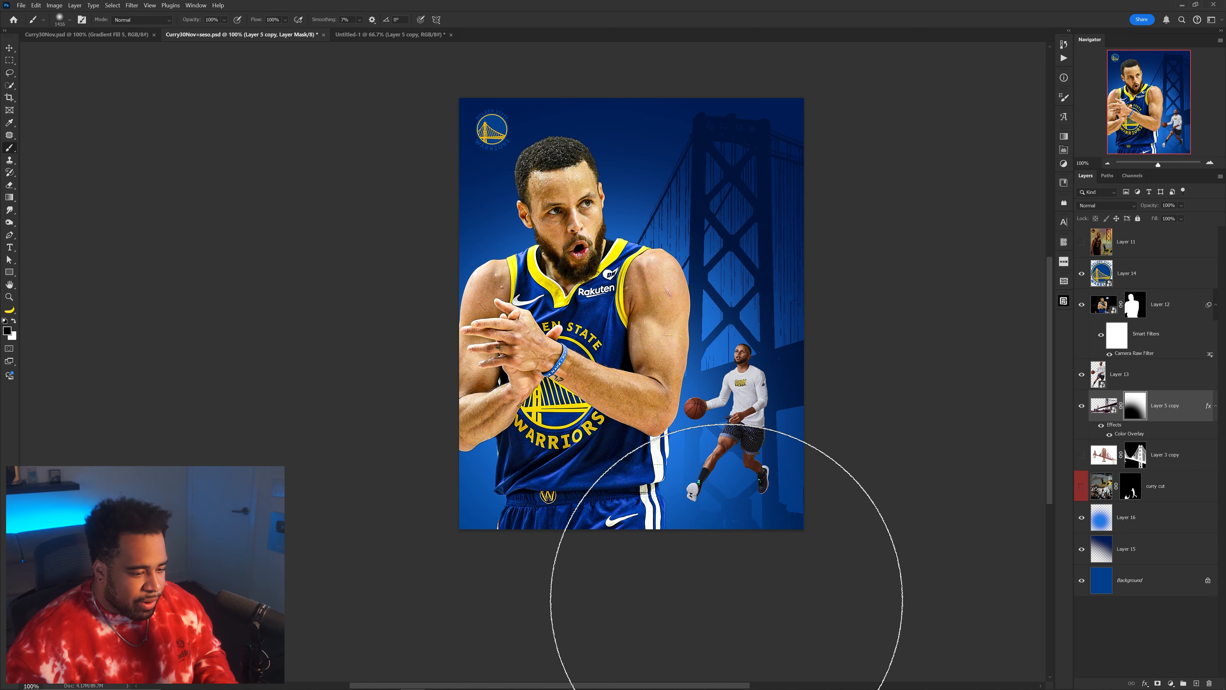
# Step: Place the "Steph" and "CURRY" name text beside the large Curry's head, enlarged and with both words aligned at their right edge
pyautogui.press('v')
pyautogui.moveTo(786, 400); pyautogui.dragTo(791, 410)
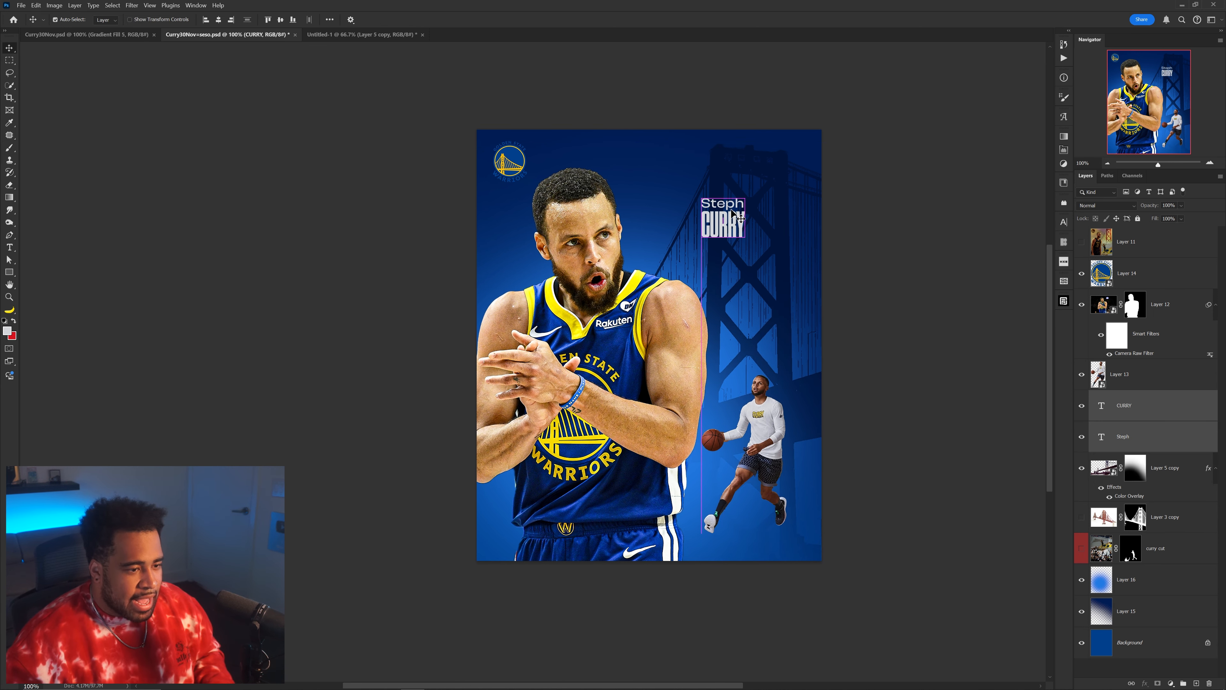
pyautogui.moveTo(749, 199); pyautogui.dragTo(757, 193)
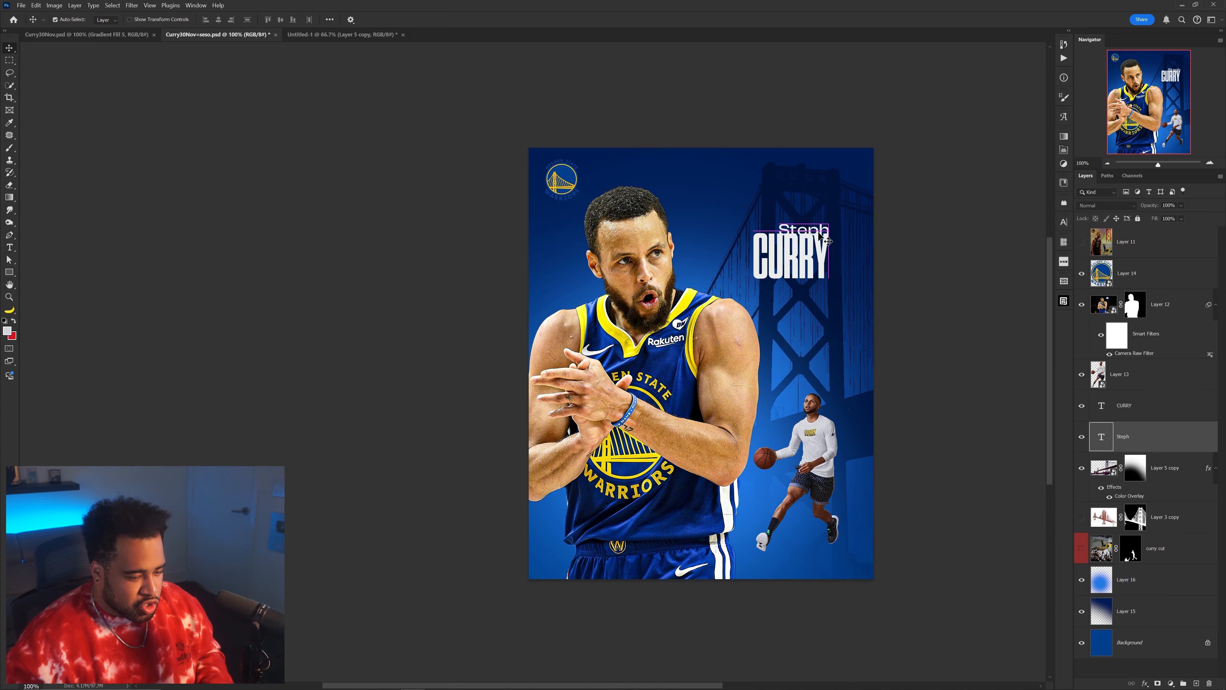
# Step: Color the "Steph" text yellow sampled from the poster
pyautogui.press('b')
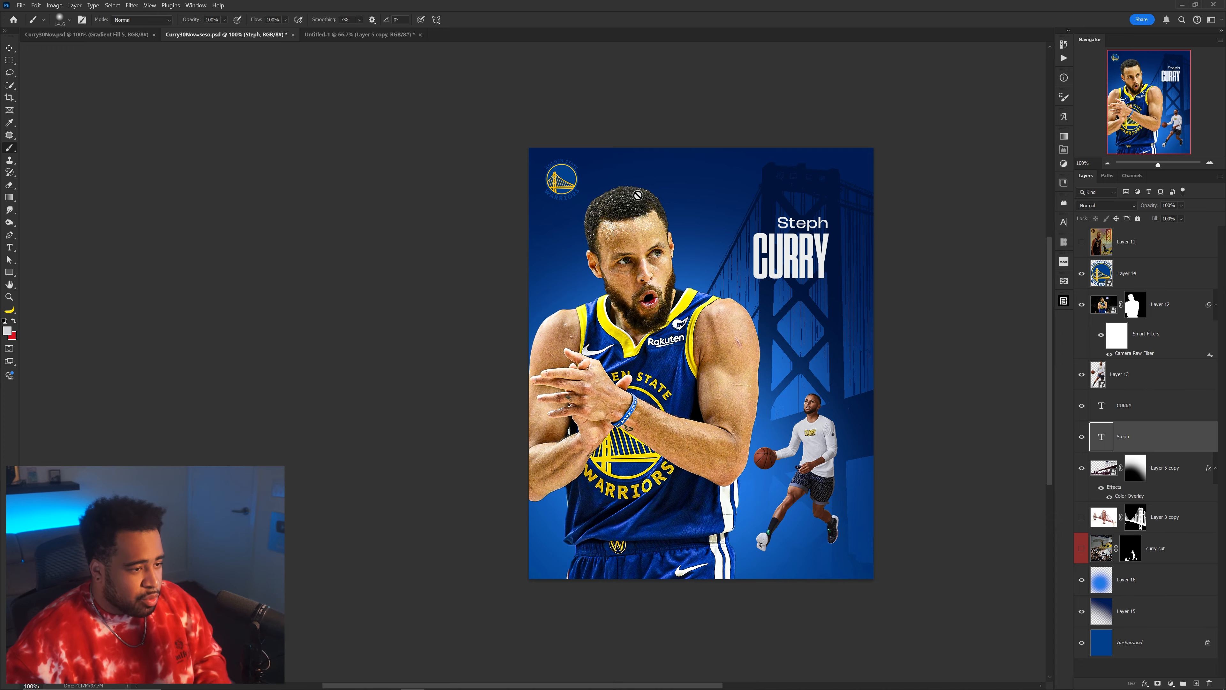
pyautogui.scroll(4, 555, 180)
pyautogui.keyDown('alt'); pyautogui.click(595, 206); pyautogui.keyUp('alt')
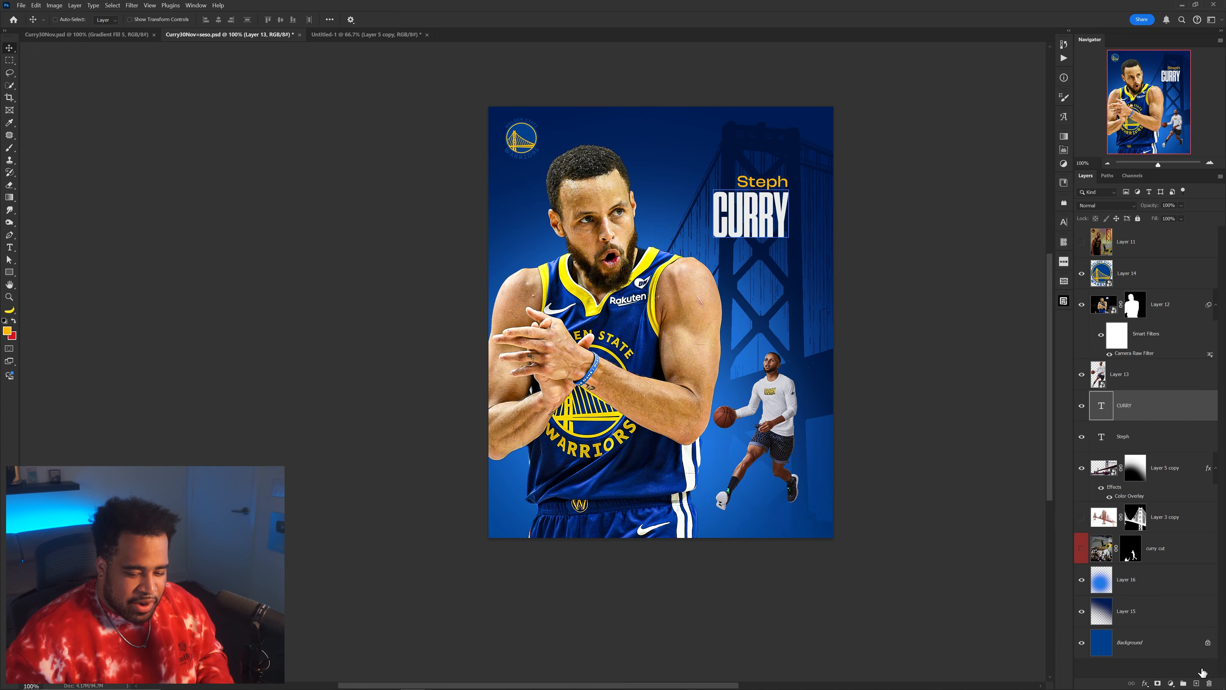
# Step: Add a new layer directly beneath the small Curry cutout and check the original poster on Layer 11 for reference
pyautogui.click(1196, 684)
pyautogui.press('b')
pyautogui.scroll(5, 758, 431)
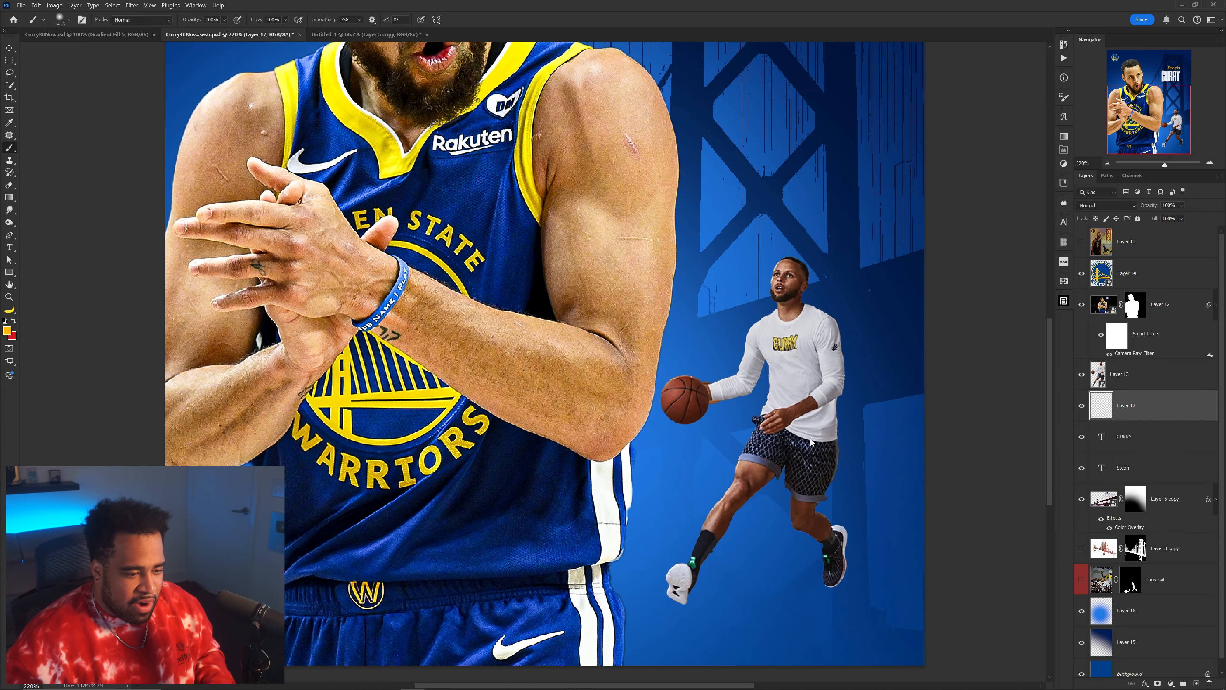
pyautogui.moveTo(805, 437); pyautogui.dragTo(688, 434)
pyautogui.click(1082, 241)
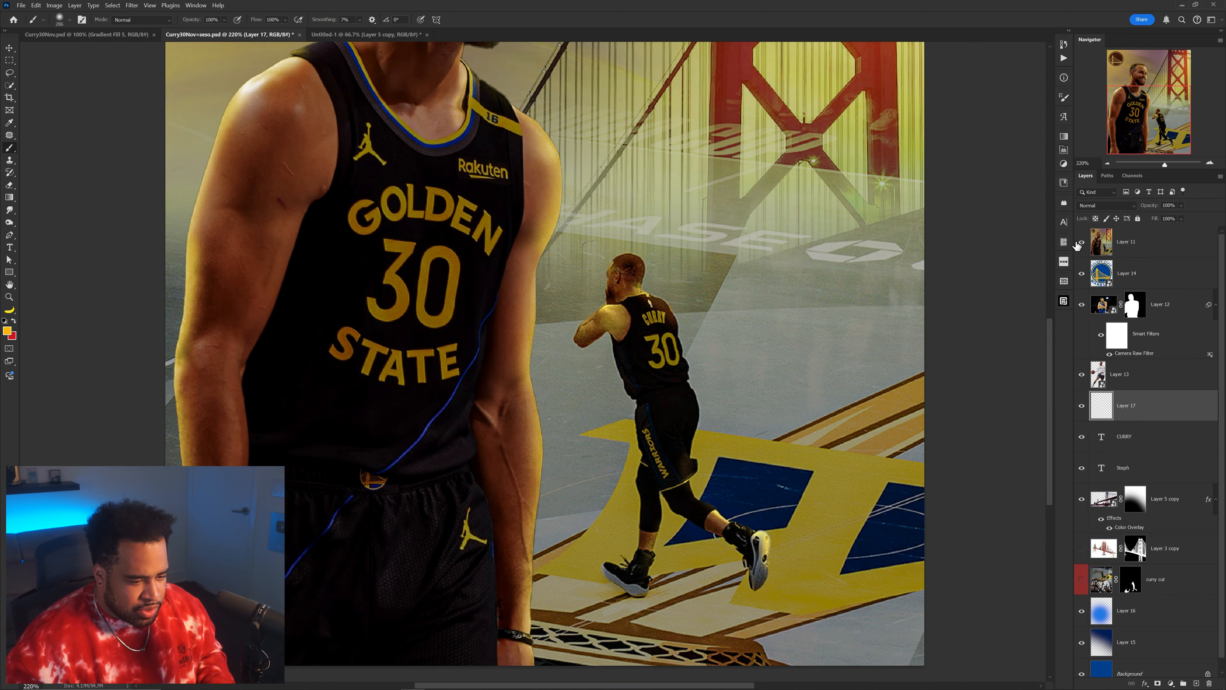
pyautogui.click(1082, 241)
# Step: Paint a wide soft black shadow beneath the small Curry on Layer 17 using a preset brush and the default colors
pyautogui.rightClick(778, 413)
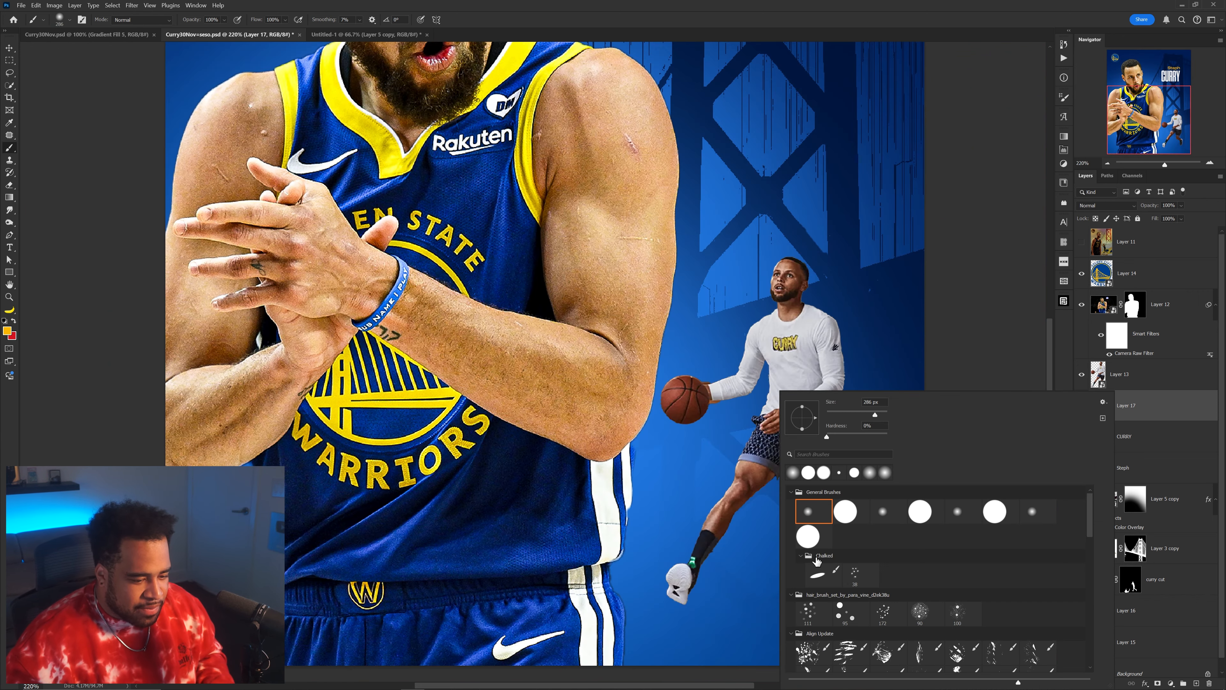
pyautogui.scroll(-2, 853, 548)
pyautogui.doubleClick(853, 547)
pyautogui.press('d')
# Step: Add a layer above Layer 17 and stamp a slanted soft black shadow beneath the small Curry's feet
pyautogui.hotkey('ctrl', 'shift', 'alt', 'n')
pyautogui.scroll(5, 814, 412)
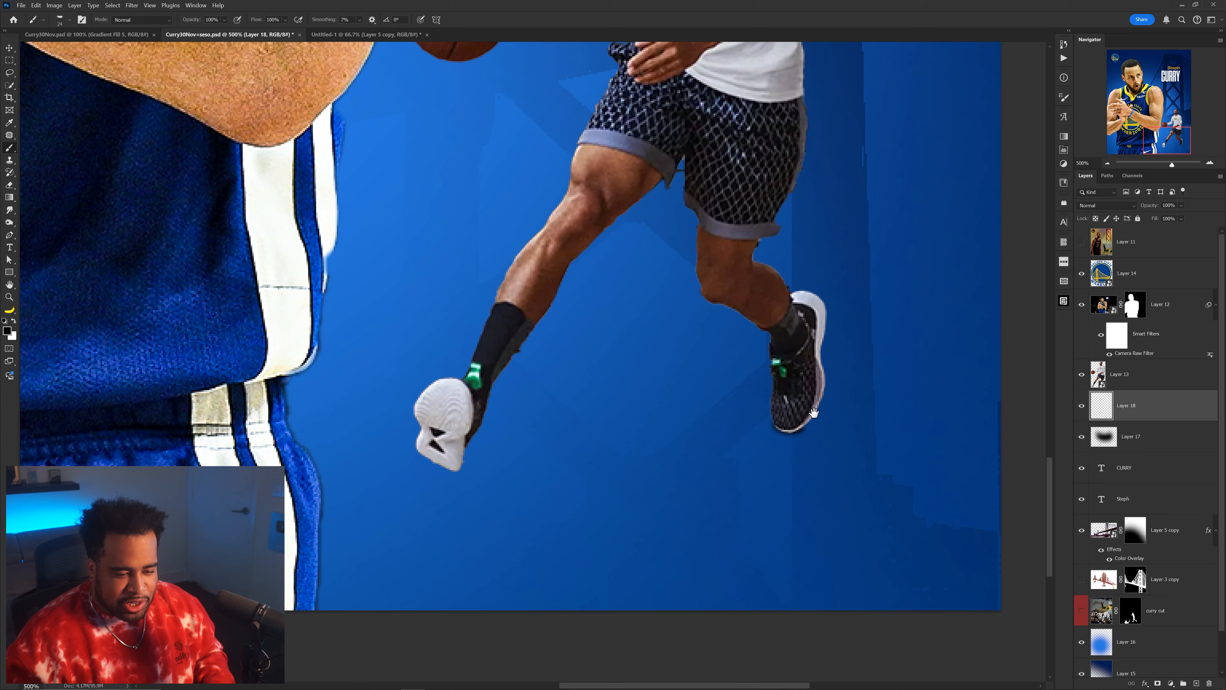
pyautogui.rightClick(763, 423)
pyautogui.doubleClick(970, 645)
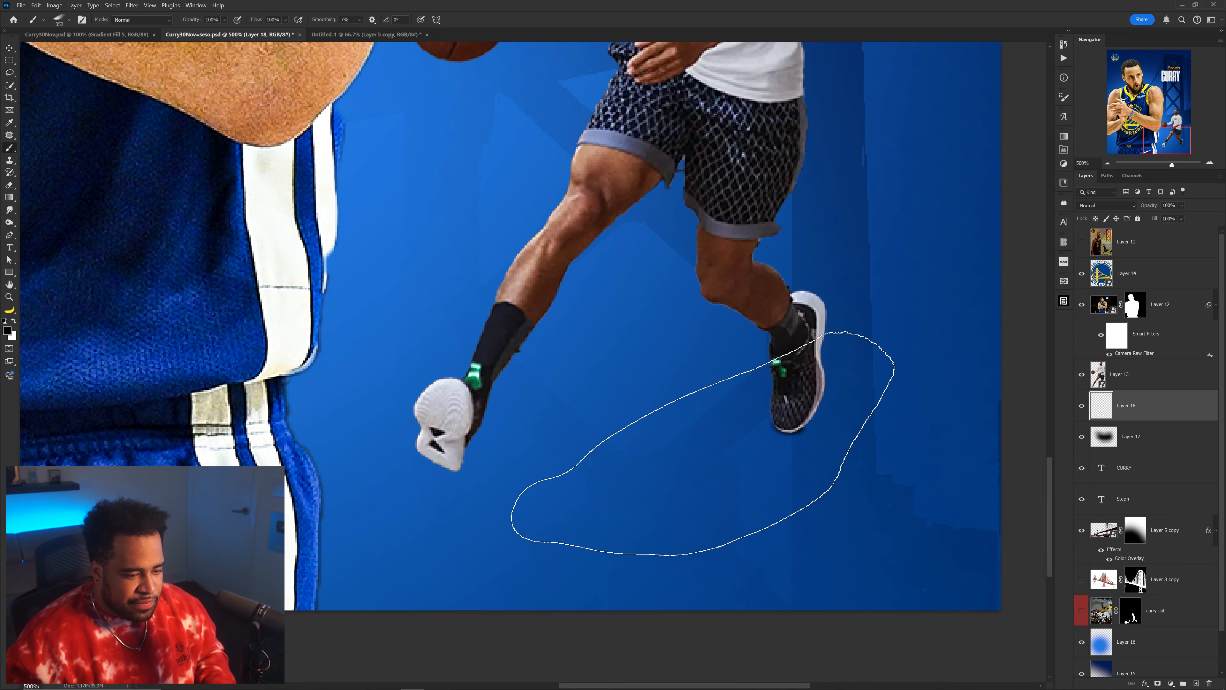
pyautogui.click(690, 440)
pyautogui.scroll(-5, 734, 478)
pyautogui.press('l')
pyautogui.moveTo(716, 462); pyautogui.dragTo(714, 502)
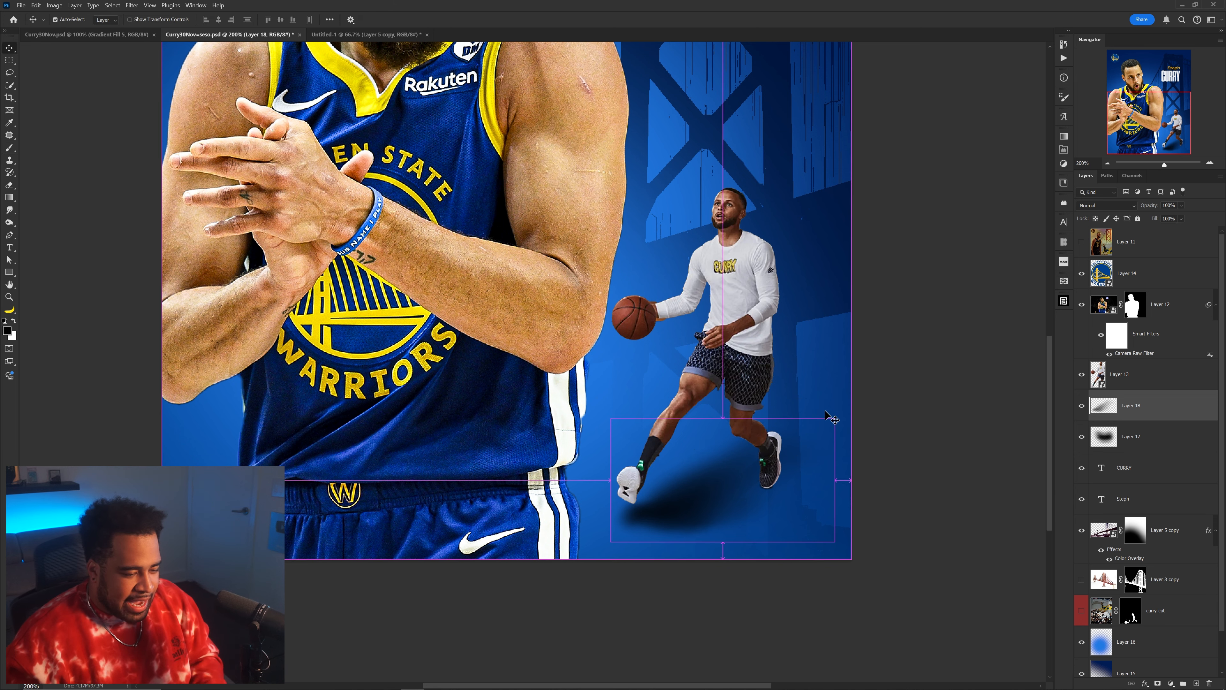
# Step: Lower the opacity of the slanted shadow on Layer 18 to 74%
pyautogui.press('v')
pyautogui.scroll(2, 759, 484)
pyautogui.scroll(2, 759, 484)
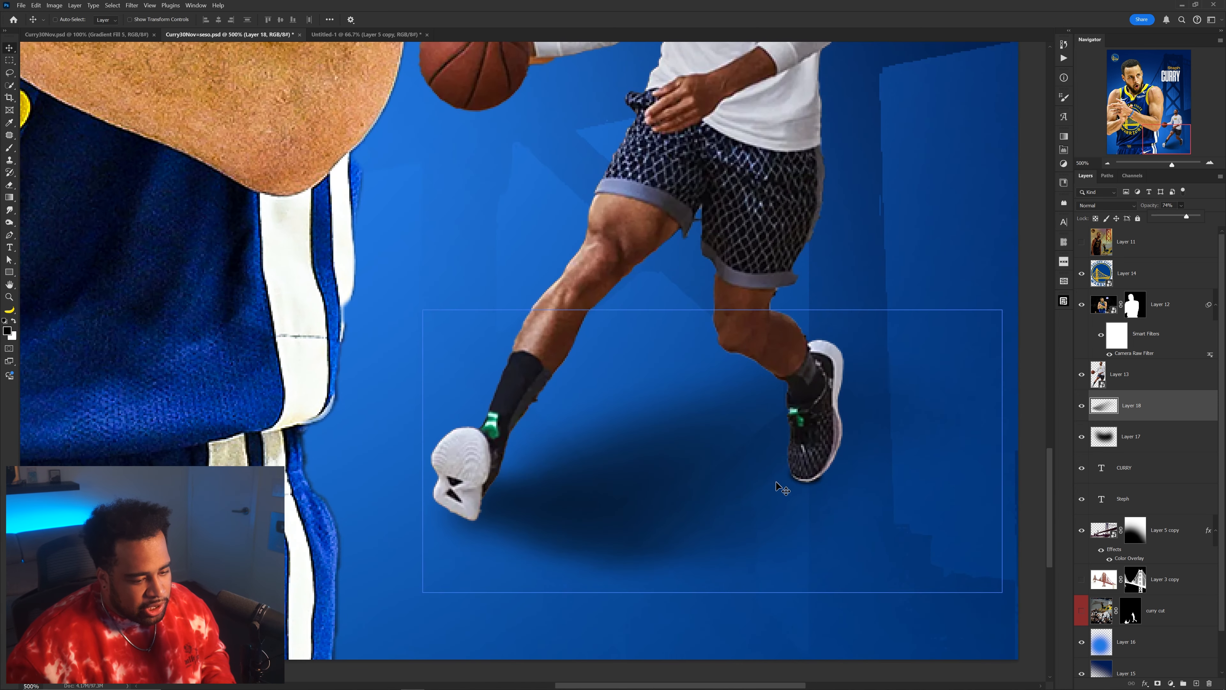
# Step: Add a layer above Layer 17 and paint dark contact shadows directly beneath both of the small Curry's shoes
pyautogui.click(1106, 437)
pyautogui.click(1197, 682)
pyautogui.press('l')
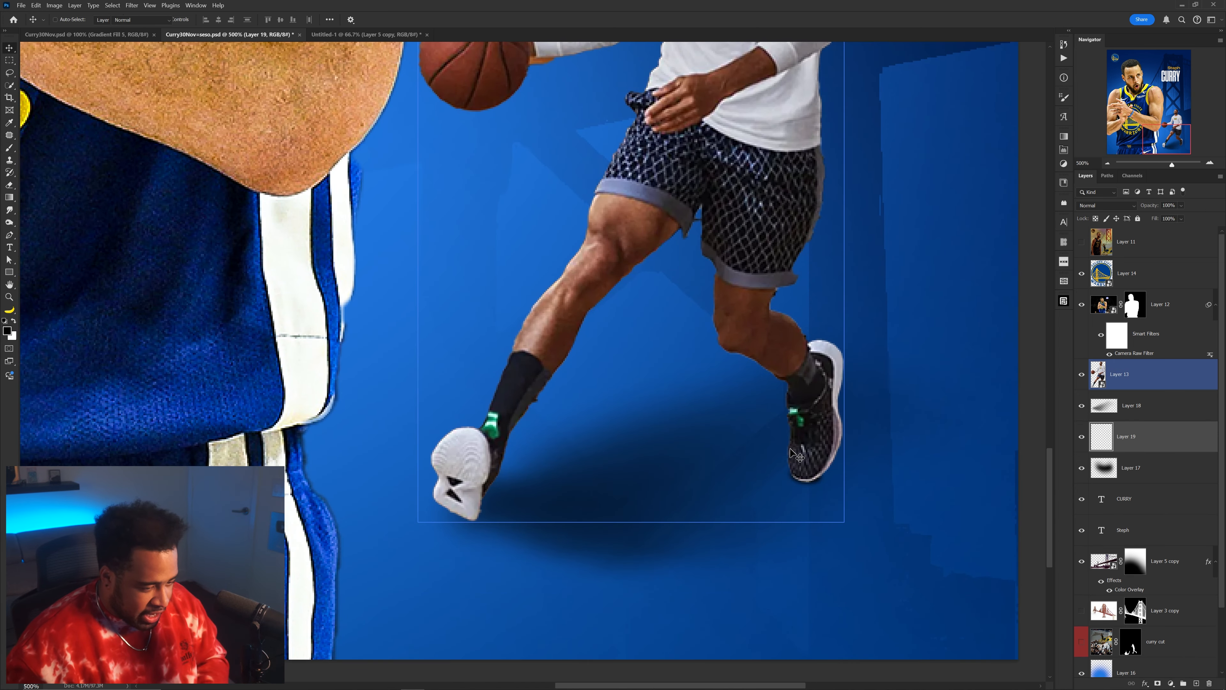
pyautogui.moveTo(580, 555); pyautogui.dragTo(586, 565)
pyautogui.press('b')
pyautogui.rightClick(890, 584)
pyautogui.doubleClick(936, 641)
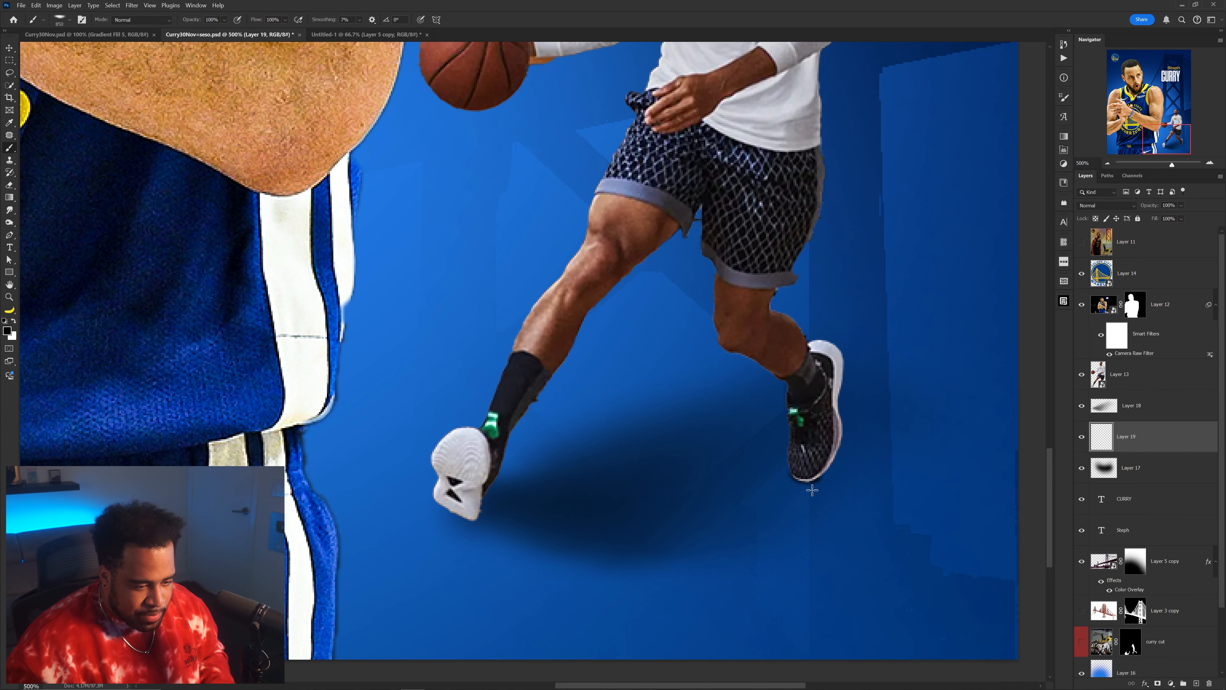
pyautogui.click(772, 483)
# Step: Soften the shadows around the small Curry's shoes on Layers 19 and 18 with a soft eraser, enlarging its brush tip
pyautogui.press('e')
pyautogui.hotkey('ctrl', '-')
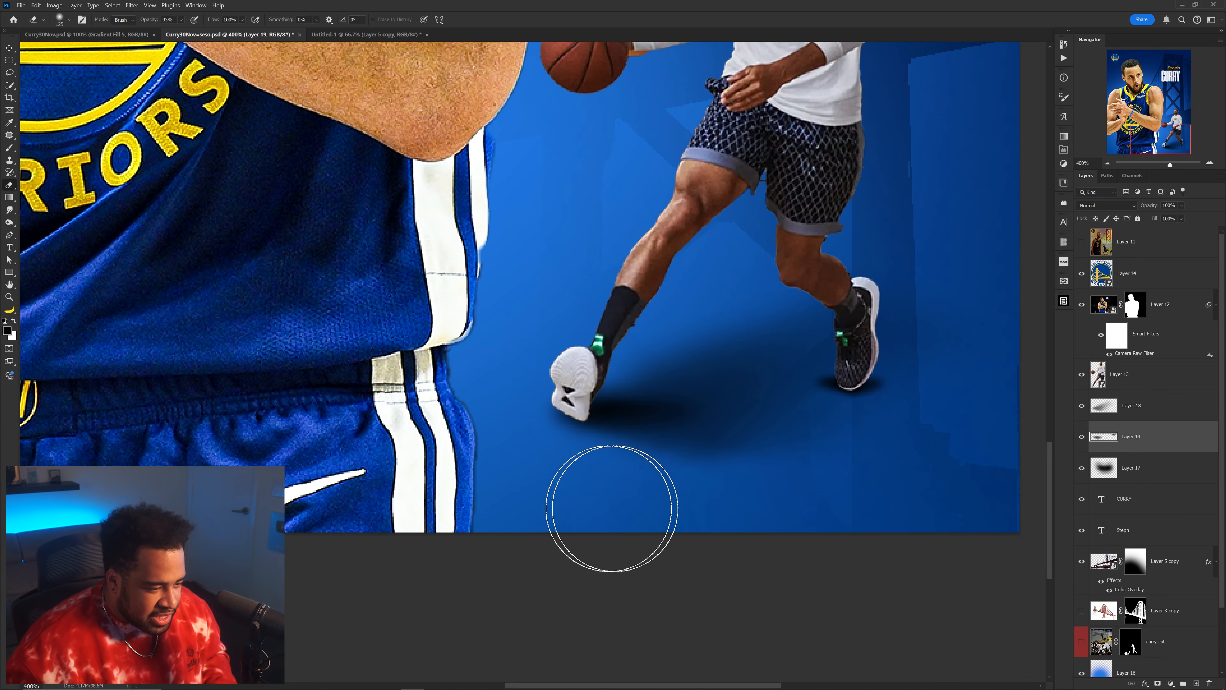
pyautogui.click(802, 435)
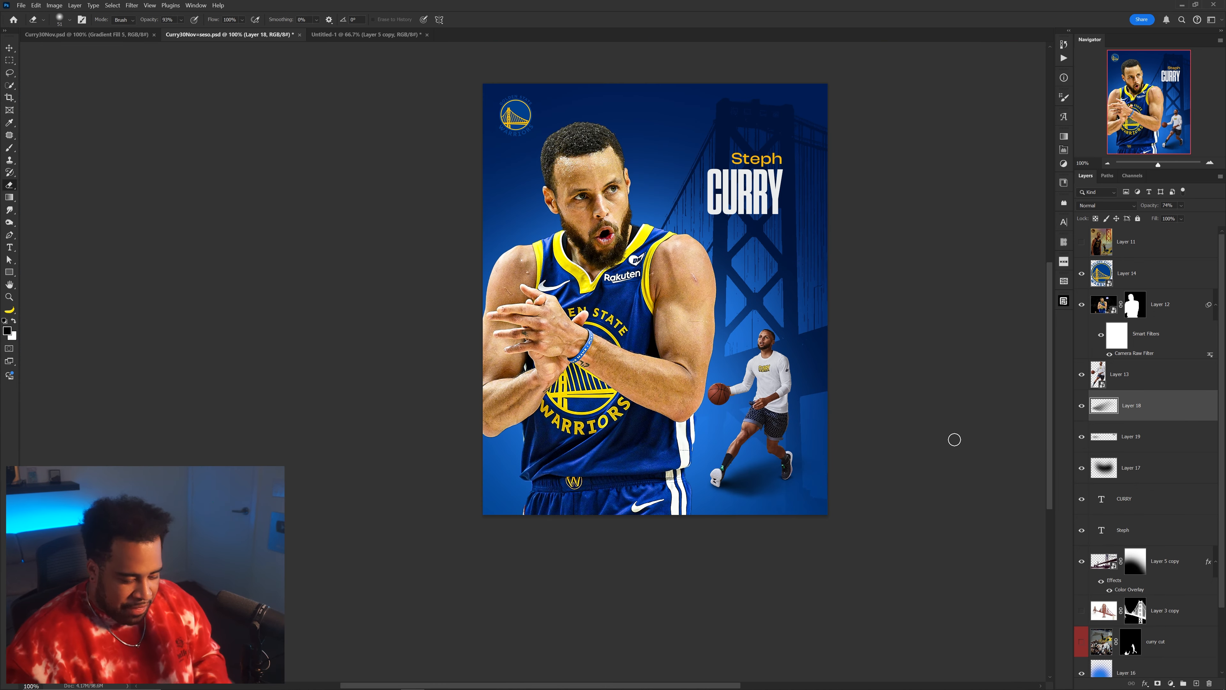
pyautogui.scroll(2, 753, 495)
pyautogui.press(']')
pyautogui.press(']')
pyautogui.press(']')
pyautogui.press(']')
pyautogui.press(']')
pyautogui.press(']')
pyautogui.press(']')
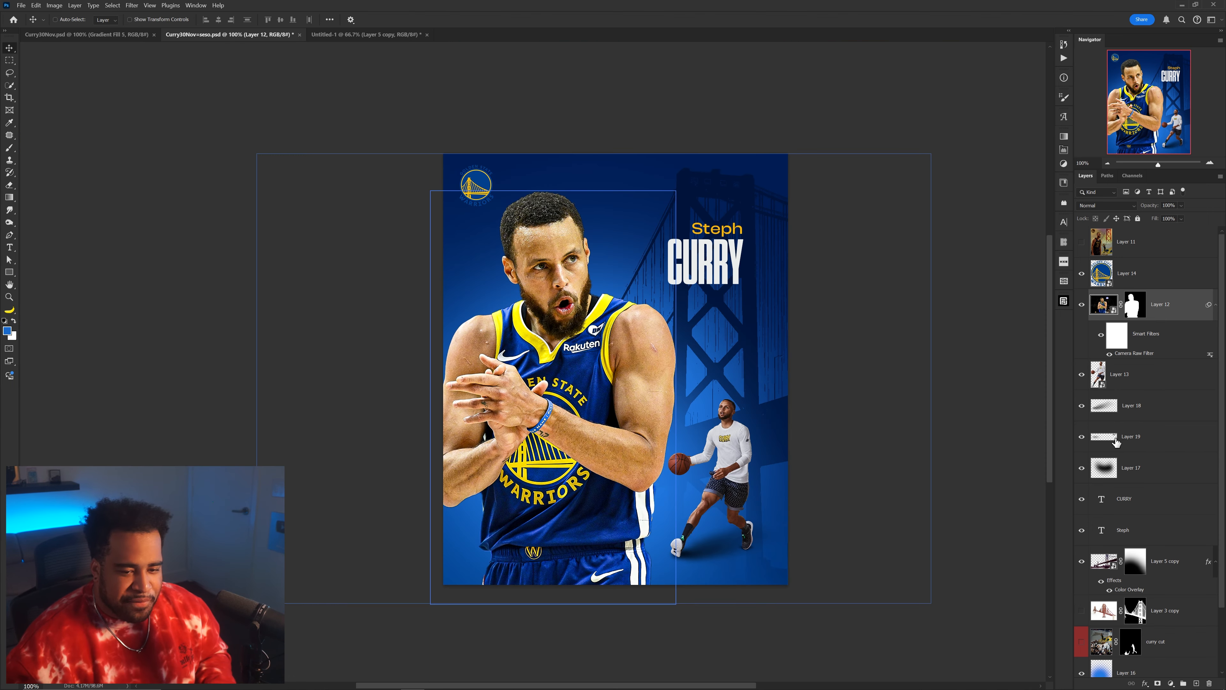
# Step: Add a Levels adjustment above Layer 12 and darken it by lowering the white output level to 178 and raising the black input
pyautogui.click(1170, 683)
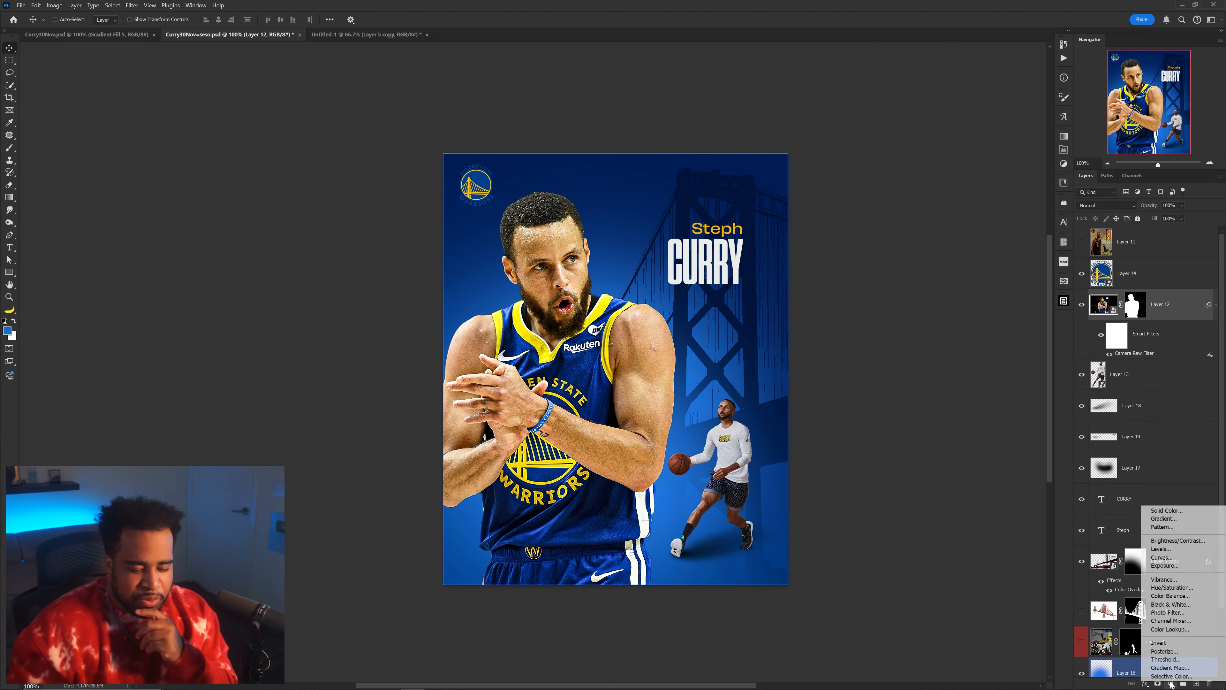
pyautogui.click(1173, 550)
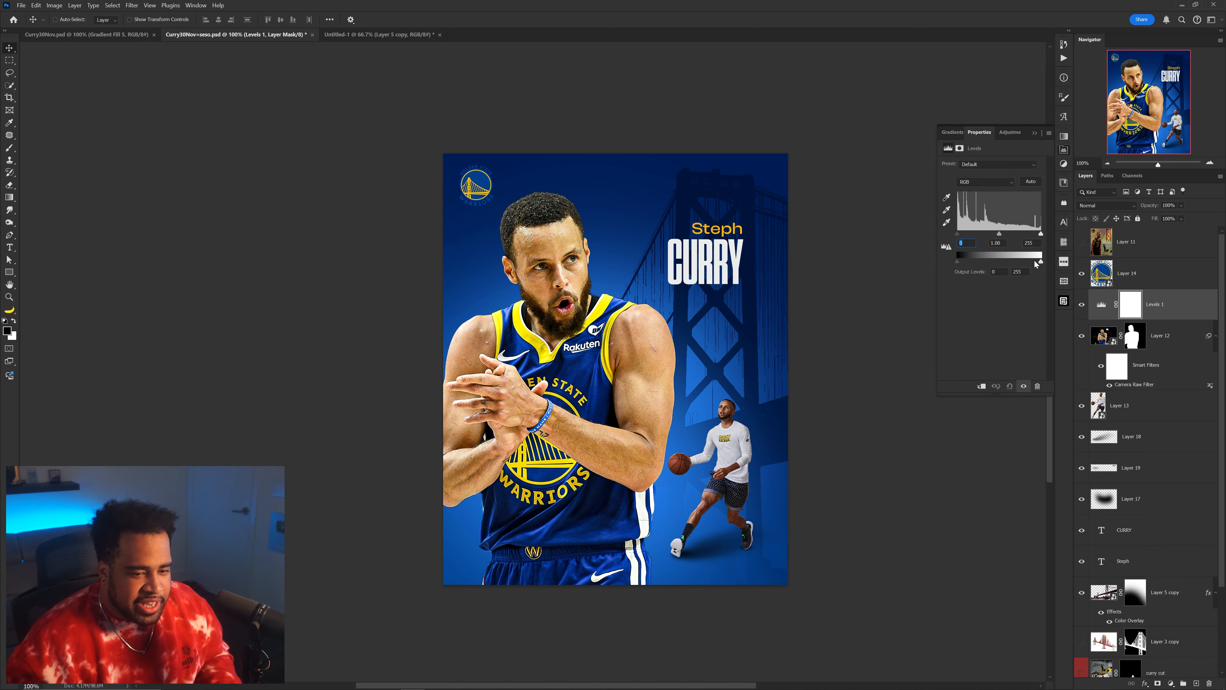
pyautogui.moveTo(1038, 261); pyautogui.dragTo(959, 237)
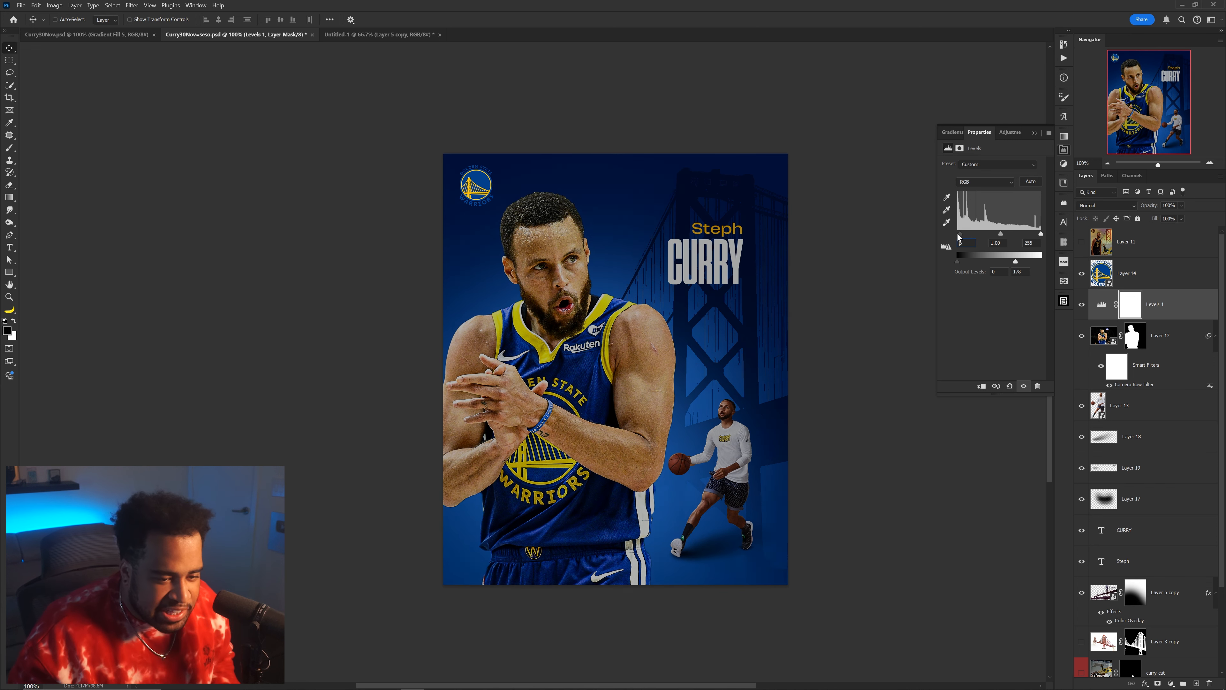
# Step: Clip Levels 1 to the large Curry cutout on Layer 12 and invert its mask to black
pyautogui.click(1139, 305)
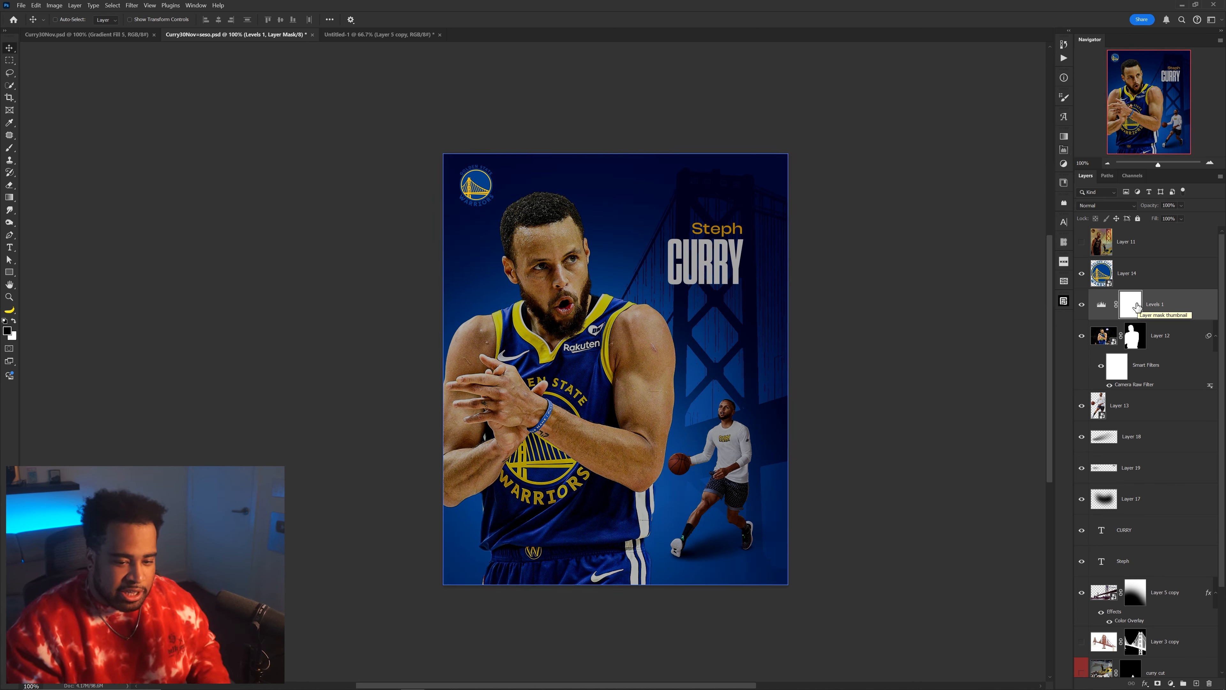
pyautogui.keyDown('alt'); pyautogui.click(1161, 317); pyautogui.keyUp('alt')
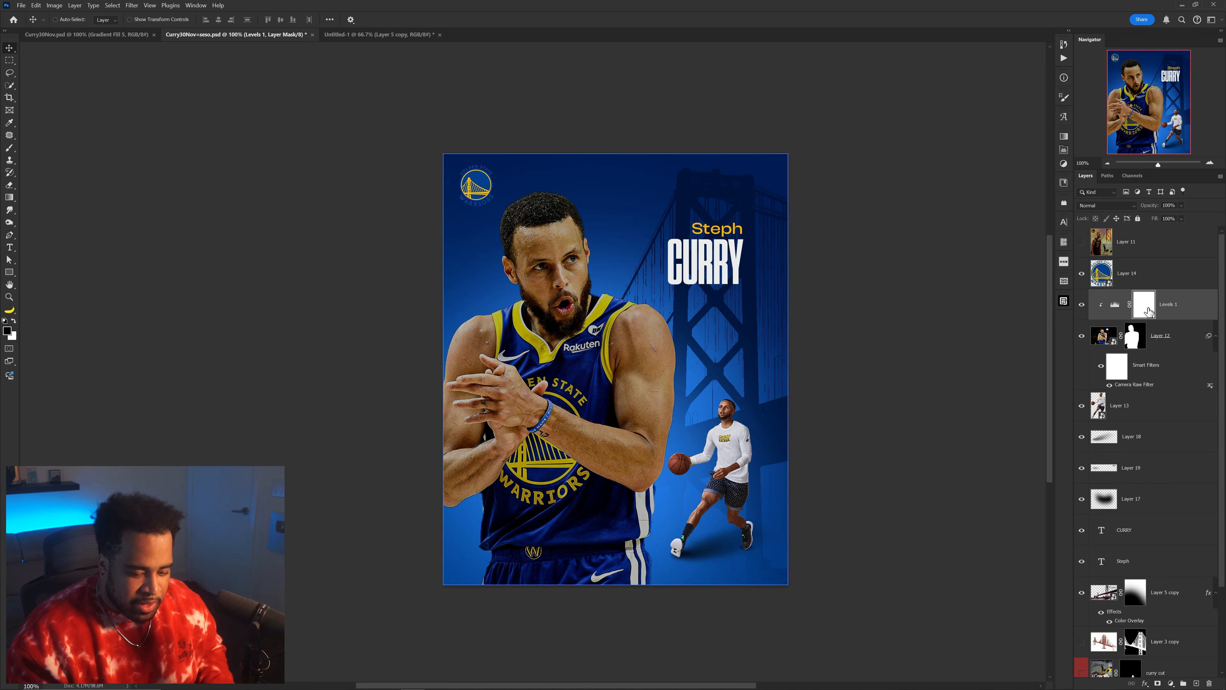
pyautogui.moveTo(1148, 311); pyautogui.dragTo(1149, 311)
pyautogui.hotkey('ctrl', 'i')
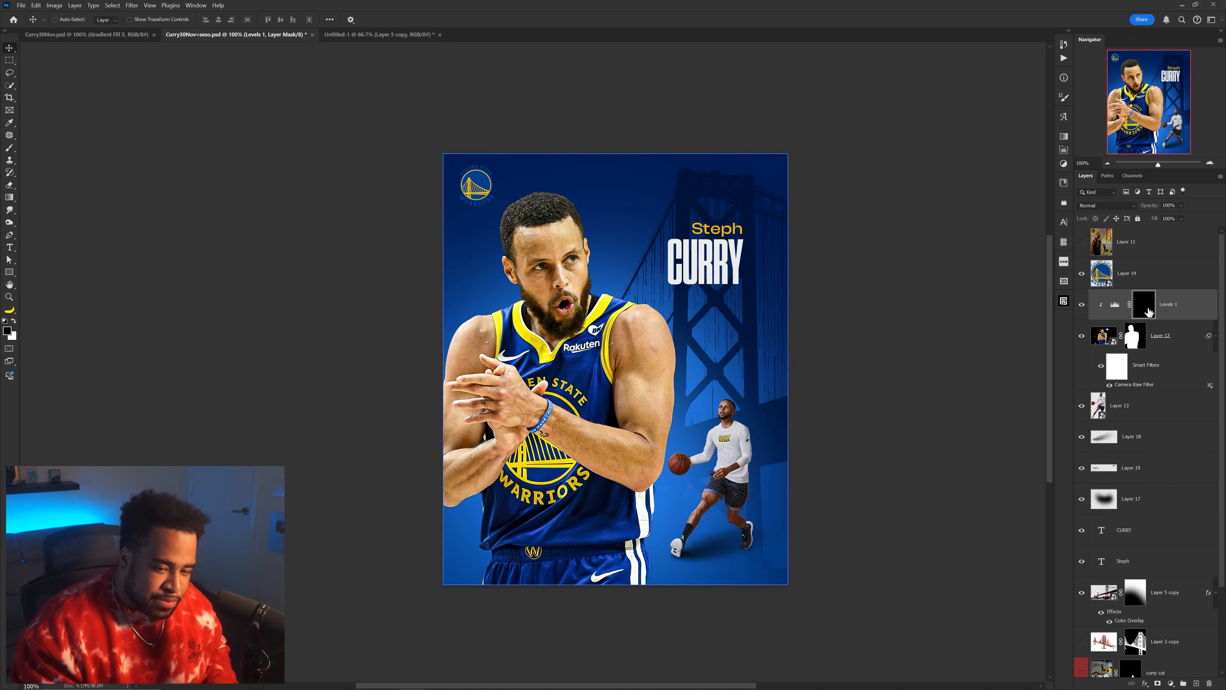
# Step: Paint white at 23% brush opacity on the Levels 1 mask to shade the large Curry's shoulder
pyautogui.press('b')
pyautogui.scroll(1, 618, 319)
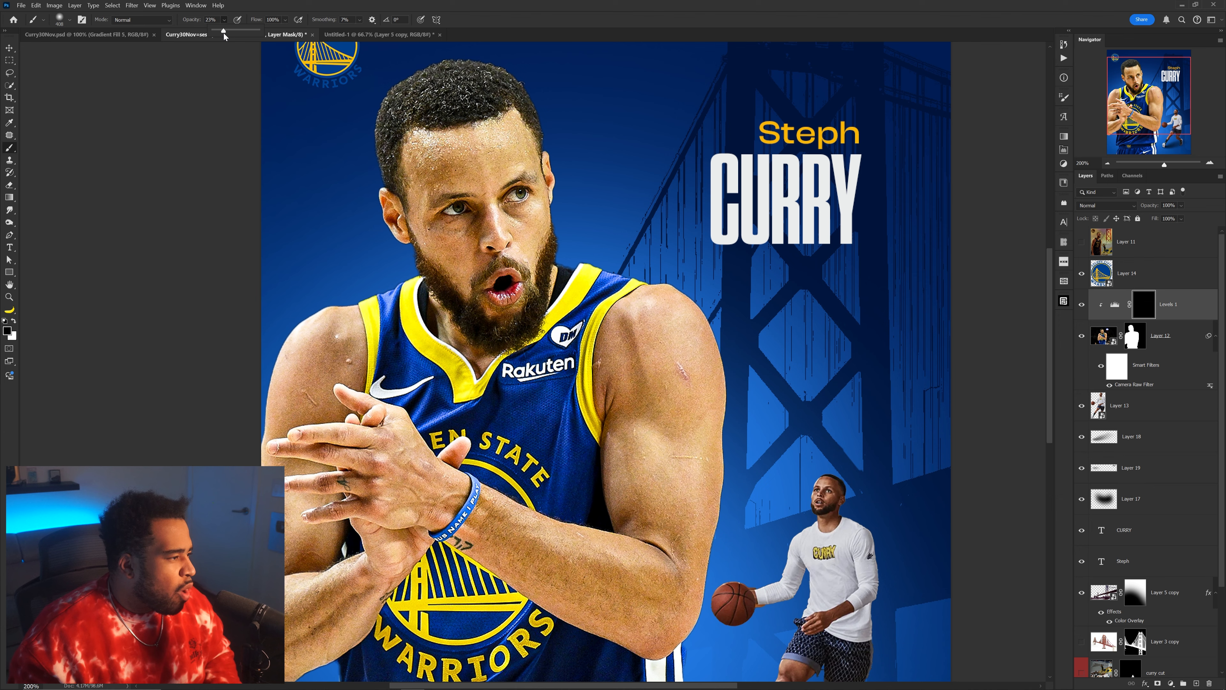
pyautogui.press('[')
pyautogui.press('[')
pyautogui.press('[')
pyautogui.press('[')
pyautogui.press('[')
pyautogui.press('x')
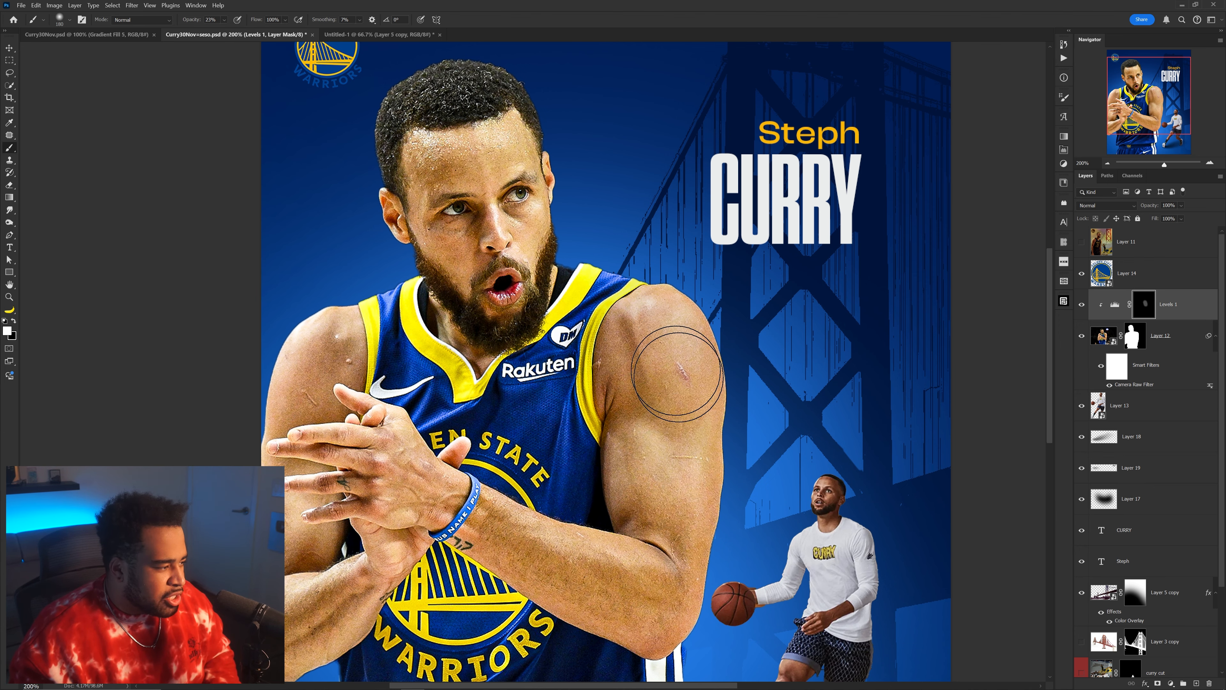
pyautogui.moveTo(677, 372)
pyautogui.mouseDown()
pyautogui.moveTo(792, 221)
pyautogui.moveTo(777, 240)
pyautogui.mouseUp()
# Step: Shade the inner upper arm beside the large Curry's jersey on the Levels 1 mask with a smaller brush
pyautogui.press('[')
pyautogui.press('[')
pyautogui.press('[')
pyautogui.press('[')
pyautogui.press('[')
pyautogui.press('[')
pyautogui.press('[')
pyautogui.hotkey('ctrl', 'i')
pyautogui.hotkey('ctrl', 'i')
pyautogui.moveTo(729, 202); pyautogui.dragTo(748, 299)
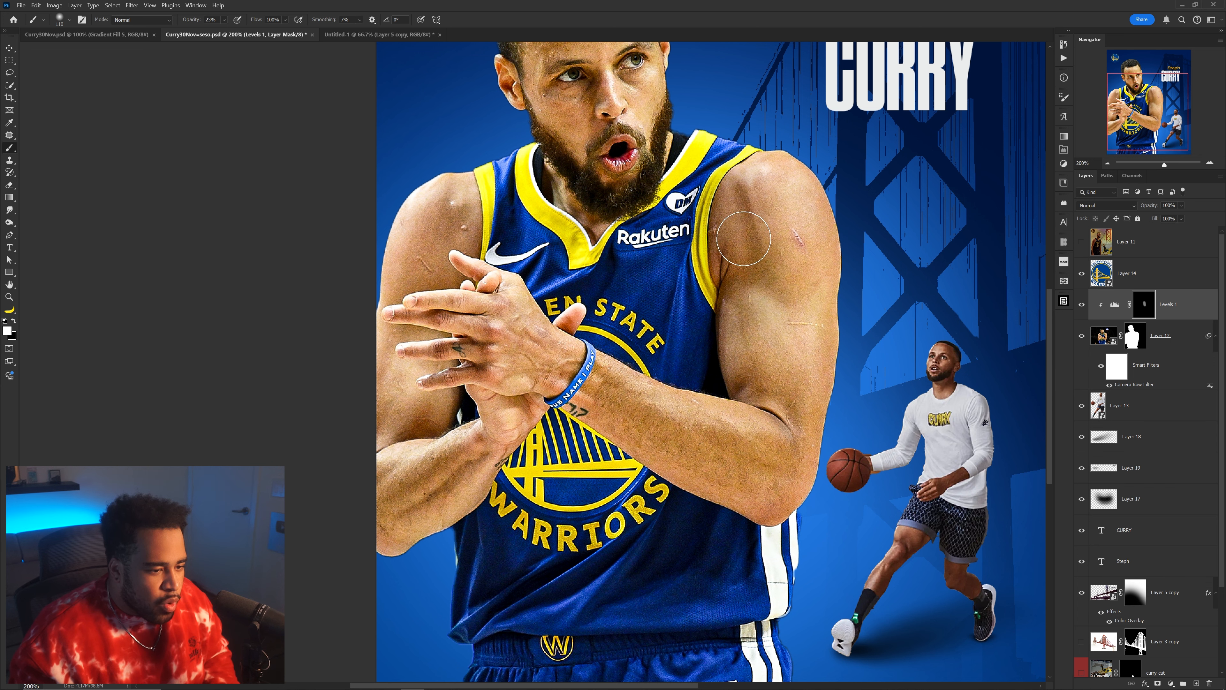
# Step: Paint darker shading along the large Curry's forearms on the Levels 1 mask, adjusting the brush size
pyautogui.moveTo(687, 421); pyautogui.dragTo(623, 378)
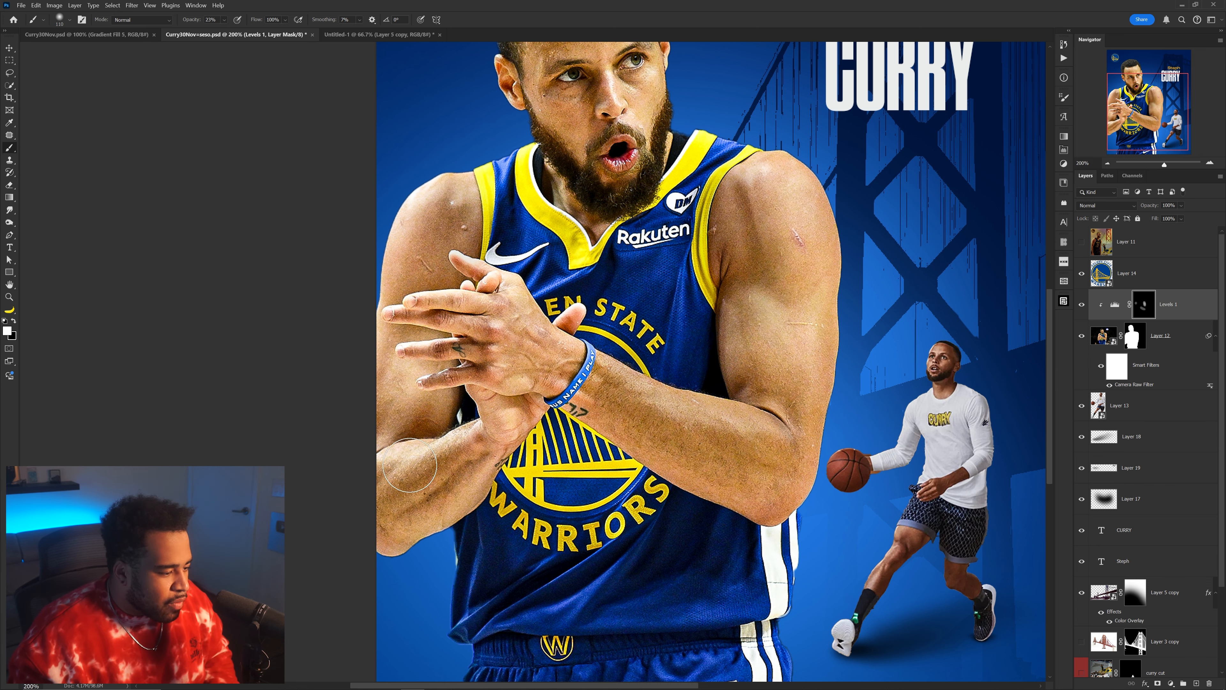
pyautogui.press('[')
pyautogui.press('[')
pyautogui.press('[')
pyautogui.press('[')
pyautogui.hotkey('ctrl', '1')
pyautogui.press('x')
pyautogui.press(']')
pyautogui.press(']')
pyautogui.press(']')
pyautogui.press(']')
pyautogui.press(']')
pyautogui.press(']')
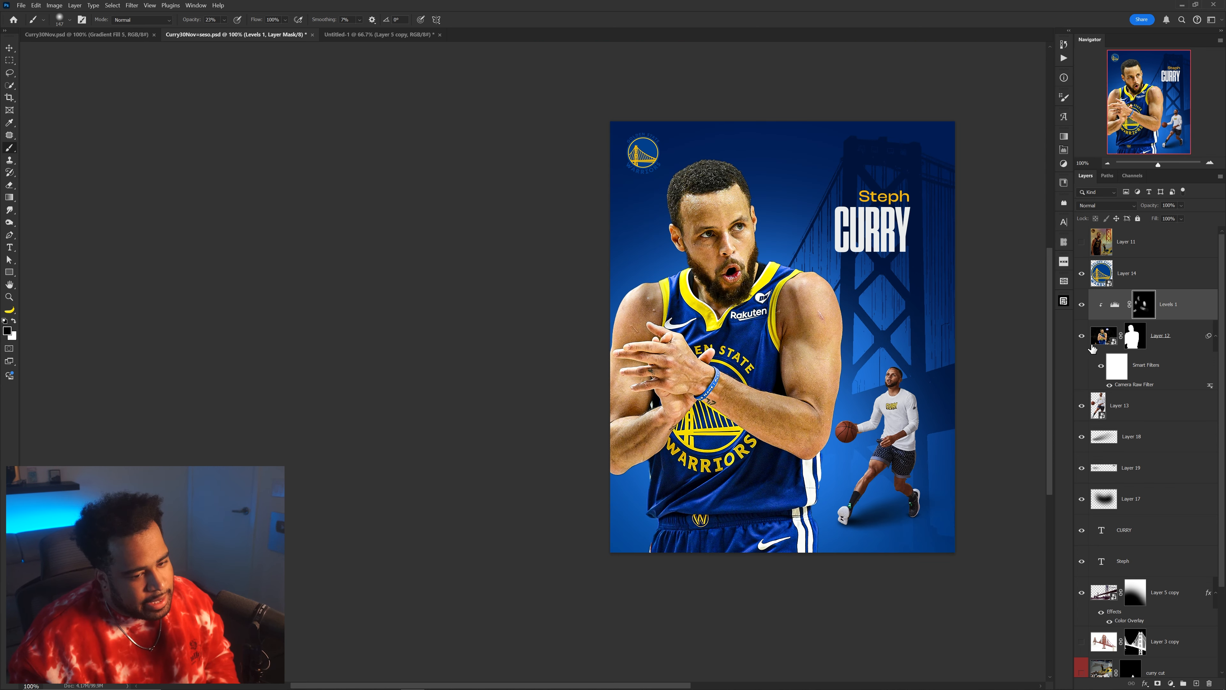
# Step: Compare the large Curry with and without the Levels 1 shading, and reduce the brush size
pyautogui.click(1082, 304)
pyautogui.click(1082, 305)
pyautogui.click(1082, 304)
pyautogui.click(1081, 305)
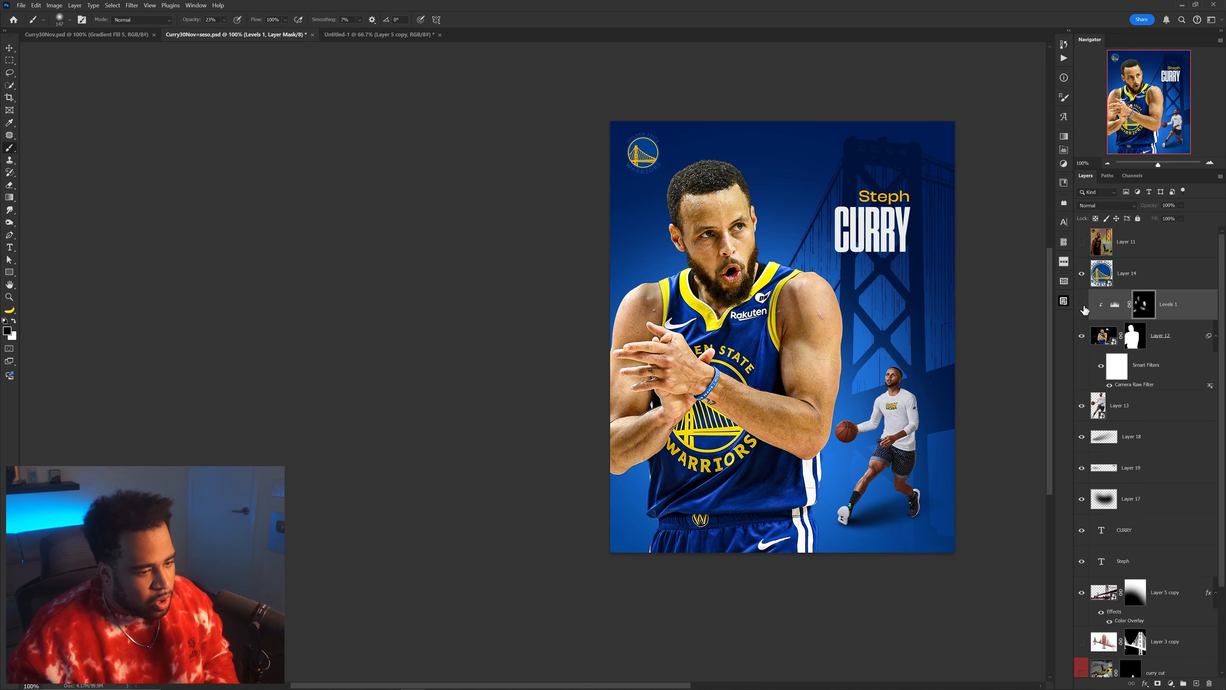
pyautogui.click(1082, 304)
pyautogui.click(1082, 304)
pyautogui.press('[')
pyautogui.press('[')
pyautogui.press('[')
pyautogui.press('[')
pyautogui.press('[')
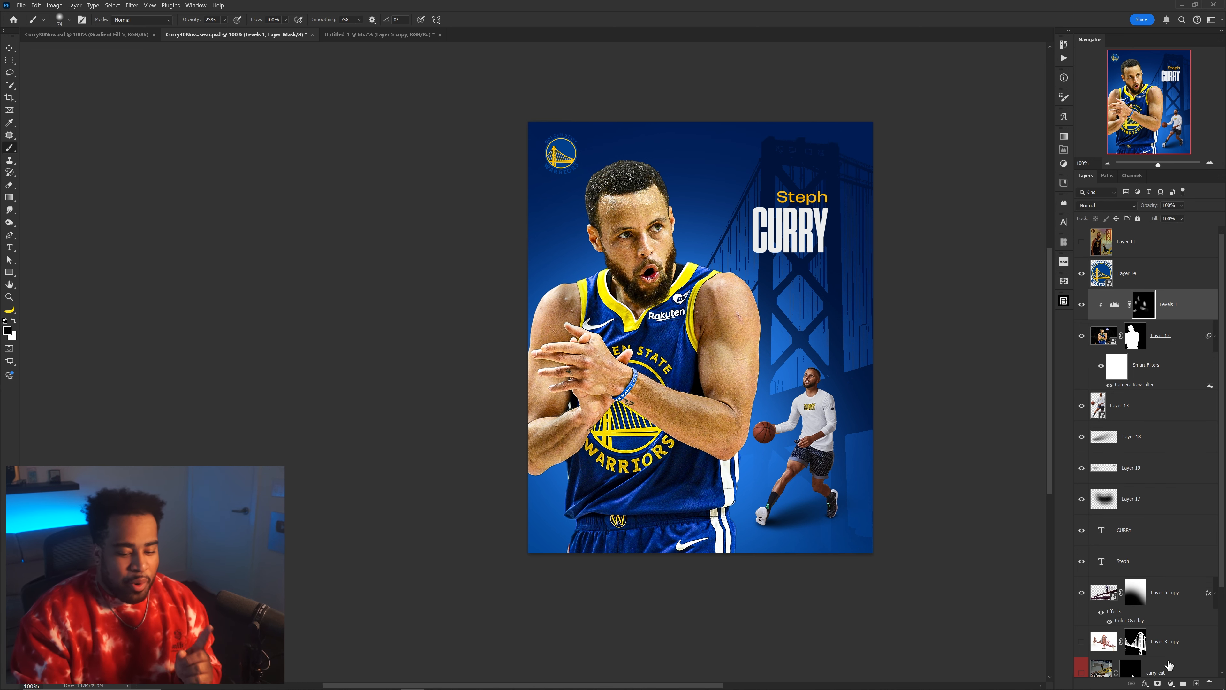
# Step: Add a second Levels adjustment above Levels 1 and brighten it by setting the white input level to 213
pyautogui.click(1171, 683)
pyautogui.click(1173, 549)
pyautogui.hotkey('ctrl', 'i')
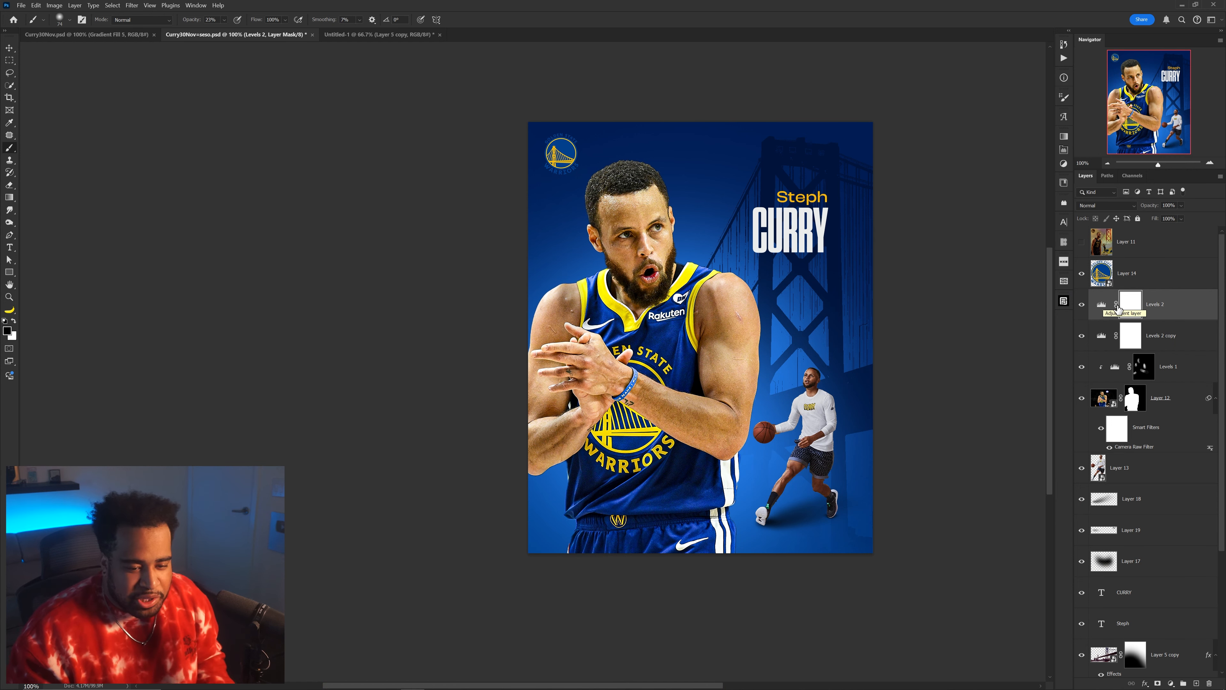
pyautogui.doubleClick(1102, 305)
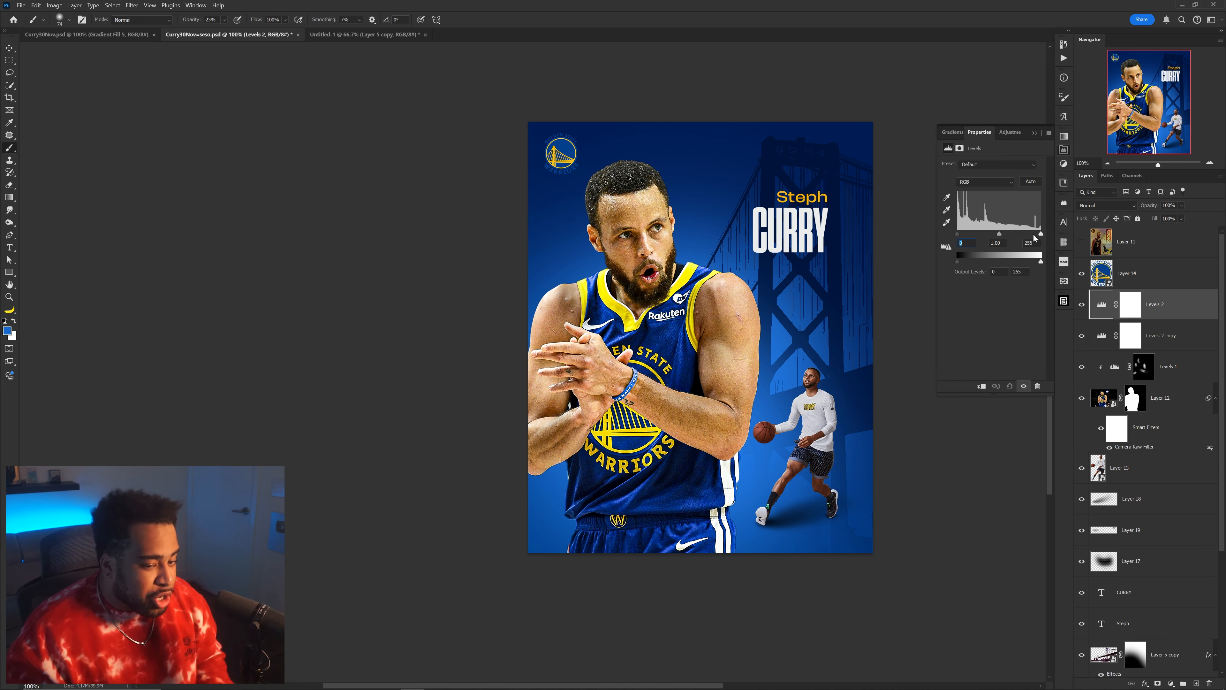
pyautogui.moveTo(1039, 234); pyautogui.dragTo(1028, 235)
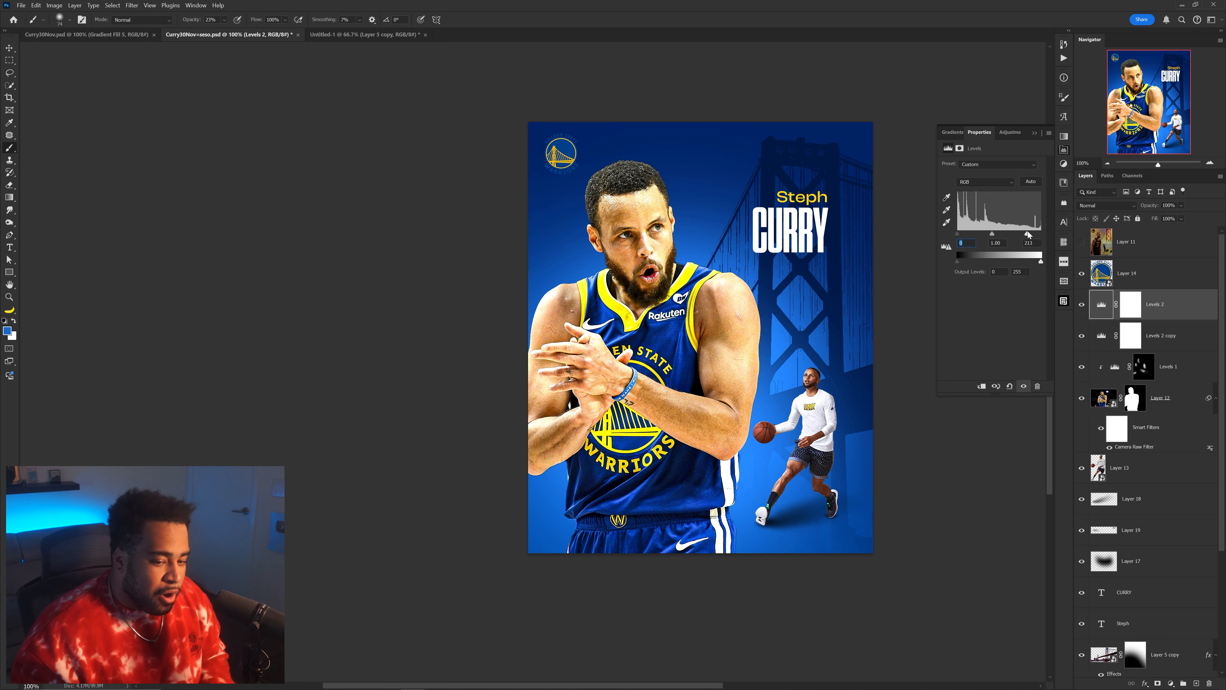
# Step: Clip Levels 2 to the large Curry cutout and invert its mask to black
pyautogui.hotkey('ctrl', 'alt', 'g')
pyautogui.click(1144, 312)
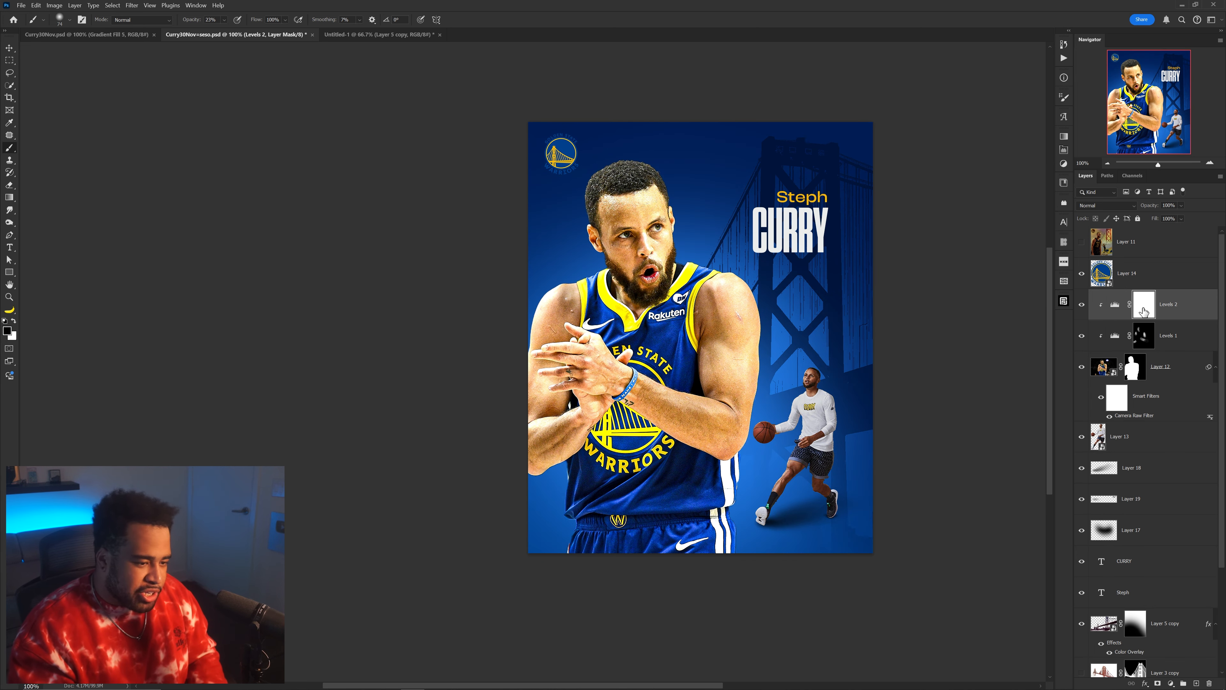
pyautogui.hotkey('ctrl', 'i')
# Step: Paint white on the Levels 2 mask to brighten highlights on the large Curry's arm, forearm and face
pyautogui.press('x')
pyautogui.scroll(1, 745, 309)
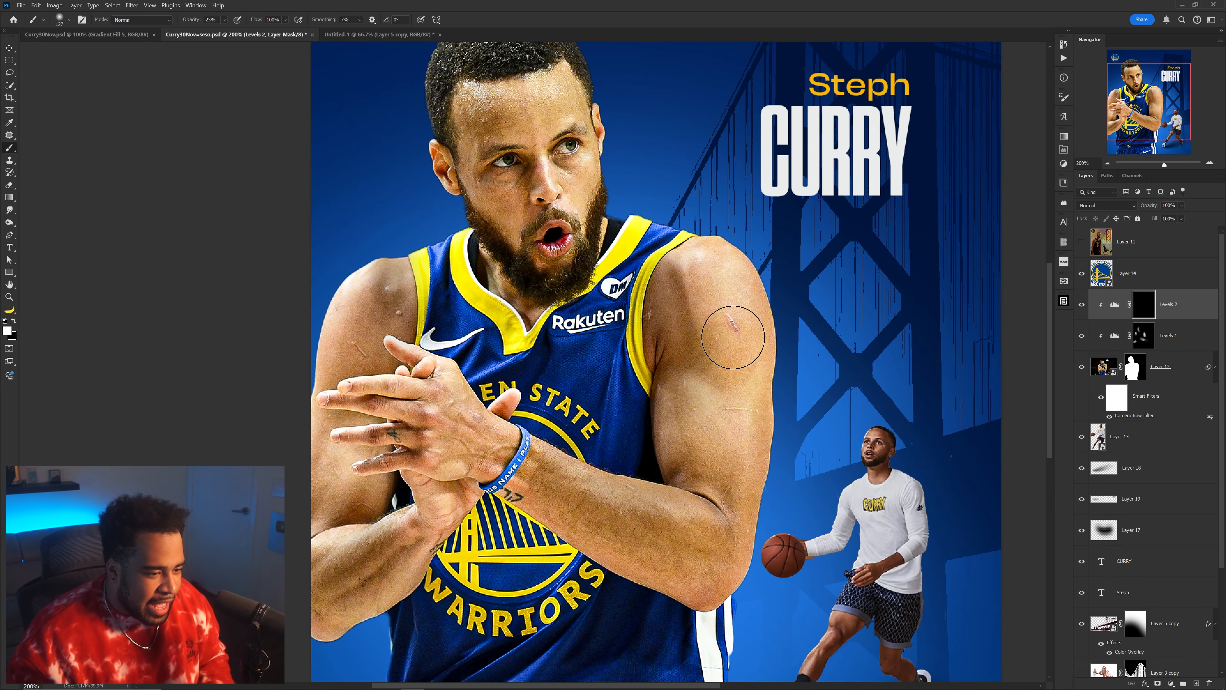
pyautogui.moveTo(695, 555); pyautogui.dragTo(536, 527)
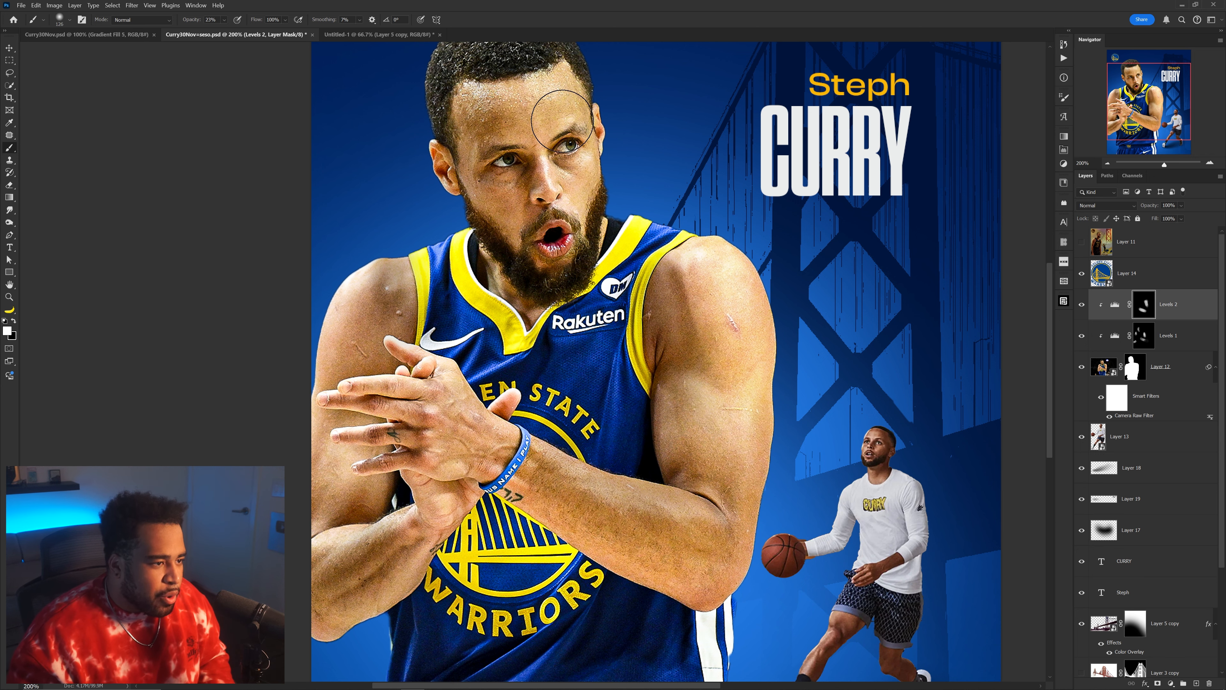
pyautogui.moveTo(563, 120)
pyautogui.mouseDown()
pyautogui.moveTo(561, 109)
pyautogui.moveTo(578, 183)
pyautogui.mouseUp()
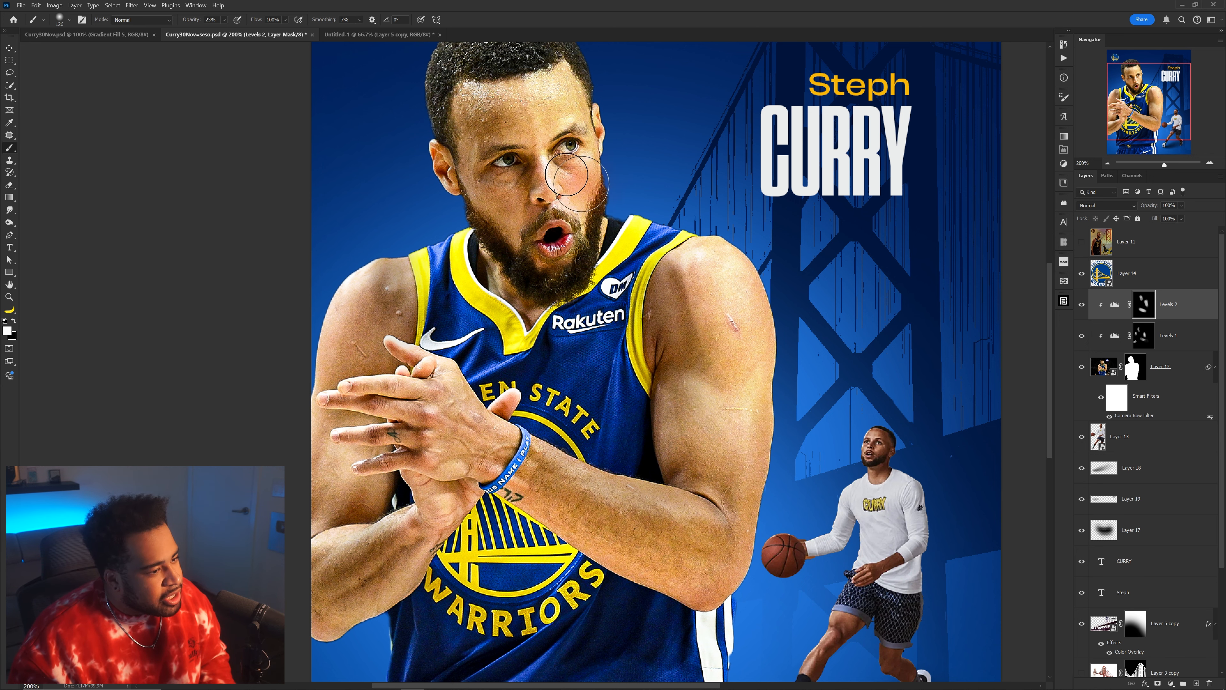
# Step: Paint highlights over the large Curry's hands and other forearm on the Levels 2 mask with a smaller brush
pyautogui.press('[')
pyautogui.press('[')
pyautogui.press('[')
pyautogui.moveTo(388, 536); pyautogui.dragTo(459, 403)
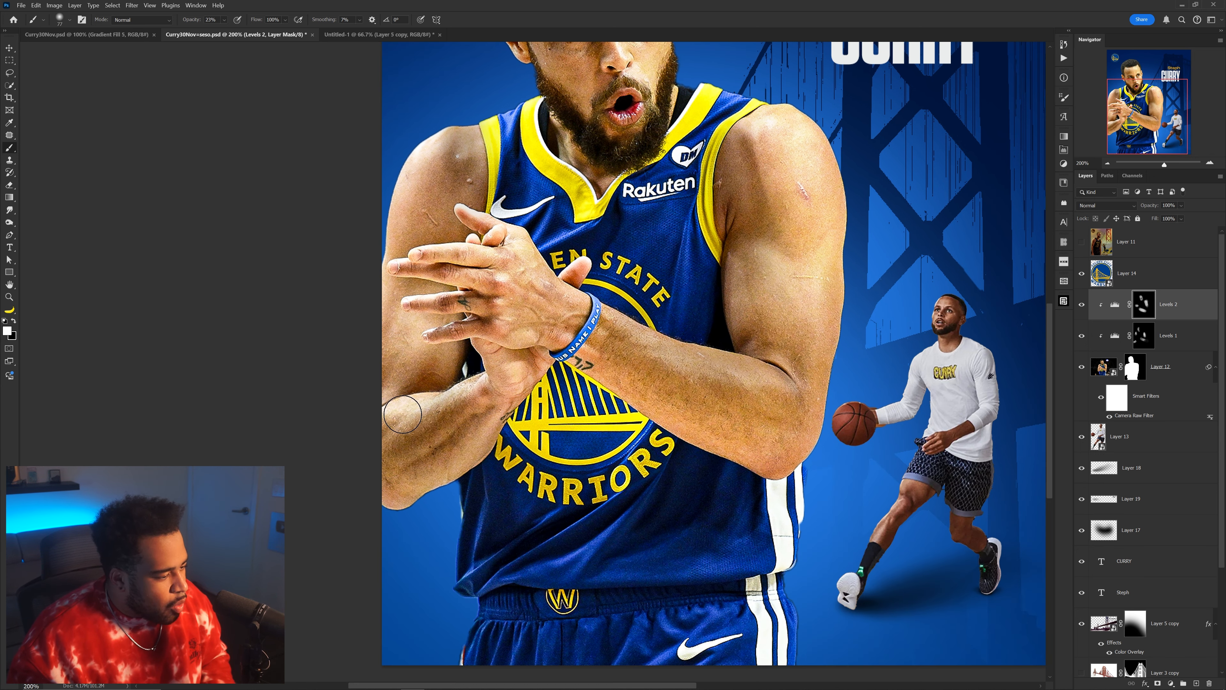
pyautogui.press('x')
pyautogui.press('v')
pyautogui.hotkey('ctrl', '1')
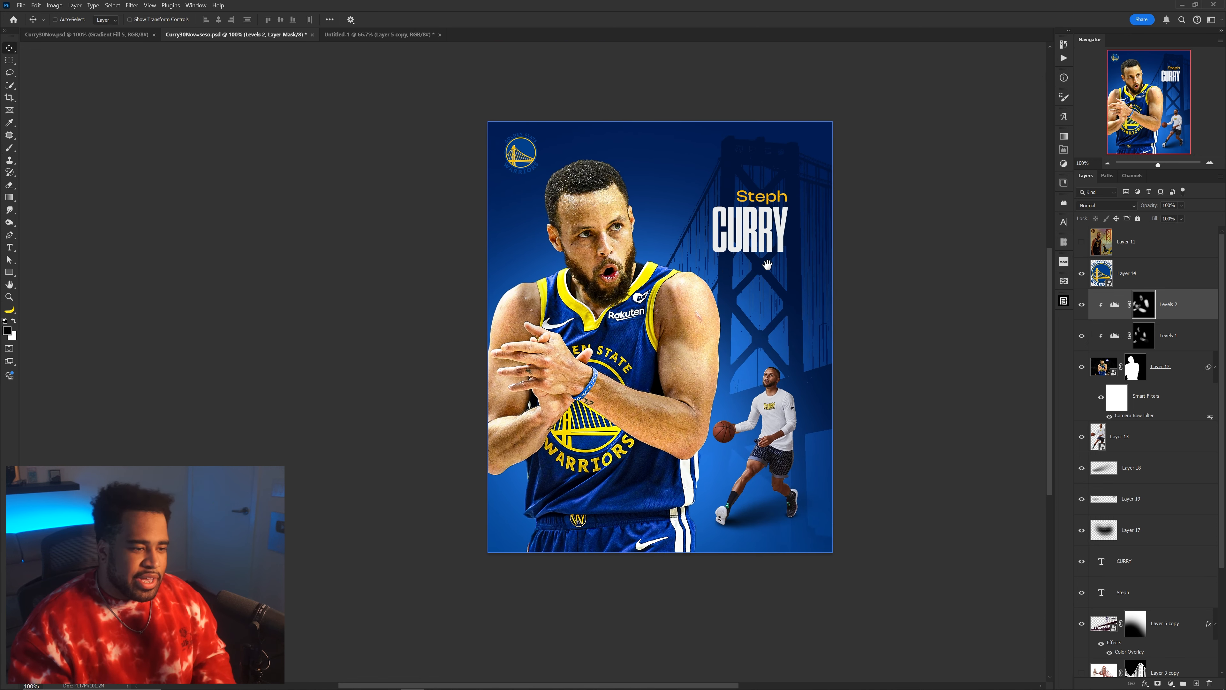
# Step: Compare the large Curry with and without the Levels 1 and Levels 2 shading
pyautogui.moveTo(766, 265); pyautogui.dragTo(755, 268)
pyautogui.click(1082, 304)
pyautogui.click(1082, 335)
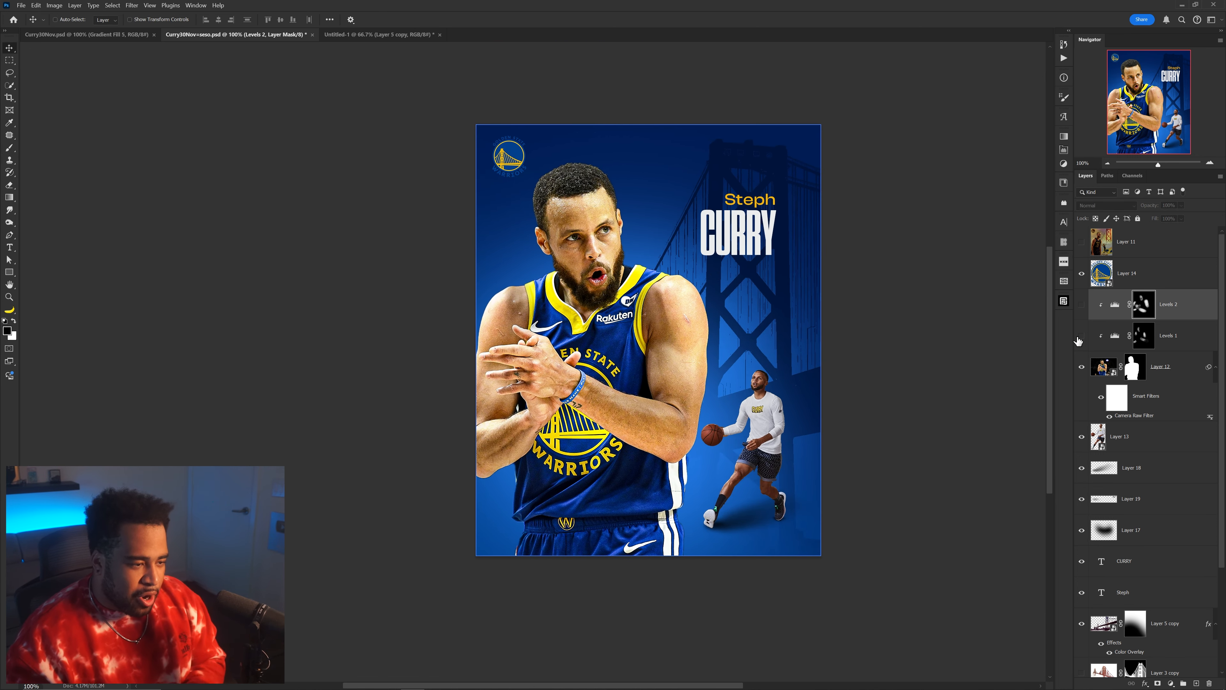
pyautogui.moveTo(1080, 337); pyautogui.dragTo(1083, 306)
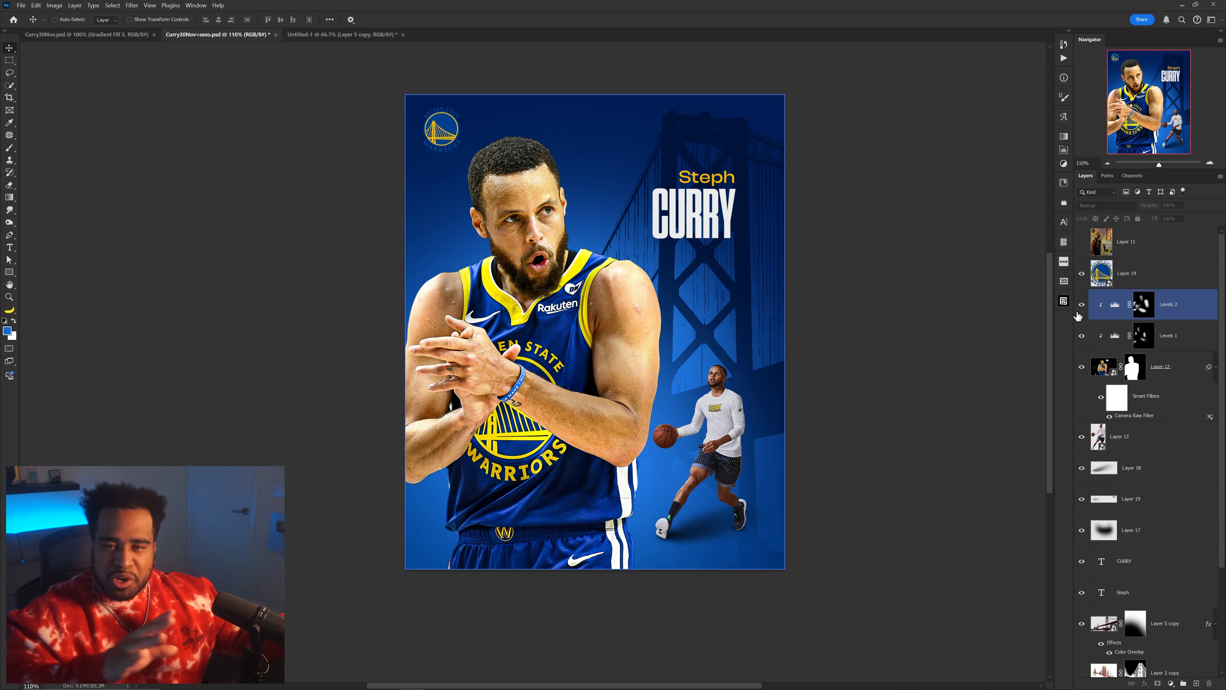
# Step: Select the small Curry on Layer 13 and apply the Camera Raw Filter to it as a smart filter
pyautogui.click(1143, 446)
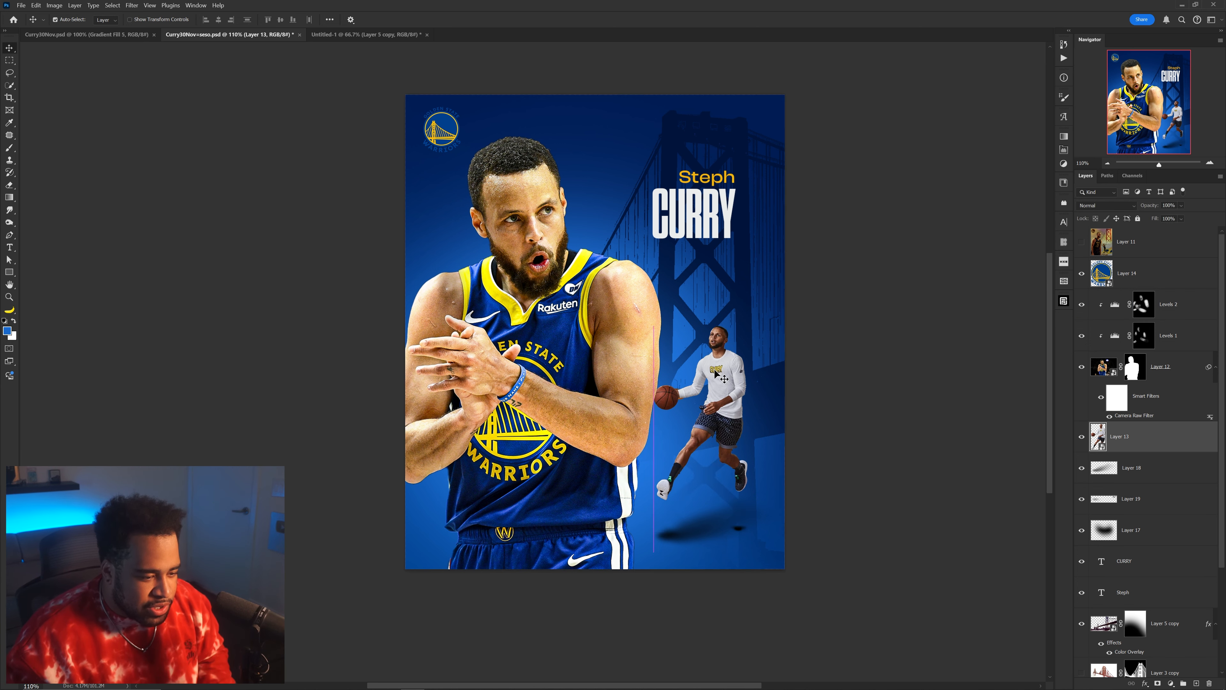
pyautogui.moveTo(1143, 449)
pyautogui.mouseDown()
pyautogui.moveTo(282, 61)
pyautogui.moveTo(1144, 436)
pyautogui.mouseUp()
pyautogui.hotkey('ctrl', '-')
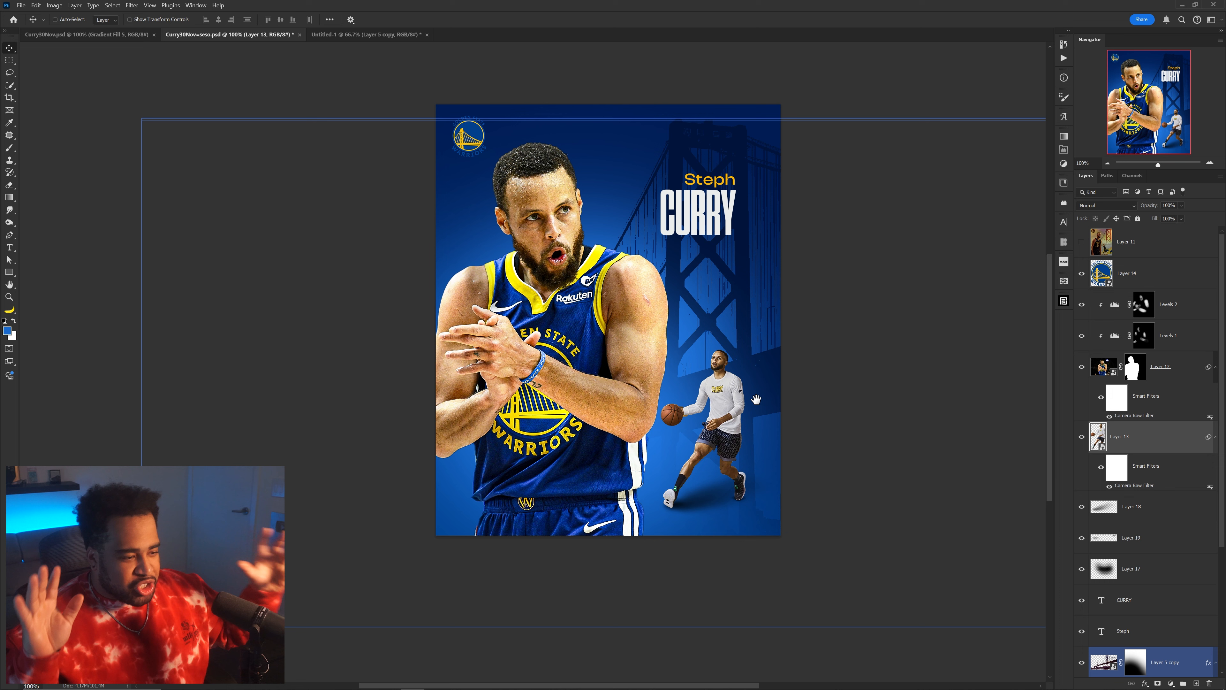
pyautogui.moveTo(756, 399); pyautogui.dragTo(744, 405)
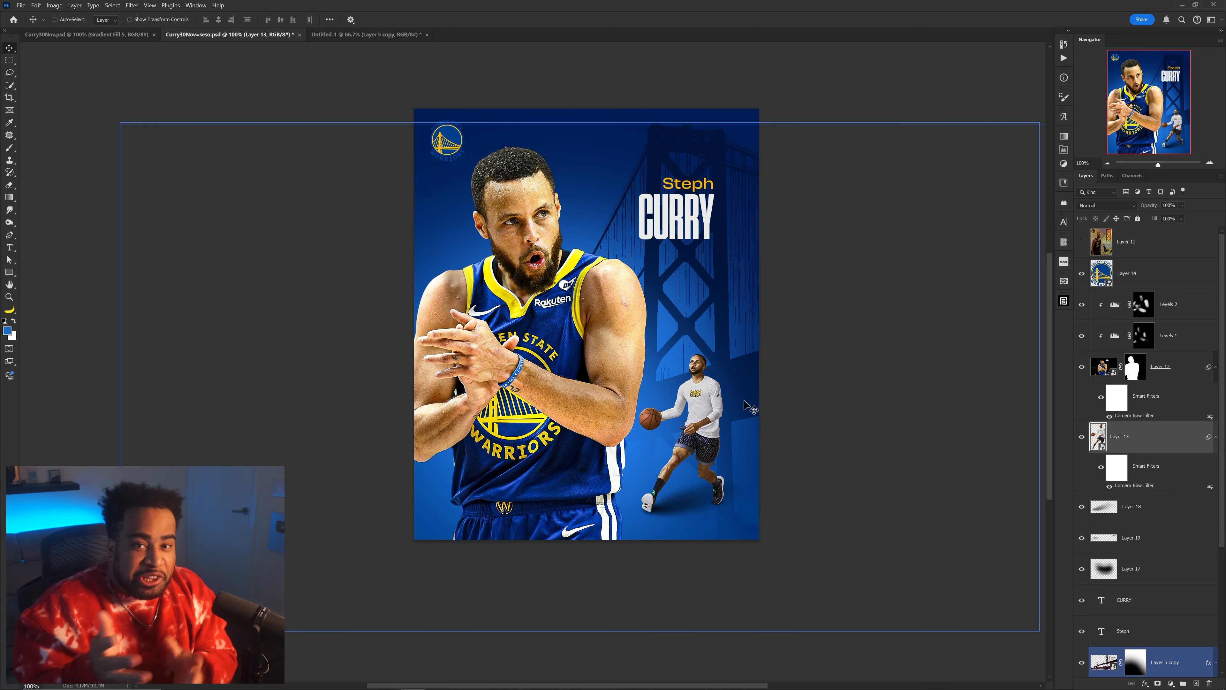